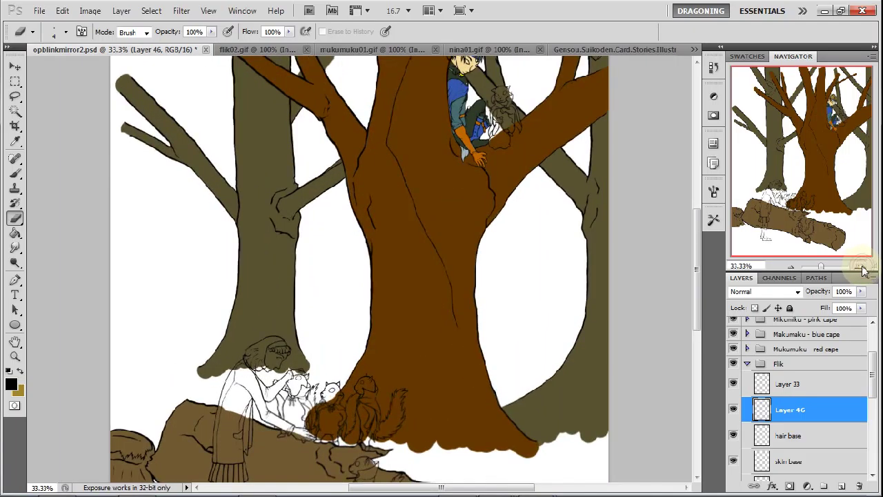
# Choose the Brush tool and set the foreground colour to white for the blond character's eyes.
pyautogui.moveTo(822, 171); pyautogui.dragTo(845, 128)
pyautogui.click(861, 268)
pyautogui.moveTo(816, 126); pyautogui.dragTo(836, 125)
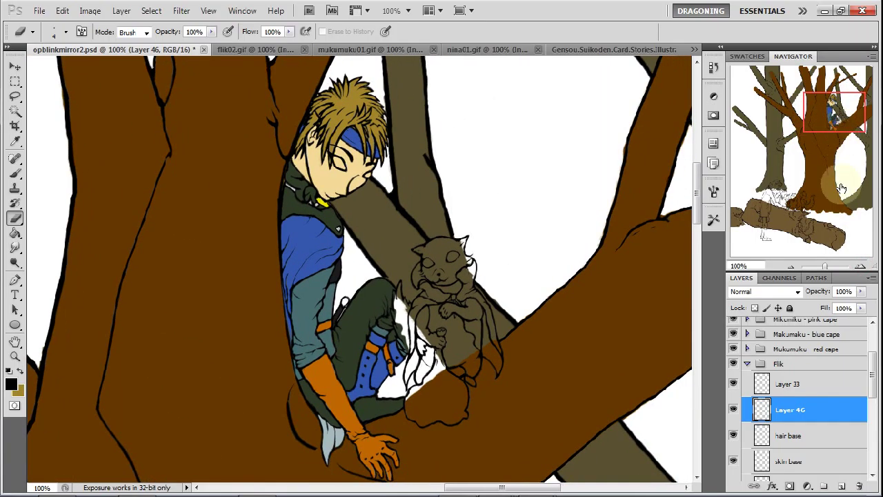
pyautogui.click(862, 268)
pyautogui.moveTo(832, 129); pyautogui.dragTo(831, 111)
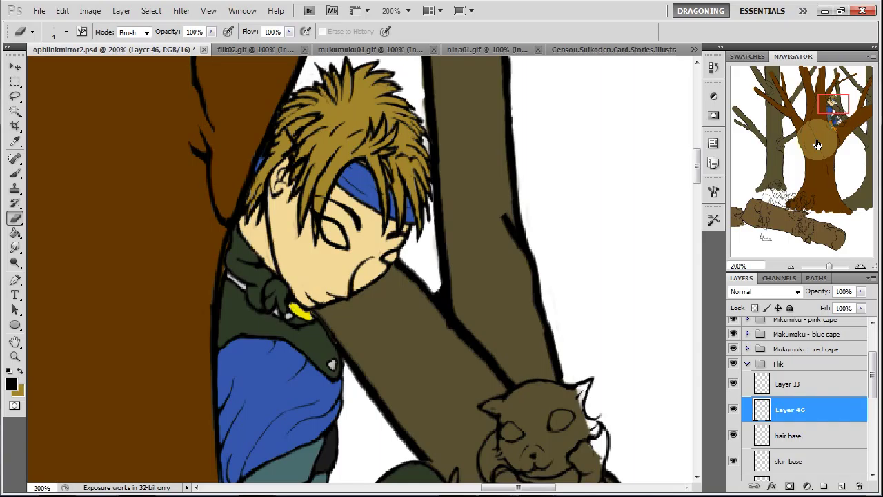
pyautogui.rightClick(15, 173)
pyautogui.click(62, 171)
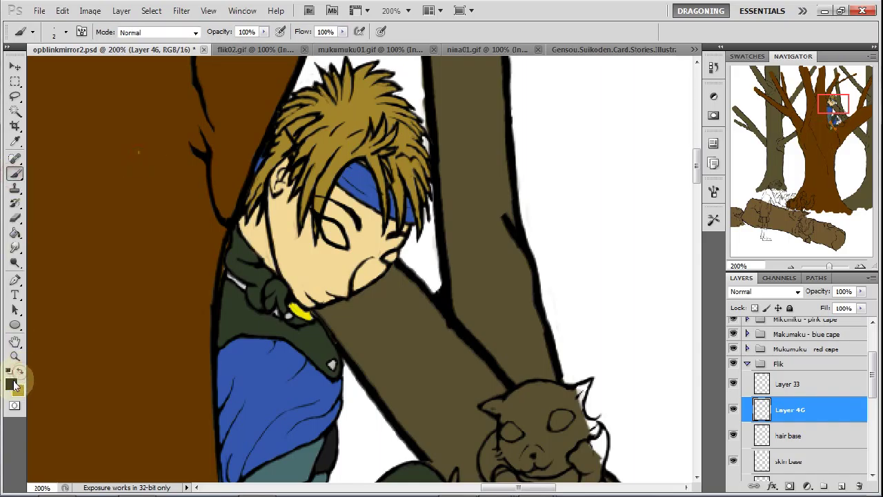
pyautogui.click(16, 381)
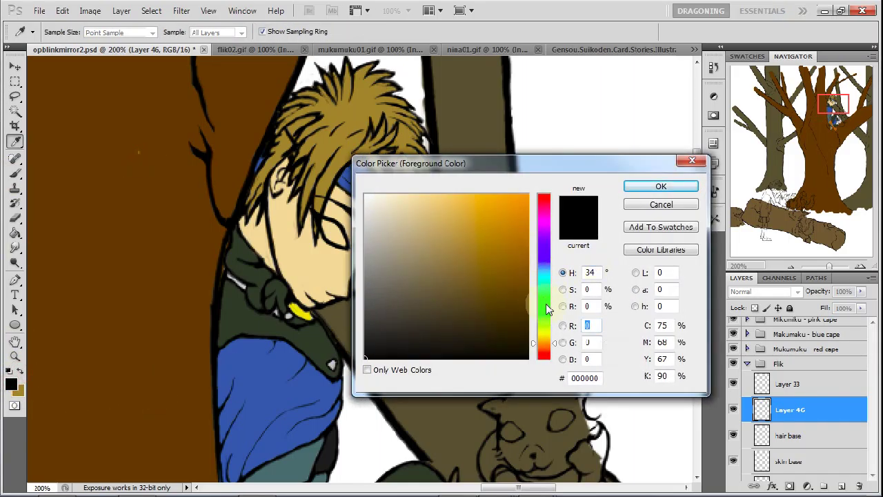
pyautogui.moveTo(522, 289); pyautogui.dragTo(365, 195)
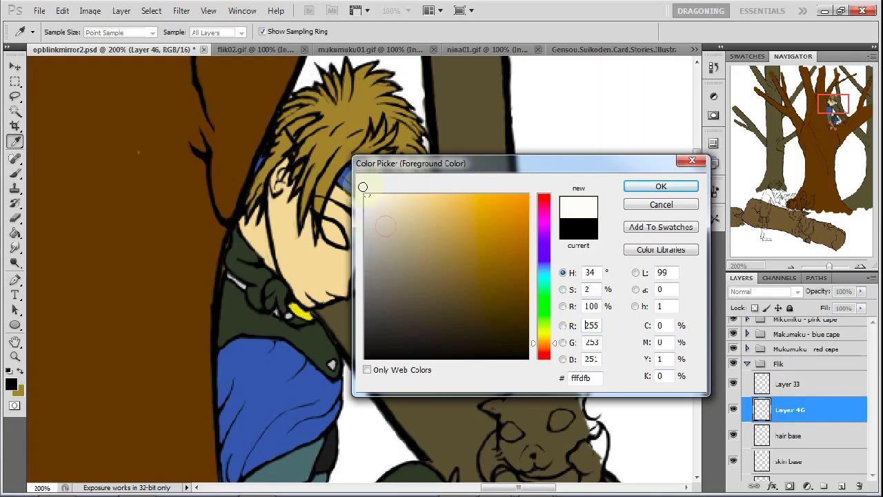
pyautogui.click(649, 185)
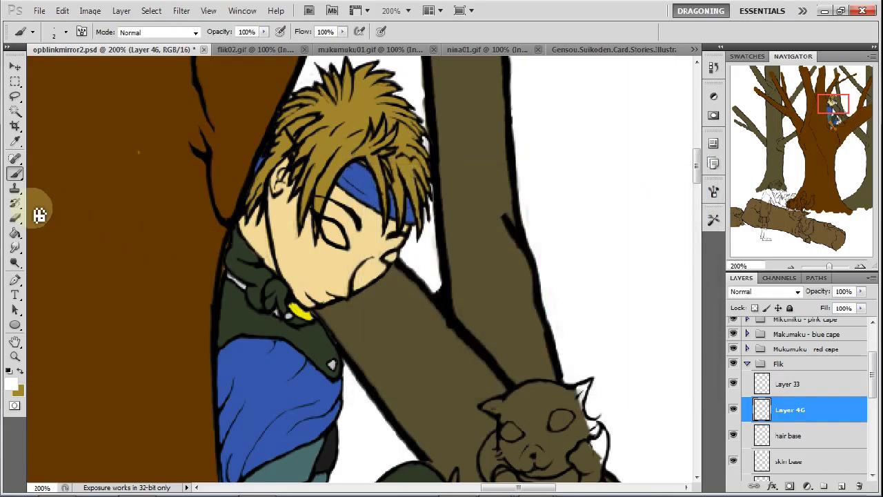
# Paint the whites of both of the blond character's eyes on Layer 46 with the 2 px brush.
pyautogui.click(16, 217)
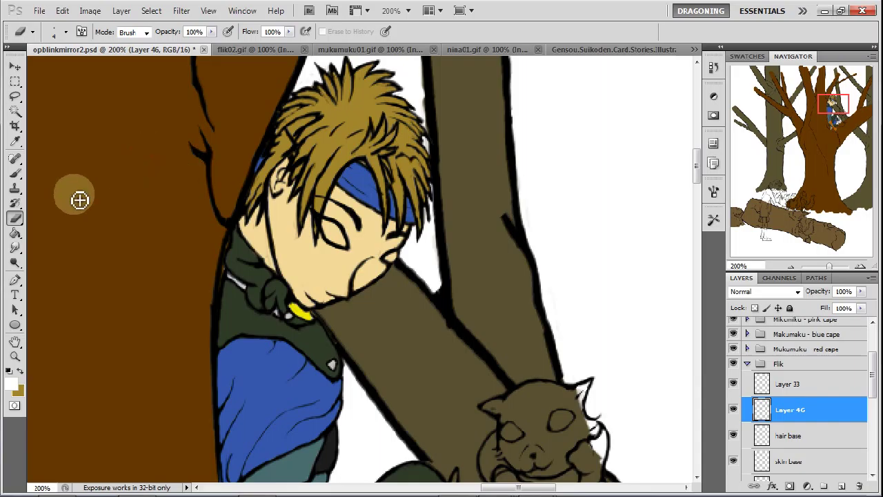
pyautogui.click(15, 172)
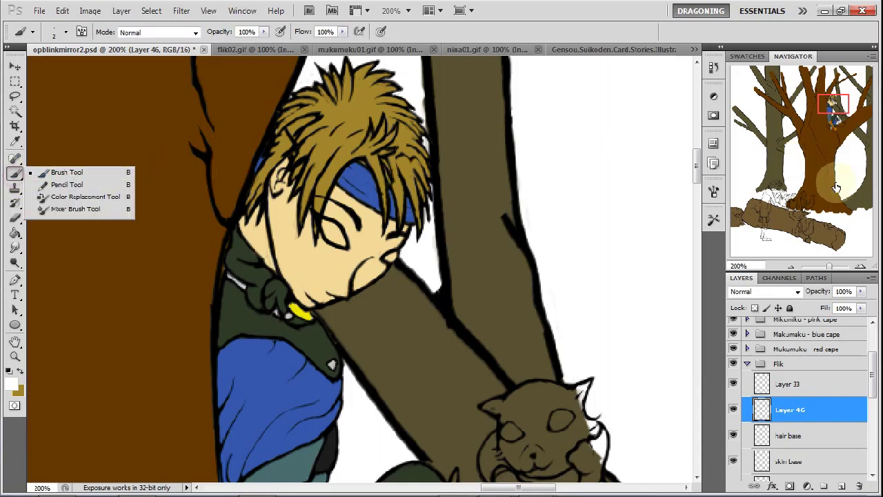
pyautogui.click(860, 266)
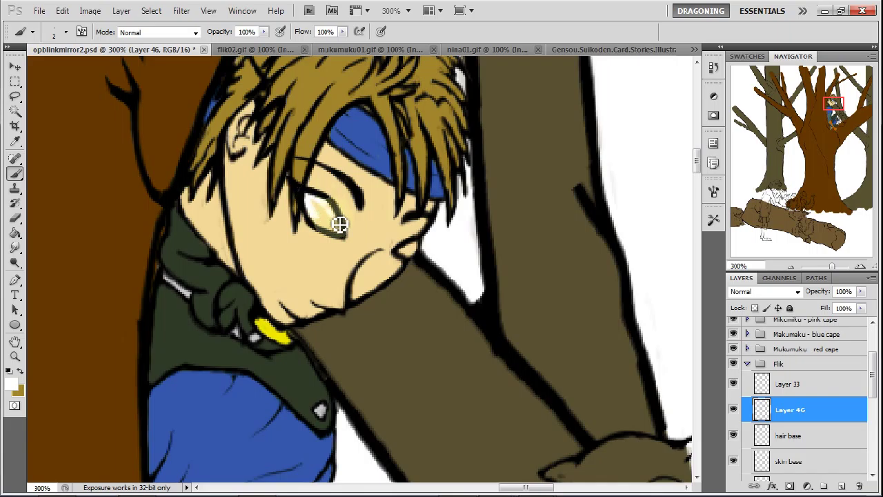
pyautogui.moveTo(316, 223)
pyautogui.mouseDown()
pyautogui.moveTo(318, 210)
pyautogui.moveTo(336, 221)
pyautogui.moveTo(310, 201)
pyautogui.mouseUp()
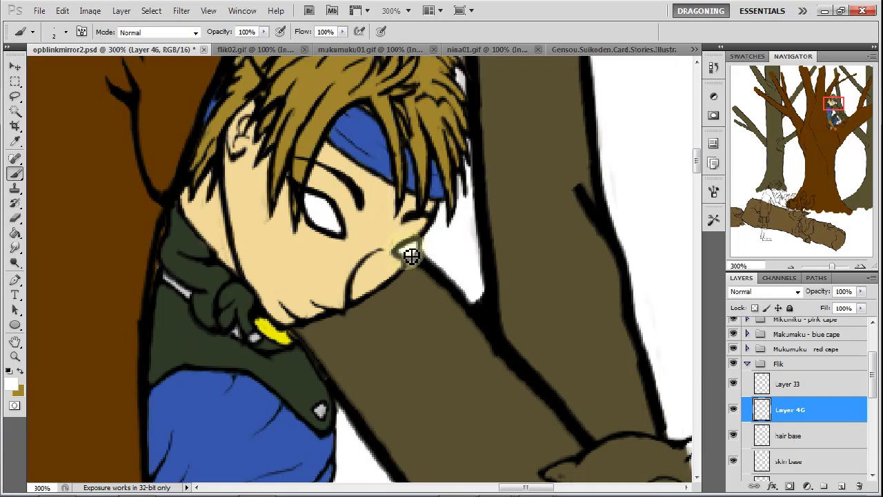
# Rename Layer 46 in the Flik group as "eye base".
pyautogui.rightClick(811, 412)
pyautogui.click(802, 102)
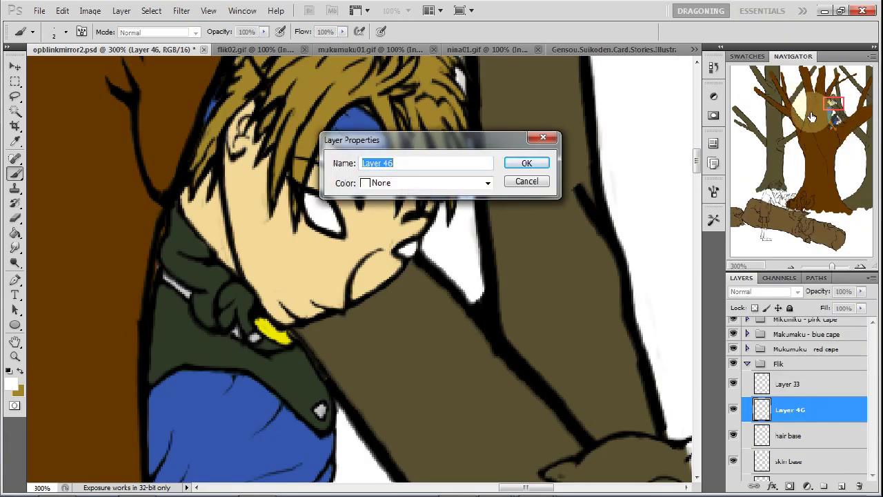
pyautogui.write('eye base')
pyautogui.press('Return')
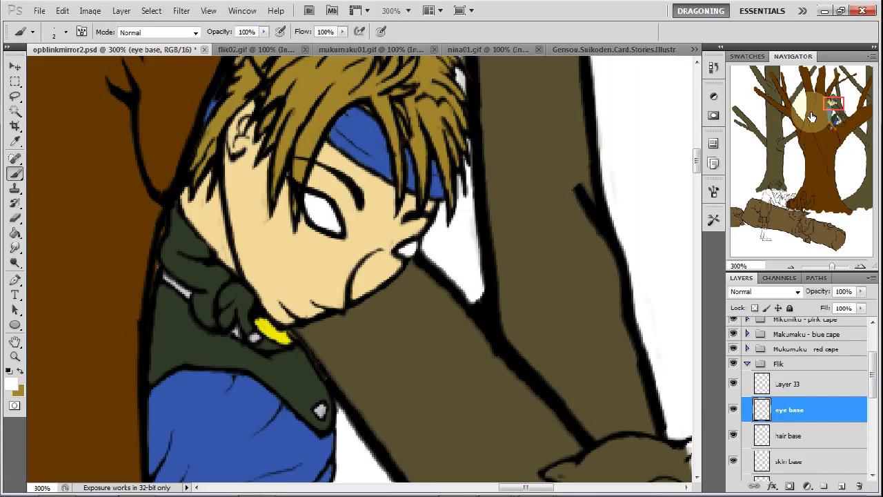
# Collapse the Flik group and add a new layer below Layer 34 in the "Mukumuku - red cape" group.
pyautogui.moveTo(839, 102); pyautogui.dragTo(845, 115)
pyautogui.click(750, 364)
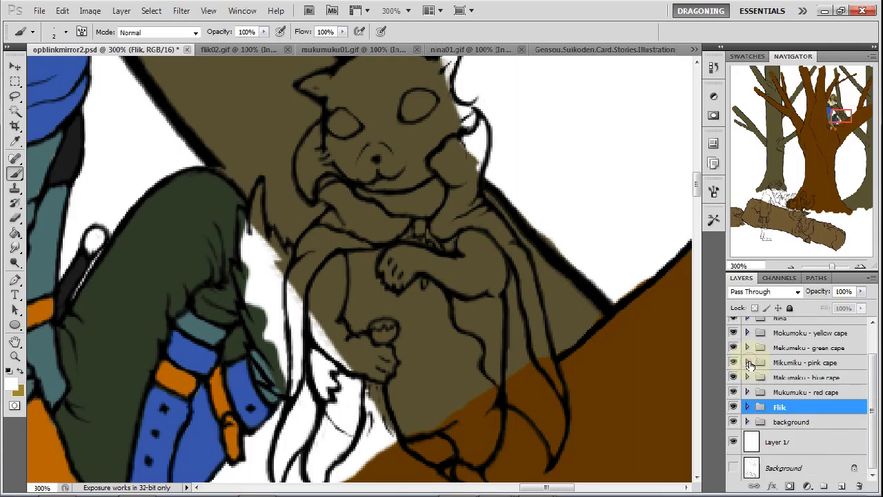
pyautogui.click(747, 392)
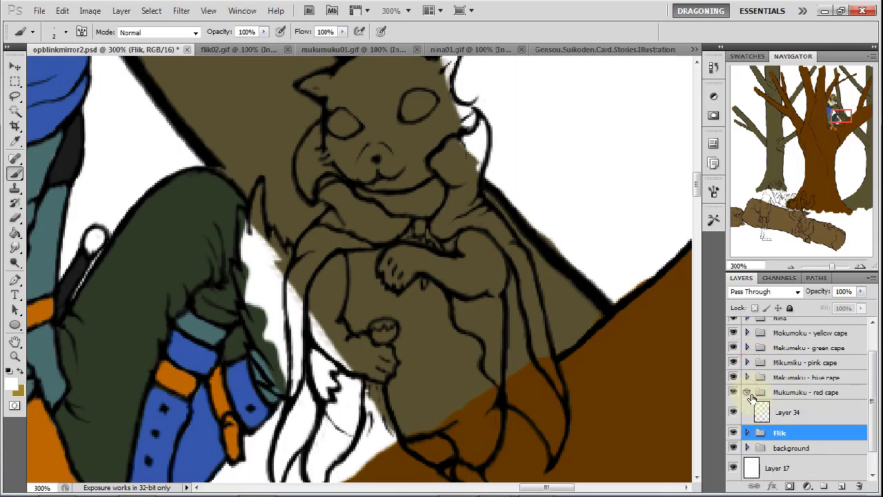
pyautogui.click(799, 415)
pyautogui.click(842, 487)
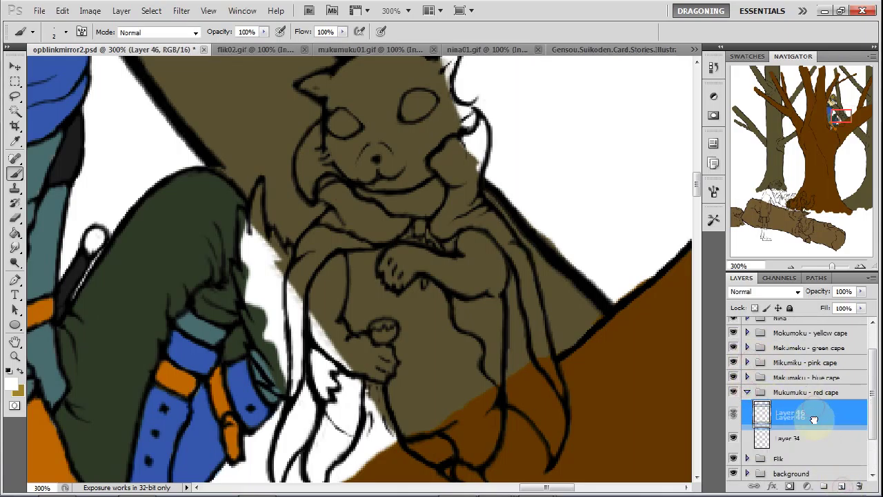
pyautogui.moveTo(806, 429); pyautogui.dragTo(806, 443)
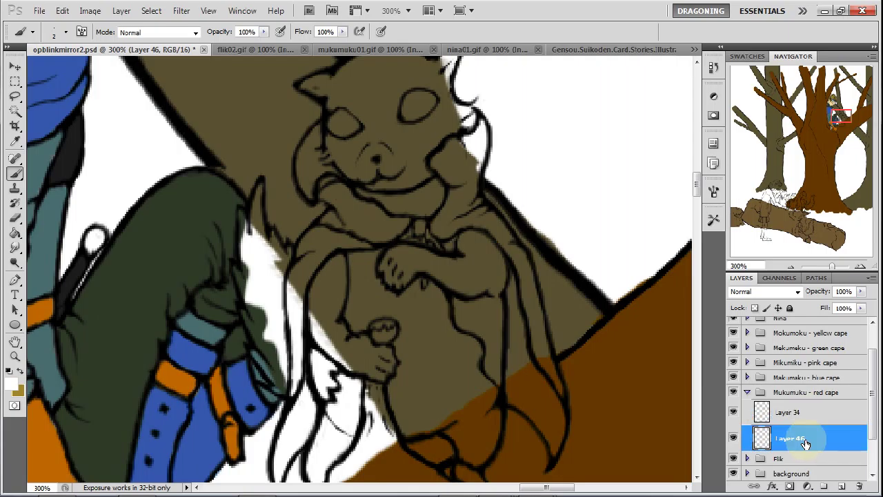
pyautogui.click(734, 413)
pyautogui.click(734, 412)
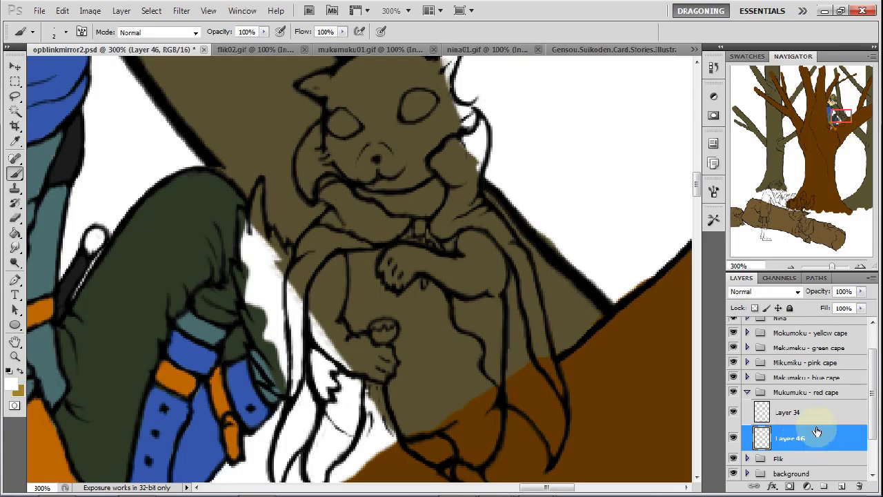
# Sample the orange belly fur in the mukumuku01.gif reference image with the Eyedropper as the fur colour.
pyautogui.click(14, 140)
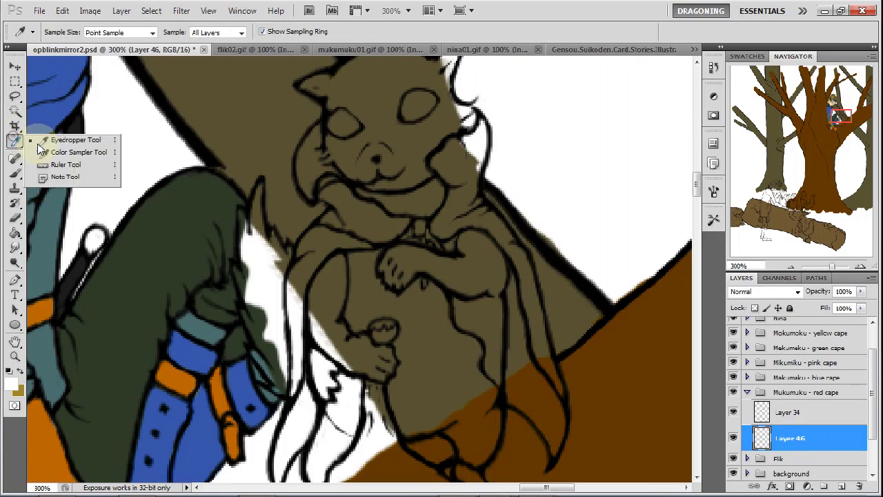
pyautogui.click(378, 50)
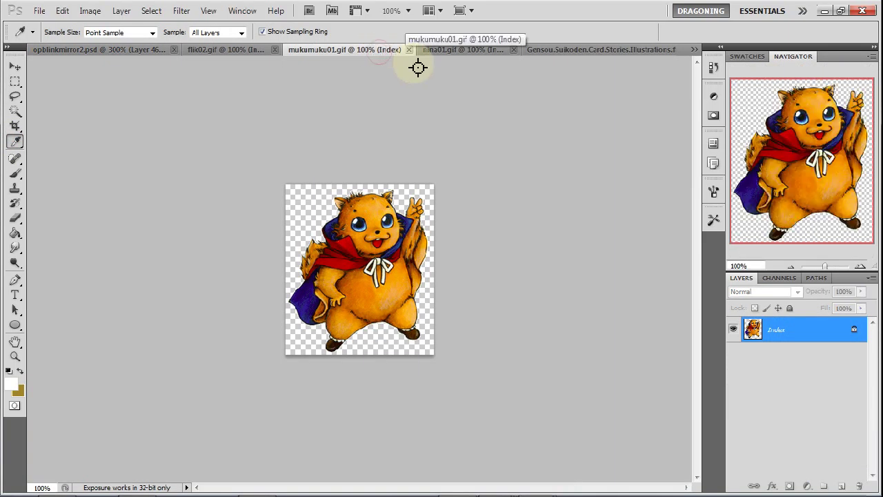
pyautogui.click(861, 266)
pyautogui.click(861, 265)
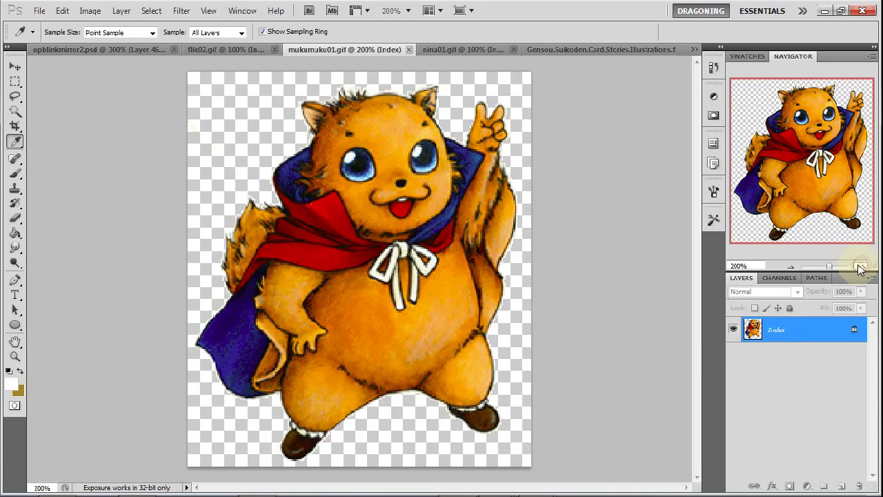
pyautogui.click(860, 266)
pyautogui.moveTo(816, 150); pyautogui.dragTo(827, 164)
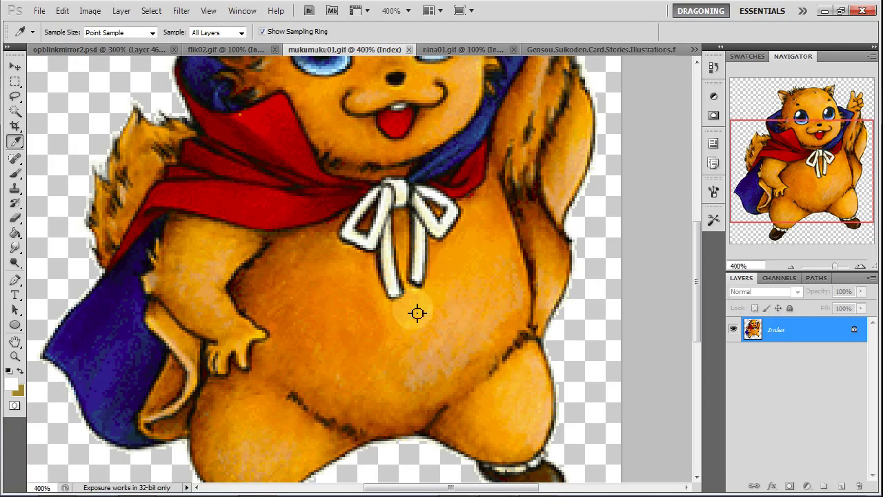
pyautogui.click(376, 340)
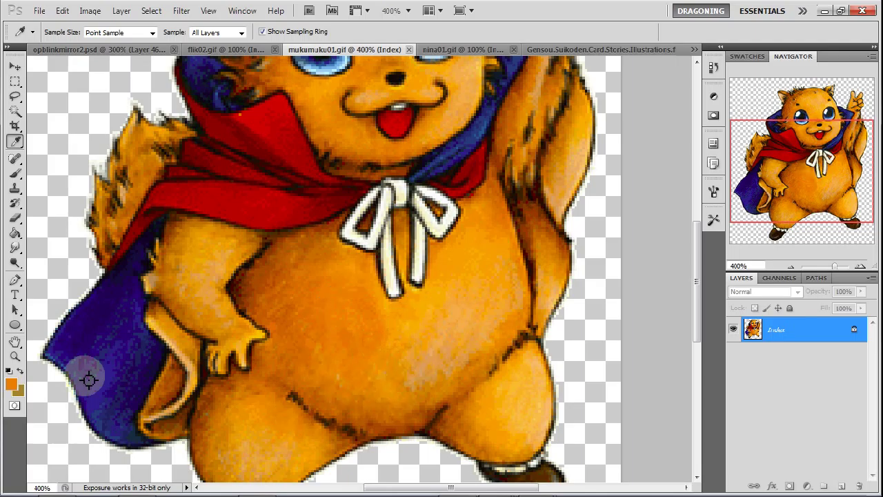
# Sample the red of the reference squirrel's cape as the foreground colour, keeping the fur orange as the background colour.
pyautogui.moveTo(233, 288); pyautogui.dragTo(244, 212)
pyautogui.click(235, 205)
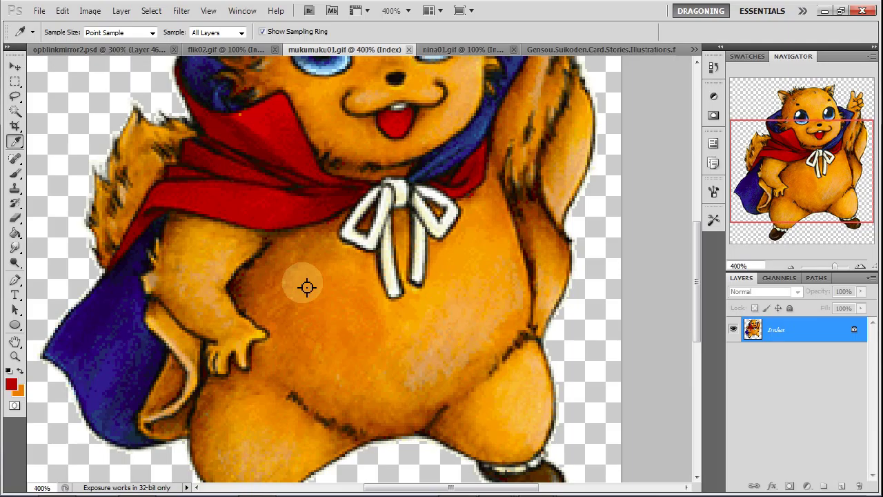
pyautogui.moveTo(371, 201); pyautogui.dragTo(822, 130)
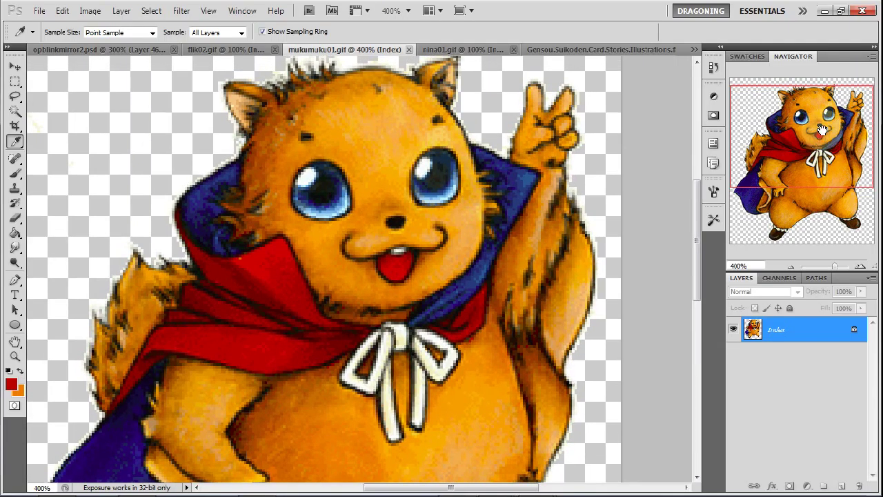
# Return to opblinkmirror2.psd, choose the Brush tool and rename the new layer under Layer 34 as "fur base".
pyautogui.click(131, 50)
pyautogui.moveTo(810, 143); pyautogui.dragTo(834, 121)
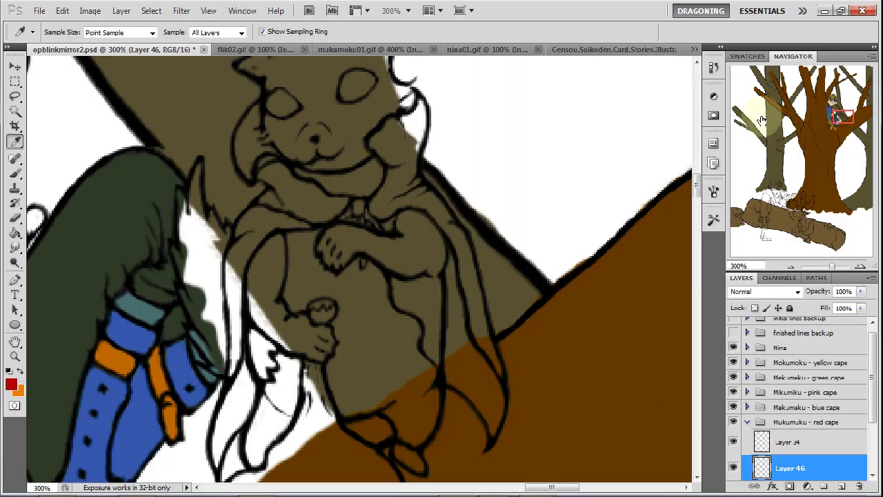
pyautogui.click(15, 173)
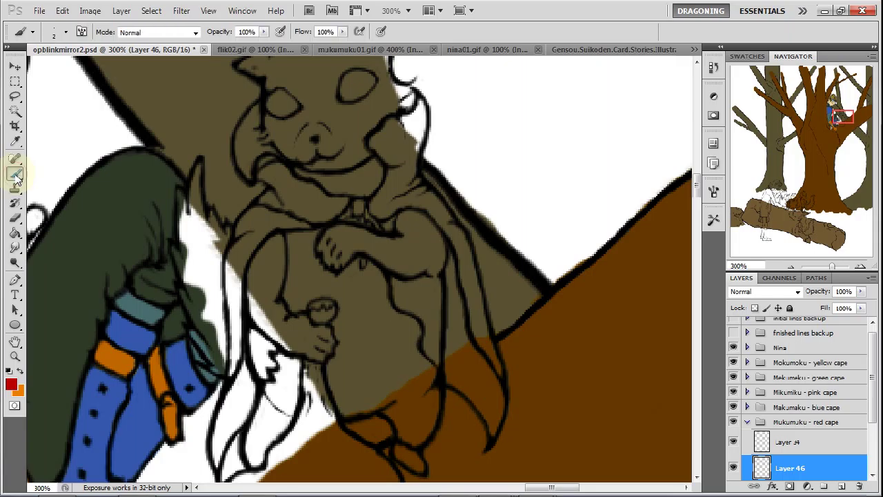
pyautogui.rightClick(802, 469)
pyautogui.click(793, 158)
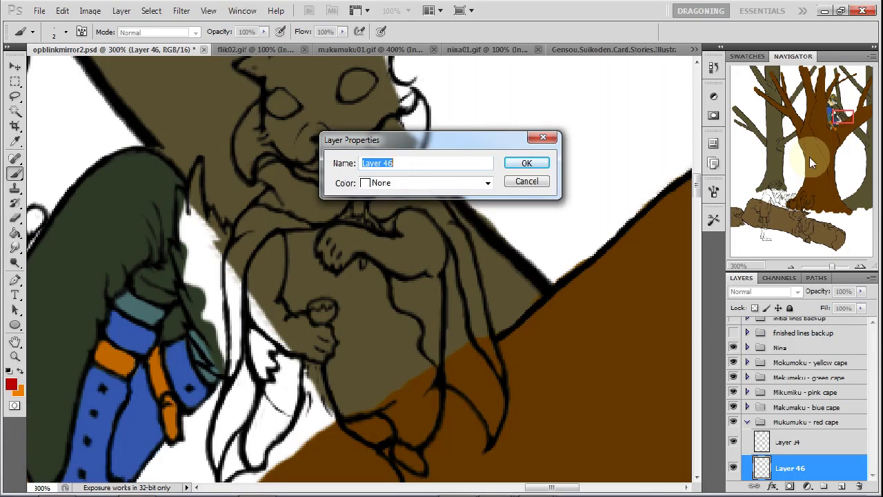
pyautogui.write('f')
pyautogui.press('Return')
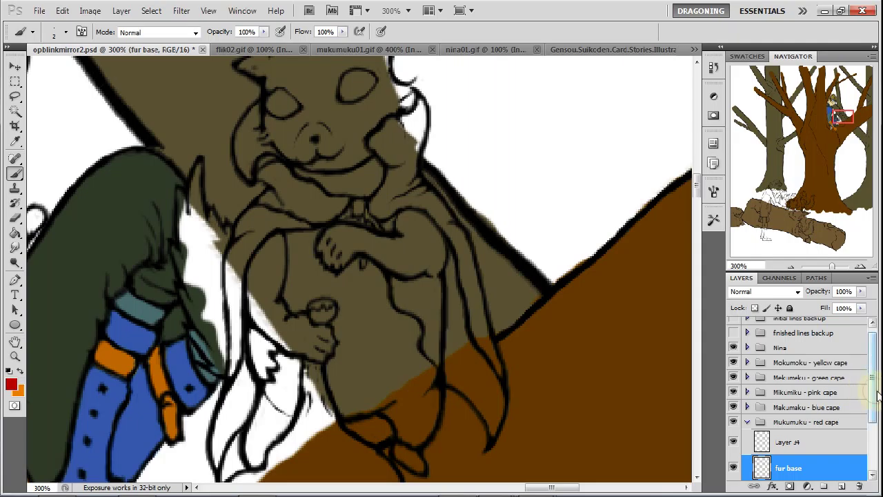
# Make the sampled orange the foreground colour and set the brush size to 19 px.
pyautogui.scroll(-2, 828, 393)
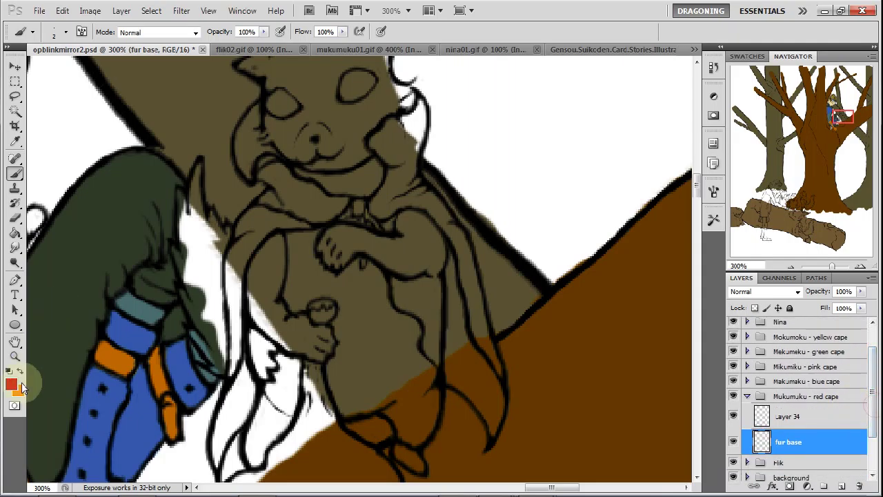
pyautogui.rightClick(368, 322)
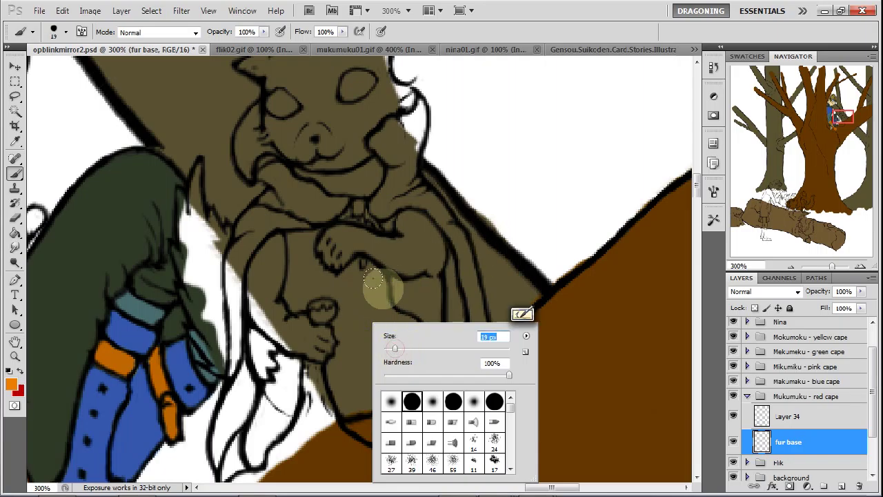
pyautogui.write('19')
pyautogui.press('Return')
# Paint the squirrel's belly, arms and legs orange on the "fur base" layer.
pyautogui.moveTo(325, 274)
pyautogui.mouseDown()
pyautogui.moveTo(283, 239)
pyautogui.moveTo(260, 254)
pyautogui.moveTo(255, 278)
pyautogui.moveTo(274, 307)
pyautogui.moveTo(258, 348)
pyautogui.moveTo(279, 363)
pyautogui.mouseUp()
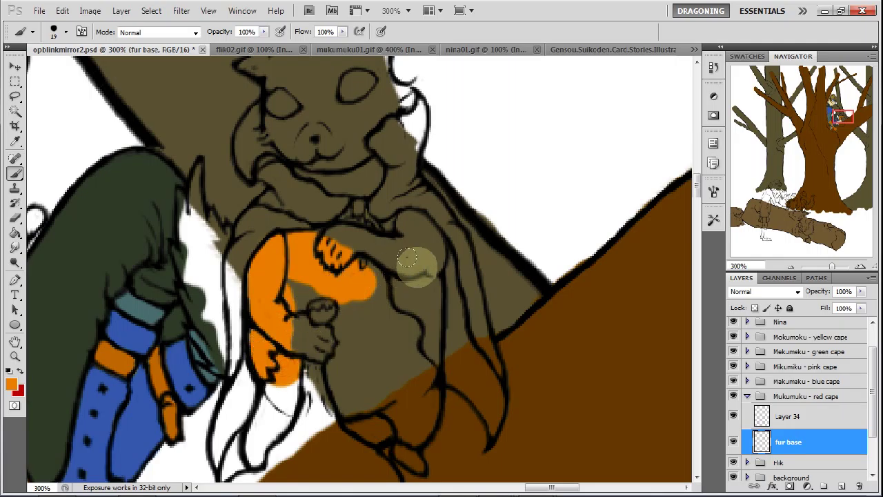
pyautogui.moveTo(840, 117); pyautogui.dragTo(843, 122)
pyautogui.moveTo(272, 266)
pyautogui.mouseDown()
pyautogui.moveTo(269, 293)
pyautogui.moveTo(249, 341)
pyautogui.moveTo(290, 238)
pyautogui.moveTo(323, 226)
pyautogui.moveTo(336, 262)
pyautogui.moveTo(362, 273)
pyautogui.moveTo(341, 290)
pyautogui.moveTo(363, 270)
pyautogui.moveTo(392, 273)
pyautogui.moveTo(381, 274)
pyautogui.moveTo(403, 322)
pyautogui.moveTo(416, 287)
pyautogui.moveTo(411, 294)
pyautogui.moveTo(415, 249)
pyautogui.moveTo(406, 256)
pyautogui.moveTo(397, 226)
pyautogui.moveTo(405, 242)
pyautogui.moveTo(415, 242)
pyautogui.moveTo(408, 168)
pyautogui.moveTo(395, 178)
pyautogui.moveTo(368, 177)
pyautogui.moveTo(360, 167)
pyautogui.moveTo(323, 207)
pyautogui.moveTo(313, 179)
pyautogui.moveTo(282, 185)
pyautogui.moveTo(333, 192)
pyautogui.moveTo(374, 246)
pyautogui.moveTo(277, 215)
pyautogui.moveTo(292, 206)
pyautogui.moveTo(318, 232)
pyautogui.moveTo(371, 224)
pyautogui.moveTo(378, 263)
pyautogui.moveTo(403, 158)
pyautogui.moveTo(314, 145)
pyautogui.moveTo(325, 128)
pyautogui.moveTo(353, 142)
pyautogui.moveTo(336, 122)
pyautogui.moveTo(395, 146)
pyautogui.moveTo(372, 121)
pyautogui.moveTo(413, 118)
pyautogui.moveTo(405, 114)
pyautogui.moveTo(417, 142)
pyautogui.moveTo(421, 174)
pyautogui.mouseUp()
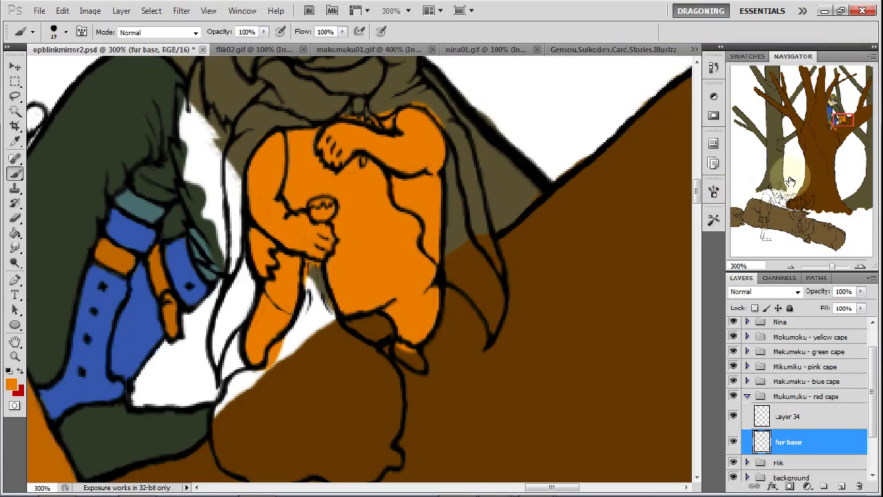
# Paint the squirrel's neck, face, head and ears orange on the "fur base" layer.
pyautogui.scroll(3, 442, 187)
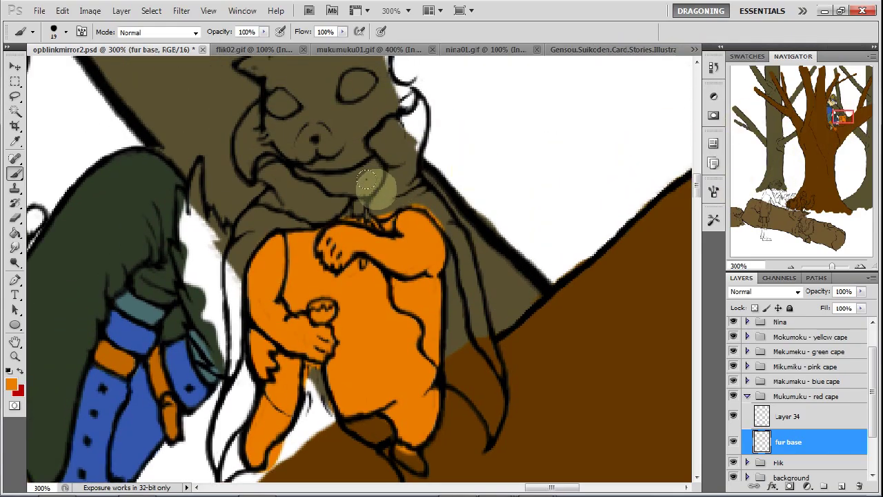
pyautogui.moveTo(376, 182)
pyautogui.mouseDown()
pyautogui.moveTo(359, 163)
pyautogui.moveTo(338, 172)
pyautogui.moveTo(300, 158)
pyautogui.moveTo(273, 107)
pyautogui.moveTo(284, 124)
pyautogui.moveTo(260, 125)
pyautogui.moveTo(306, 107)
pyautogui.moveTo(325, 124)
pyautogui.moveTo(340, 121)
pyautogui.moveTo(335, 141)
pyautogui.moveTo(365, 100)
pyautogui.moveTo(394, 84)
pyautogui.moveTo(352, 90)
pyautogui.moveTo(369, 69)
pyautogui.moveTo(274, 80)
pyautogui.mouseUp()
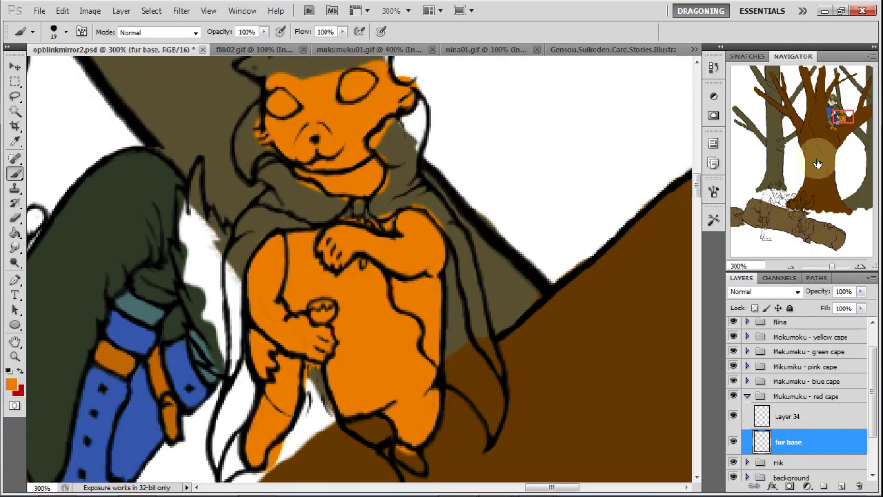
pyautogui.moveTo(825, 121); pyautogui.dragTo(821, 115)
pyautogui.moveTo(392, 259)
pyautogui.mouseDown()
pyautogui.moveTo(362, 281)
pyautogui.moveTo(348, 263)
pyautogui.moveTo(304, 261)
pyautogui.moveTo(243, 288)
pyautogui.moveTo(333, 274)
pyautogui.moveTo(350, 281)
pyautogui.moveTo(295, 288)
pyautogui.moveTo(275, 305)
pyautogui.moveTo(355, 300)
pyautogui.mouseUp()
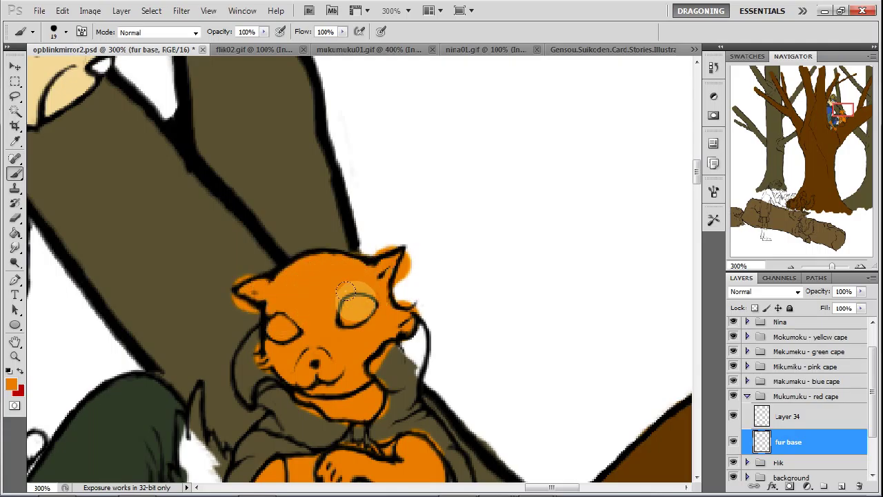
# Erase the orange overspill around the squirrel's ears, cheeks and neck on the "fur base" layer.
pyautogui.click(16, 218)
pyautogui.moveTo(356, 256)
pyautogui.mouseDown()
pyautogui.moveTo(412, 247)
pyautogui.moveTo(406, 295)
pyautogui.moveTo(414, 252)
pyautogui.moveTo(402, 286)
pyautogui.moveTo(415, 269)
pyautogui.mouseUp()
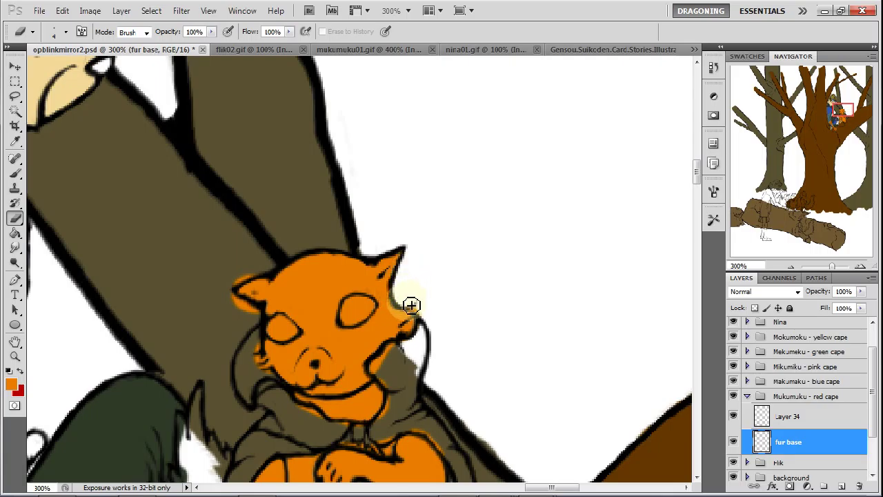
pyautogui.moveTo(426, 316); pyautogui.dragTo(422, 344)
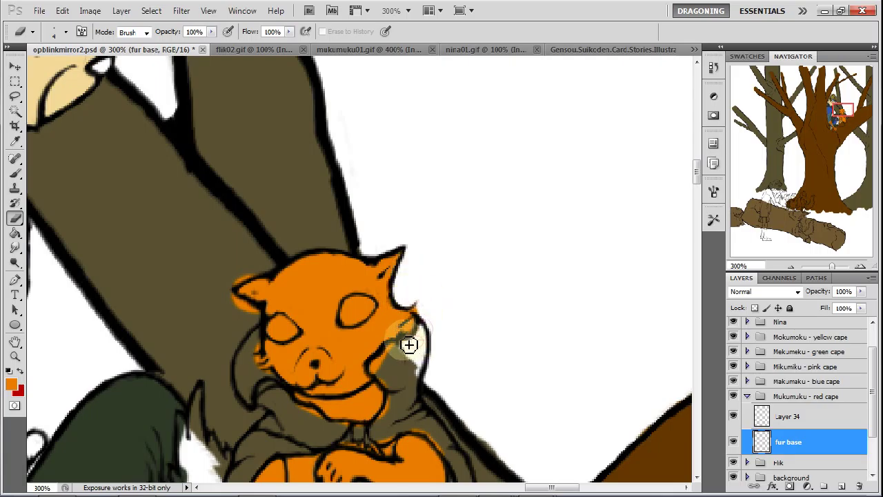
pyautogui.moveTo(391, 354)
pyautogui.mouseDown()
pyautogui.moveTo(374, 373)
pyautogui.moveTo(422, 391)
pyautogui.moveTo(386, 405)
pyautogui.mouseUp()
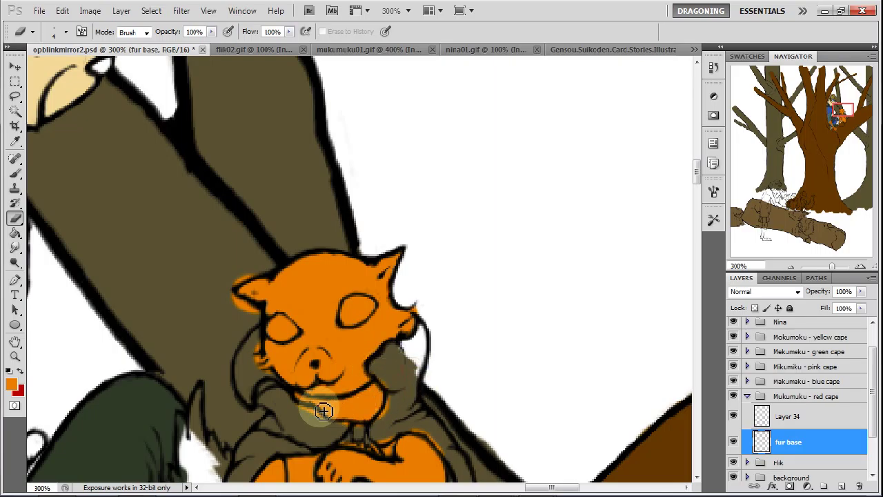
pyautogui.moveTo(260, 350)
pyautogui.mouseDown()
pyautogui.moveTo(256, 315)
pyautogui.moveTo(247, 313)
pyautogui.moveTo(262, 319)
pyautogui.moveTo(235, 299)
pyautogui.moveTo(252, 279)
pyautogui.mouseUp()
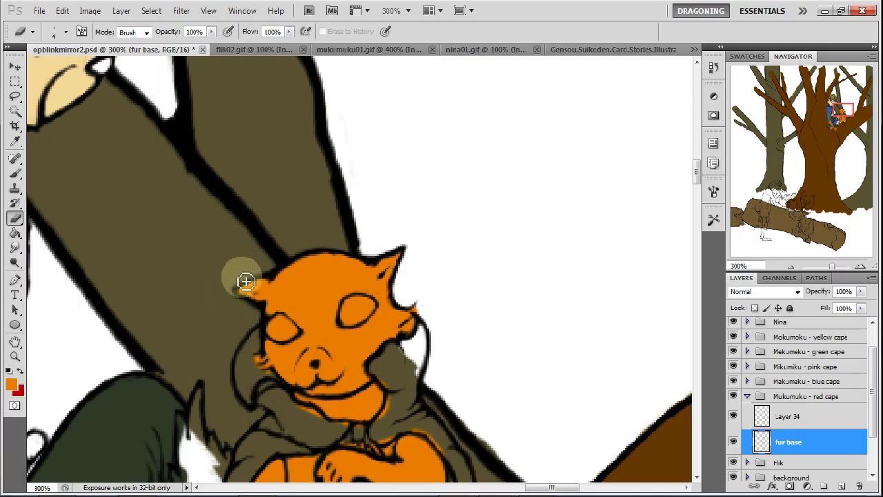
pyautogui.hotkey('ctrl', 'z')
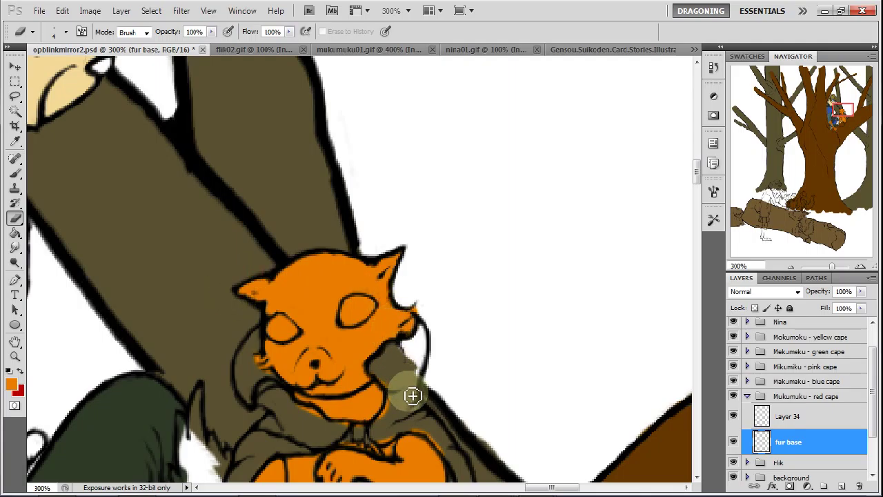
pyautogui.moveTo(415, 388)
pyautogui.mouseDown()
pyautogui.moveTo(429, 361)
pyautogui.moveTo(424, 334)
pyautogui.mouseUp()
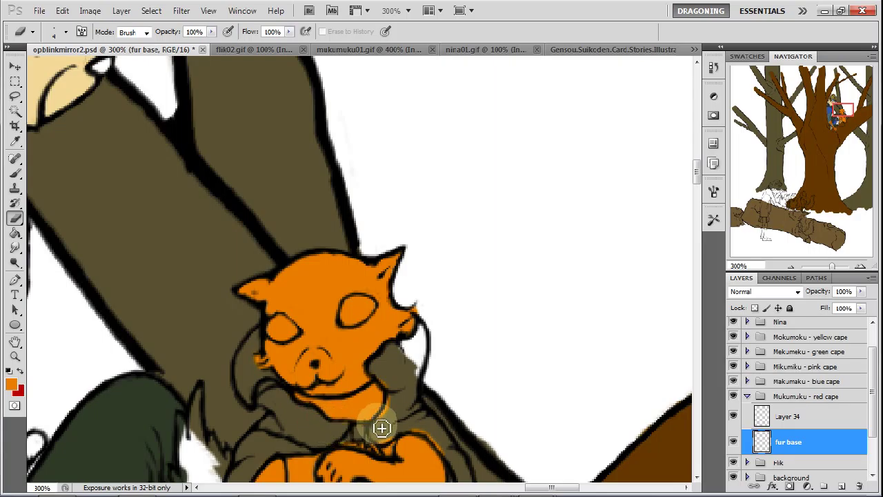
pyautogui.moveTo(387, 387); pyautogui.dragTo(357, 427)
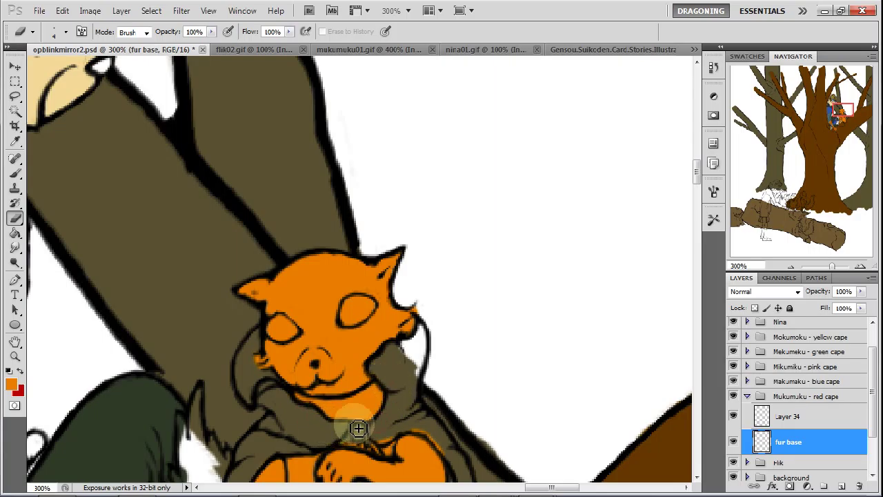
# Erase the orange overspill around the squirrel's hands, legs and feet on the "fur base" layer.
pyautogui.moveTo(838, 114); pyautogui.dragTo(838, 121)
pyautogui.moveTo(380, 279)
pyautogui.mouseDown()
pyautogui.moveTo(364, 284)
pyautogui.moveTo(345, 260)
pyautogui.mouseUp()
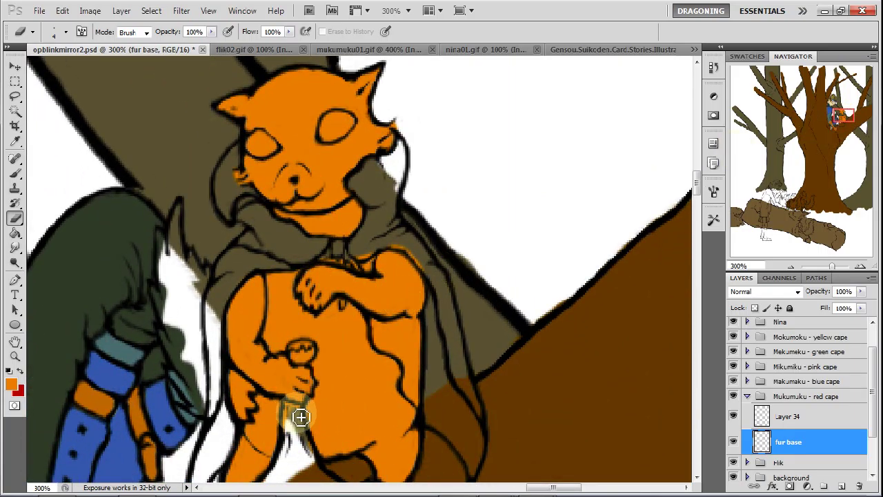
pyautogui.moveTo(304, 416)
pyautogui.mouseDown()
pyautogui.moveTo(290, 408)
pyautogui.moveTo(292, 429)
pyautogui.mouseUp()
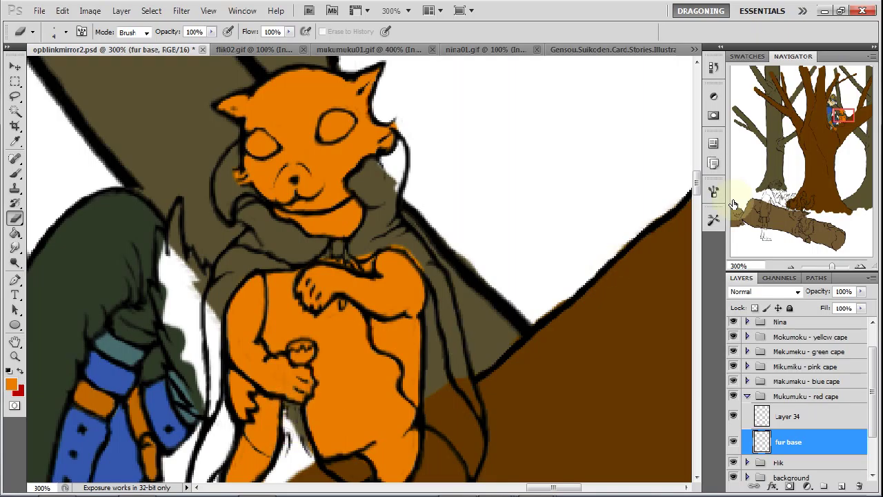
pyautogui.moveTo(827, 126); pyautogui.dragTo(824, 130)
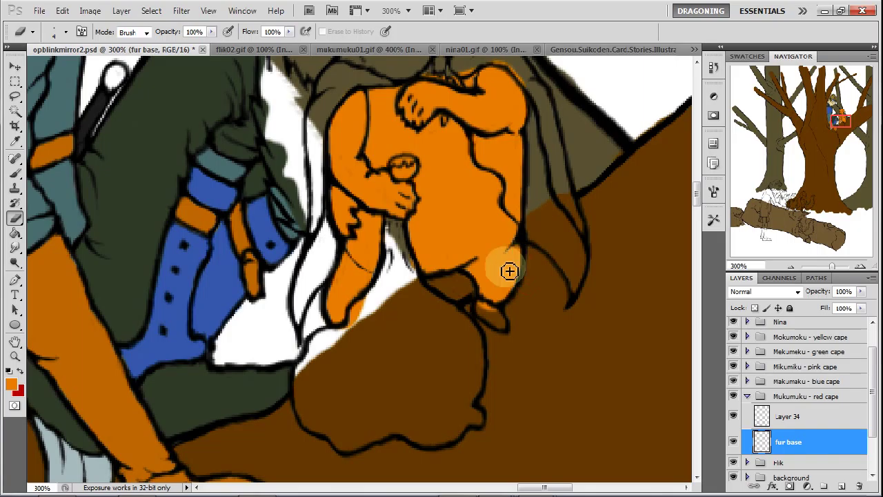
pyautogui.moveTo(475, 292); pyautogui.dragTo(442, 283)
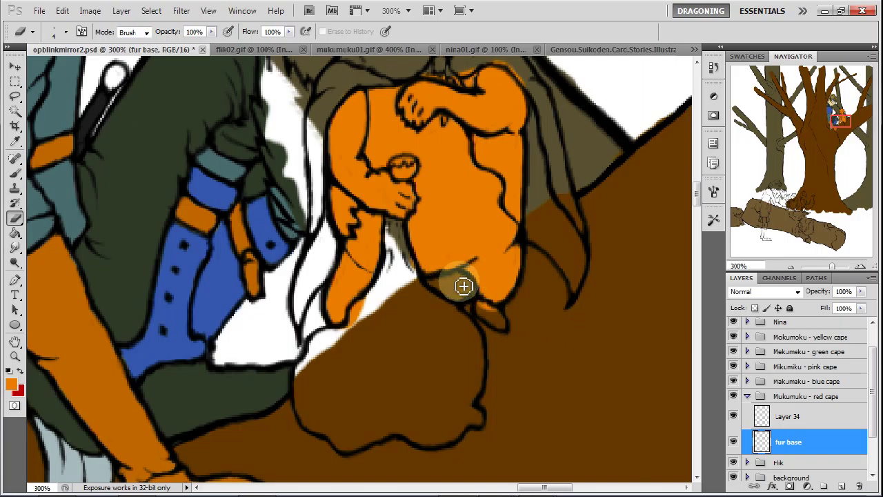
# Erase the brown inside the small outlined area beneath the squirrel's belly on the "front tree colors" layer of the background group.
pyautogui.scroll(-2, 865, 411)
pyautogui.click(747, 421)
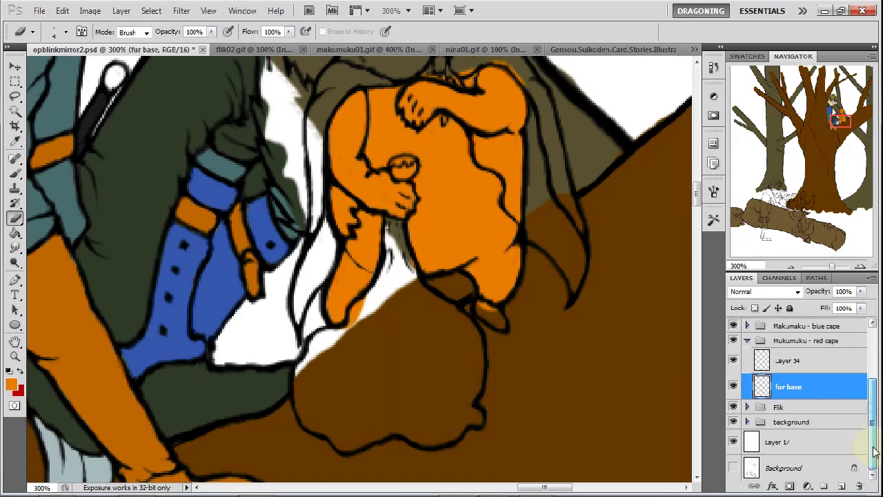
pyautogui.click(734, 471)
pyautogui.click(734, 472)
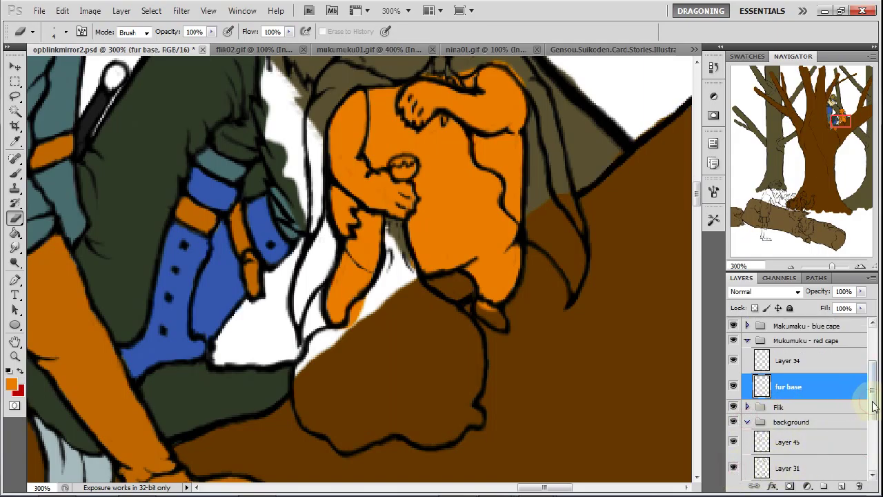
pyautogui.scroll(-3, 873, 409)
pyautogui.click(810, 427)
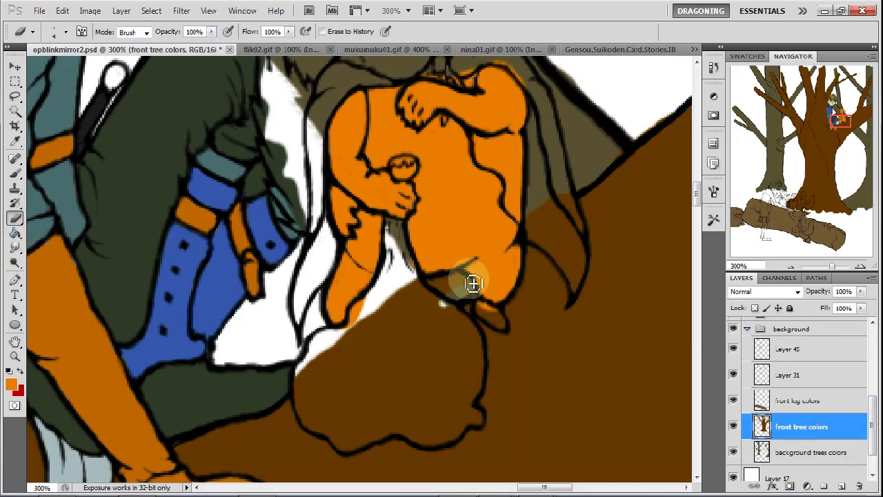
pyautogui.moveTo(464, 282); pyautogui.dragTo(431, 291)
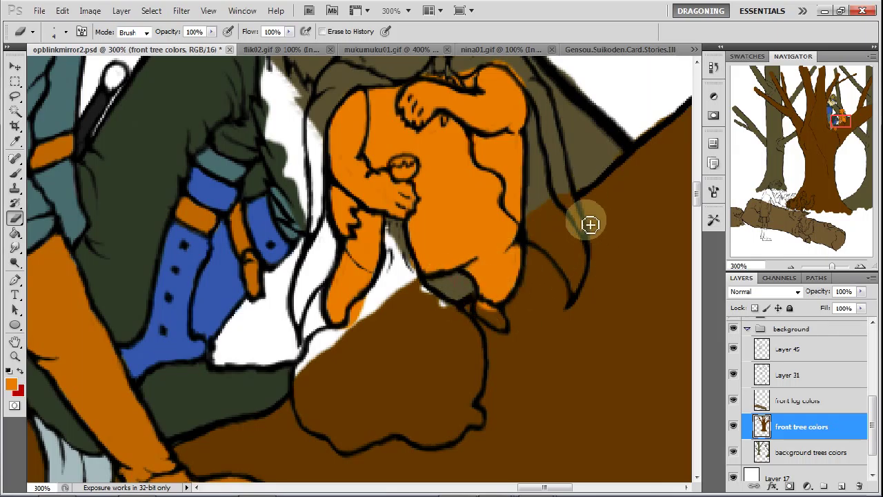
pyautogui.moveTo(572, 235)
pyautogui.mouseDown()
pyautogui.moveTo(588, 186)
pyautogui.moveTo(673, 120)
pyautogui.mouseUp()
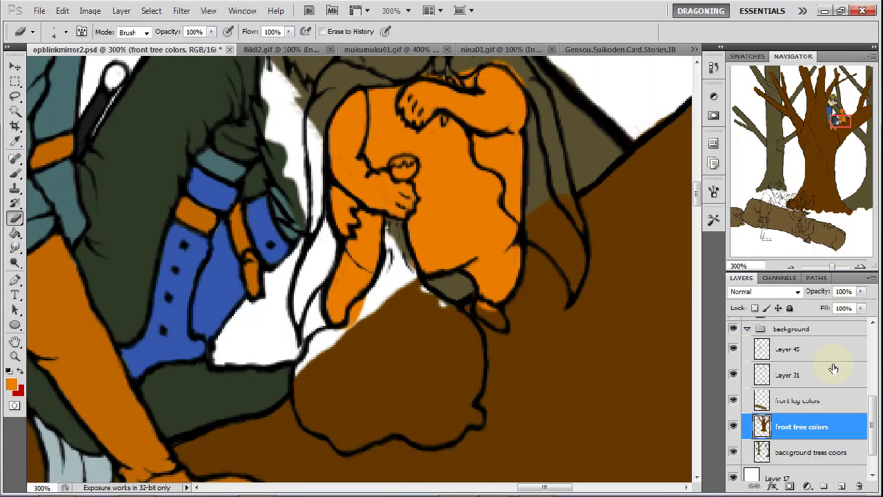
# Collapse the background group and add a layer named "outer cape base" directly above "fur base".
pyautogui.moveTo(871, 424); pyautogui.dragTo(875, 388)
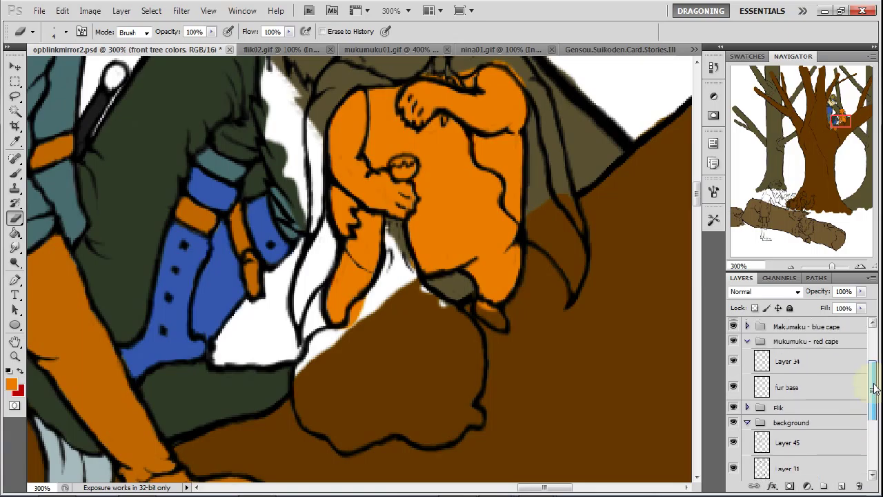
pyautogui.click(749, 424)
pyautogui.click(779, 388)
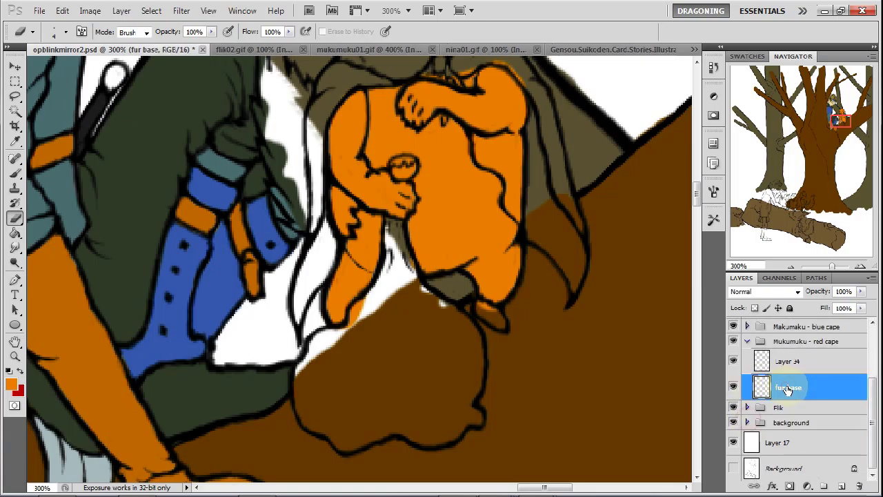
pyautogui.moveTo(838, 126); pyautogui.dragTo(835, 119)
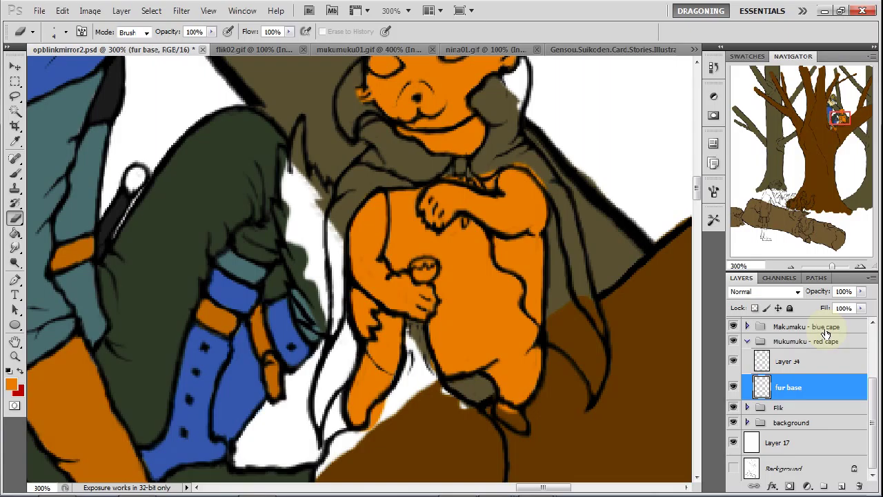
pyautogui.click(841, 486)
pyautogui.rightClick(818, 391)
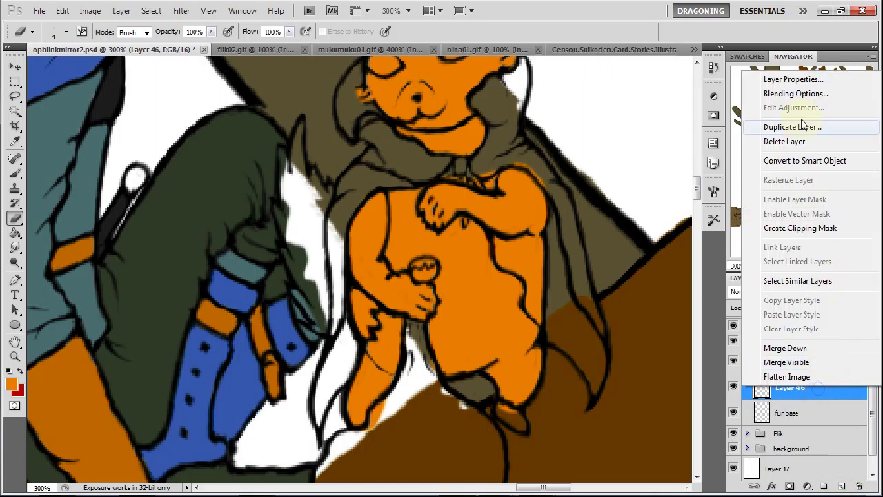
pyautogui.click(793, 80)
pyautogui.write('cape base')
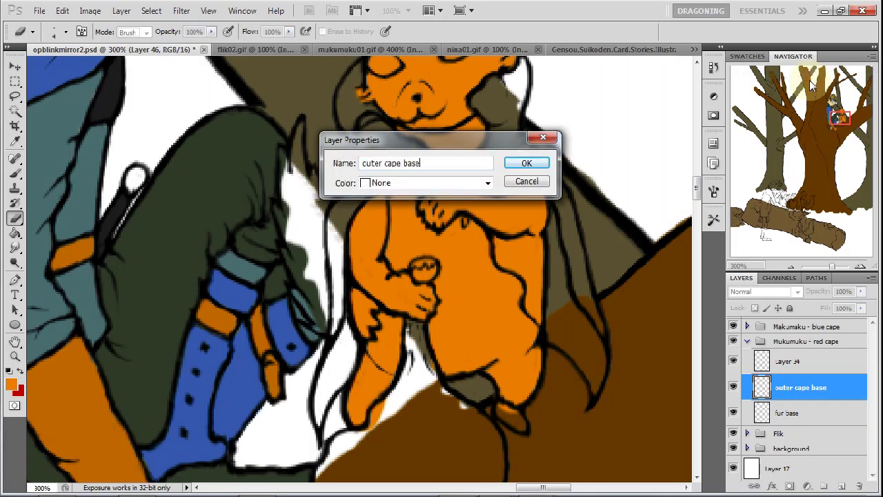
pyautogui.press('Return')
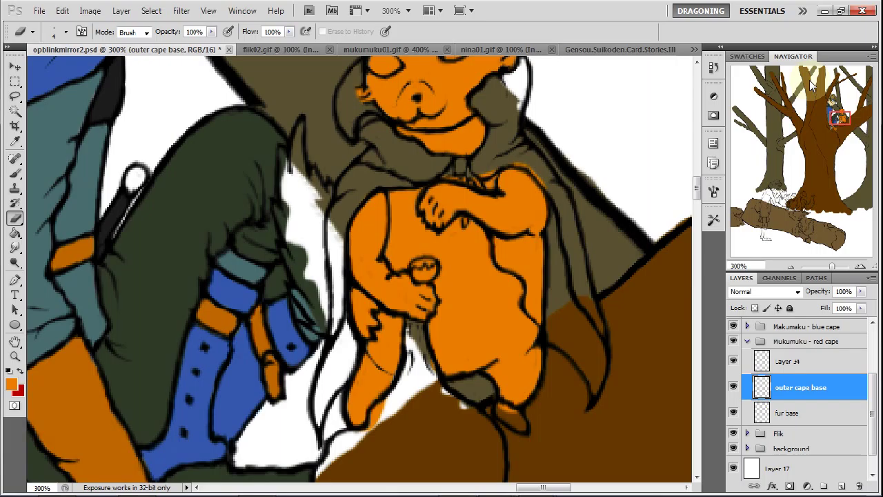
# Swap the foreground colour to red and paint the outer side of the squirrel's cape with the Brush tool.
pyautogui.click(15, 173)
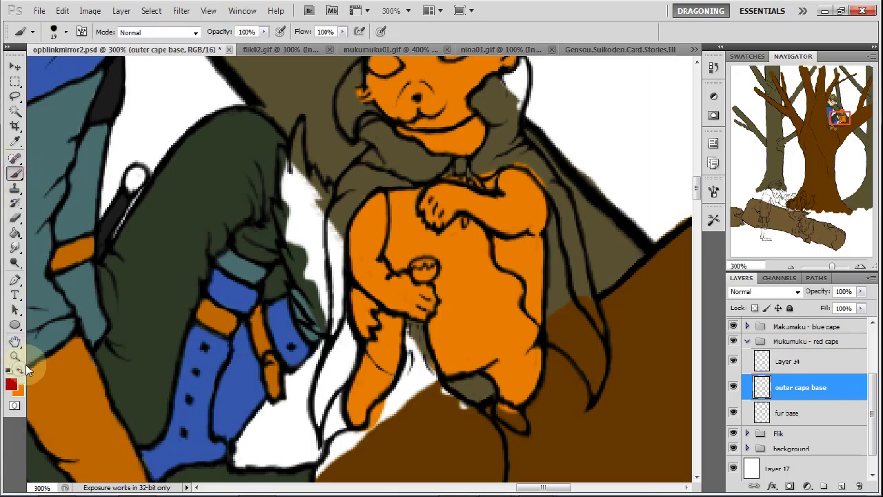
pyautogui.moveTo(395, 159)
pyautogui.mouseDown()
pyautogui.moveTo(462, 157)
pyautogui.moveTo(514, 136)
pyautogui.moveTo(557, 190)
pyautogui.moveTo(554, 178)
pyautogui.moveTo(561, 268)
pyautogui.moveTo(552, 228)
pyautogui.moveTo(554, 273)
pyautogui.moveTo(551, 253)
pyautogui.moveTo(588, 316)
pyautogui.moveTo(590, 282)
pyautogui.mouseUp()
pyautogui.moveTo(505, 132)
pyautogui.mouseDown()
pyautogui.moveTo(493, 103)
pyautogui.moveTo(475, 94)
pyautogui.moveTo(522, 89)
pyautogui.mouseUp()
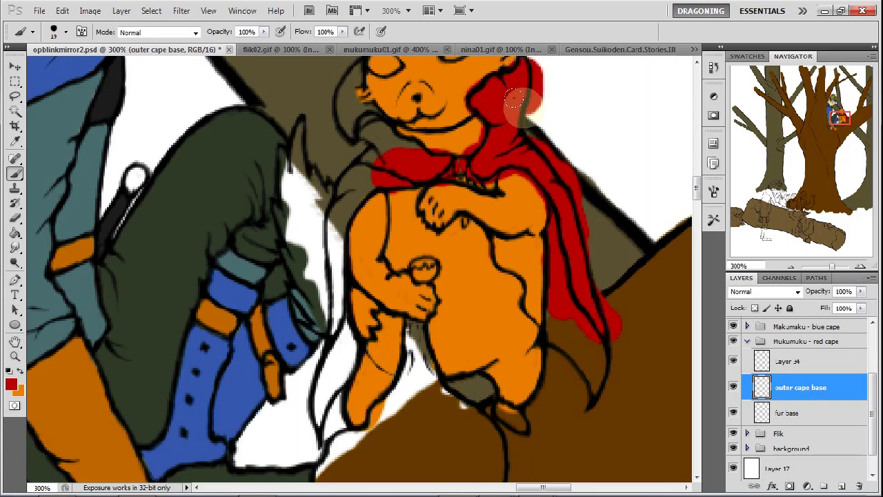
pyautogui.moveTo(378, 136)
pyautogui.mouseDown()
pyautogui.moveTo(422, 169)
pyautogui.moveTo(363, 150)
pyautogui.moveTo(454, 142)
pyautogui.moveTo(443, 162)
pyautogui.moveTo(452, 167)
pyautogui.moveTo(379, 167)
pyautogui.moveTo(342, 184)
pyautogui.moveTo(364, 167)
pyautogui.moveTo(343, 200)
pyautogui.moveTo(312, 339)
pyautogui.mouseUp()
# Erase the red overspill around the cape's hood, collar, clasp and outer edges on the "outer cape base" layer.
pyautogui.moveTo(837, 118); pyautogui.dragTo(838, 115)
pyautogui.click(14, 217)
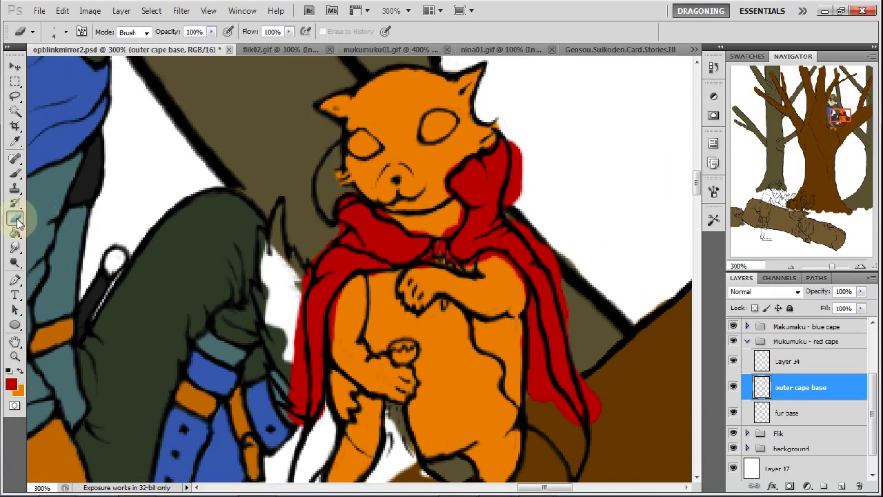
pyautogui.moveTo(524, 168)
pyautogui.mouseDown()
pyautogui.moveTo(514, 143)
pyautogui.moveTo(523, 165)
pyautogui.moveTo(516, 148)
pyautogui.moveTo(514, 200)
pyautogui.moveTo(521, 170)
pyautogui.moveTo(508, 208)
pyautogui.moveTo(527, 161)
pyautogui.mouseUp()
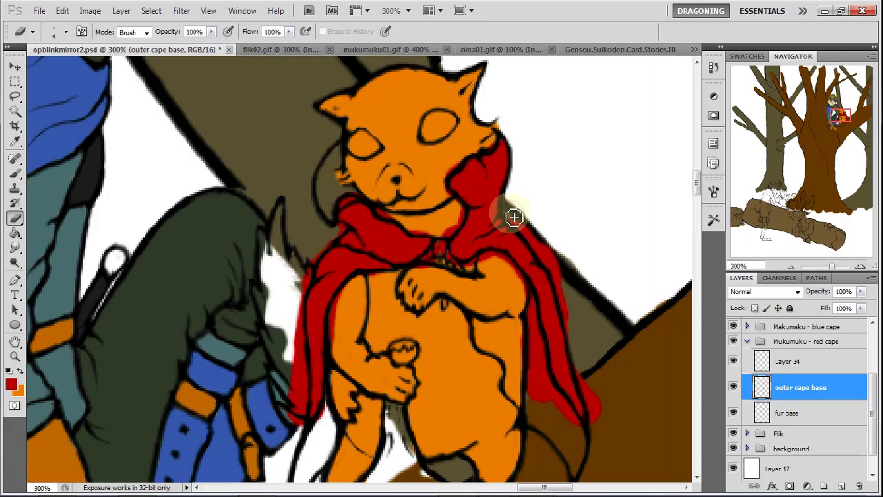
pyautogui.moveTo(511, 218)
pyautogui.mouseDown()
pyautogui.moveTo(557, 278)
pyautogui.moveTo(547, 240)
pyautogui.moveTo(562, 272)
pyautogui.moveTo(596, 440)
pyautogui.moveTo(586, 389)
pyautogui.moveTo(593, 400)
pyautogui.moveTo(595, 390)
pyautogui.moveTo(611, 446)
pyautogui.moveTo(551, 368)
pyautogui.moveTo(534, 301)
pyautogui.moveTo(538, 348)
pyautogui.moveTo(533, 311)
pyautogui.moveTo(525, 352)
pyautogui.moveTo(532, 297)
pyautogui.moveTo(520, 276)
pyautogui.moveTo(507, 274)
pyautogui.moveTo(518, 281)
pyautogui.moveTo(516, 267)
pyautogui.moveTo(493, 262)
pyautogui.moveTo(477, 271)
pyautogui.moveTo(504, 261)
pyautogui.moveTo(495, 258)
pyautogui.moveTo(469, 271)
pyautogui.moveTo(447, 243)
pyautogui.moveTo(442, 266)
pyautogui.moveTo(445, 247)
pyautogui.moveTo(434, 261)
pyautogui.moveTo(462, 212)
pyautogui.moveTo(465, 220)
pyautogui.moveTo(447, 181)
pyautogui.moveTo(489, 151)
pyautogui.mouseUp()
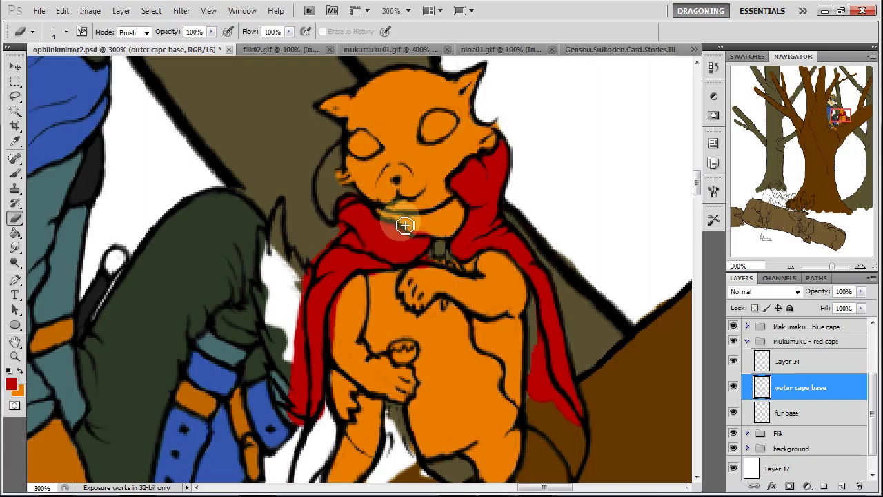
pyautogui.moveTo(434, 258)
pyautogui.mouseDown()
pyautogui.moveTo(361, 282)
pyautogui.moveTo(341, 305)
pyautogui.moveTo(338, 362)
pyautogui.moveTo(337, 345)
pyautogui.moveTo(341, 352)
pyautogui.moveTo(351, 340)
pyautogui.moveTo(350, 353)
pyautogui.moveTo(333, 410)
pyautogui.moveTo(321, 431)
pyautogui.moveTo(326, 414)
pyautogui.moveTo(313, 425)
pyautogui.moveTo(293, 389)
pyautogui.moveTo(302, 425)
pyautogui.moveTo(306, 366)
pyautogui.moveTo(305, 419)
pyautogui.moveTo(305, 358)
pyautogui.moveTo(285, 299)
pyautogui.moveTo(305, 412)
pyautogui.moveTo(302, 309)
pyautogui.moveTo(304, 361)
pyautogui.moveTo(313, 268)
pyautogui.moveTo(304, 295)
pyautogui.moveTo(308, 277)
pyautogui.moveTo(349, 233)
pyautogui.moveTo(334, 239)
pyautogui.moveTo(366, 223)
pyautogui.moveTo(353, 190)
pyautogui.moveTo(335, 204)
pyautogui.moveTo(361, 188)
pyautogui.mouseUp()
# Paint the squirrel's tail orange on the "fur base" layer and erase the overspill outside its outline.
pyautogui.click(807, 413)
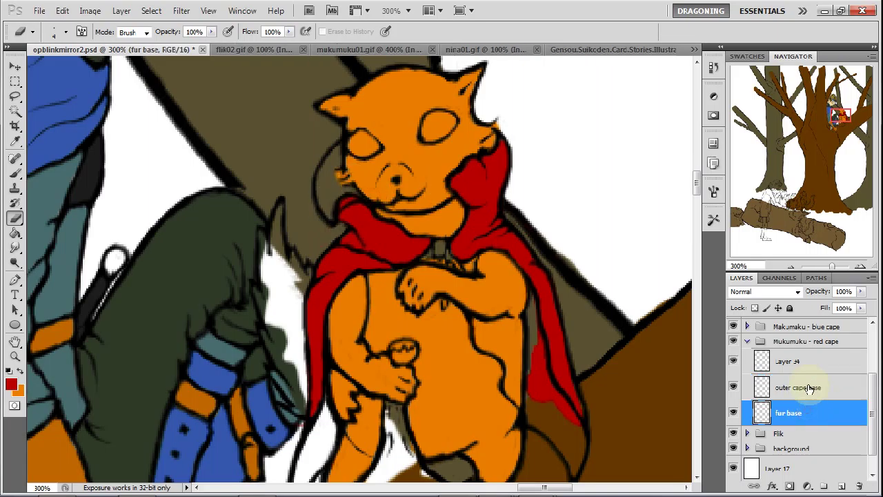
pyautogui.click(15, 173)
pyautogui.click(20, 374)
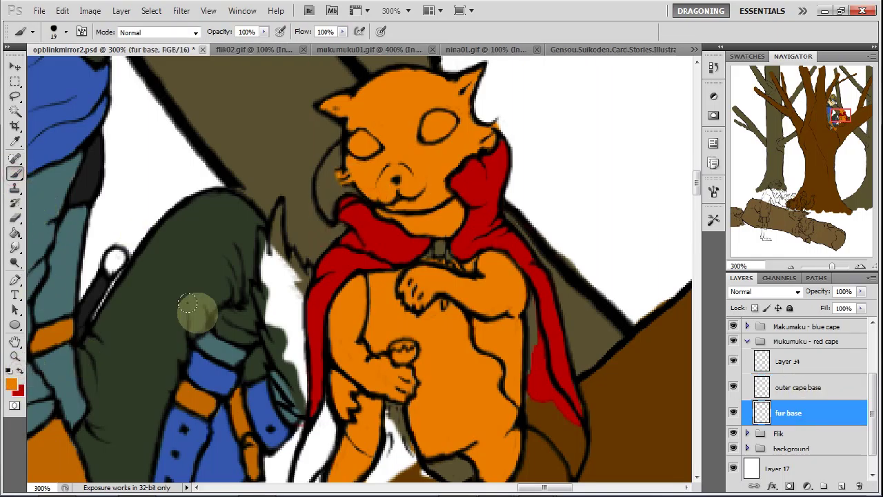
pyautogui.moveTo(282, 216)
pyautogui.mouseDown()
pyautogui.moveTo(269, 281)
pyautogui.moveTo(255, 233)
pyautogui.moveTo(265, 327)
pyautogui.moveTo(260, 302)
pyautogui.moveTo(291, 395)
pyautogui.moveTo(287, 257)
pyautogui.moveTo(291, 267)
pyautogui.moveTo(274, 242)
pyautogui.moveTo(263, 207)
pyautogui.mouseUp()
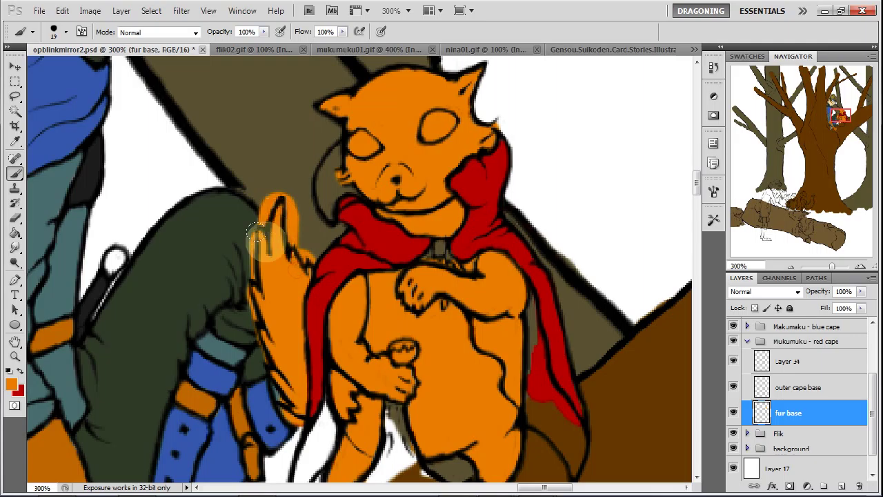
pyautogui.click(15, 218)
pyautogui.moveTo(310, 258)
pyautogui.mouseDown()
pyautogui.moveTo(299, 240)
pyautogui.moveTo(320, 261)
pyautogui.moveTo(294, 245)
pyautogui.moveTo(292, 190)
pyautogui.moveTo(305, 226)
pyautogui.moveTo(289, 189)
pyautogui.moveTo(267, 226)
pyautogui.moveTo(274, 194)
pyautogui.moveTo(265, 225)
pyautogui.moveTo(288, 188)
pyautogui.moveTo(256, 227)
pyautogui.moveTo(259, 284)
pyautogui.moveTo(247, 289)
pyautogui.moveTo(270, 380)
pyautogui.moveTo(289, 419)
pyautogui.mouseUp()
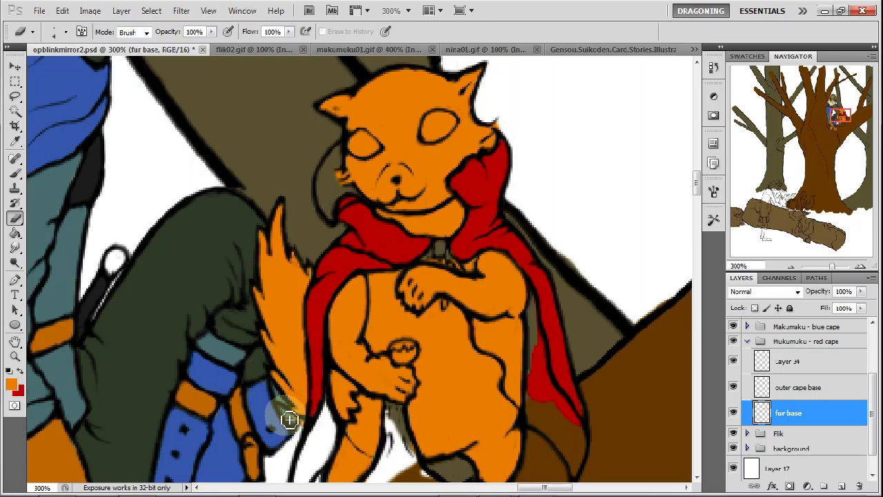
# Erase the stray red between the squirrel's body and the hanging cape edge on the "outer cape base" layer.
pyautogui.click(800, 391)
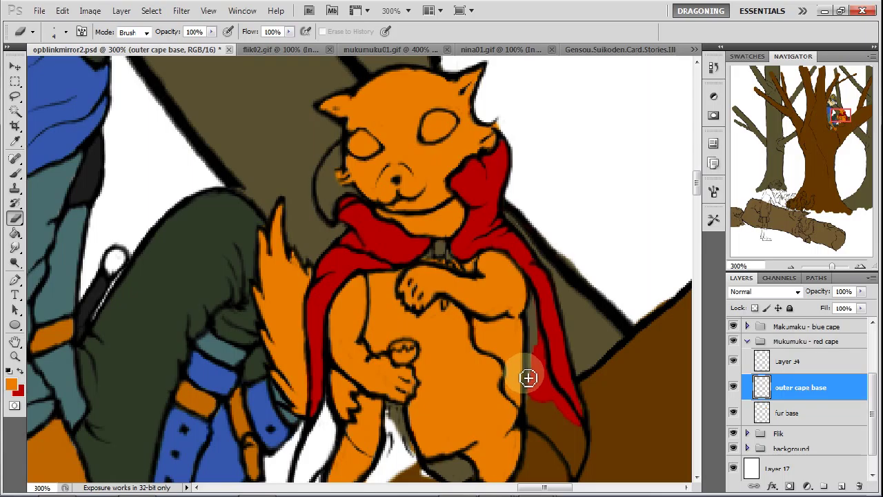
pyautogui.moveTo(535, 375)
pyautogui.mouseDown()
pyautogui.moveTo(569, 345)
pyautogui.moveTo(534, 308)
pyautogui.moveTo(557, 435)
pyautogui.moveTo(525, 355)
pyautogui.moveTo(535, 404)
pyautogui.moveTo(526, 355)
pyautogui.moveTo(538, 390)
pyautogui.mouseUp()
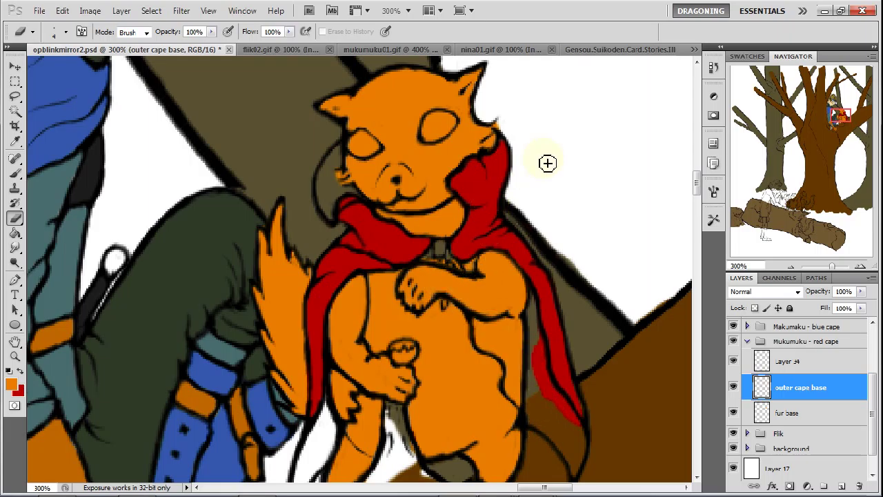
# Add a new layer above "outer cape base" in the Mukumuku - red cape group and name it "inner cape base".
pyautogui.click(843, 488)
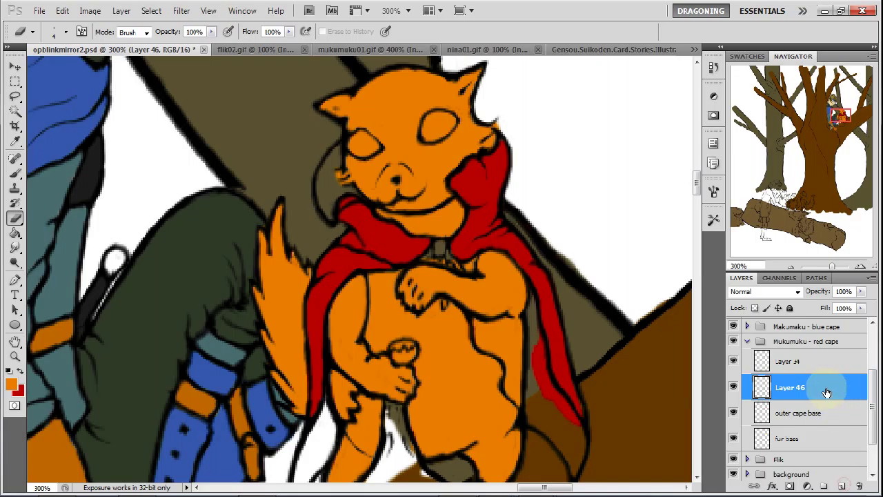
pyautogui.rightClick(819, 389)
pyautogui.click(800, 82)
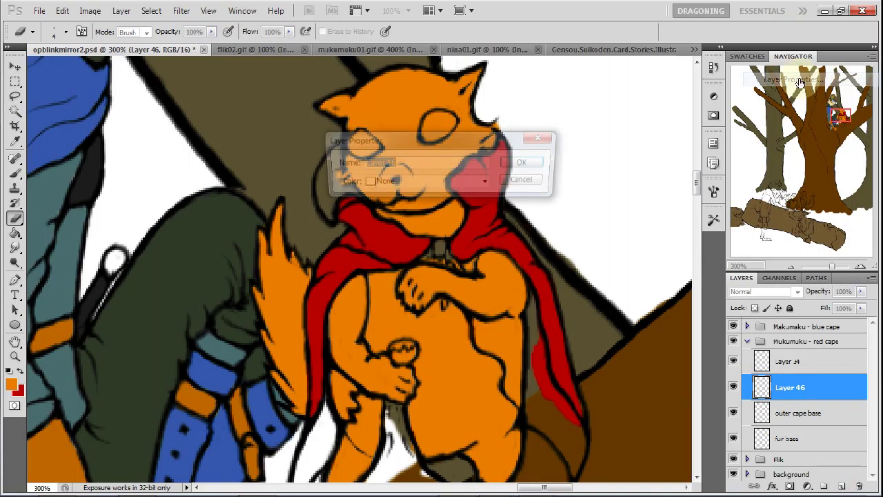
pyautogui.write('inner cape base')
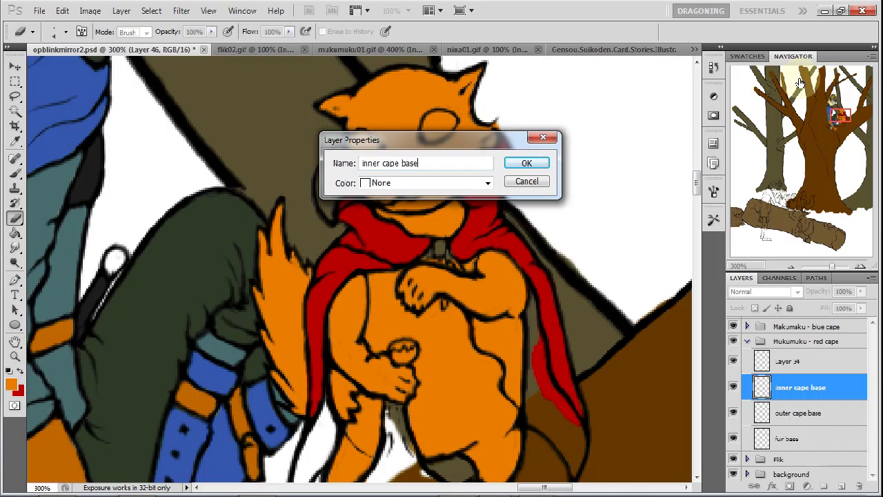
pyautogui.press('Return')
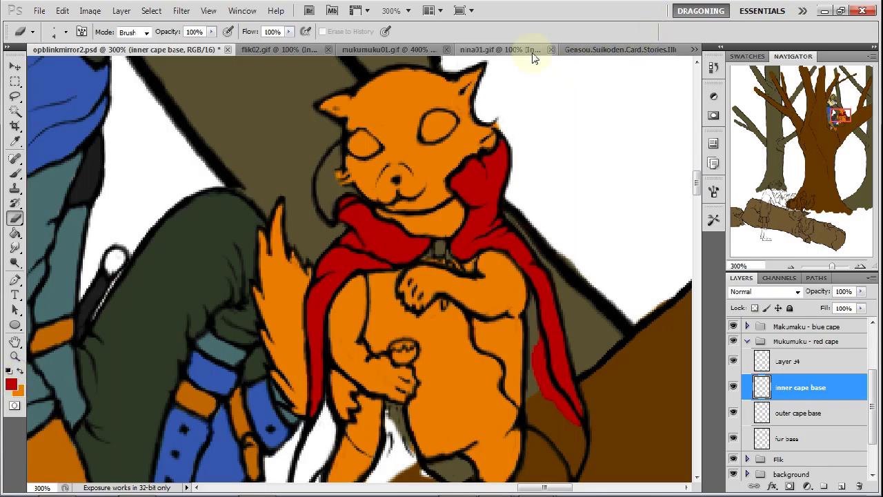
# Sample the dark blue of the cape lining in mukumuku01.gif as foreground colour and return to opblinkmirror2.psd.
pyautogui.click(405, 50)
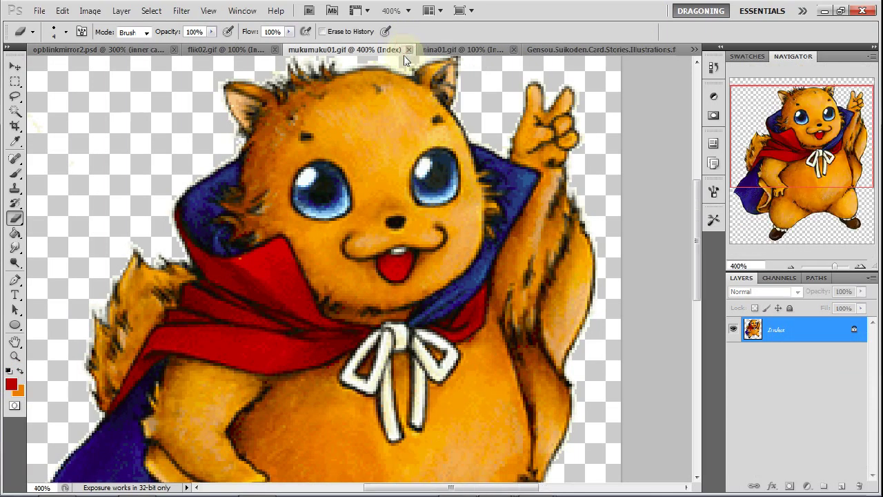
pyautogui.click(15, 141)
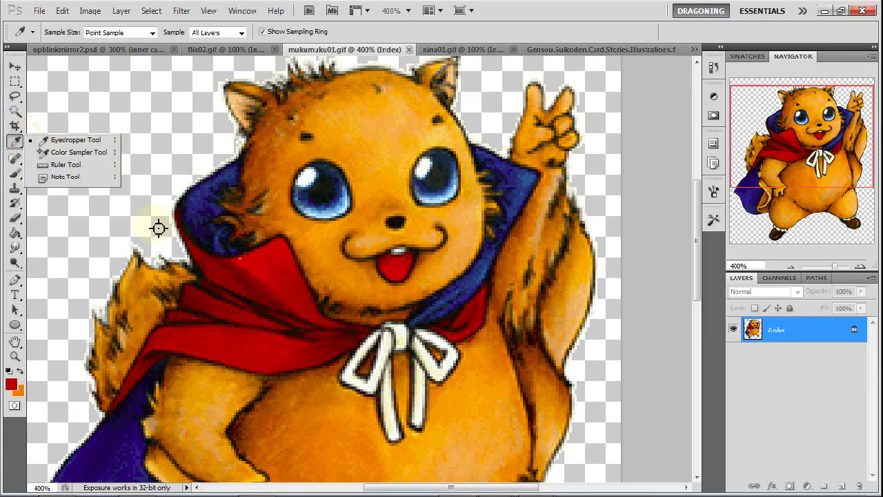
pyautogui.moveTo(833, 158); pyautogui.dragTo(814, 169)
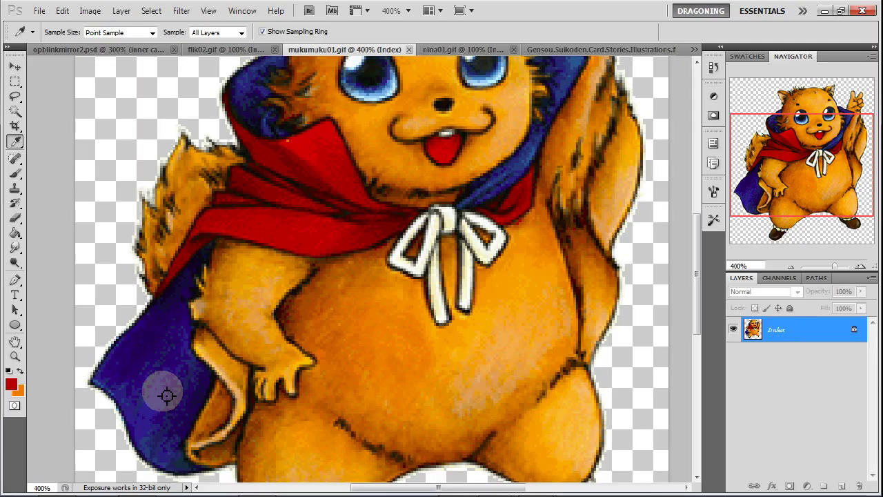
pyautogui.click(152, 379)
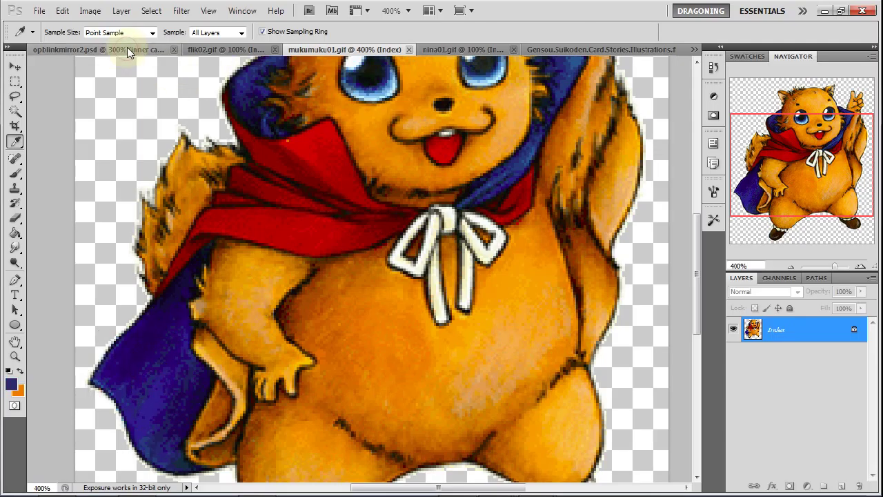
pyautogui.click(128, 50)
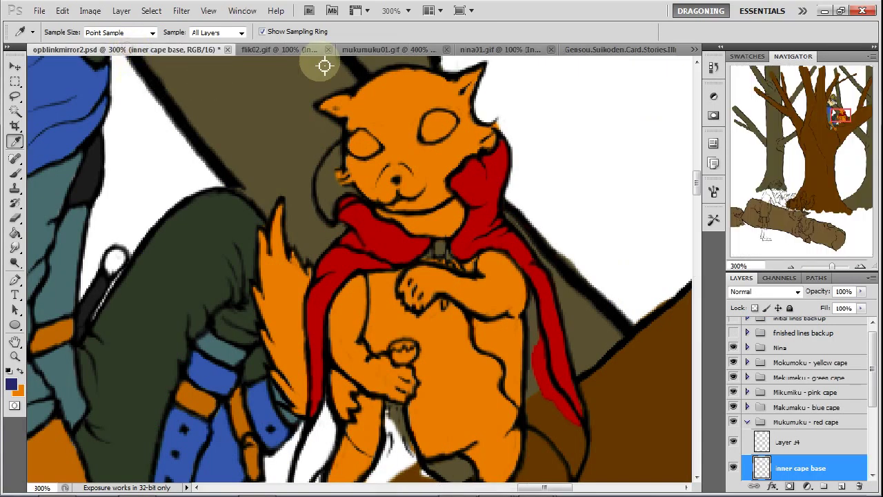
# Paint the squirrel's cape lining dark blue beside the head and along both hanging sides with the Brush tool.
pyautogui.click(16, 173)
pyautogui.moveTo(331, 207)
pyautogui.mouseDown()
pyautogui.moveTo(325, 148)
pyautogui.moveTo(356, 189)
pyautogui.mouseUp()
pyautogui.moveTo(489, 141)
pyautogui.mouseDown()
pyautogui.moveTo(511, 176)
pyautogui.moveTo(521, 227)
pyautogui.mouseUp()
pyautogui.moveTo(523, 262)
pyautogui.mouseDown()
pyautogui.moveTo(530, 393)
pyautogui.moveTo(541, 417)
pyautogui.moveTo(557, 420)
pyautogui.moveTo(581, 475)
pyautogui.mouseUp()
pyautogui.moveTo(320, 412)
pyautogui.mouseDown()
pyautogui.moveTo(339, 400)
pyautogui.moveTo(307, 476)
pyautogui.mouseUp()
pyautogui.moveTo(838, 115); pyautogui.dragTo(838, 123)
pyautogui.moveTo(310, 259); pyautogui.dragTo(305, 281)
# Erase the dark blue overspill around the lower cape lining and beside the squirrel's face on the "inner cape base" layer.
pyautogui.click(17, 220)
pyautogui.moveTo(352, 169)
pyautogui.mouseDown()
pyautogui.moveTo(371, 202)
pyautogui.moveTo(367, 170)
pyautogui.moveTo(365, 192)
pyautogui.moveTo(359, 168)
pyautogui.moveTo(331, 201)
pyautogui.moveTo(337, 177)
pyautogui.moveTo(302, 272)
pyautogui.moveTo(335, 201)
pyautogui.moveTo(304, 267)
pyautogui.moveTo(310, 294)
pyautogui.moveTo(309, 280)
pyautogui.moveTo(315, 295)
pyautogui.moveTo(329, 273)
pyautogui.moveTo(355, 271)
pyautogui.moveTo(334, 293)
pyautogui.moveTo(346, 261)
pyautogui.moveTo(331, 294)
pyautogui.moveTo(375, 190)
pyautogui.mouseUp()
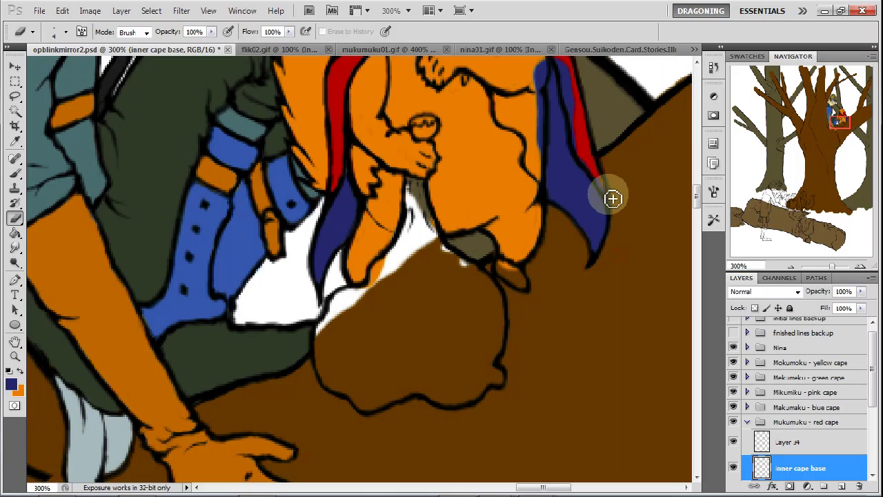
pyautogui.moveTo(836, 124); pyautogui.dragTo(839, 116)
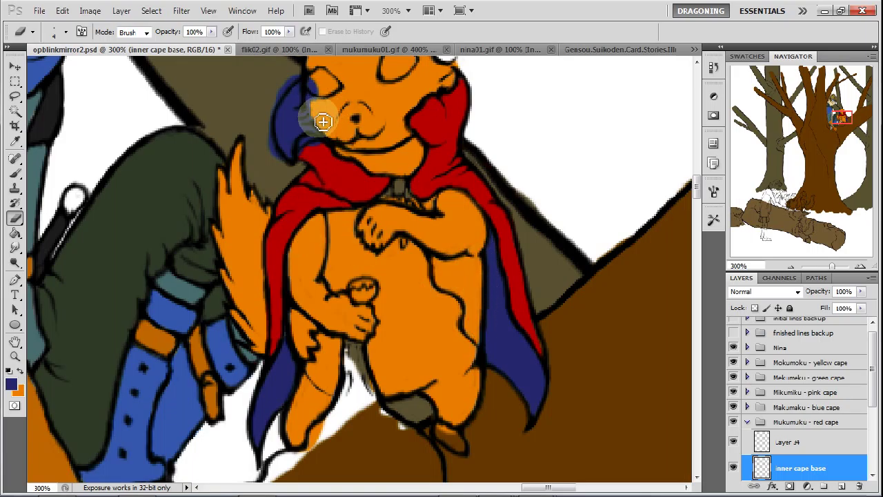
pyautogui.moveTo(310, 112)
pyautogui.mouseDown()
pyautogui.moveTo(329, 116)
pyautogui.moveTo(314, 80)
pyautogui.moveTo(300, 74)
pyautogui.moveTo(284, 91)
pyautogui.moveTo(305, 71)
pyautogui.moveTo(276, 105)
pyautogui.moveTo(266, 142)
pyautogui.moveTo(282, 97)
pyautogui.moveTo(271, 141)
pyautogui.moveTo(285, 170)
pyautogui.moveTo(273, 146)
pyautogui.moveTo(294, 176)
pyautogui.moveTo(275, 150)
pyautogui.moveTo(318, 152)
pyautogui.moveTo(309, 172)
pyautogui.moveTo(313, 151)
pyautogui.mouseUp()
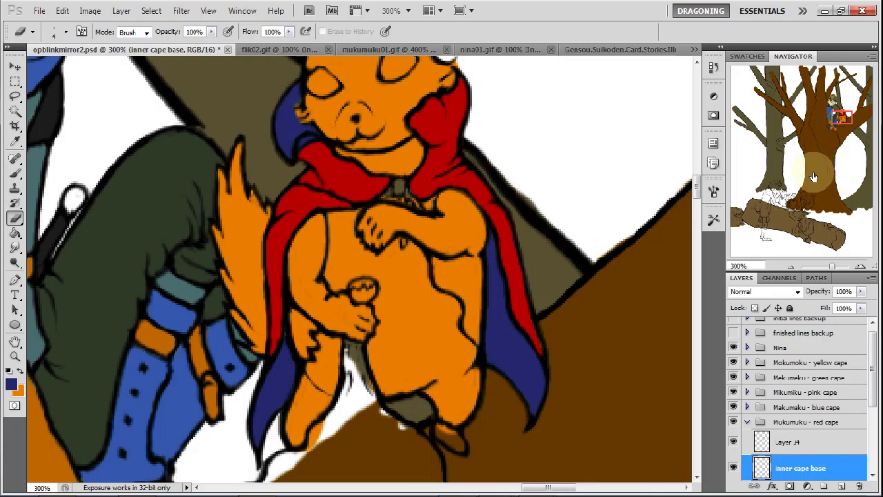
pyautogui.moveTo(275, 353); pyautogui.dragTo(250, 407)
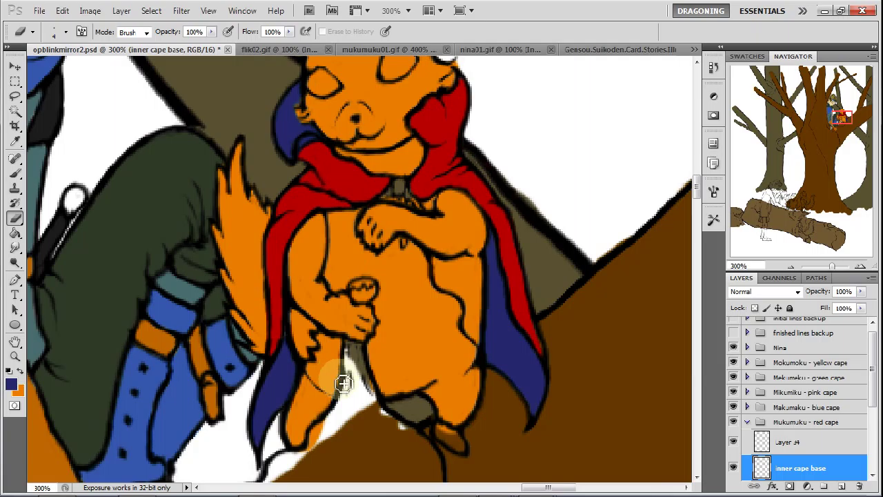
# Add a new layer above "inner cape base" and name it "bag base".
pyautogui.moveTo(871, 373); pyautogui.dragTo(871, 412)
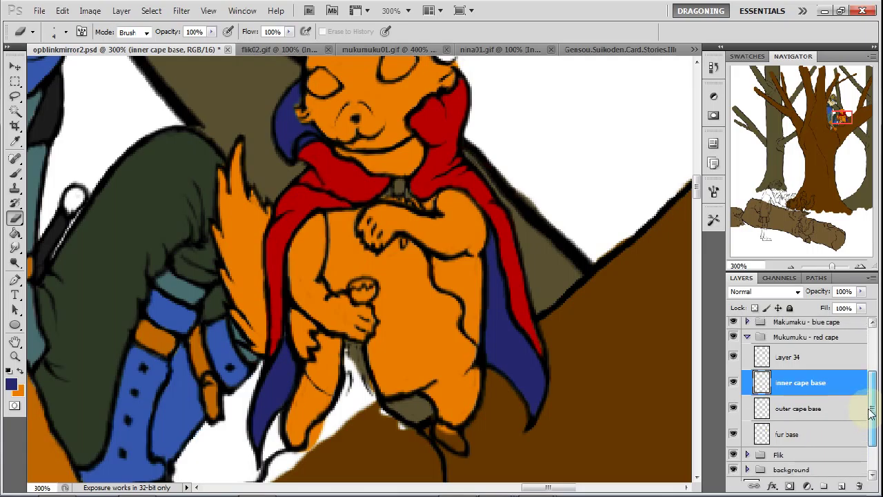
pyautogui.click(839, 485)
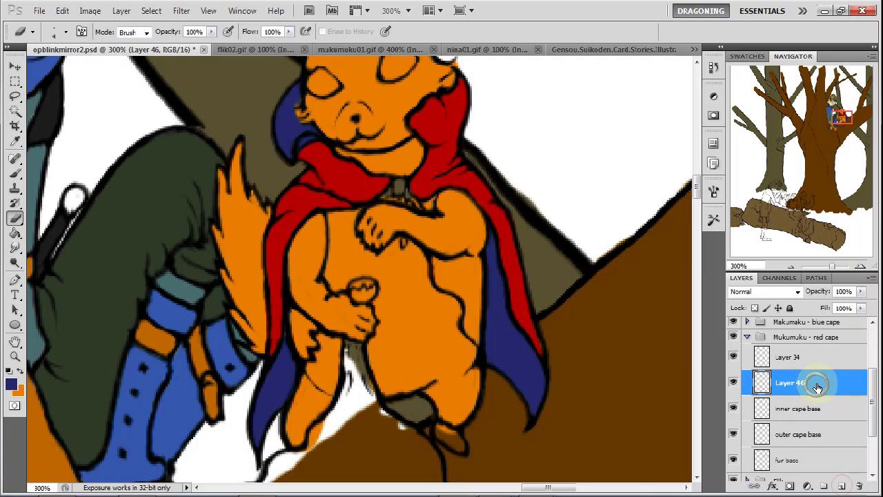
pyautogui.rightClick(816, 386)
pyautogui.click(804, 76)
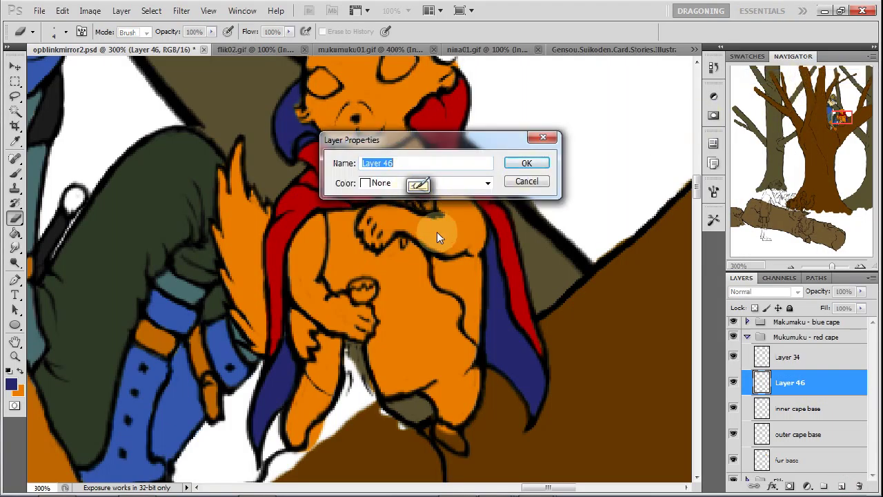
pyautogui.write('bag base')
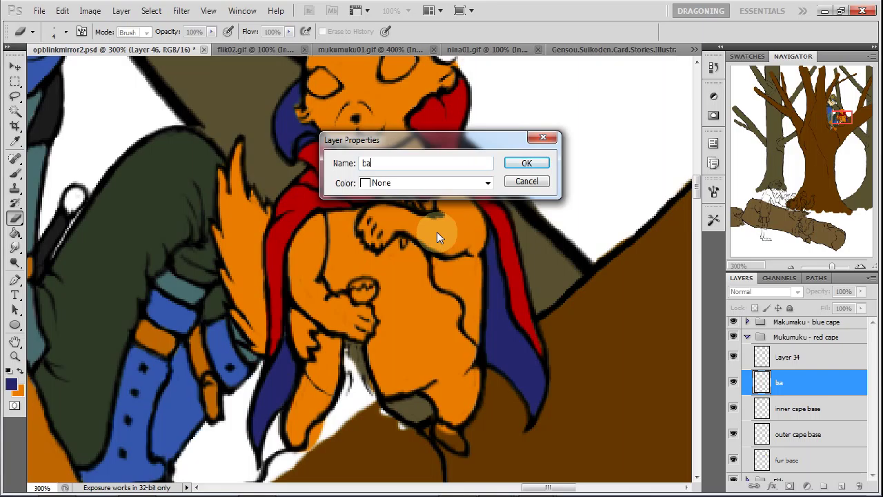
pyautogui.press('Return')
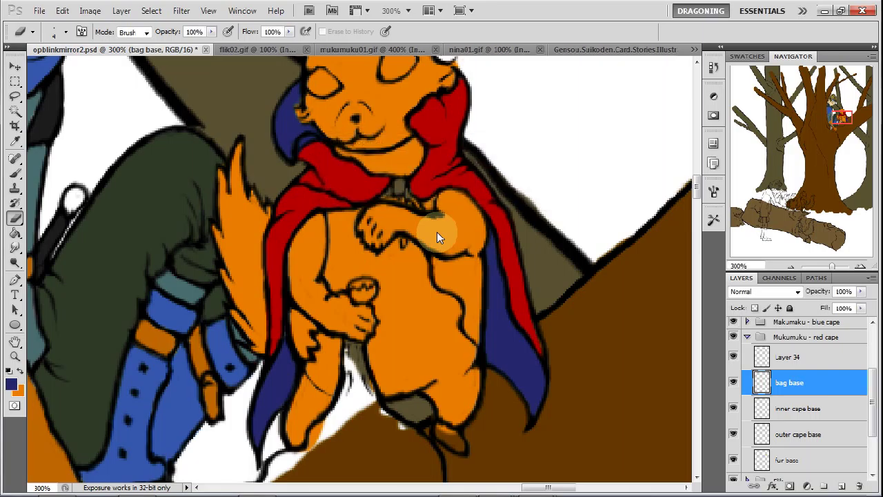
# Set the foreground colour to a muted brown, hex 67492f.
pyautogui.click(12, 385)
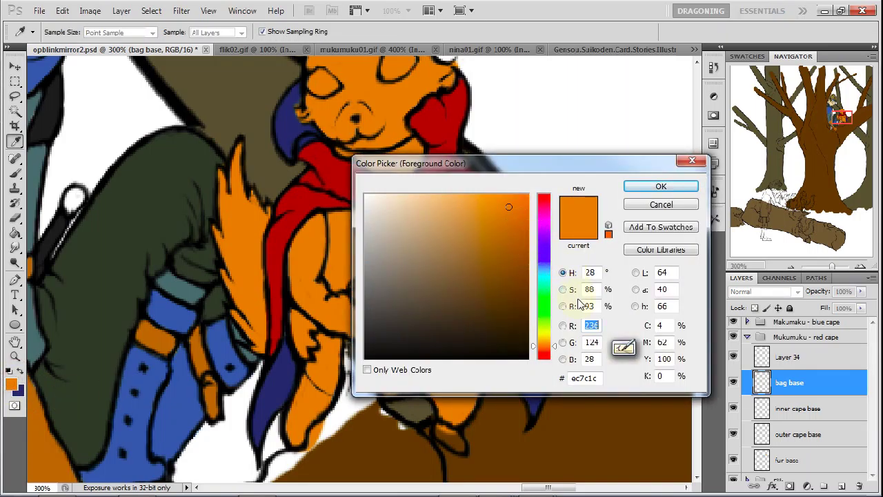
pyautogui.moveTo(504, 288); pyautogui.dragTo(470, 289)
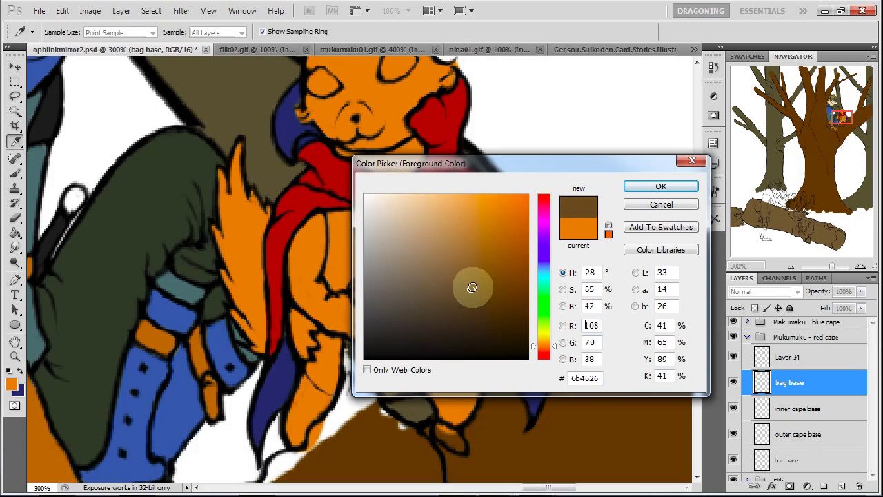
pyautogui.moveTo(478, 285); pyautogui.dragTo(453, 292)
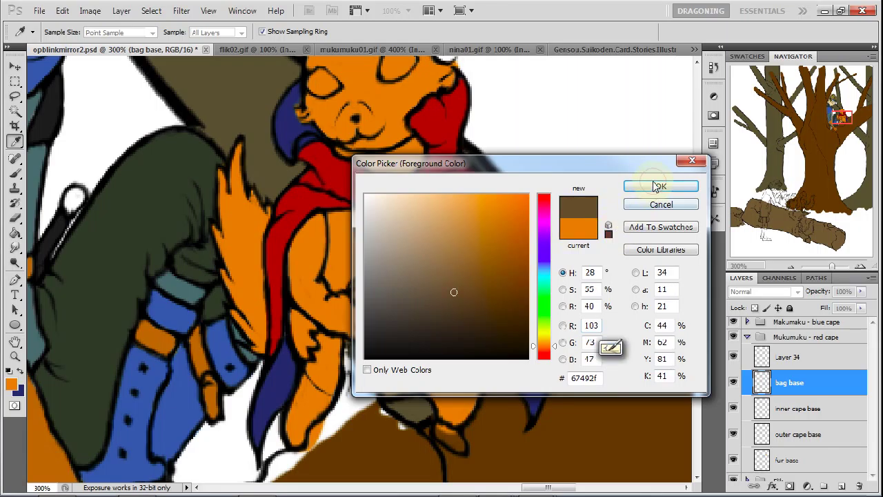
pyautogui.click(656, 186)
# Paint the squirrel's bag brown, covering the knot above the paw, the neck and the full sack.
pyautogui.click(15, 172)
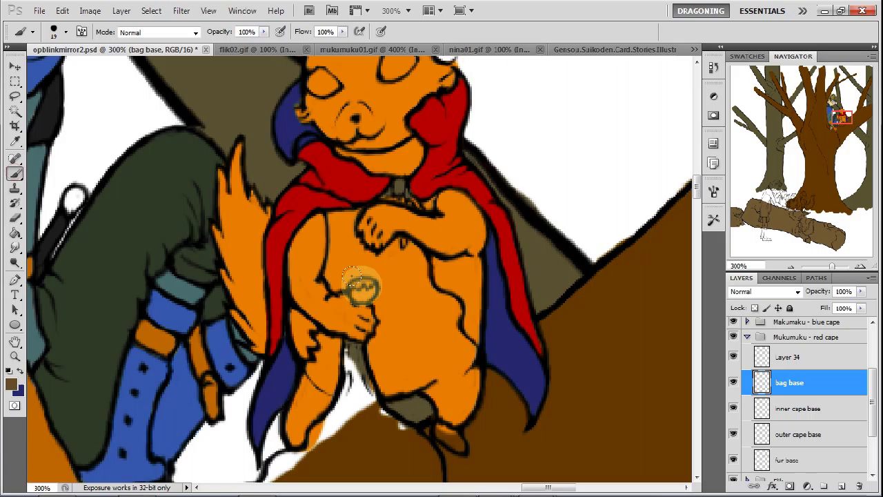
pyautogui.click(360, 290)
pyautogui.moveTo(343, 345)
pyautogui.mouseDown()
pyautogui.moveTo(335, 420)
pyautogui.moveTo(338, 402)
pyautogui.moveTo(327, 412)
pyautogui.moveTo(350, 399)
pyautogui.moveTo(359, 378)
pyautogui.moveTo(366, 405)
pyautogui.moveTo(418, 461)
pyautogui.mouseUp()
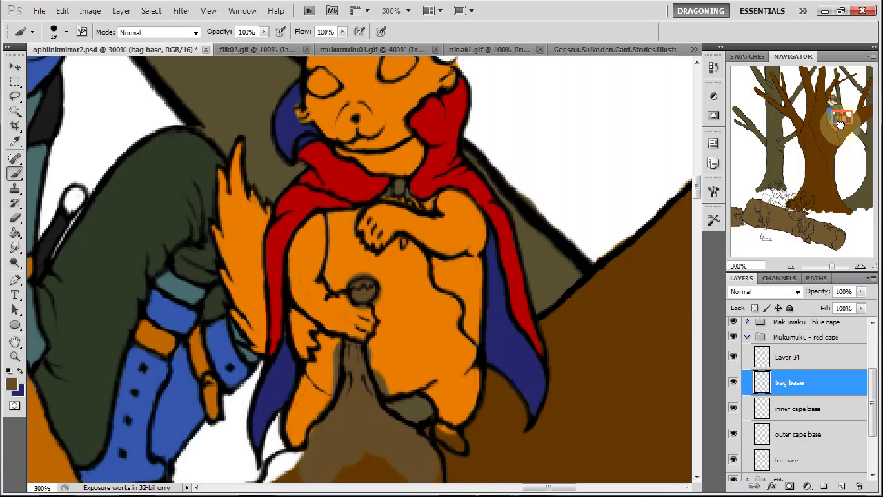
pyautogui.moveTo(838, 119); pyautogui.dragTo(839, 125)
pyautogui.moveTo(277, 267)
pyautogui.mouseDown()
pyautogui.moveTo(244, 314)
pyautogui.moveTo(256, 289)
pyautogui.moveTo(242, 293)
pyautogui.moveTo(246, 347)
pyautogui.moveTo(278, 369)
pyautogui.moveTo(316, 345)
pyautogui.moveTo(363, 355)
pyautogui.moveTo(357, 359)
pyautogui.moveTo(387, 336)
pyautogui.moveTo(400, 340)
pyautogui.moveTo(380, 321)
pyautogui.moveTo(401, 303)
pyautogui.moveTo(368, 291)
pyautogui.moveTo(360, 272)
pyautogui.moveTo(285, 308)
pyautogui.moveTo(276, 303)
pyautogui.moveTo(318, 313)
pyautogui.mouseUp()
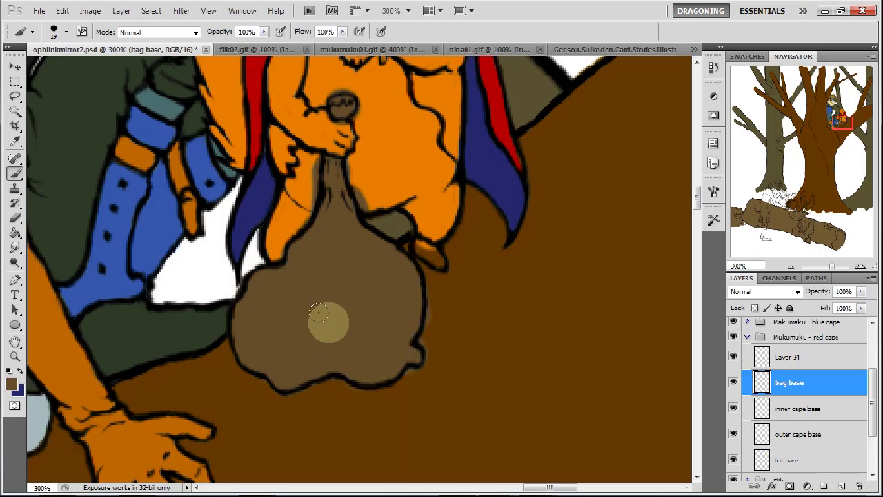
# Erase the brown overspill around the bag's knot, neck and outer edges on the "bag base" layer.
pyautogui.click(14, 218)
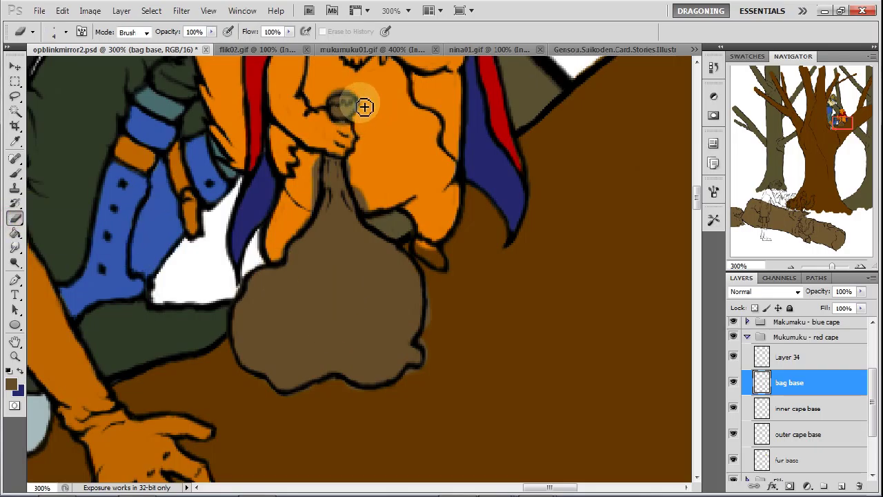
pyautogui.moveTo(350, 94)
pyautogui.mouseDown()
pyautogui.moveTo(317, 115)
pyautogui.moveTo(339, 92)
pyautogui.moveTo(317, 109)
pyautogui.moveTo(354, 134)
pyautogui.moveTo(352, 164)
pyautogui.moveTo(372, 219)
pyautogui.moveTo(377, 225)
pyautogui.moveTo(373, 208)
pyautogui.moveTo(438, 282)
pyautogui.moveTo(424, 343)
pyautogui.moveTo(433, 361)
pyautogui.moveTo(432, 348)
pyautogui.moveTo(427, 372)
pyautogui.moveTo(379, 404)
pyautogui.moveTo(335, 386)
pyautogui.moveTo(286, 403)
pyautogui.moveTo(261, 381)
pyautogui.moveTo(291, 408)
pyautogui.moveTo(283, 402)
pyautogui.moveTo(312, 391)
pyautogui.moveTo(312, 400)
pyautogui.moveTo(265, 384)
pyautogui.mouseUp()
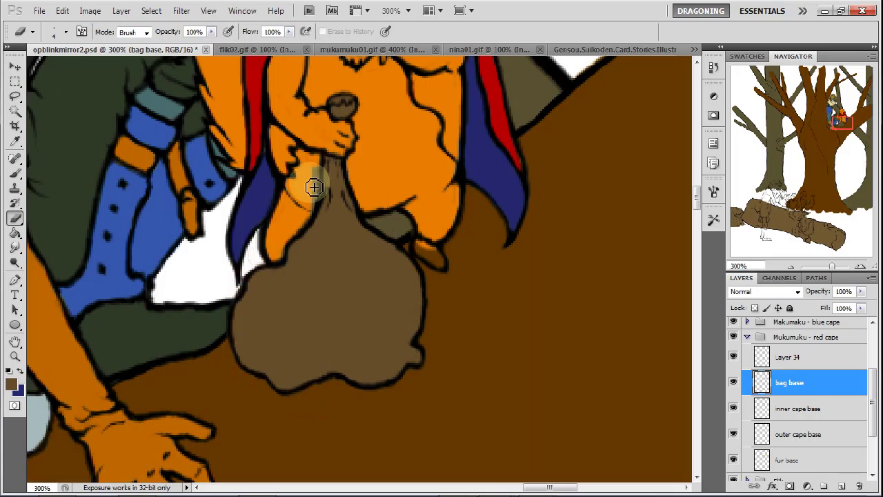
pyautogui.moveTo(314, 210); pyautogui.dragTo(302, 230)
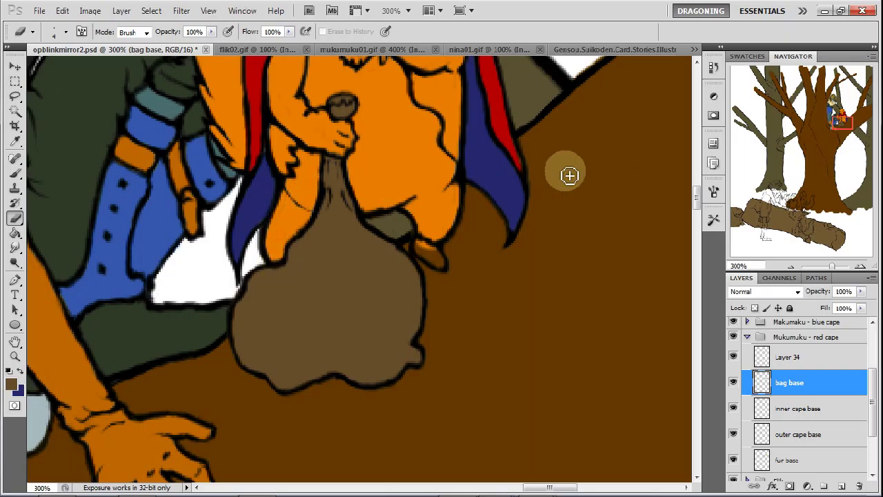
# Add a new layer above "bag base" and name it "shoe and tie base".
pyautogui.moveTo(833, 131)
pyautogui.mouseDown()
pyautogui.moveTo(841, 114)
pyautogui.moveTo(841, 124)
pyautogui.mouseUp()
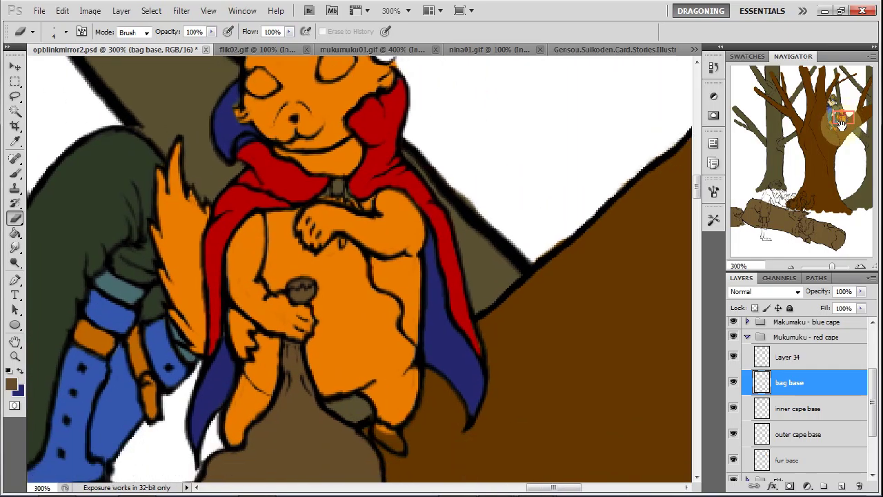
pyautogui.click(841, 489)
pyautogui.rightClick(816, 387)
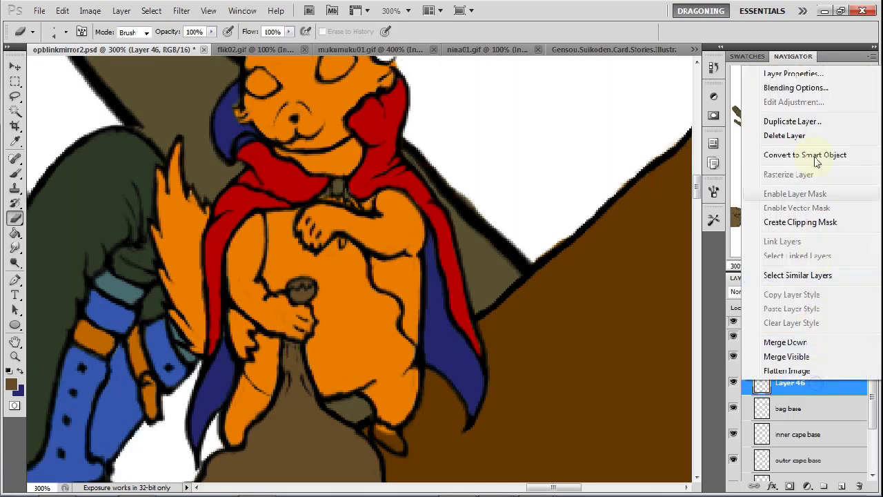
pyautogui.click(793, 73)
pyautogui.write('shoe and tie')
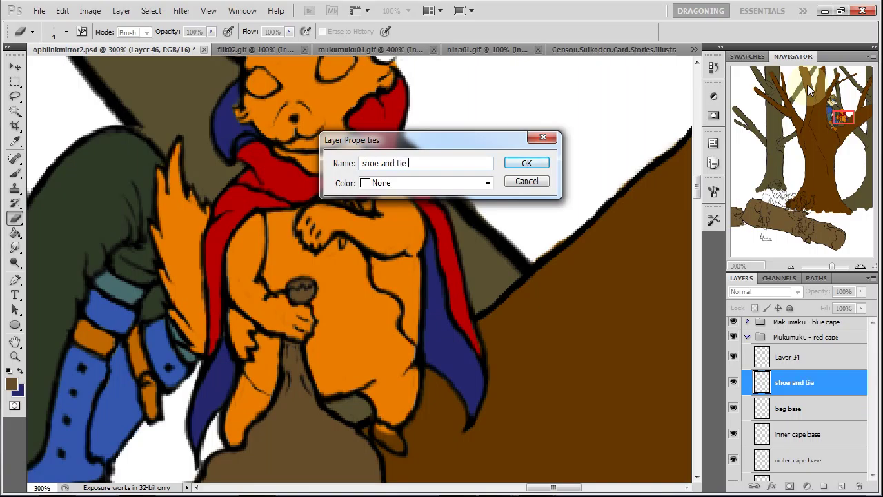
pyautogui.write('base')
pyautogui.press('Return')
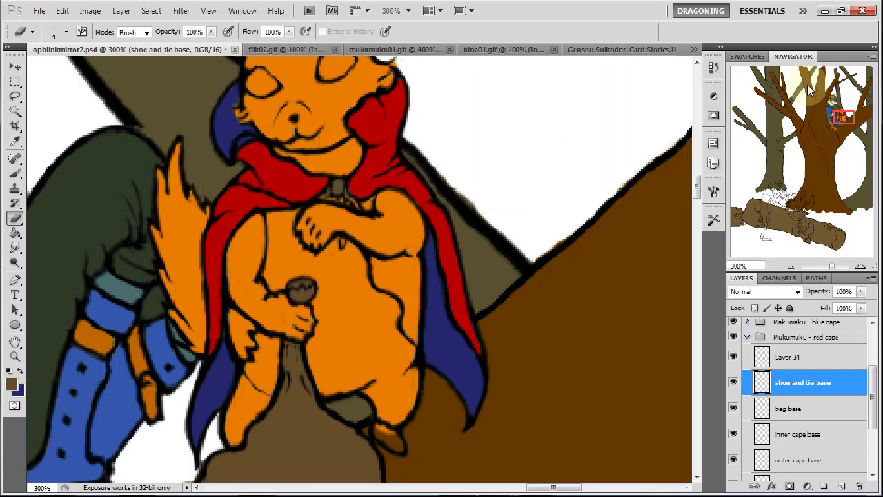
# Set the foreground colour to light grey e4e4e4 and paint the squirrel's cape tie at the neck and below the raised arm.
pyautogui.click(16, 172)
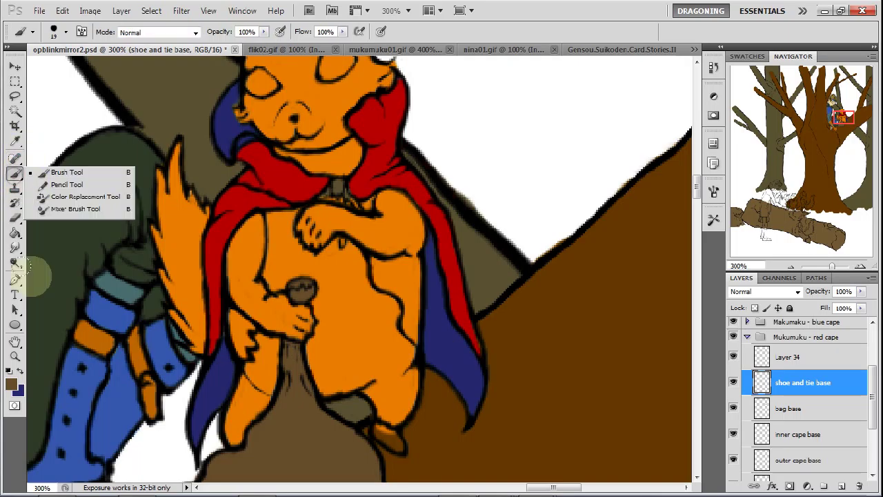
pyautogui.click(10, 383)
pyautogui.click(367, 211)
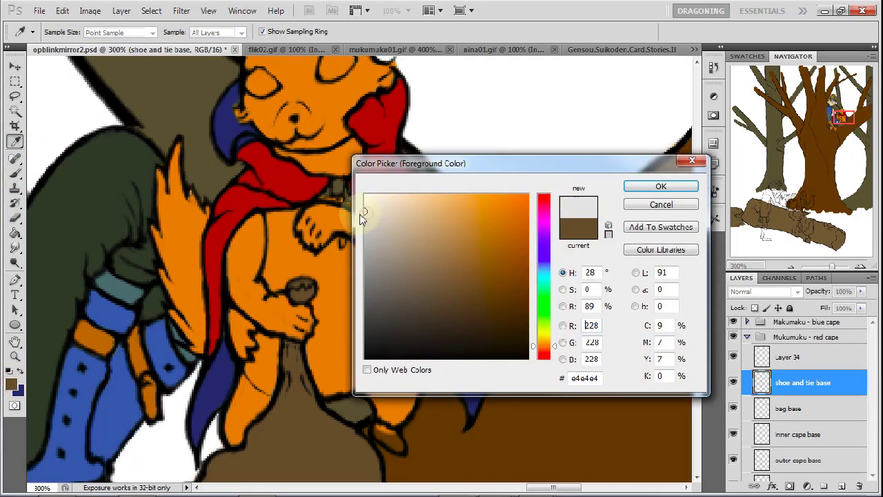
pyautogui.click(629, 185)
pyautogui.moveTo(336, 185)
pyautogui.mouseDown()
pyautogui.moveTo(359, 204)
pyautogui.moveTo(317, 191)
pyautogui.mouseUp()
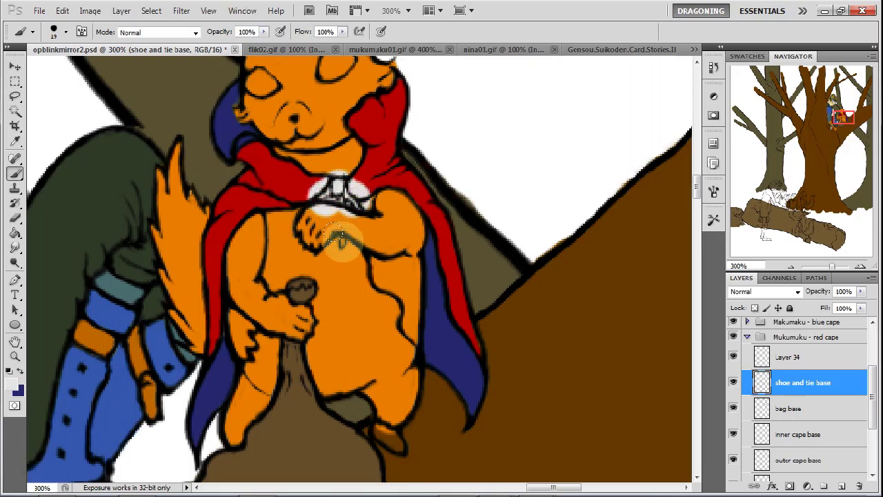
# Erase the light grey overspill around the squirrel's cape tie at the neck and below the raised arm.
pyautogui.click(16, 217)
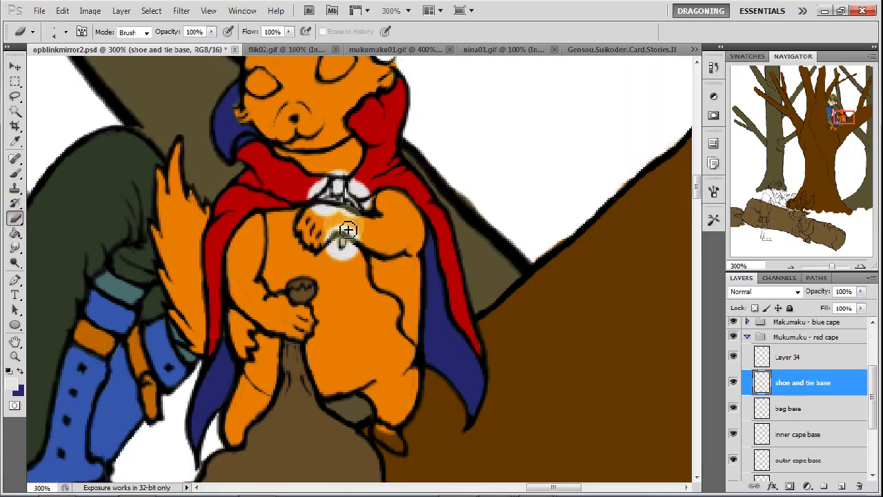
pyautogui.moveTo(352, 232); pyautogui.dragTo(327, 249)
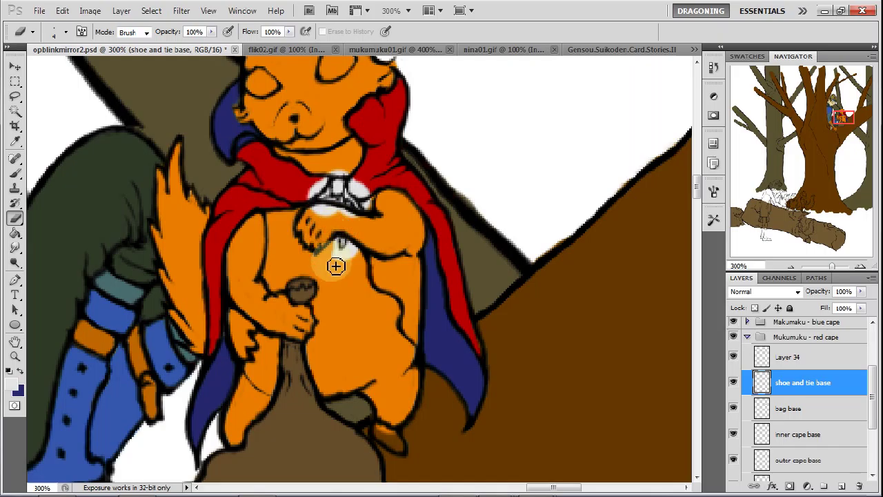
pyautogui.moveTo(348, 260)
pyautogui.mouseDown()
pyautogui.moveTo(379, 211)
pyautogui.moveTo(358, 186)
pyautogui.moveTo(378, 201)
pyautogui.moveTo(331, 179)
pyautogui.moveTo(352, 176)
pyautogui.moveTo(332, 176)
pyautogui.moveTo(313, 190)
pyautogui.moveTo(329, 182)
pyautogui.moveTo(311, 202)
pyautogui.moveTo(335, 185)
pyautogui.moveTo(332, 215)
pyautogui.moveTo(321, 216)
pyautogui.moveTo(343, 211)
pyautogui.moveTo(327, 214)
pyautogui.moveTo(372, 228)
pyautogui.moveTo(308, 221)
pyautogui.moveTo(370, 229)
pyautogui.moveTo(419, 202)
pyautogui.mouseUp()
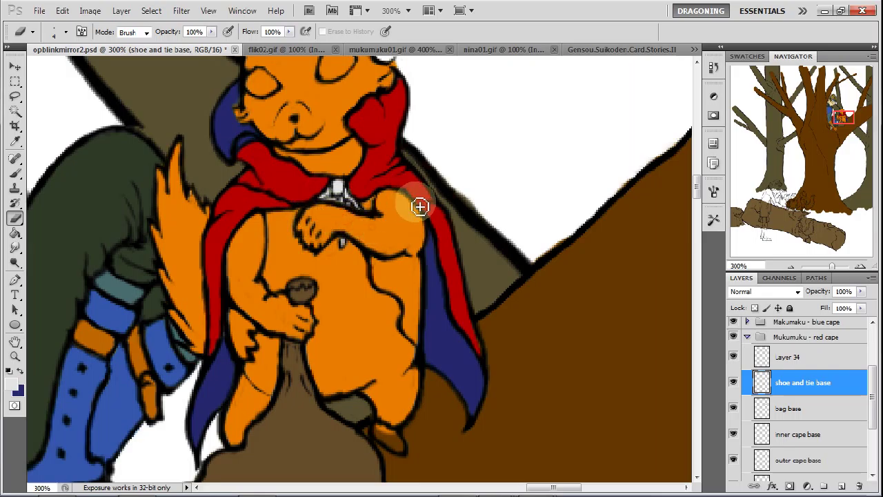
# Sample the dark brown of the shoe in mukumuku01.gif and paint the squirrel's shoe with it in opblinkmirror2.psd.
pyautogui.click(384, 52)
pyautogui.moveTo(829, 138); pyautogui.dragTo(830, 175)
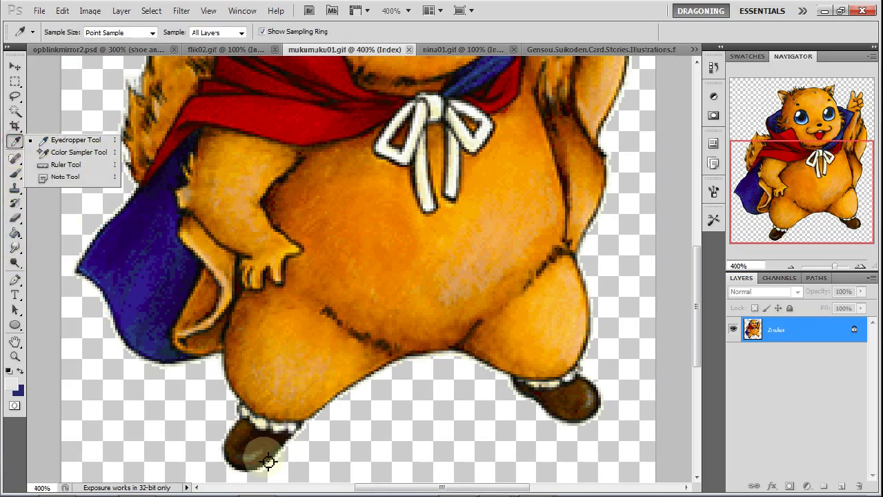
pyautogui.moveTo(252, 438)
pyautogui.mouseDown()
pyautogui.moveTo(247, 429)
pyautogui.moveTo(255, 445)
pyautogui.mouseUp()
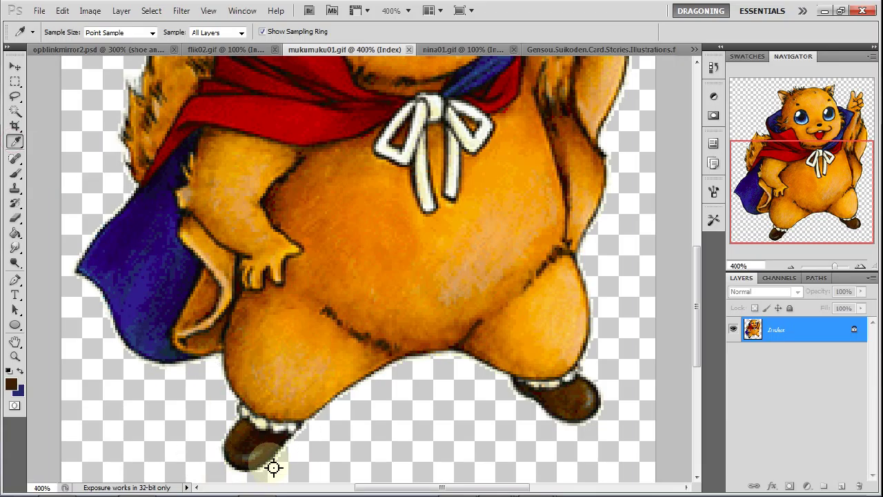
pyautogui.click(136, 49)
pyautogui.moveTo(843, 117); pyautogui.dragTo(844, 120)
pyautogui.click(15, 172)
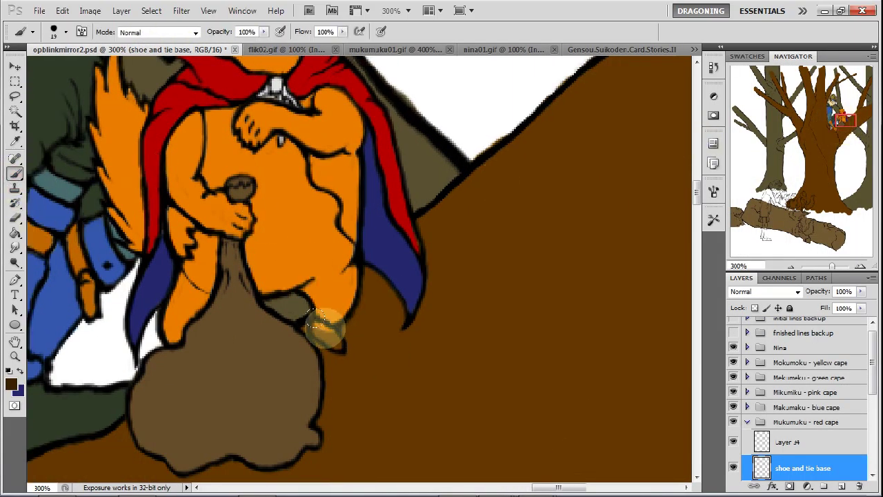
# Erase the dark brown overspill around the squirrel's shoe on the "shoe and tie base" layer.
pyautogui.click(15, 217)
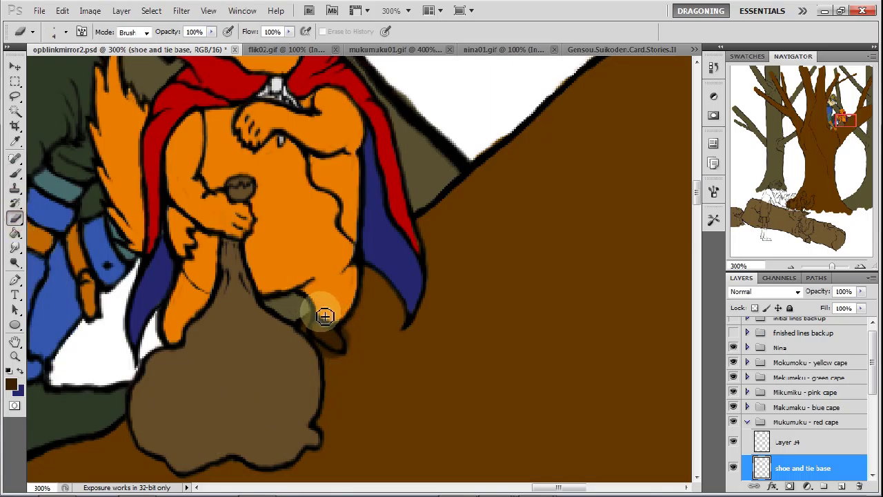
pyautogui.moveTo(321, 320)
pyautogui.mouseDown()
pyautogui.moveTo(305, 329)
pyautogui.moveTo(341, 369)
pyautogui.moveTo(360, 346)
pyautogui.mouseUp()
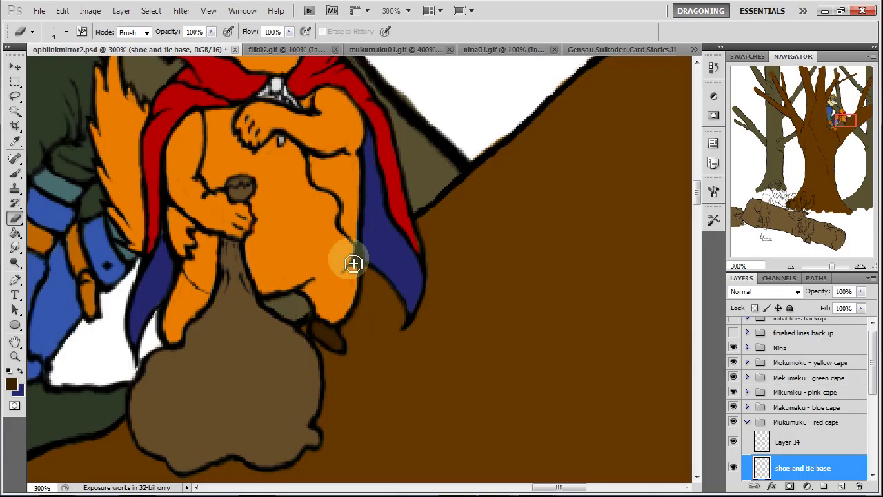
pyautogui.moveTo(854, 126)
pyautogui.mouseDown()
pyautogui.moveTo(853, 117)
pyautogui.moveTo(854, 126)
pyautogui.mouseUp()
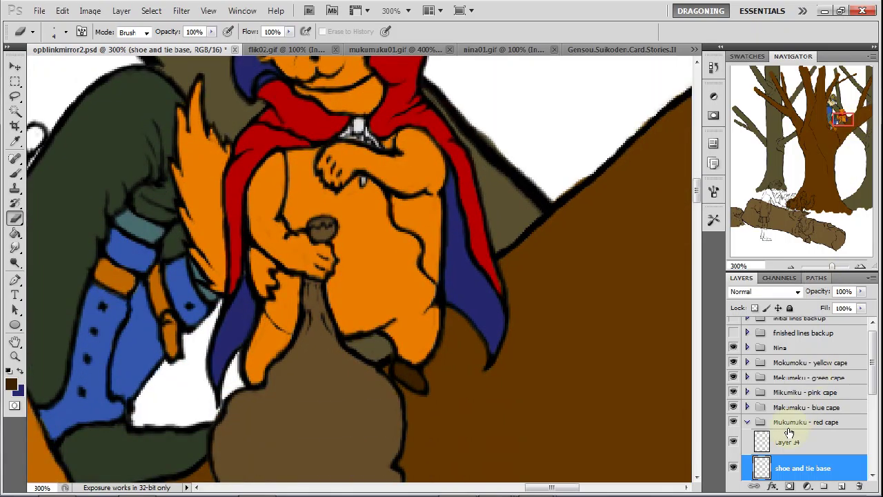
# Add a layer named "outer cape base" to the "Makumaku - blue cape" group and place it below Layer 35.
pyautogui.click(747, 423)
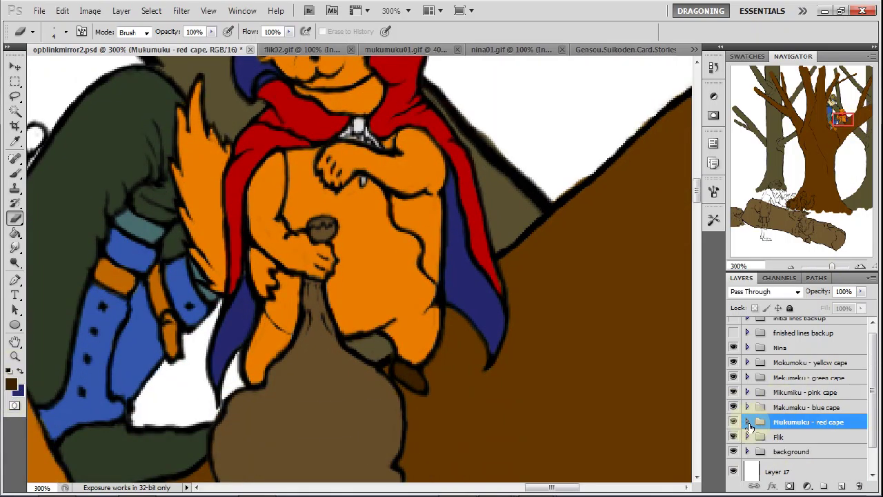
pyautogui.click(748, 407)
pyautogui.moveTo(840, 121); pyautogui.dragTo(802, 227)
pyautogui.click(818, 434)
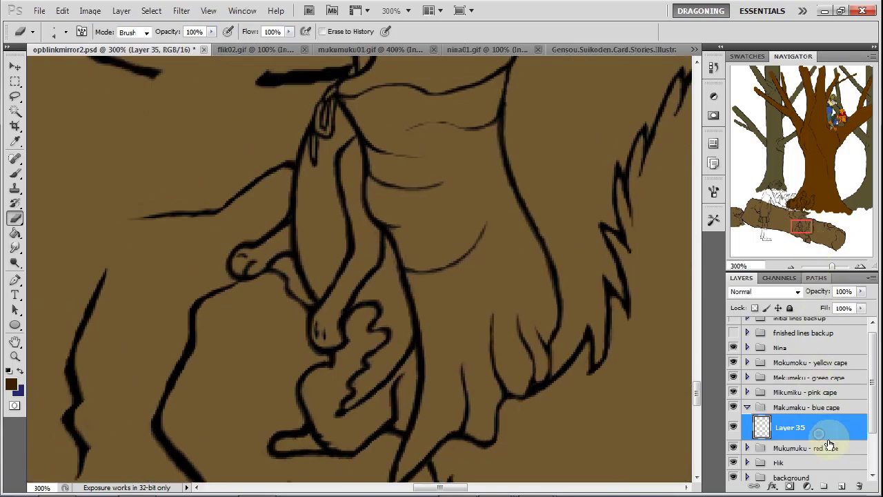
pyautogui.click(841, 486)
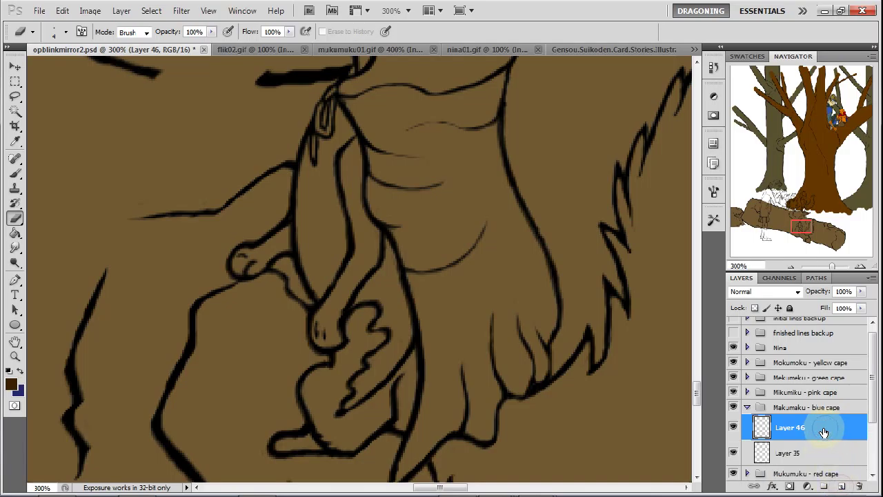
pyautogui.rightClick(823, 433)
pyautogui.click(791, 121)
pyautogui.write('cape c')
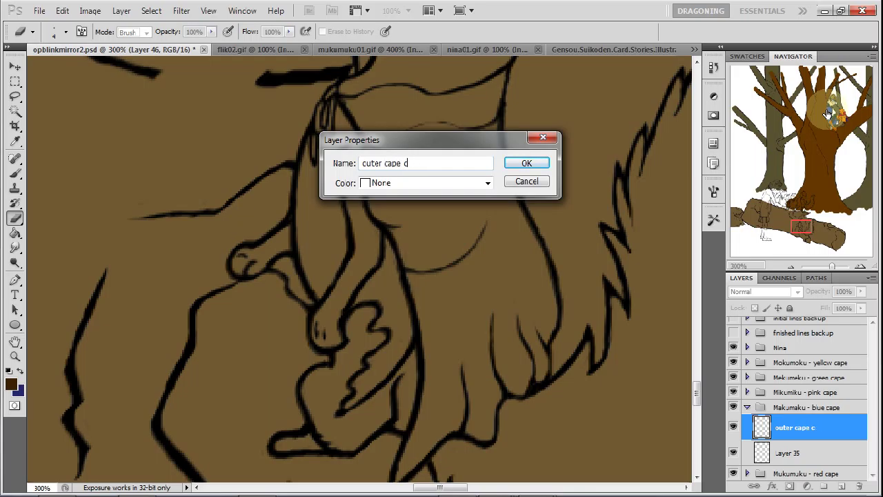
pyautogui.write('uter cape base')
pyautogui.press('Return')
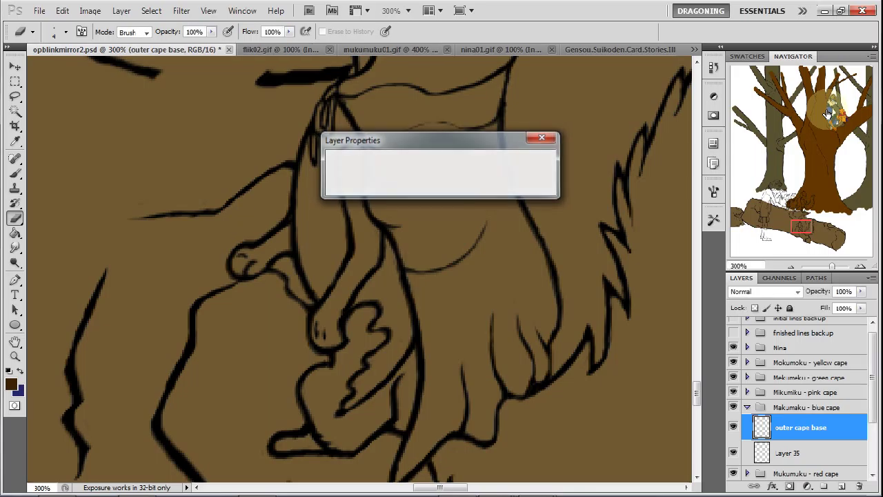
pyautogui.moveTo(821, 429)
pyautogui.mouseDown()
pyautogui.moveTo(819, 459)
pyautogui.moveTo(821, 446)
pyautogui.mouseUp()
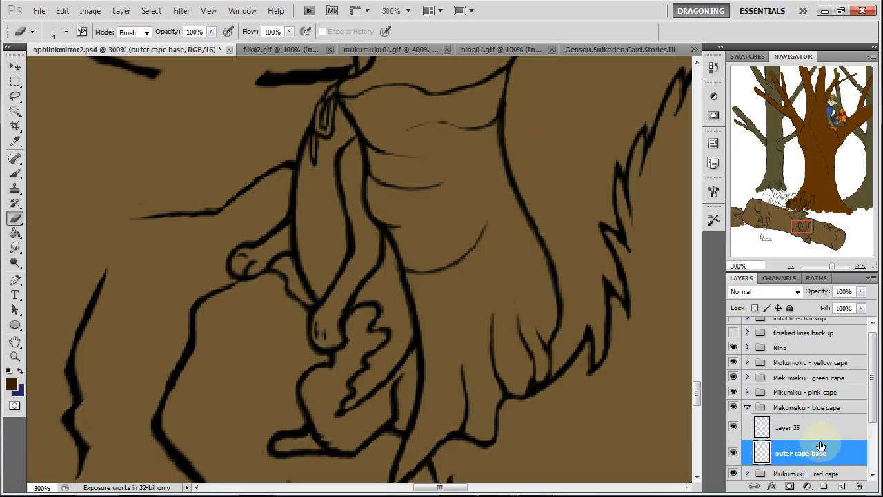
# Swap the foreground colour to dark blue and paint the outer cape of the squirrel at the log, from collar to lower tip.
pyautogui.click(15, 172)
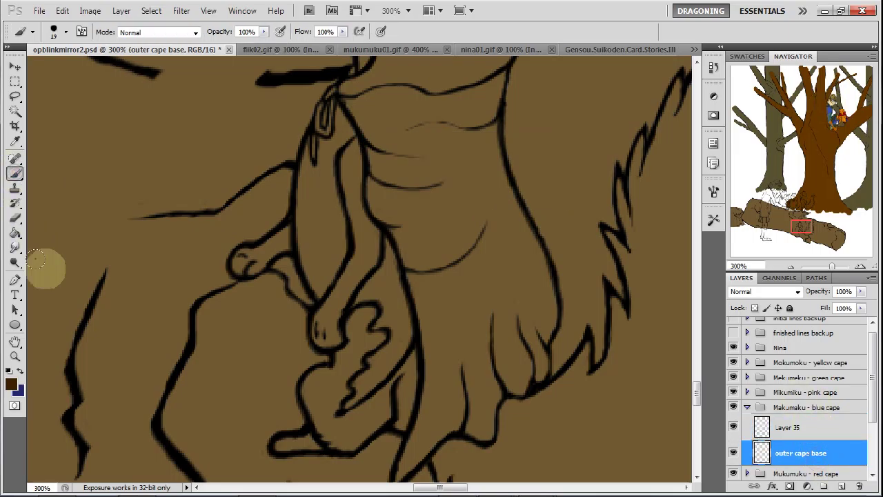
pyautogui.click(20, 370)
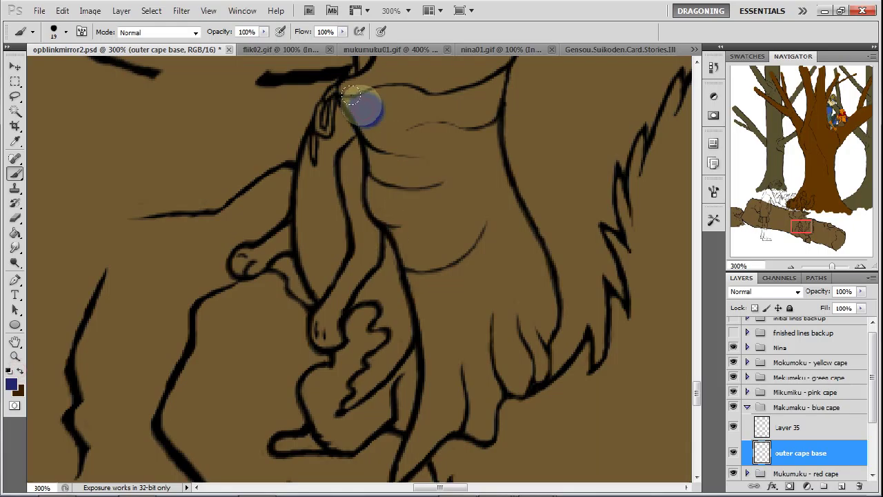
pyautogui.moveTo(361, 106); pyautogui.dragTo(380, 112)
pyautogui.moveTo(806, 228); pyautogui.dragTo(808, 225)
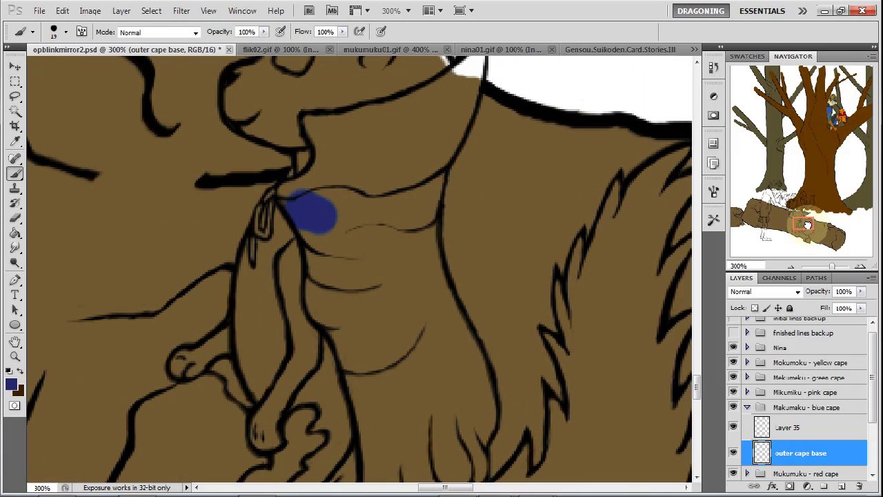
pyautogui.moveTo(292, 198)
pyautogui.mouseDown()
pyautogui.moveTo(317, 166)
pyautogui.moveTo(301, 174)
pyautogui.moveTo(315, 147)
pyautogui.moveTo(305, 113)
pyautogui.moveTo(405, 106)
pyautogui.moveTo(339, 119)
pyautogui.moveTo(441, 81)
pyautogui.moveTo(336, 166)
pyautogui.moveTo(385, 152)
pyautogui.moveTo(401, 162)
pyautogui.moveTo(433, 128)
pyautogui.moveTo(398, 196)
pyautogui.moveTo(403, 210)
pyautogui.moveTo(413, 186)
pyautogui.moveTo(397, 296)
pyautogui.moveTo(361, 239)
pyautogui.moveTo(327, 272)
pyautogui.moveTo(295, 204)
pyautogui.moveTo(313, 297)
pyautogui.moveTo(316, 286)
pyautogui.moveTo(359, 365)
pyautogui.moveTo(367, 368)
pyautogui.moveTo(369, 284)
pyautogui.moveTo(385, 369)
pyautogui.moveTo(392, 337)
pyautogui.moveTo(417, 371)
pyautogui.moveTo(410, 250)
pyautogui.moveTo(437, 302)
pyautogui.moveTo(470, 418)
pyautogui.moveTo(440, 359)
pyautogui.moveTo(447, 437)
pyautogui.moveTo(409, 440)
pyautogui.moveTo(363, 423)
pyautogui.moveTo(351, 352)
pyautogui.moveTo(357, 380)
pyautogui.mouseUp()
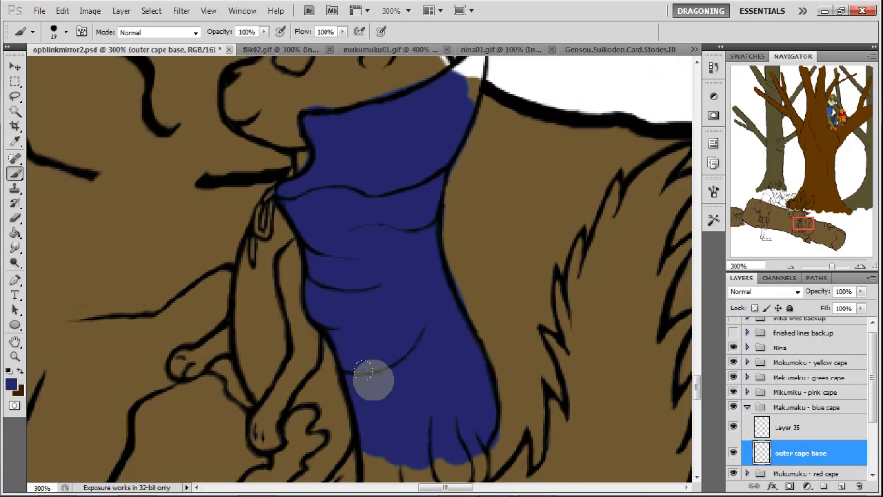
pyautogui.moveTo(804, 224); pyautogui.dragTo(802, 220)
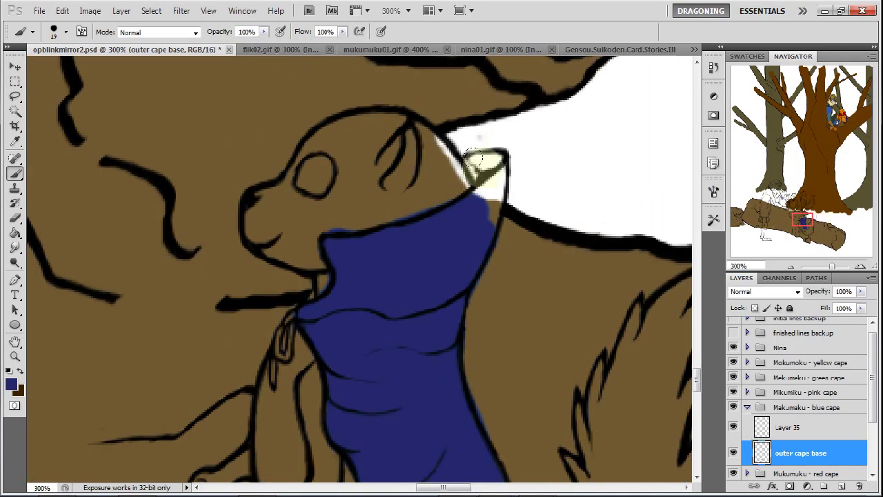
pyautogui.moveTo(486, 169); pyautogui.dragTo(483, 191)
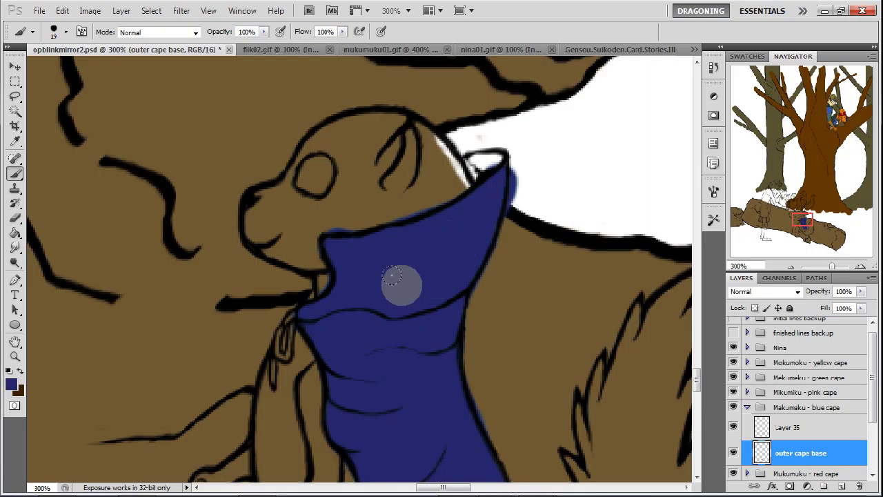
pyautogui.moveTo(802, 220); pyautogui.dragTo(801, 229)
pyautogui.moveTo(405, 242)
pyautogui.mouseDown()
pyautogui.moveTo(400, 336)
pyautogui.moveTo(388, 356)
pyautogui.moveTo(423, 276)
pyautogui.moveTo(445, 276)
pyautogui.moveTo(453, 292)
pyautogui.moveTo(466, 264)
pyautogui.moveTo(517, 246)
pyautogui.moveTo(536, 191)
pyautogui.moveTo(483, 285)
pyautogui.mouseUp()
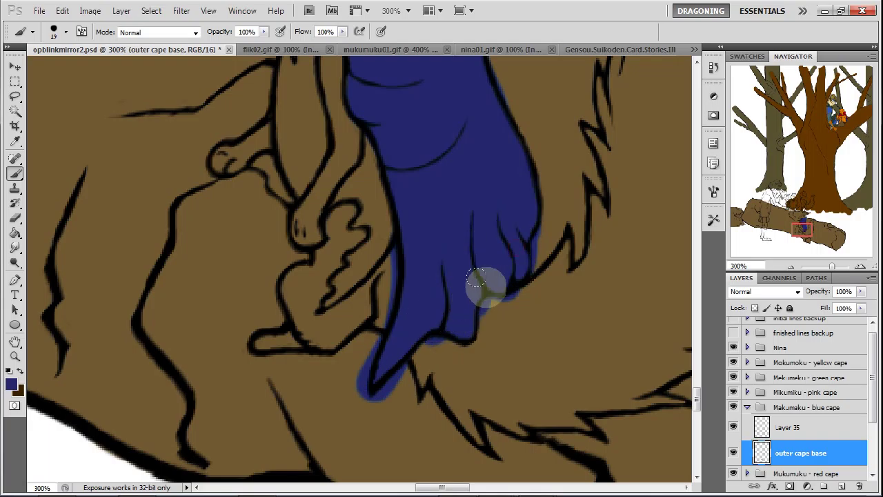
pyautogui.rightClick(810, 452)
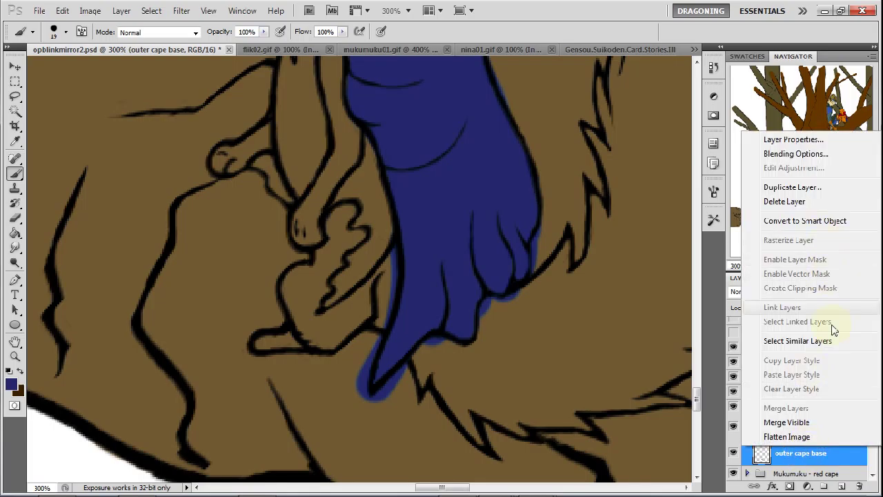
pyautogui.click(821, 449)
pyautogui.click(804, 431)
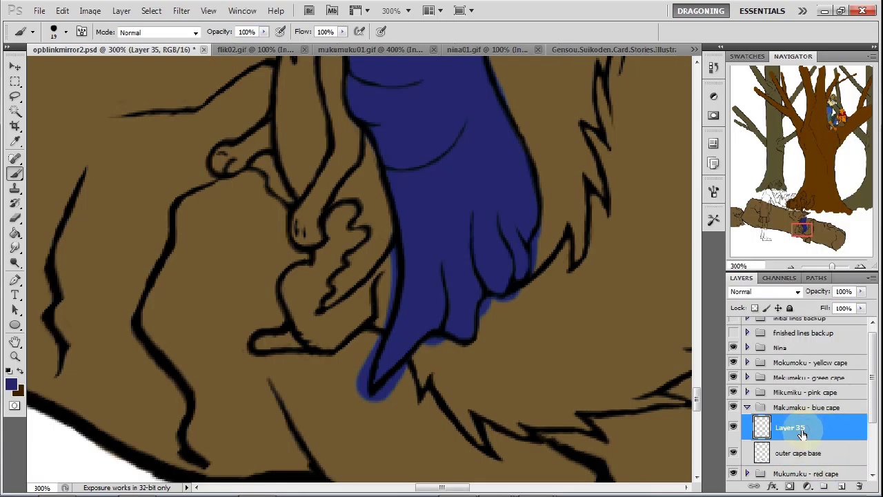
pyautogui.click(813, 447)
# Add a layer named "inner cape base" to the "Mekumeku - green cape" group and place it below Layer 37.
pyautogui.moveTo(808, 229); pyautogui.dragTo(810, 202)
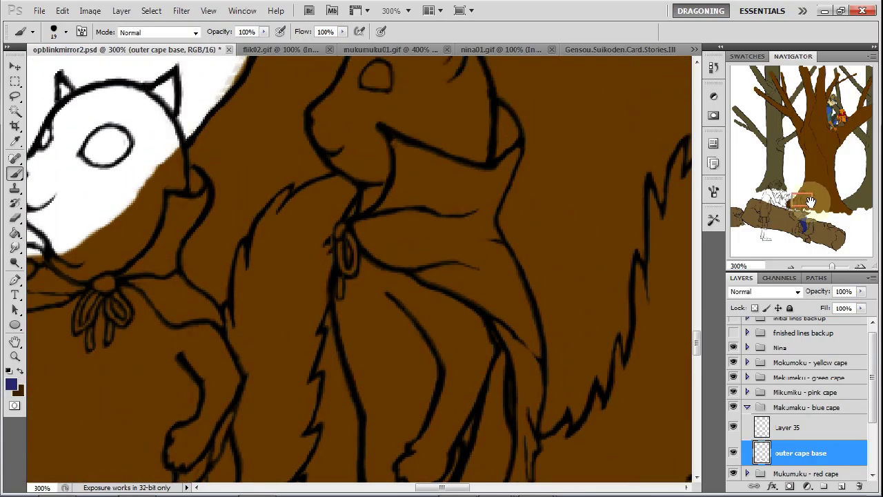
pyautogui.click(747, 407)
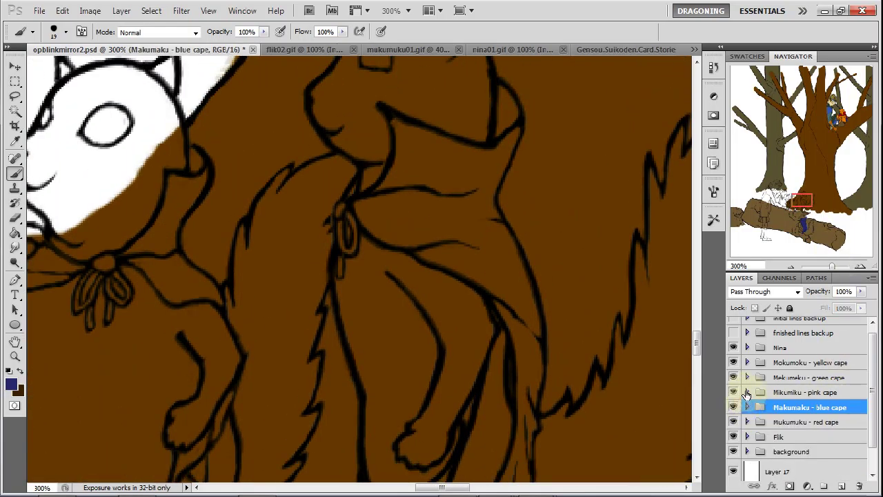
pyautogui.click(746, 392)
pyautogui.click(747, 392)
pyautogui.click(747, 378)
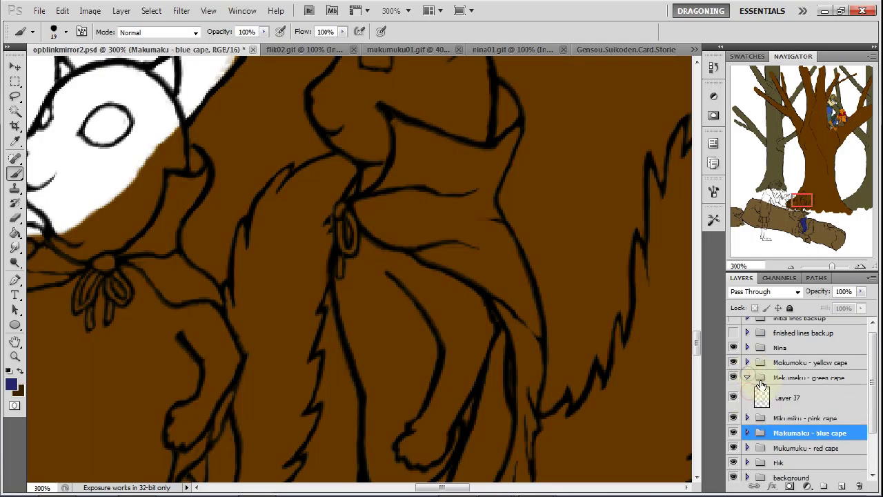
pyautogui.click(803, 404)
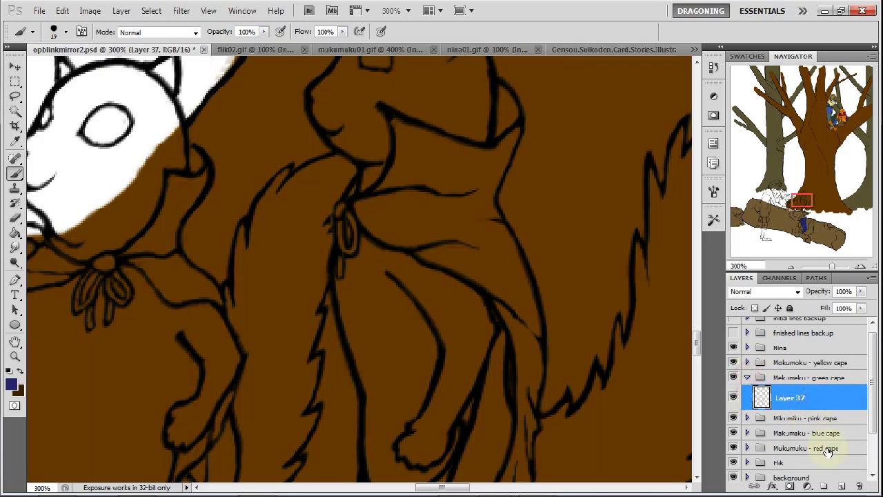
pyautogui.click(841, 487)
pyautogui.rightClick(816, 400)
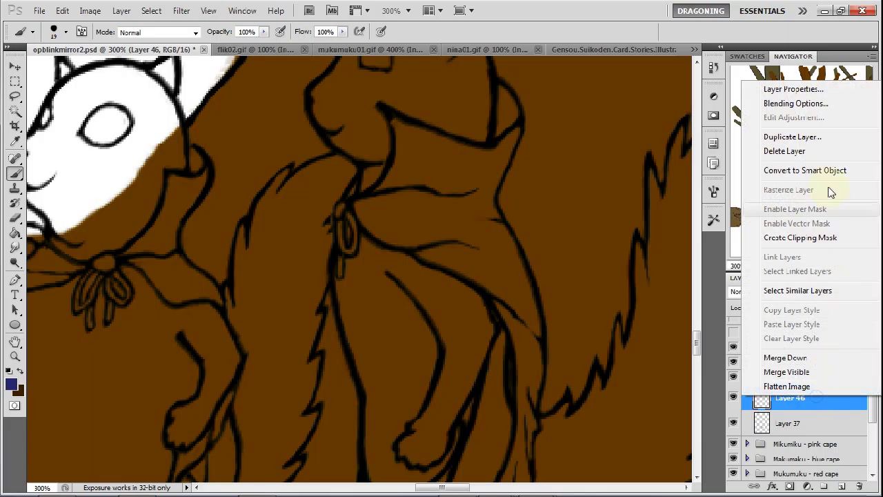
pyautogui.click(816, 94)
pyautogui.write('l')
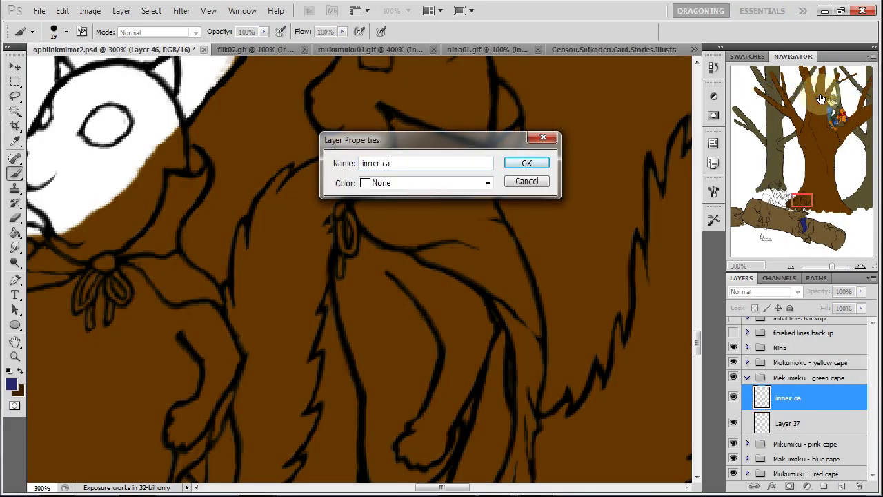
pyautogui.write('nner cape base')
pyautogui.press('Return')
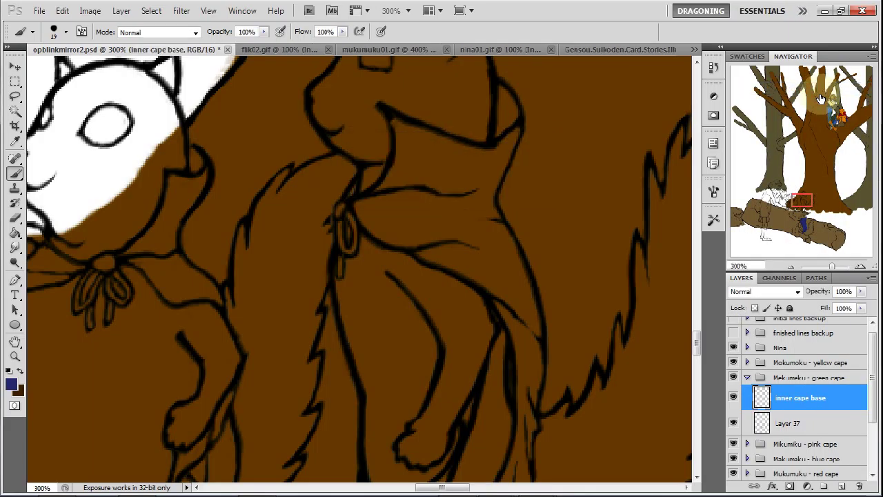
pyautogui.moveTo(824, 397); pyautogui.dragTo(821, 423)
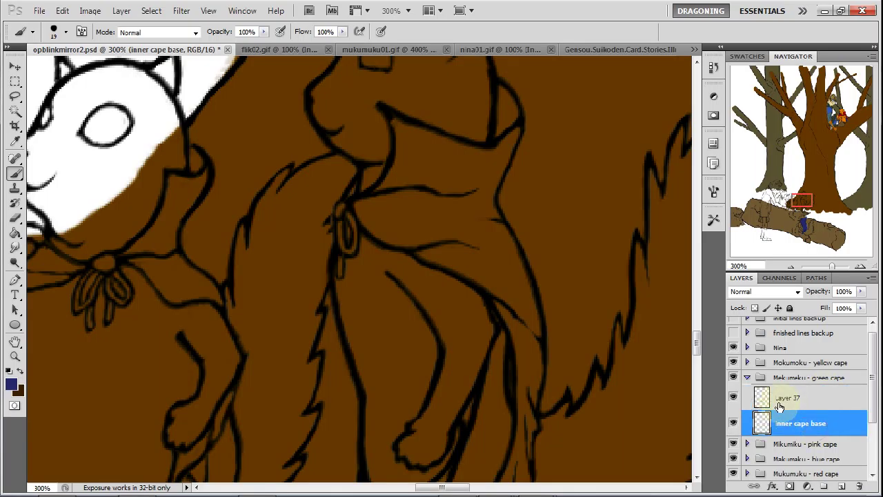
# Paint the cape lining behind the green-cape squirrel's neck dark blue and erase the overspill around it.
pyautogui.moveTo(502, 103); pyautogui.dragTo(498, 131)
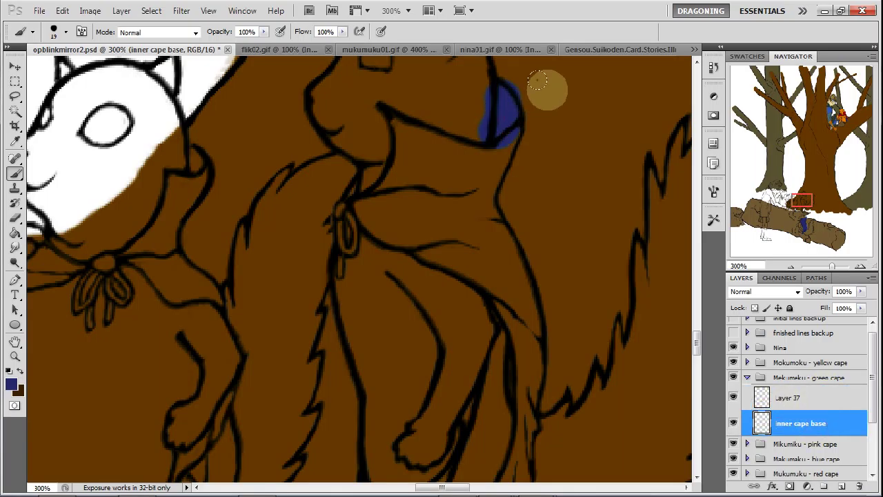
pyautogui.click(16, 217)
pyautogui.moveTo(498, 147)
pyautogui.mouseDown()
pyautogui.moveTo(485, 90)
pyautogui.moveTo(483, 137)
pyautogui.moveTo(492, 96)
pyautogui.moveTo(487, 135)
pyautogui.moveTo(528, 110)
pyautogui.mouseUp()
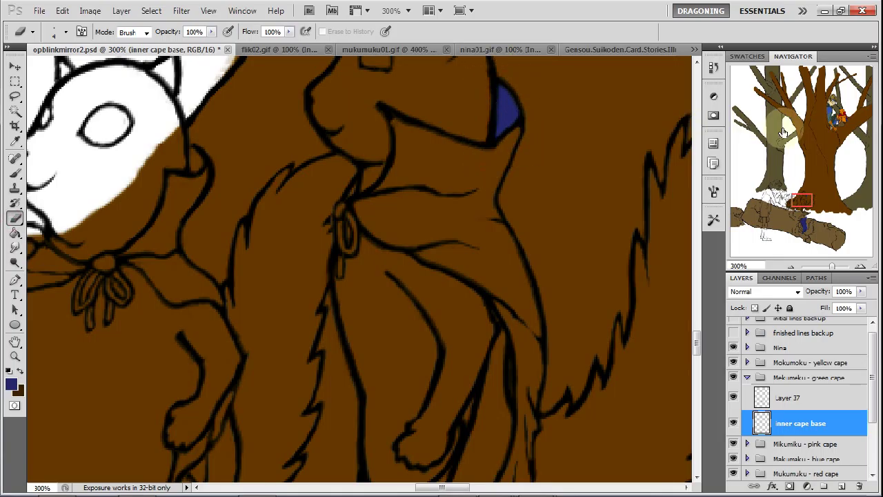
# Add a layer named "inner cape base" to the "Mokumoku - yellow cape" group and place it below Layer 38.
pyautogui.moveTo(805, 207)
pyautogui.mouseDown()
pyautogui.moveTo(805, 214)
pyautogui.moveTo(804, 200)
pyautogui.moveTo(797, 207)
pyautogui.mouseUp()
pyautogui.click(747, 378)
pyautogui.click(747, 362)
pyautogui.click(802, 385)
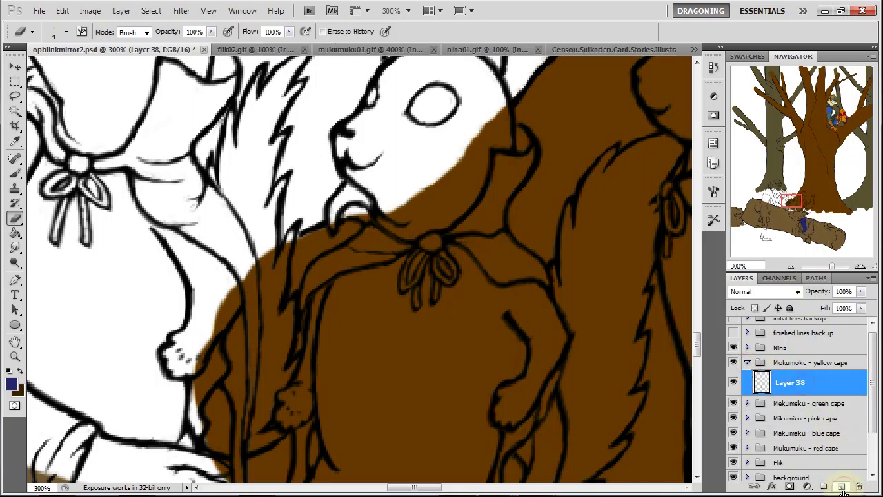
pyautogui.click(842, 486)
pyautogui.rightClick(816, 387)
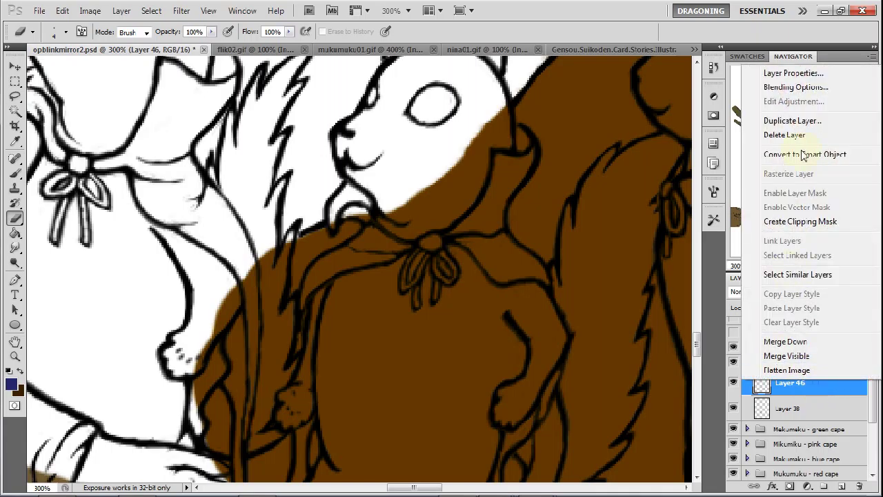
pyautogui.click(801, 74)
pyautogui.write('inner ca')
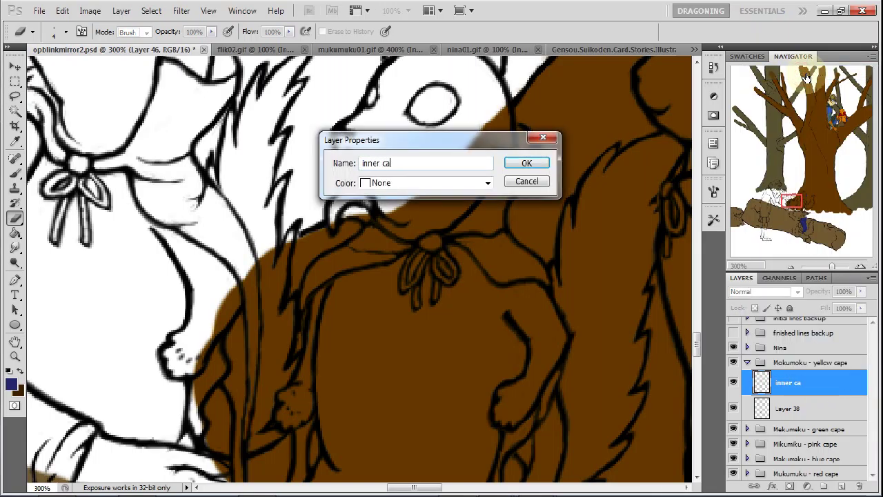
pyautogui.write('pe base')
pyautogui.press('Return')
pyautogui.moveTo(814, 384)
pyautogui.mouseDown()
pyautogui.moveTo(811, 403)
pyautogui.moveTo(814, 395)
pyautogui.mouseUp()
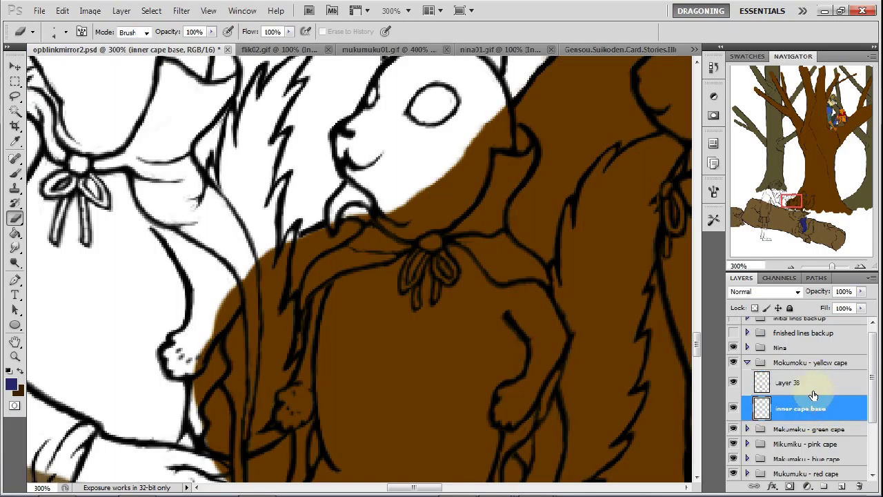
# Paint the yellow-cape squirrel's cape lining dark blue at both collar ends and beside the legs.
pyautogui.click(15, 173)
pyautogui.click(525, 141)
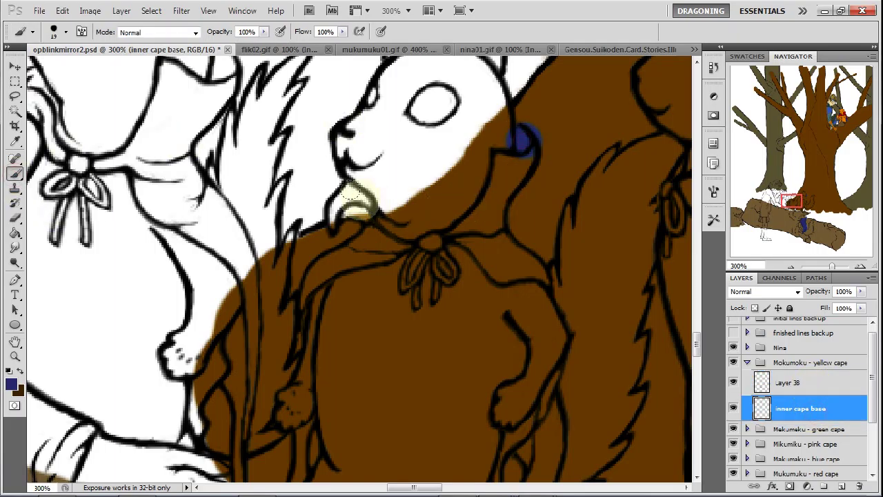
pyautogui.moveTo(336, 202); pyautogui.dragTo(343, 206)
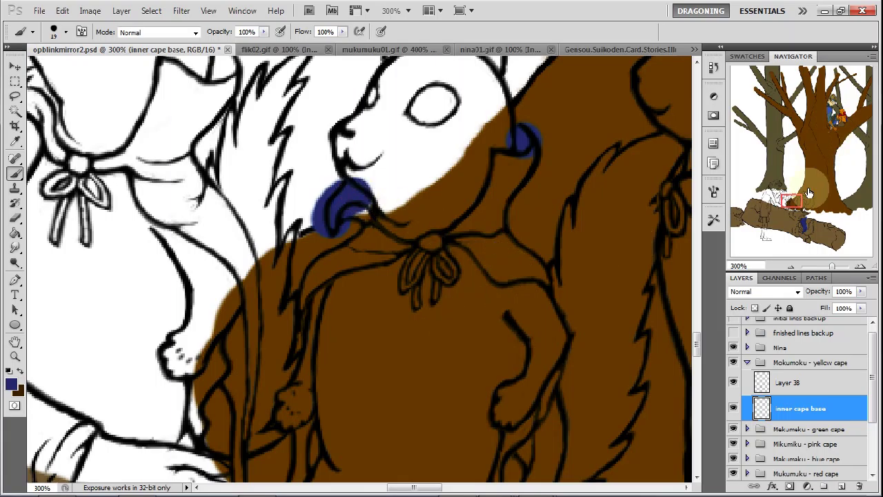
pyautogui.click(795, 206)
pyautogui.click(508, 309)
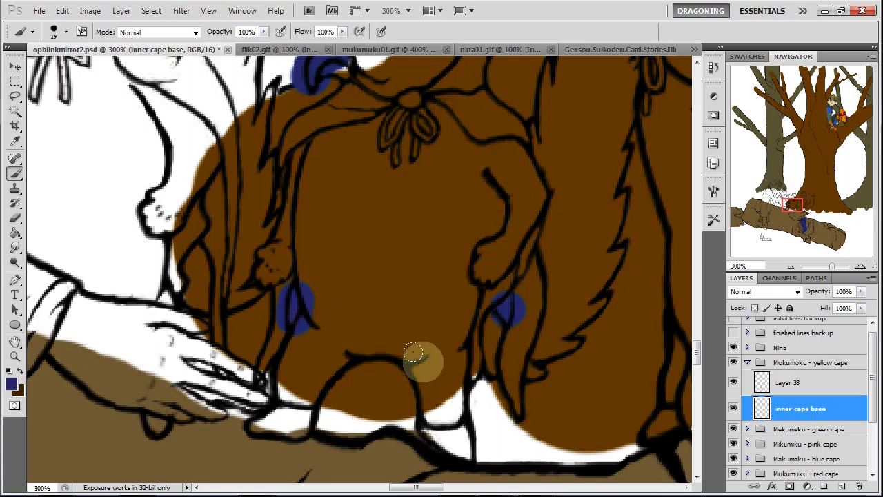
# Erase the dark blue overspill around the two lining patches beside the yellow-cape squirrel's legs.
pyautogui.click(15, 218)
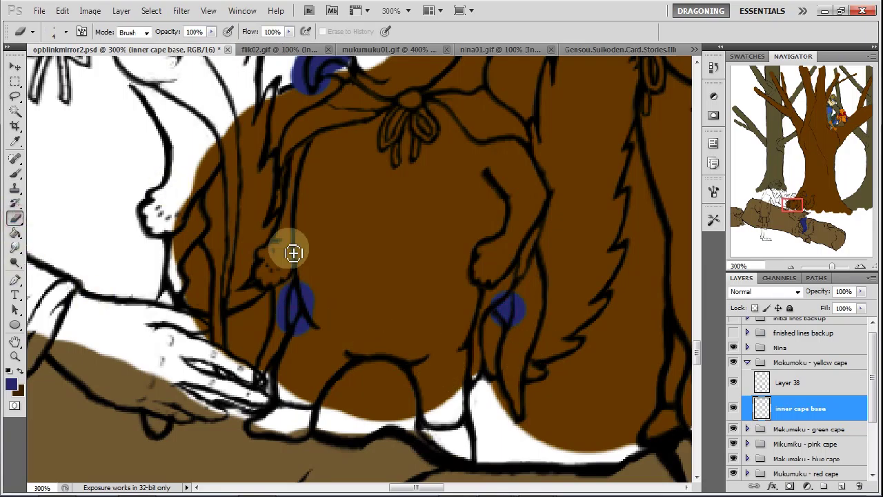
pyautogui.moveTo(314, 337)
pyautogui.mouseDown()
pyautogui.moveTo(304, 278)
pyautogui.moveTo(310, 294)
pyautogui.moveTo(291, 277)
pyautogui.moveTo(287, 339)
pyautogui.mouseUp()
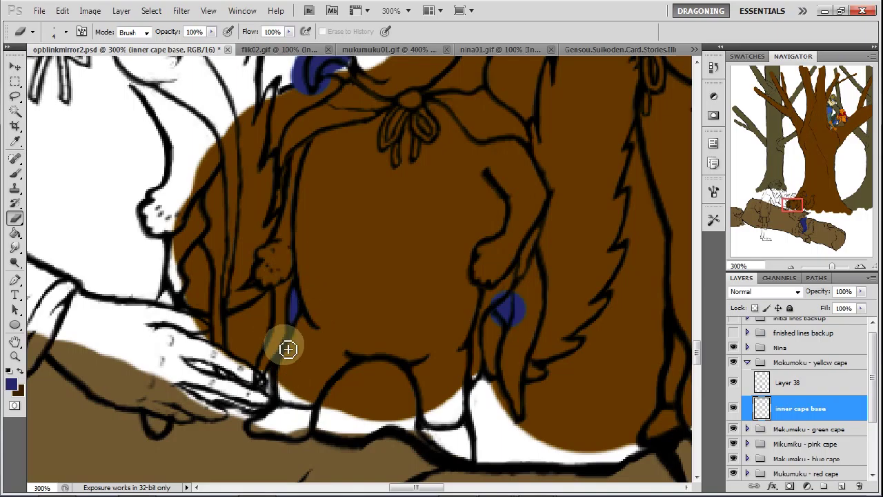
pyautogui.moveTo(520, 263)
pyautogui.mouseDown()
pyautogui.moveTo(528, 314)
pyautogui.moveTo(520, 330)
pyautogui.moveTo(523, 284)
pyautogui.moveTo(514, 344)
pyautogui.moveTo(491, 322)
pyautogui.moveTo(515, 287)
pyautogui.moveTo(509, 294)
pyautogui.moveTo(548, 284)
pyautogui.moveTo(524, 312)
pyautogui.mouseUp()
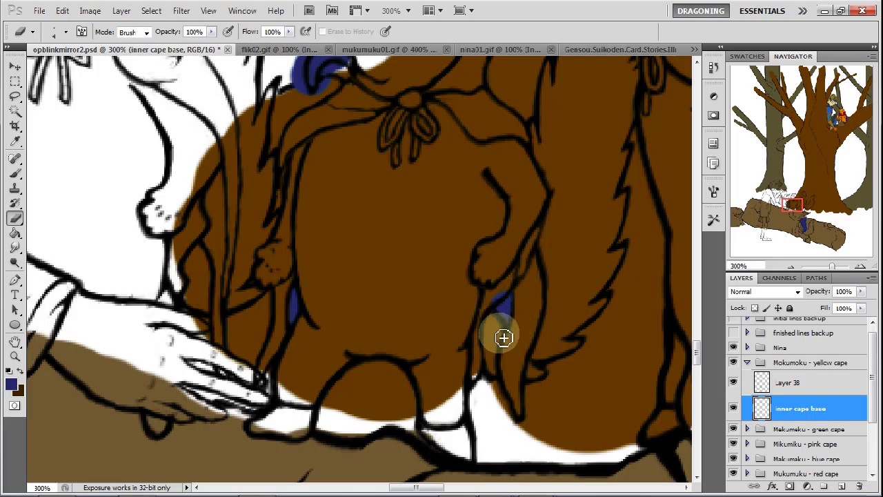
# Clean up the dark blue lining at both collar ends of the yellow-cape squirrel, touching up the fill and erasing the overspill outside the lines.
pyautogui.moveTo(797, 203); pyautogui.dragTo(796, 199)
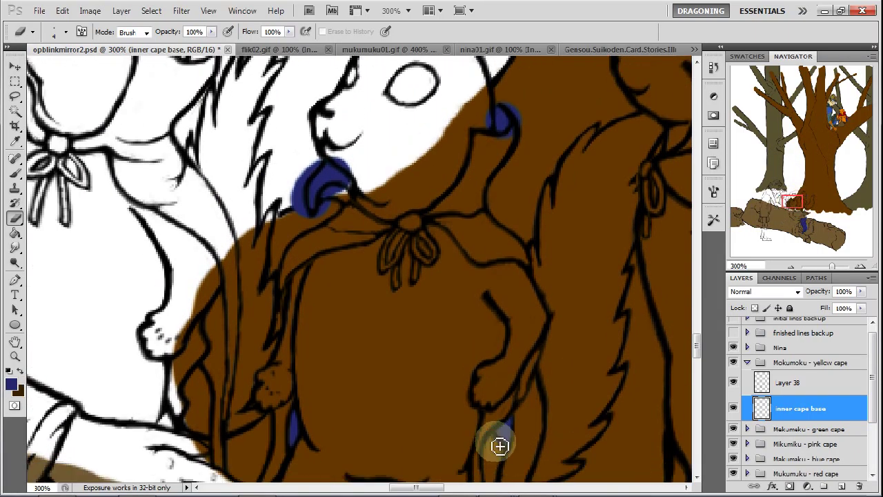
pyautogui.moveTo(797, 200); pyautogui.dragTo(798, 200)
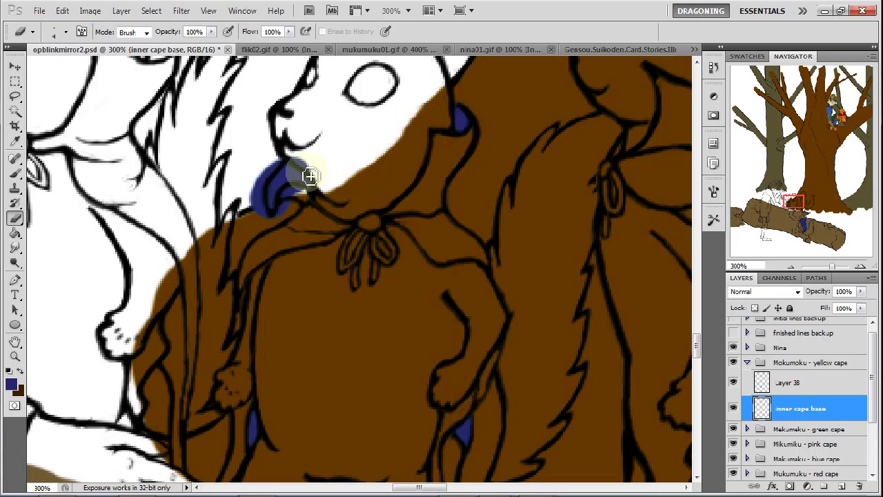
pyautogui.press('b')
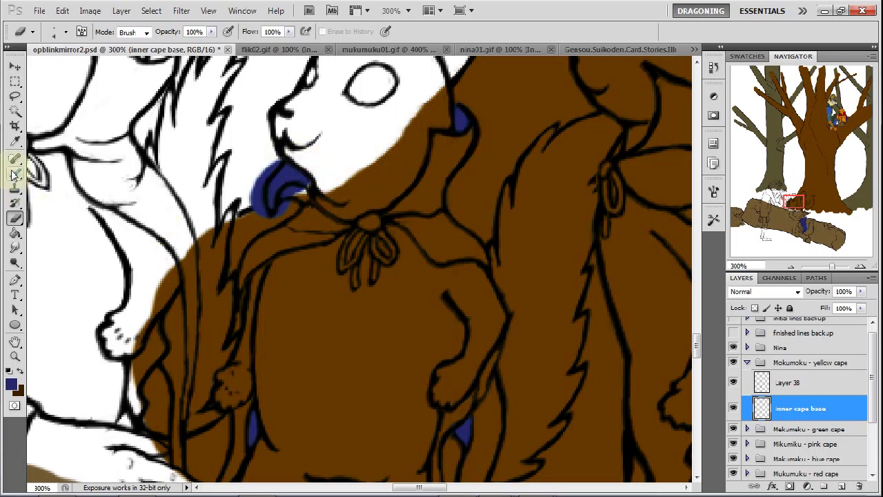
pyautogui.click(15, 221)
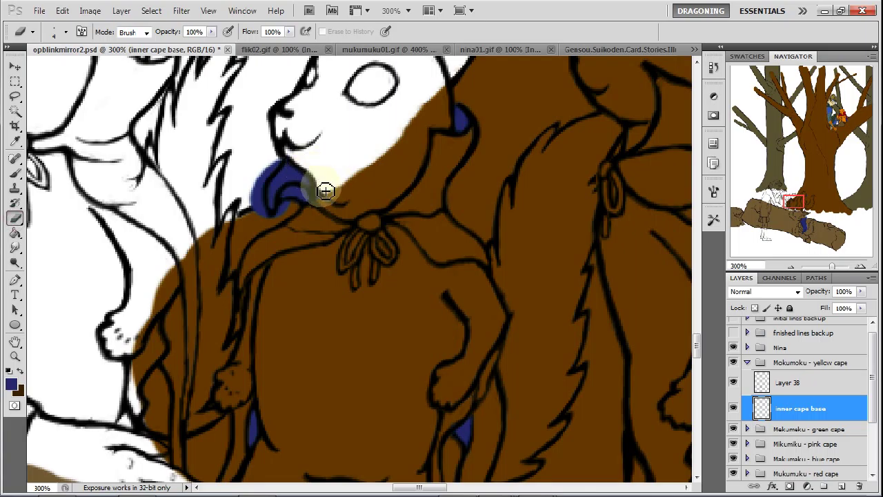
pyautogui.moveTo(305, 197)
pyautogui.mouseDown()
pyautogui.moveTo(284, 207)
pyautogui.moveTo(307, 204)
pyautogui.moveTo(302, 196)
pyautogui.moveTo(340, 220)
pyautogui.moveTo(301, 206)
pyautogui.mouseUp()
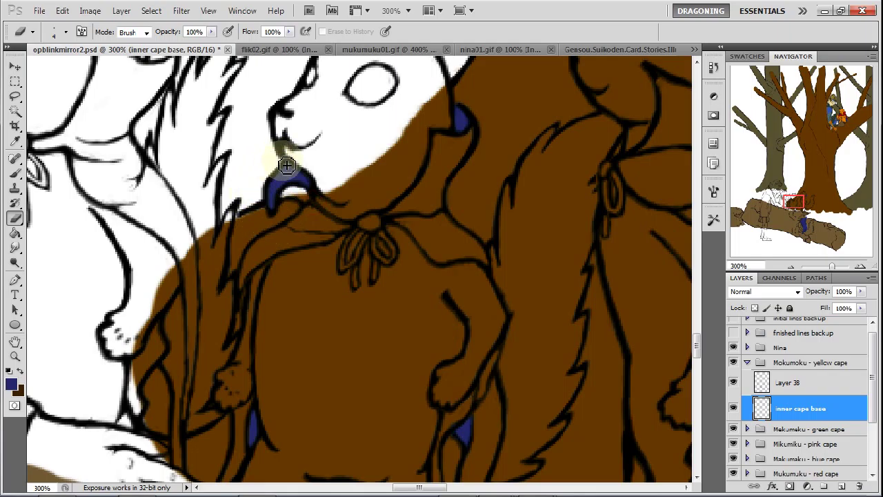
# Select the "outer cape base" layer in the "Makumaku - blue cape" group and erase the dark blue overspill around the cape's edges and collar.
pyautogui.moveTo(798, 201); pyautogui.dragTo(804, 229)
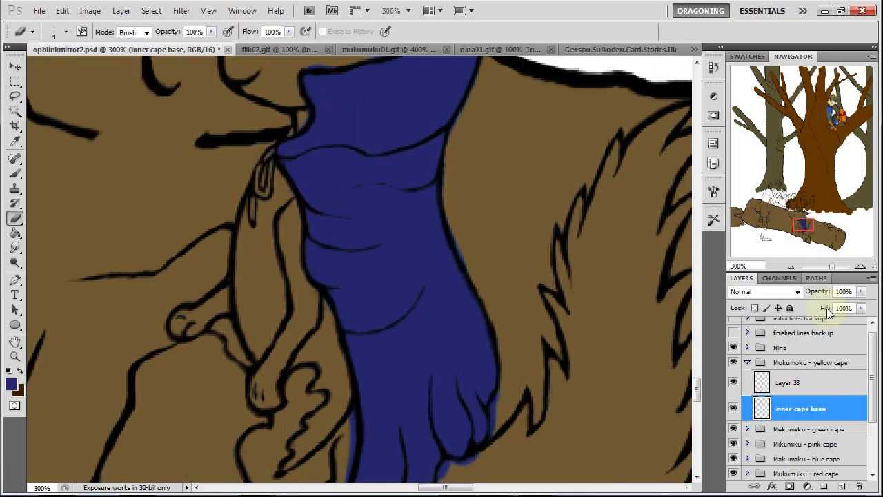
pyautogui.click(761, 363)
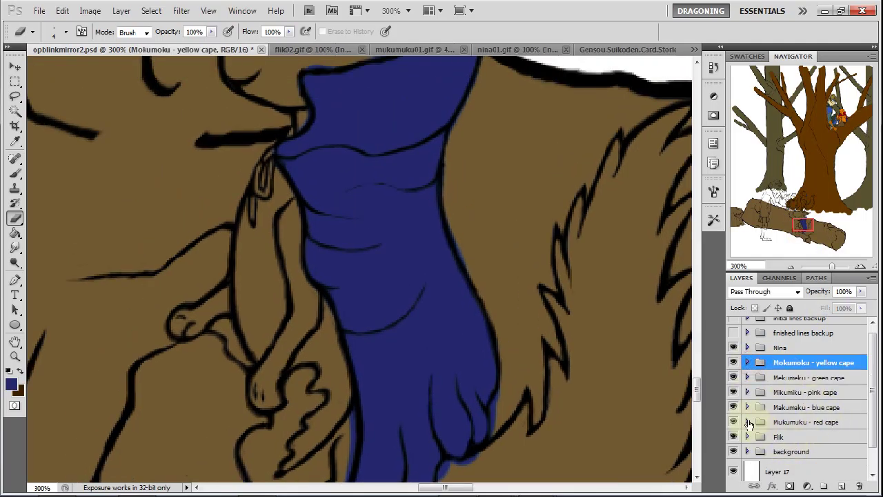
pyautogui.click(747, 407)
pyautogui.click(800, 452)
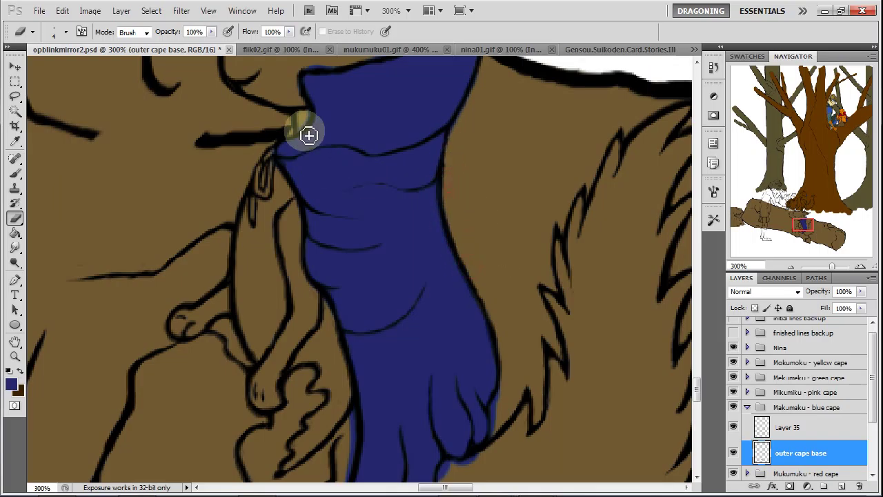
pyautogui.moveTo(306, 133)
pyautogui.mouseDown()
pyautogui.moveTo(307, 115)
pyautogui.moveTo(282, 142)
pyautogui.moveTo(289, 203)
pyautogui.moveTo(354, 436)
pyautogui.mouseUp()
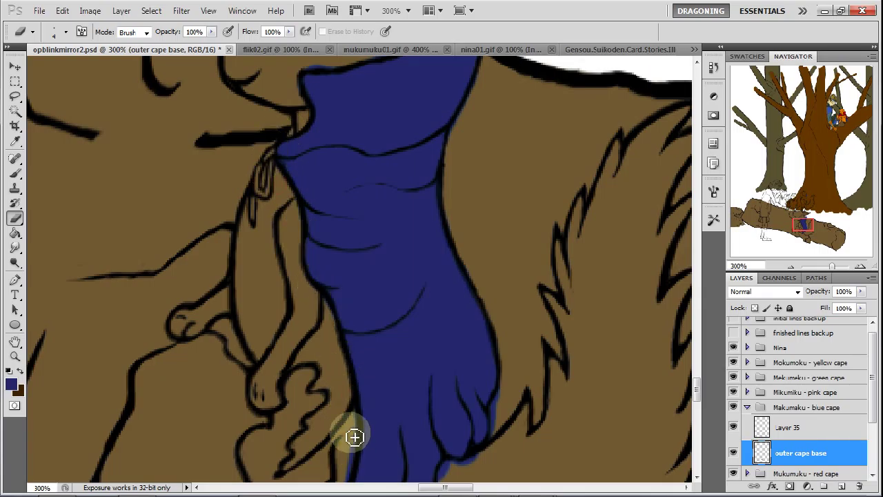
pyautogui.moveTo(804, 225); pyautogui.dragTo(808, 230)
pyautogui.moveTo(324, 290)
pyautogui.mouseDown()
pyautogui.moveTo(339, 258)
pyautogui.moveTo(298, 363)
pyautogui.moveTo(307, 335)
pyautogui.moveTo(307, 370)
pyautogui.moveTo(322, 370)
pyautogui.moveTo(311, 386)
pyautogui.moveTo(367, 325)
pyautogui.moveTo(461, 272)
pyautogui.moveTo(365, 359)
pyautogui.moveTo(369, 333)
pyautogui.moveTo(481, 255)
pyautogui.moveTo(476, 227)
pyautogui.moveTo(473, 242)
pyautogui.moveTo(486, 204)
pyautogui.mouseUp()
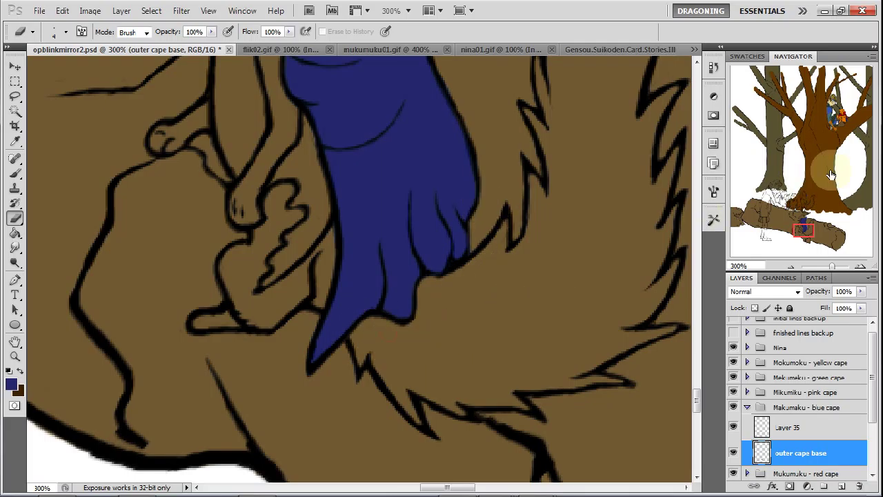
pyautogui.moveTo(826, 233); pyautogui.dragTo(827, 225)
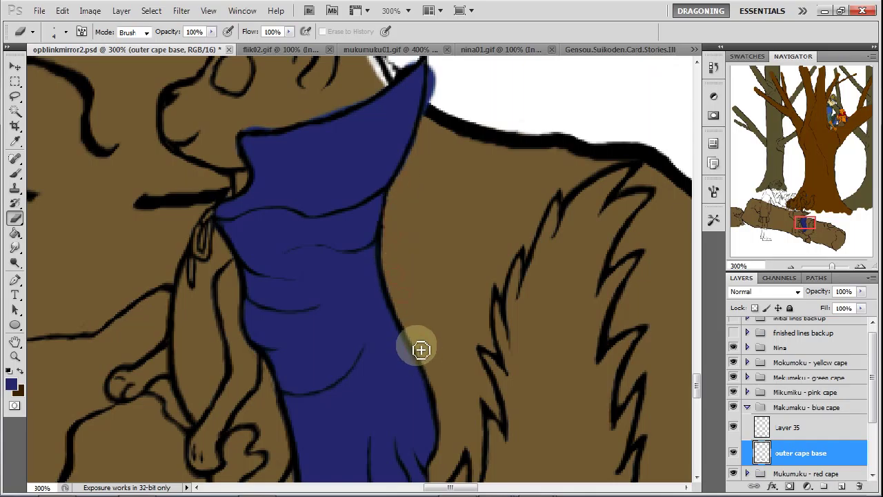
pyautogui.moveTo(807, 225); pyautogui.dragTo(806, 219)
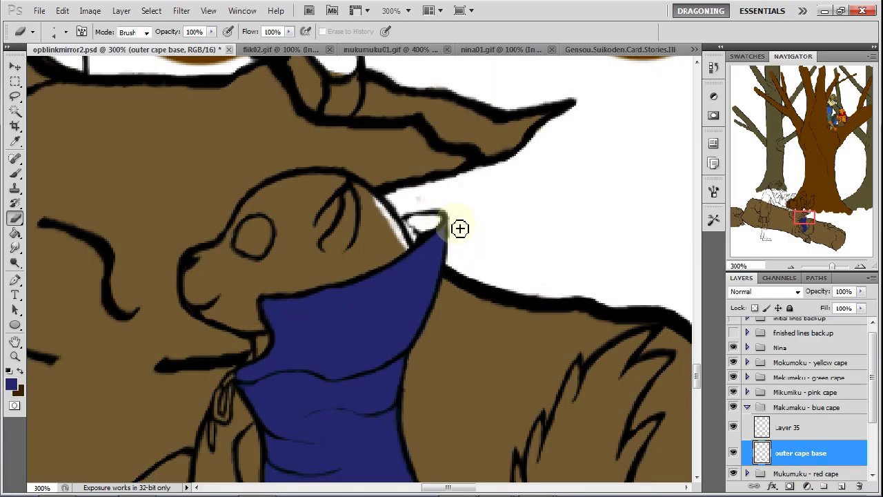
pyautogui.moveTo(807, 217)
pyautogui.mouseDown()
pyautogui.moveTo(807, 229)
pyautogui.moveTo(806, 204)
pyautogui.mouseUp()
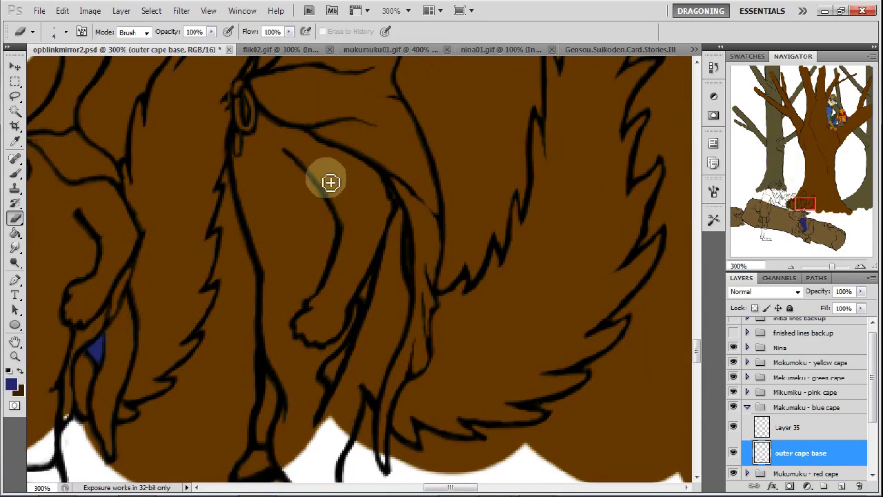
pyautogui.moveTo(804, 202); pyautogui.dragTo(806, 223)
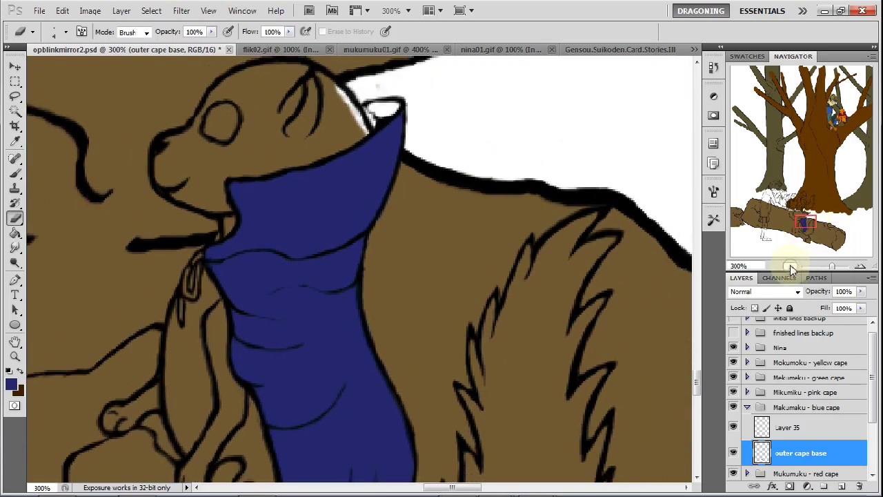
pyautogui.click(790, 264)
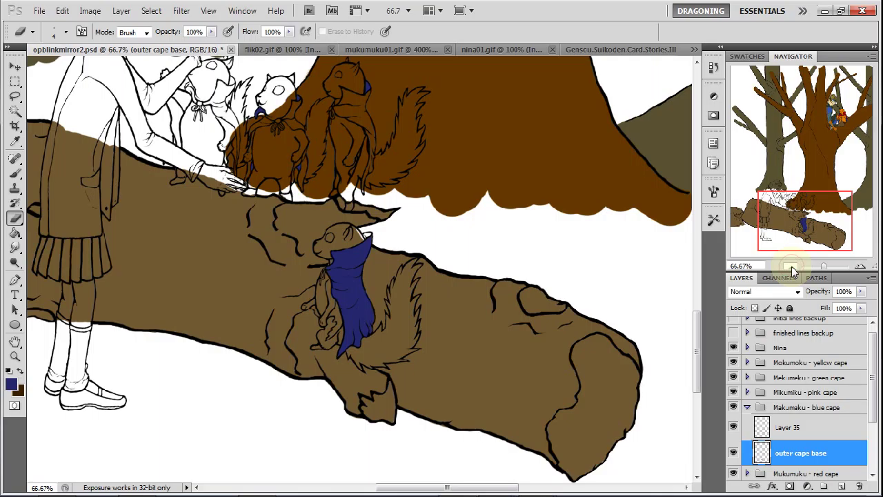
pyautogui.click(790, 265)
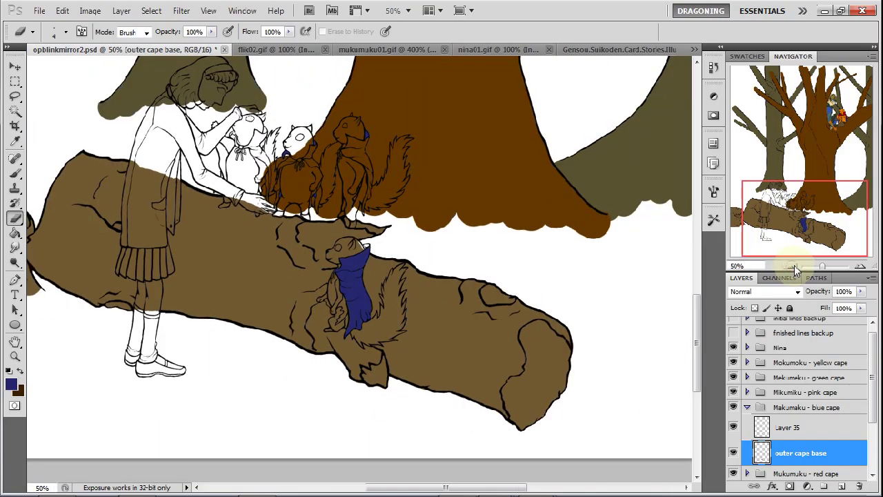
pyautogui.click(860, 266)
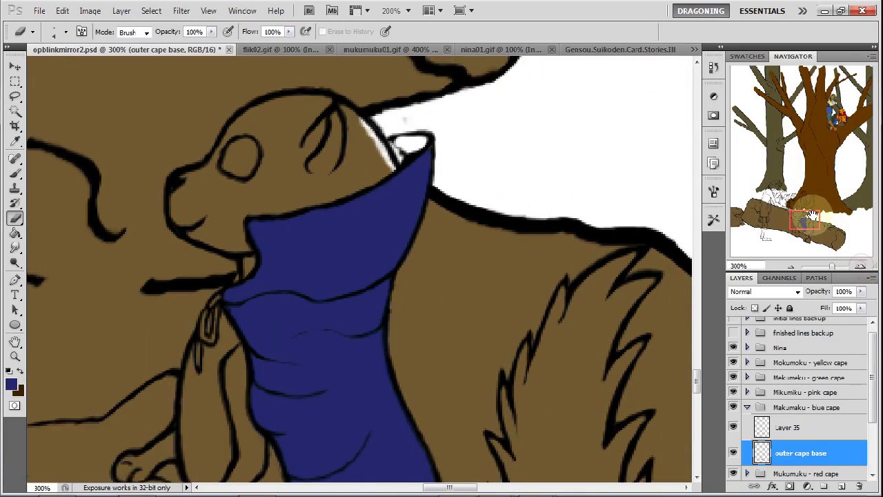
# Add a layer named "tie and boot base" to the "Makumaku - blue cape" group, directly above "outer cape base".
pyautogui.moveTo(813, 215); pyautogui.dragTo(810, 229)
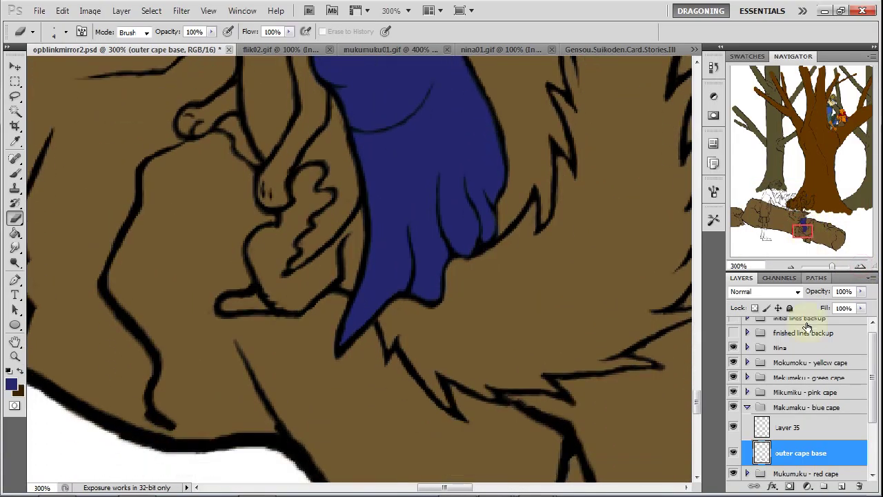
pyautogui.rightClick(809, 450)
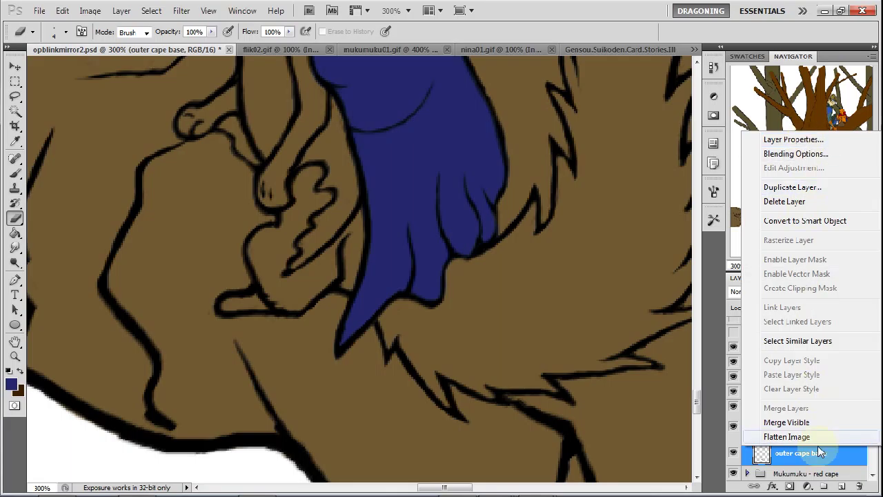
pyautogui.click(837, 486)
pyautogui.click(839, 486)
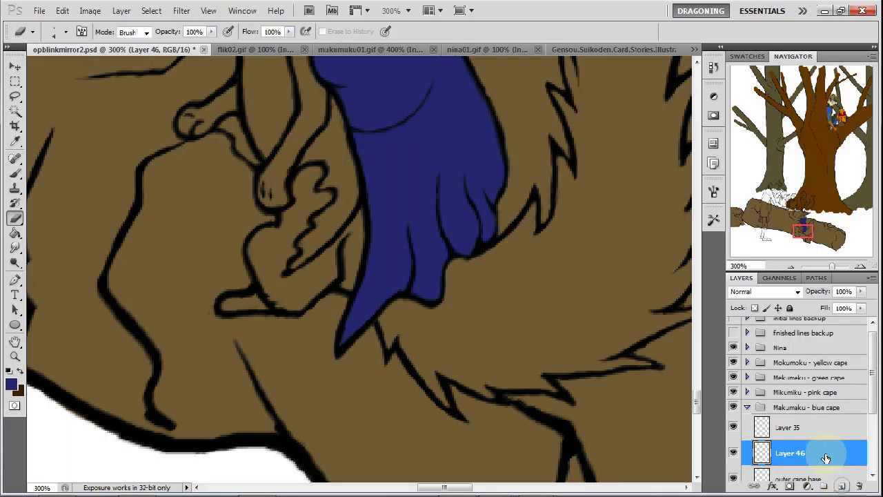
pyautogui.rightClick(814, 455)
pyautogui.click(818, 136)
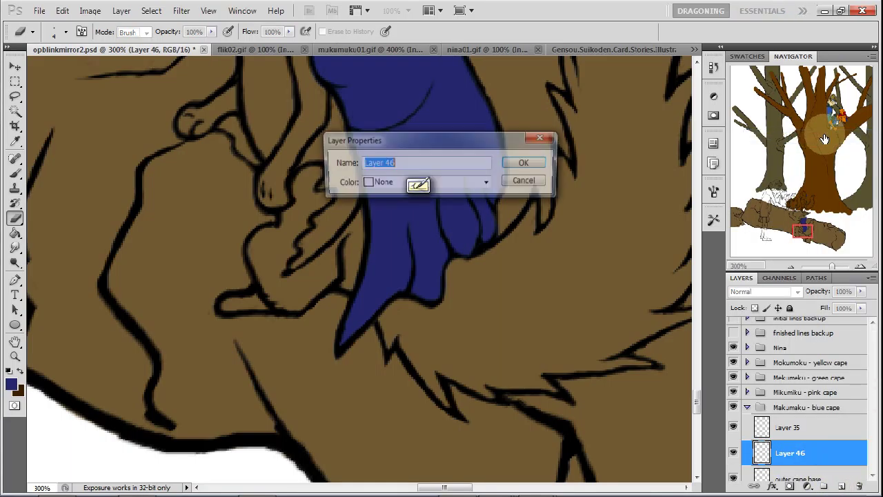
pyautogui.write('bo')
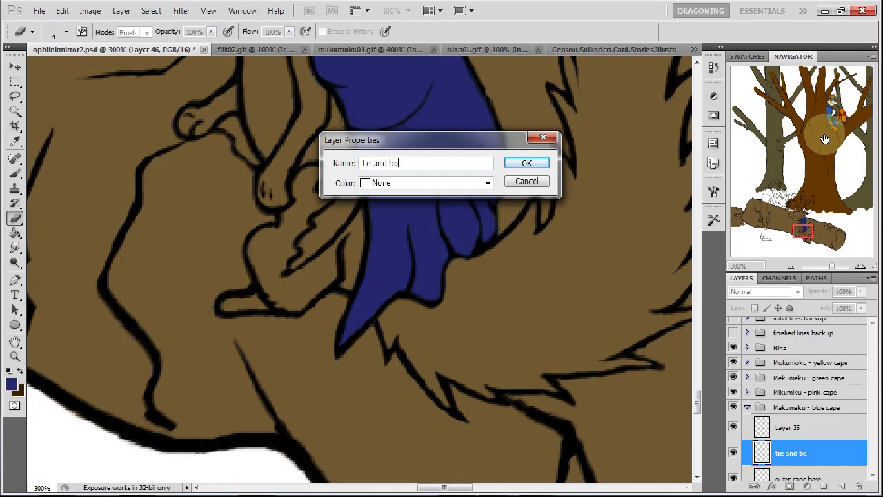
pyautogui.write('e')
pyautogui.press('Return')
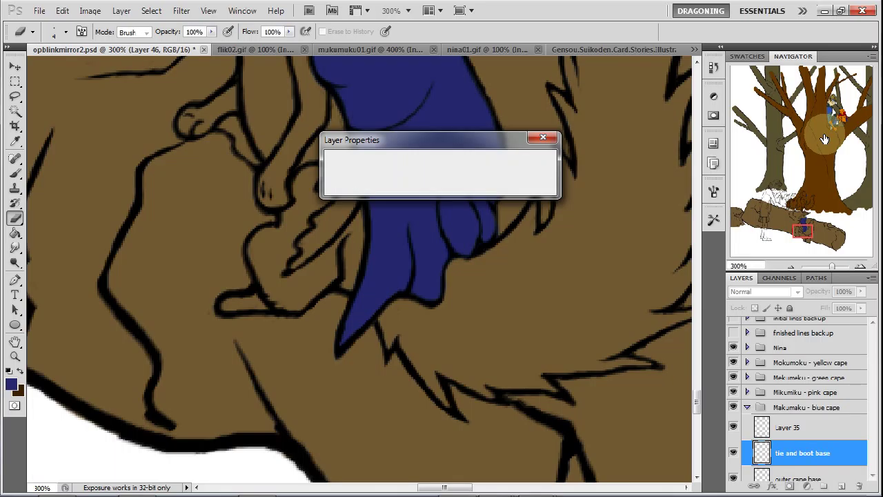
# Paint the blue-cape squirrel's boot dark brown on the "tie and boot base" layer and erase the overspill outside its lines.
pyautogui.click(20, 371)
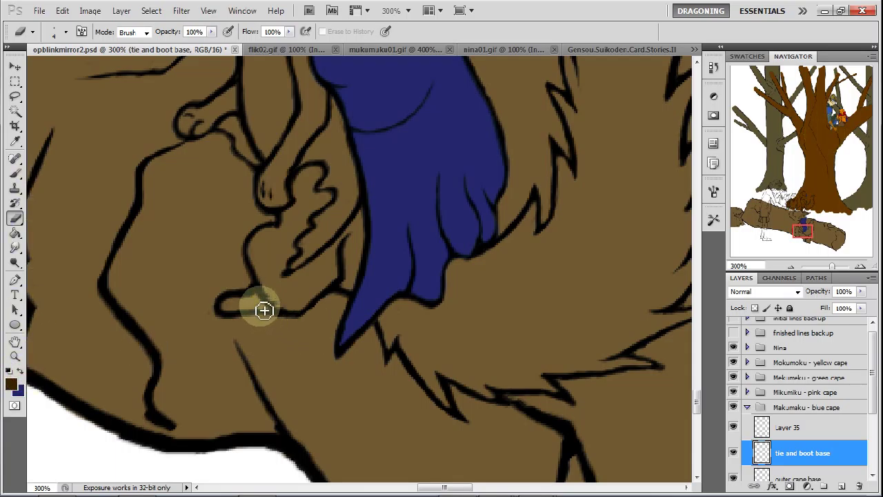
pyautogui.press('b')
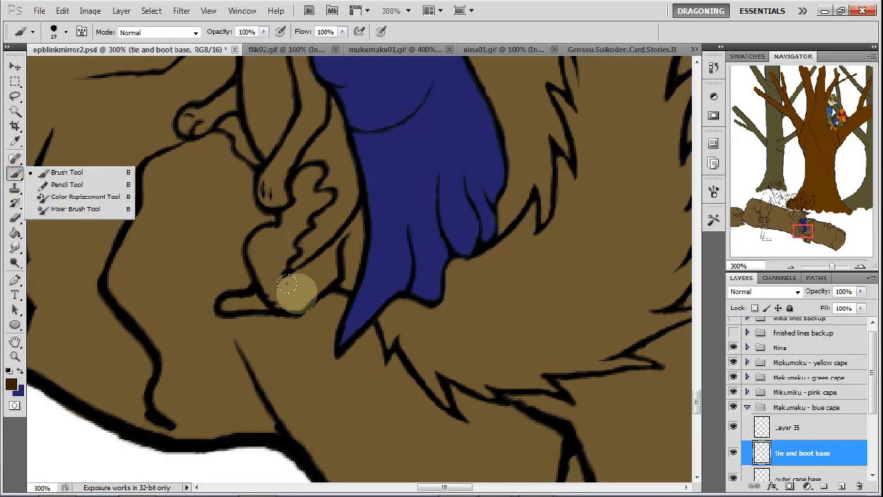
pyautogui.moveTo(227, 297); pyautogui.dragTo(220, 308)
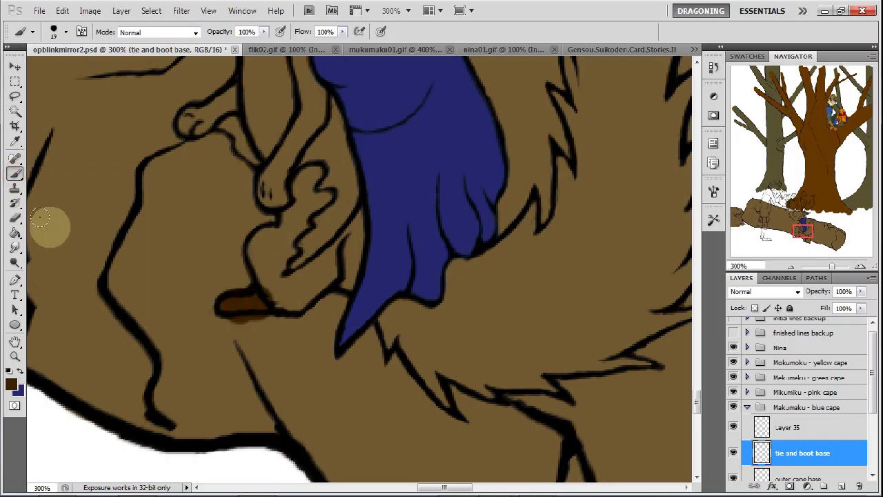
pyautogui.press('e')
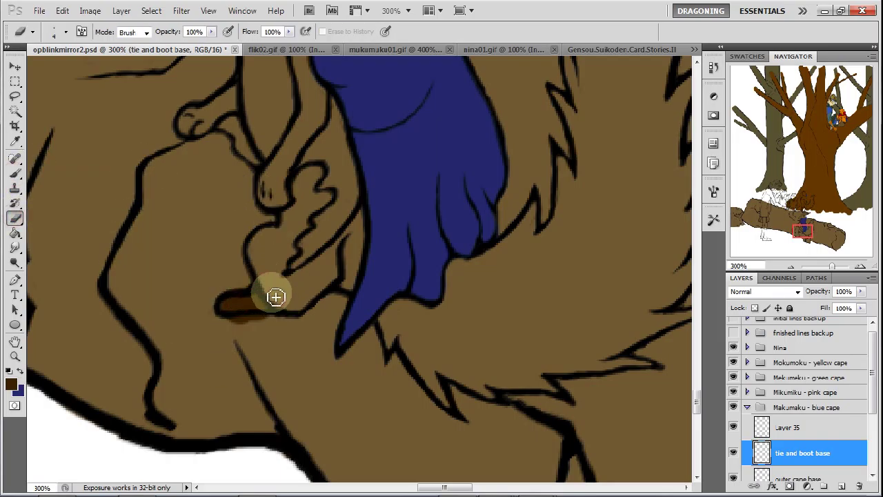
pyautogui.click(15, 172)
pyautogui.moveTo(224, 302); pyautogui.dragTo(218, 309)
pyautogui.click(16, 217)
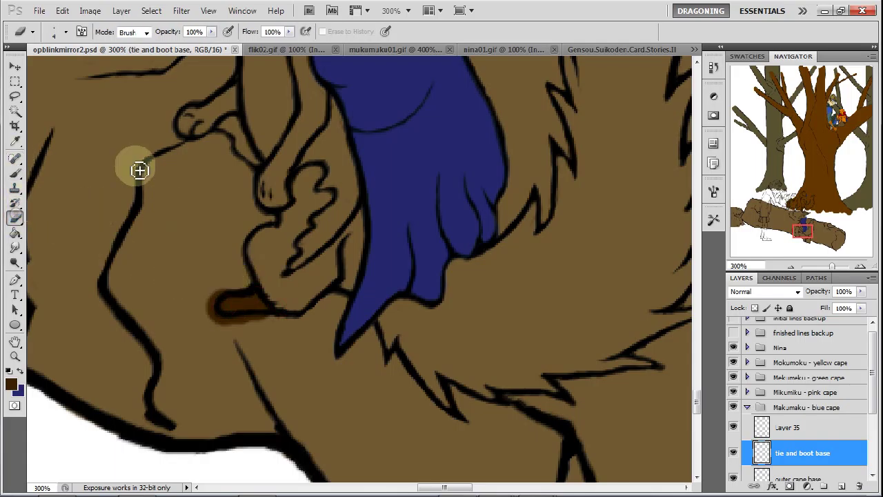
pyautogui.moveTo(243, 290)
pyautogui.mouseDown()
pyautogui.moveTo(218, 298)
pyautogui.moveTo(233, 289)
pyautogui.moveTo(214, 315)
pyautogui.moveTo(227, 327)
pyautogui.moveTo(210, 318)
pyautogui.moveTo(281, 324)
pyautogui.moveTo(223, 322)
pyautogui.mouseUp()
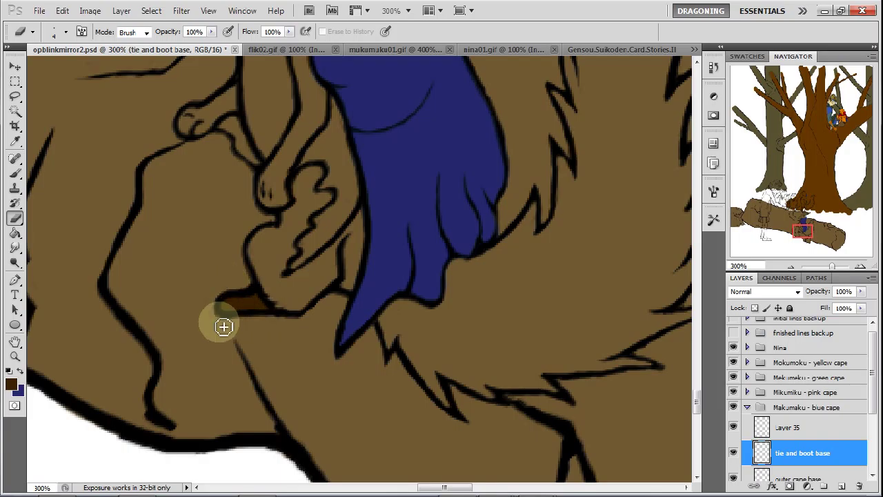
# Paint the blue-cape squirrel's tie in the light grey sampled from the orange squirrel's tie and erase the overspill around it.
pyautogui.moveTo(809, 229); pyautogui.dragTo(848, 103)
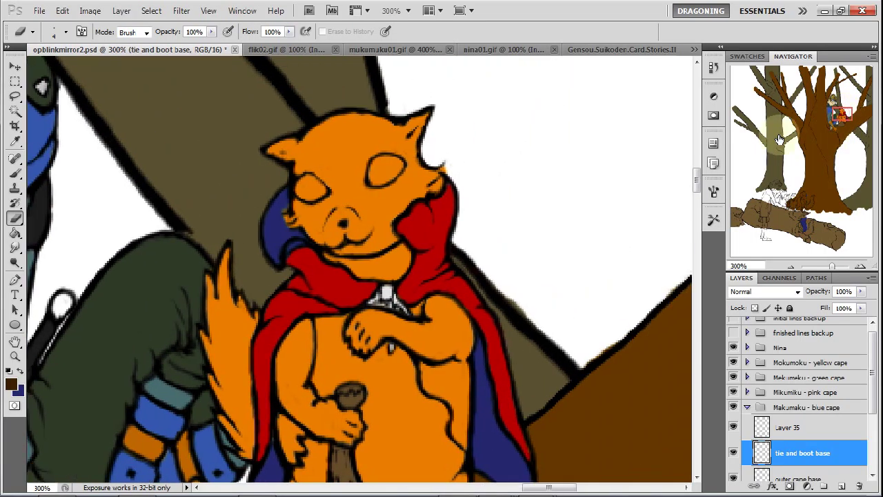
pyautogui.click(20, 372)
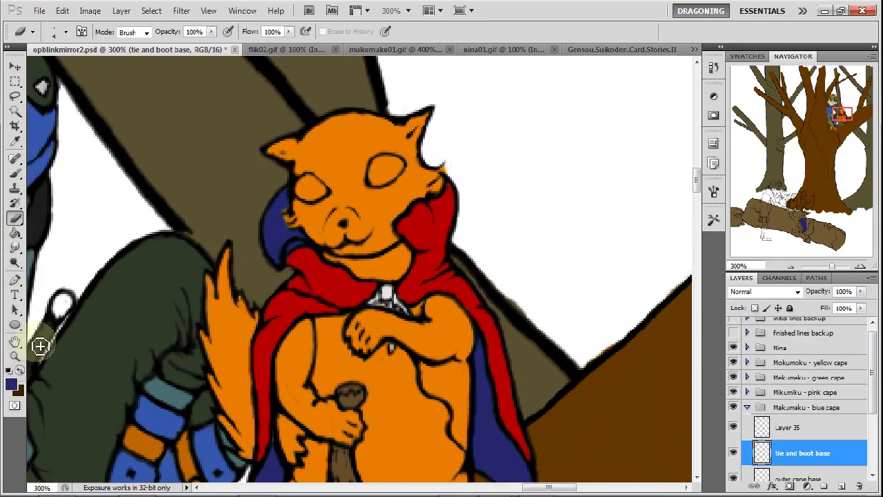
pyautogui.click(15, 141)
pyautogui.click(389, 297)
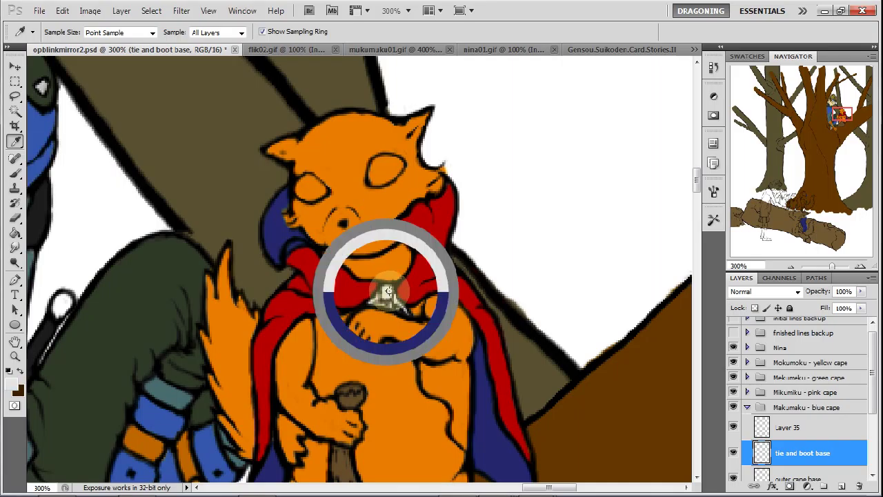
pyautogui.moveTo(842, 119); pyautogui.dragTo(802, 228)
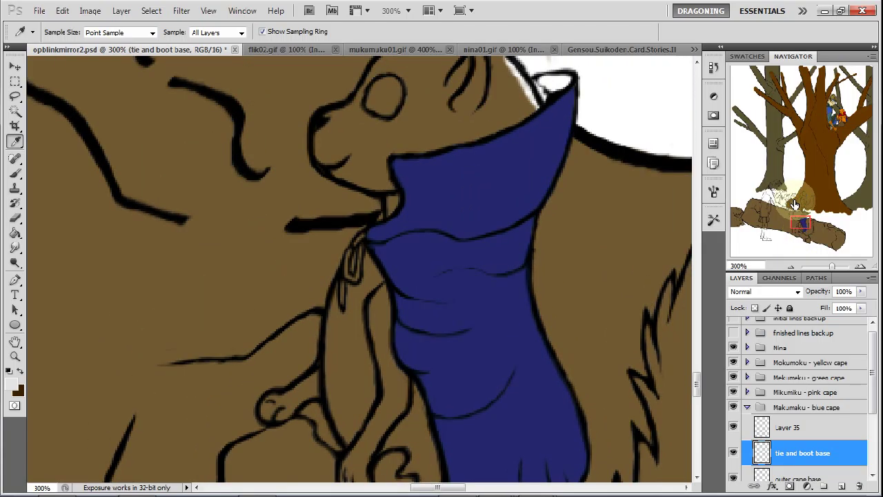
pyautogui.click(16, 172)
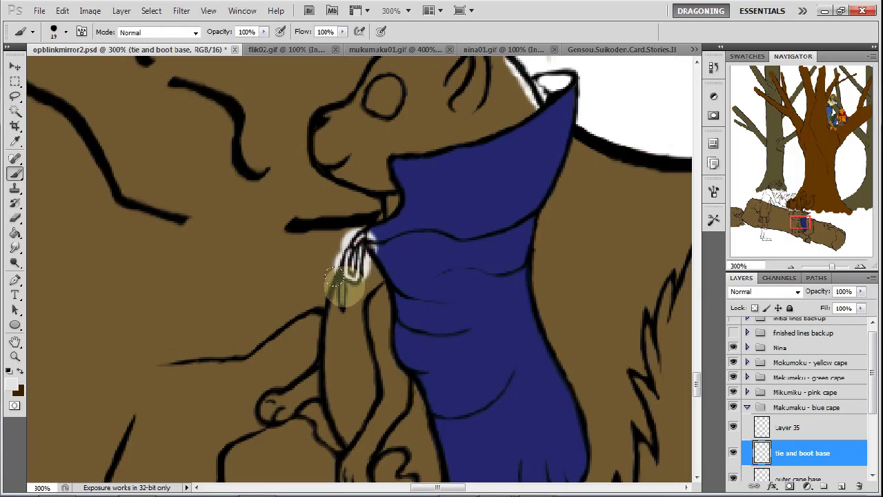
pyautogui.moveTo(340, 291); pyautogui.dragTo(340, 304)
pyautogui.click(15, 218)
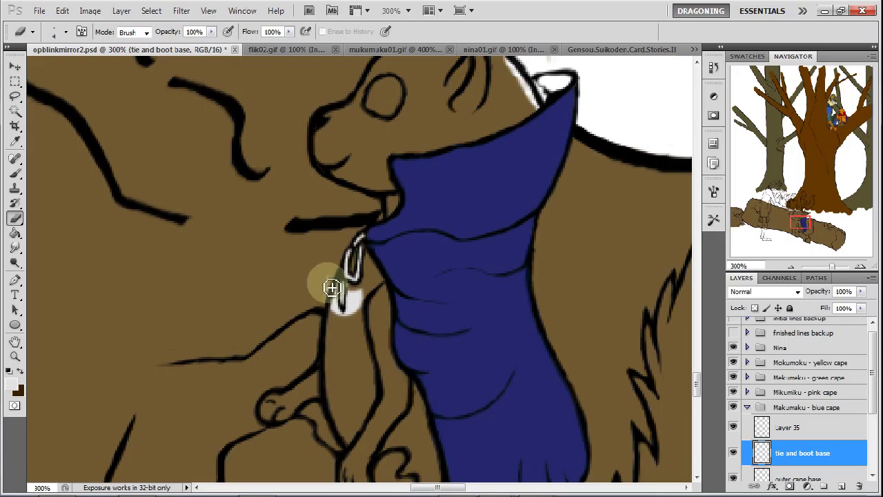
pyautogui.moveTo(335, 286)
pyautogui.mouseDown()
pyautogui.moveTo(335, 321)
pyautogui.moveTo(339, 281)
pyautogui.moveTo(348, 325)
pyautogui.moveTo(351, 288)
pyautogui.moveTo(357, 307)
pyautogui.moveTo(364, 294)
pyautogui.moveTo(361, 319)
pyautogui.moveTo(364, 295)
pyautogui.mouseUp()
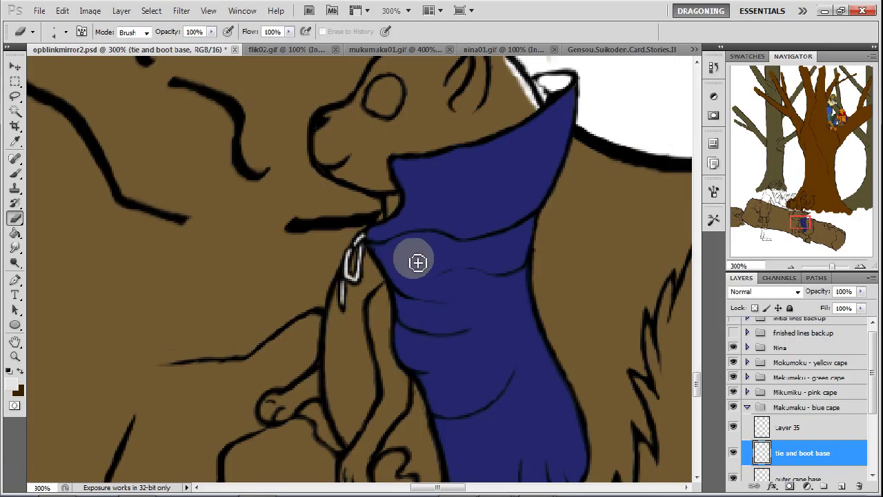
# Add a layer named "tie and boot base" to the "Mikumiku - pink cape" group, directly below "Layer 36".
pyautogui.moveTo(802, 223); pyautogui.dragTo(806, 206)
pyautogui.click(748, 409)
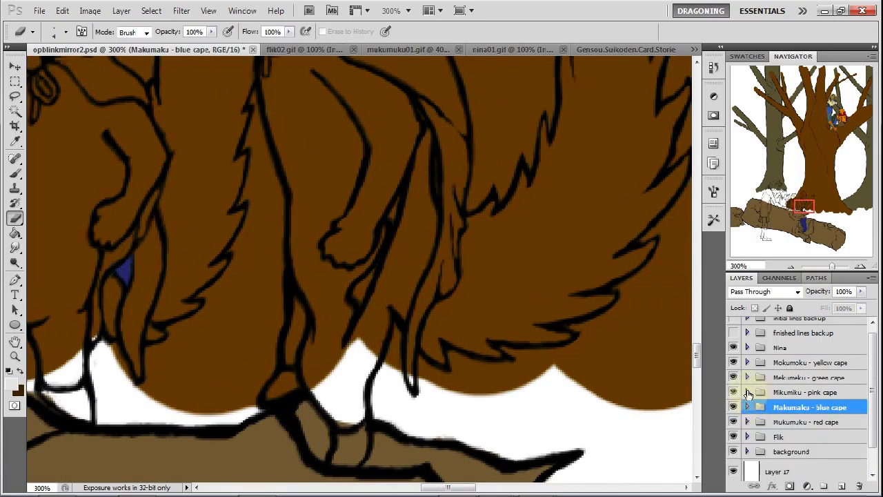
pyautogui.click(747, 392)
pyautogui.click(796, 205)
pyautogui.moveTo(797, 205); pyautogui.dragTo(791, 209)
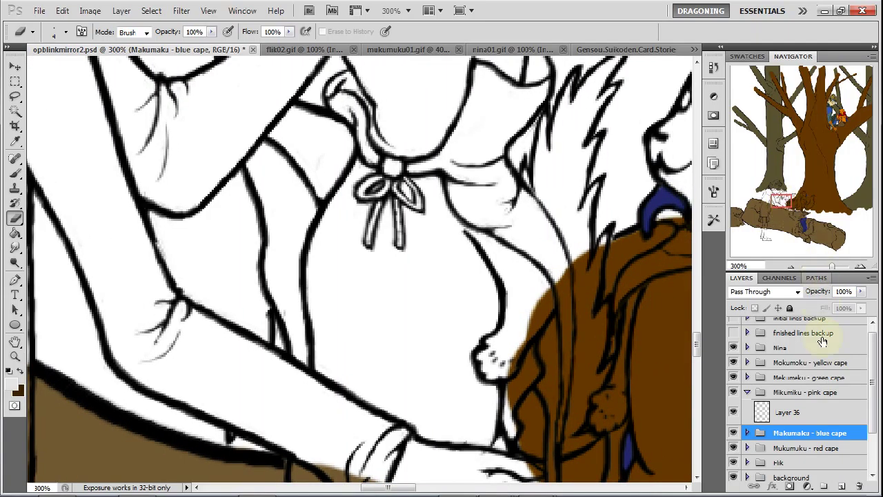
pyautogui.click(815, 414)
pyautogui.click(840, 485)
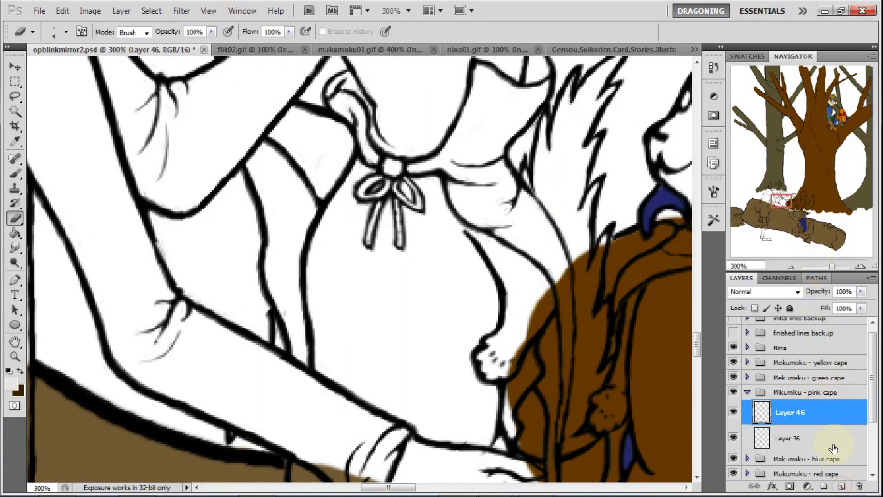
pyautogui.rightClick(810, 418)
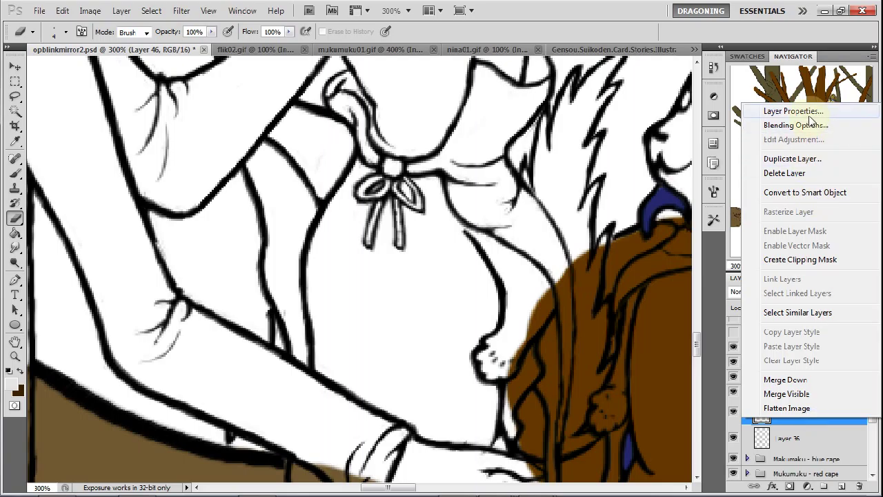
pyautogui.click(809, 115)
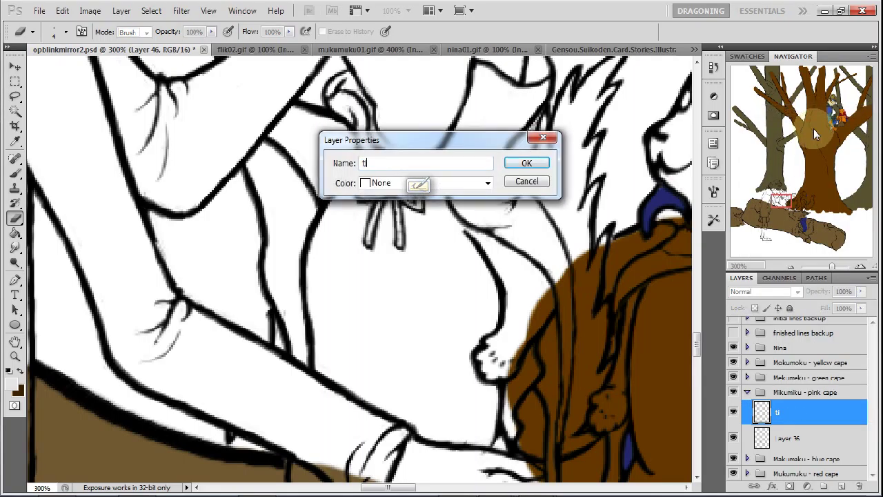
pyautogui.write('tie and boot base')
pyautogui.press('Return')
pyautogui.moveTo(816, 418)
pyautogui.mouseDown()
pyautogui.moveTo(814, 445)
pyautogui.moveTo(814, 434)
pyautogui.mouseUp()
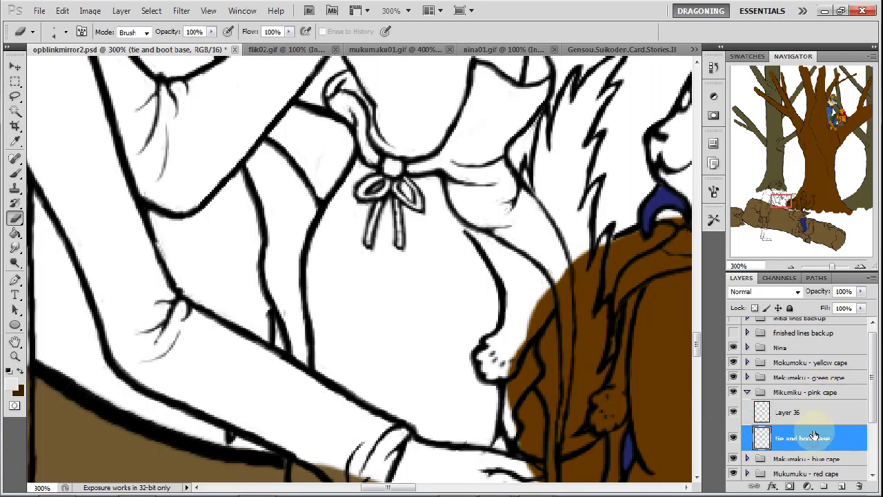
# Paint the pink-cape squirrel's tie knot, loops and hanging ends light grey and erase the overspill around the bow.
pyautogui.click(15, 174)
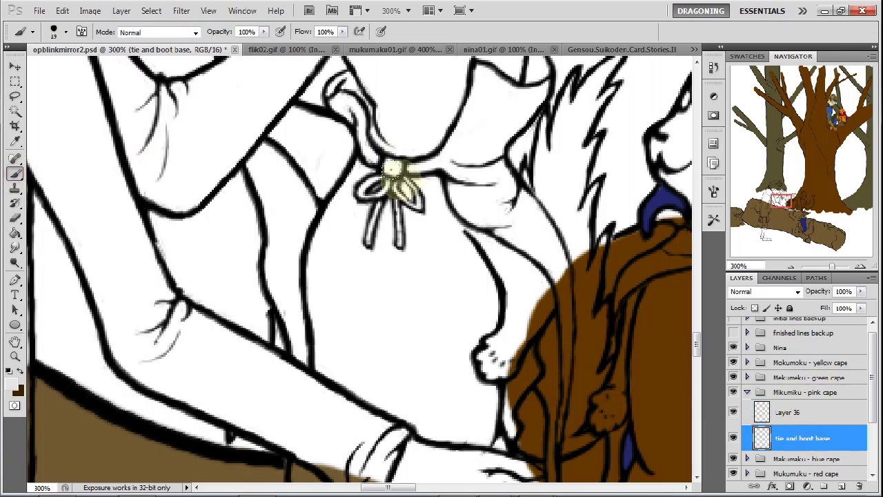
pyautogui.moveTo(371, 186); pyautogui.dragTo(396, 197)
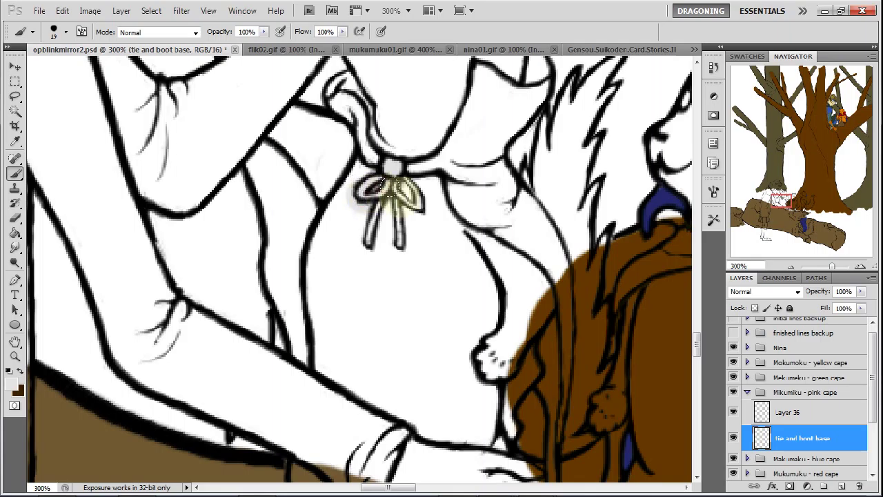
pyautogui.moveTo(400, 233)
pyautogui.mouseDown()
pyautogui.moveTo(357, 237)
pyautogui.moveTo(393, 178)
pyautogui.mouseUp()
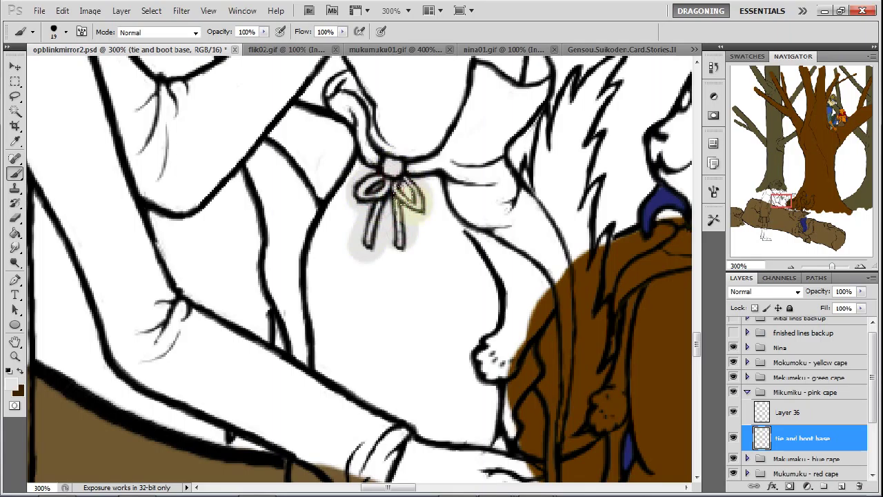
pyautogui.click(15, 218)
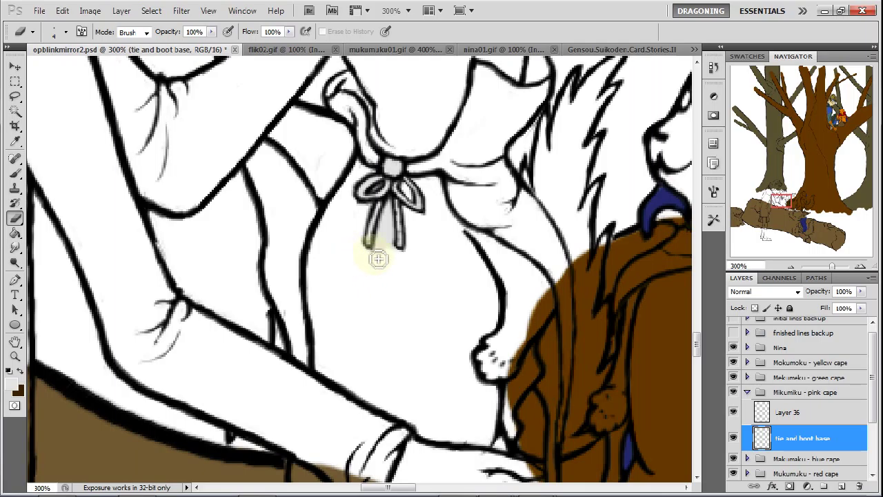
pyautogui.moveTo(386, 251)
pyautogui.mouseDown()
pyautogui.moveTo(392, 206)
pyautogui.moveTo(391, 256)
pyautogui.moveTo(390, 227)
pyautogui.moveTo(384, 238)
pyautogui.moveTo(370, 207)
pyautogui.moveTo(367, 222)
pyautogui.moveTo(387, 184)
pyautogui.moveTo(415, 205)
pyautogui.moveTo(410, 260)
pyautogui.moveTo(390, 194)
pyautogui.moveTo(376, 193)
pyautogui.moveTo(416, 165)
pyautogui.moveTo(439, 182)
pyautogui.mouseUp()
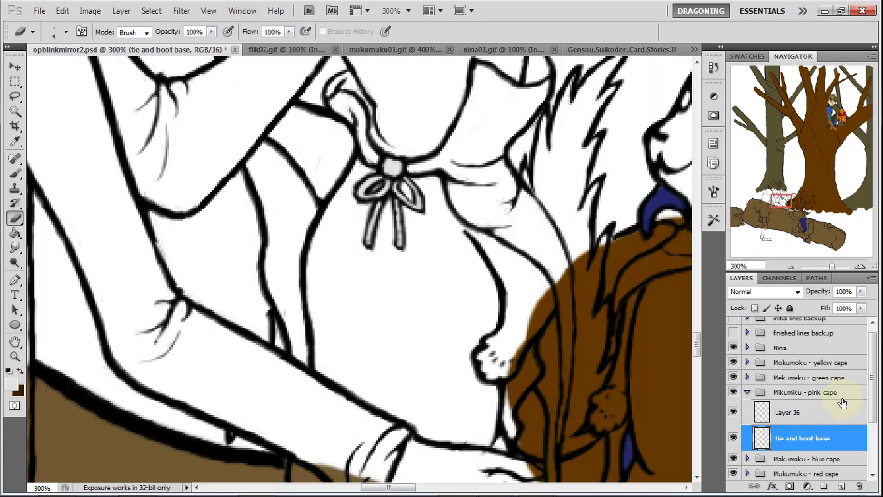
# Paint the pink-cape squirrel's two boots, visible beneath the outstretched arm, dark brown and erase the overspill around them.
pyautogui.moveTo(871, 381)
pyautogui.mouseDown()
pyautogui.moveTo(870, 395)
pyautogui.moveTo(870, 381)
pyautogui.mouseUp()
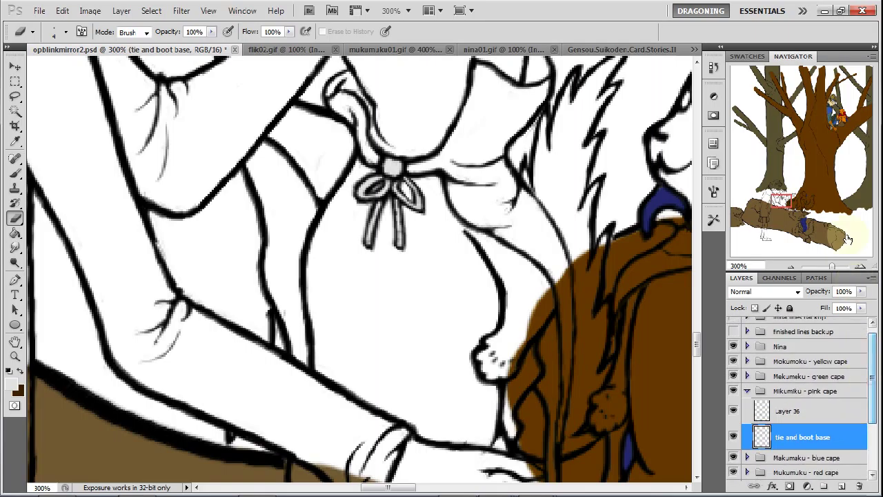
pyautogui.moveTo(783, 200); pyautogui.dragTo(784, 205)
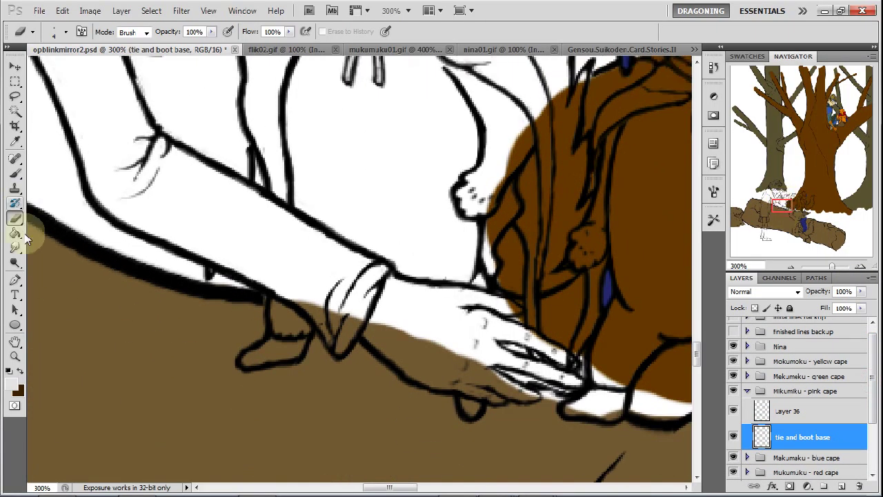
pyautogui.click(19, 370)
pyautogui.click(21, 171)
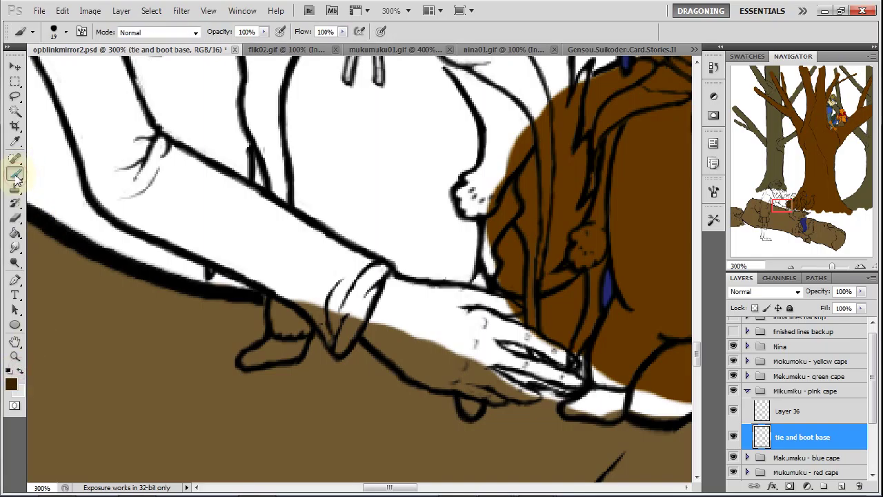
pyautogui.moveTo(294, 343); pyautogui.dragTo(256, 362)
pyautogui.moveTo(459, 399); pyautogui.dragTo(473, 410)
pyautogui.click(14, 217)
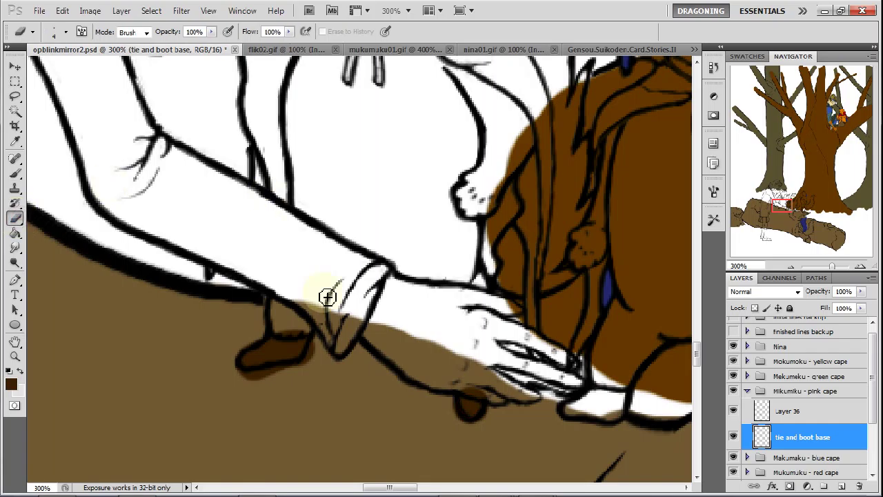
pyautogui.moveTo(284, 336)
pyautogui.mouseDown()
pyautogui.moveTo(319, 332)
pyautogui.moveTo(310, 368)
pyautogui.moveTo(319, 352)
pyautogui.moveTo(293, 372)
pyautogui.moveTo(244, 384)
pyautogui.moveTo(235, 372)
pyautogui.moveTo(272, 380)
pyautogui.moveTo(247, 382)
pyautogui.moveTo(238, 359)
pyautogui.moveTo(283, 318)
pyautogui.moveTo(316, 326)
pyautogui.moveTo(280, 325)
pyautogui.moveTo(318, 333)
pyautogui.moveTo(313, 362)
pyautogui.moveTo(262, 377)
pyautogui.mouseUp()
pyautogui.moveTo(494, 397)
pyautogui.mouseDown()
pyautogui.moveTo(489, 429)
pyautogui.moveTo(493, 414)
pyautogui.moveTo(480, 428)
pyautogui.moveTo(460, 430)
pyautogui.moveTo(448, 397)
pyautogui.moveTo(463, 429)
pyautogui.moveTo(455, 407)
pyautogui.moveTo(467, 427)
pyautogui.moveTo(463, 420)
pyautogui.moveTo(470, 428)
pyautogui.moveTo(492, 420)
pyautogui.moveTo(461, 422)
pyautogui.mouseUp()
# Add a layer named "tie and boot base" to the "Mekumeku - green cape" group, directly above "inner cape base".
pyautogui.moveTo(778, 210)
pyautogui.mouseDown()
pyautogui.moveTo(791, 194)
pyautogui.moveTo(792, 203)
pyautogui.mouseUp()
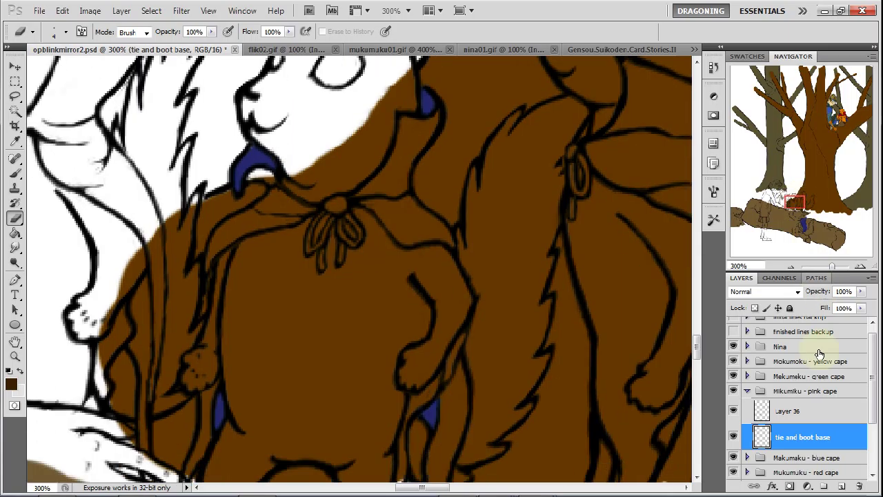
pyautogui.click(747, 392)
pyautogui.click(746, 376)
pyautogui.click(800, 422)
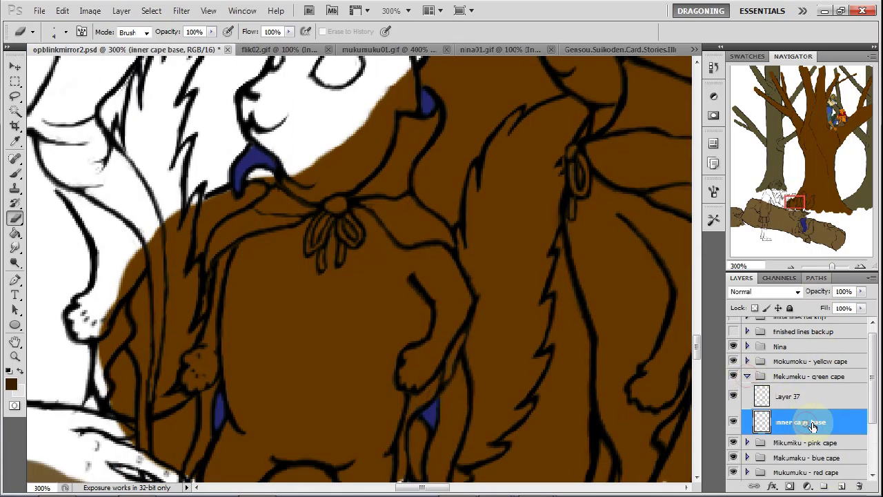
pyautogui.click(843, 489)
pyautogui.rightClick(829, 425)
pyautogui.click(795, 123)
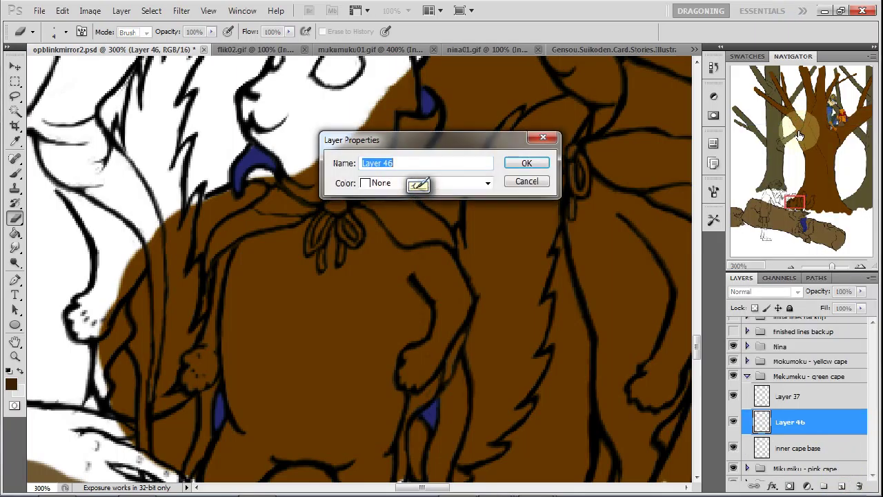
pyautogui.write('tie and boot base')
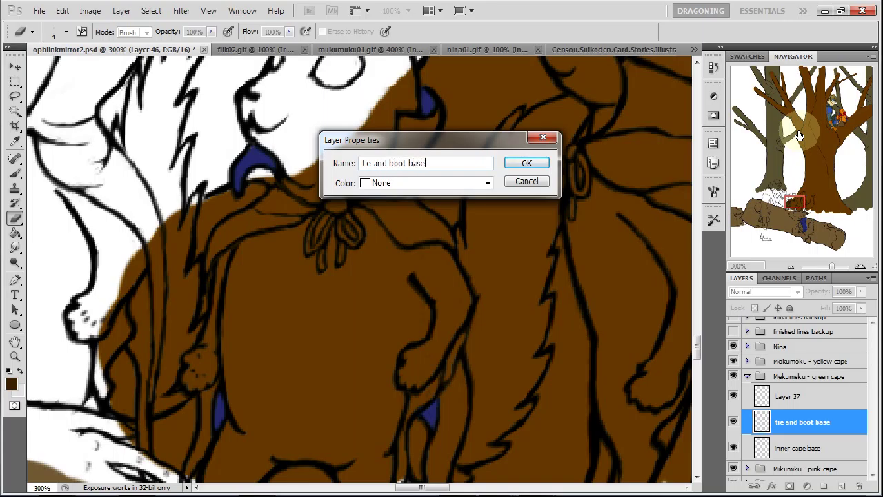
pyautogui.press('Return')
# Paint both of the green-cape squirrel's boots dark brown on the new layer.
pyautogui.click(15, 173)
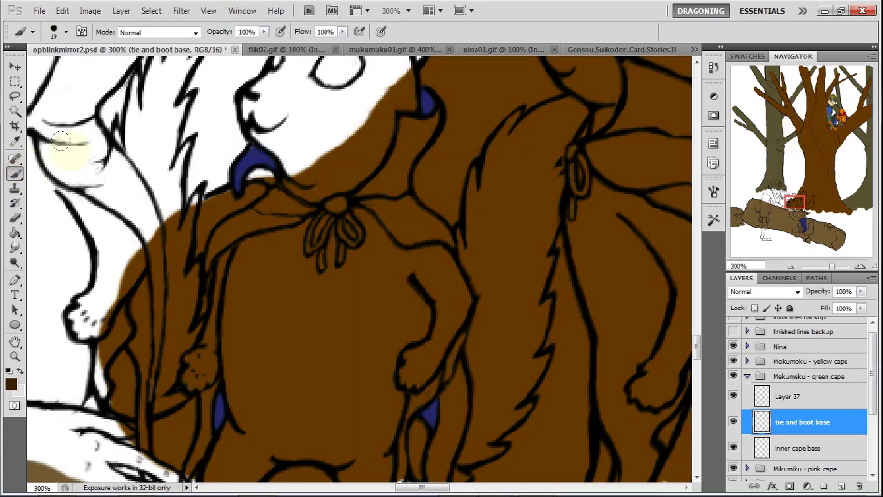
pyautogui.moveTo(795, 196); pyautogui.dragTo(795, 202)
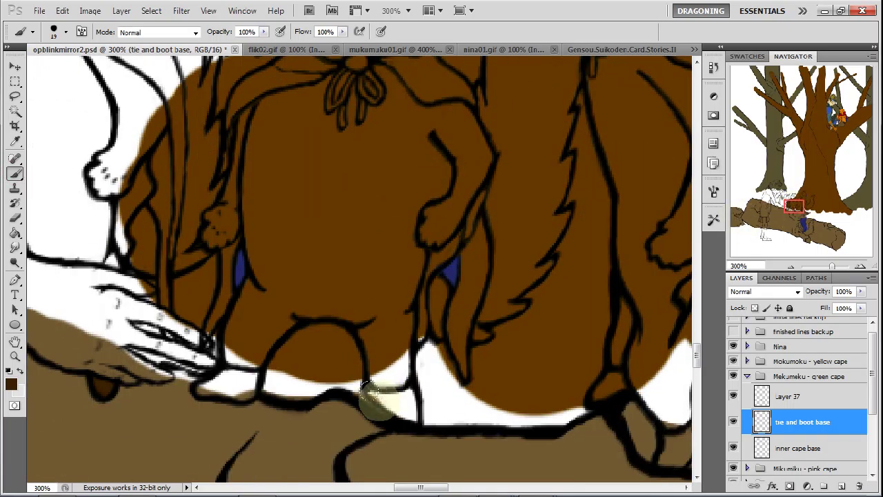
pyautogui.moveTo(378, 397)
pyautogui.mouseDown()
pyautogui.moveTo(404, 400)
pyautogui.moveTo(407, 412)
pyautogui.mouseUp()
pyautogui.moveTo(257, 388)
pyautogui.mouseDown()
pyautogui.moveTo(246, 372)
pyautogui.moveTo(211, 386)
pyautogui.mouseUp()
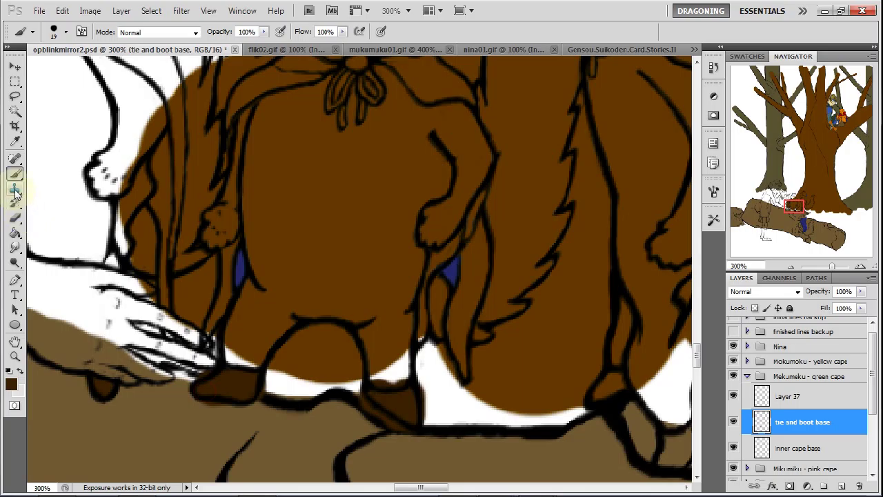
# Erase the dark brown overspill around both boots of the middle standing squirrel, behind the girl's outstretched hand.
pyautogui.click(16, 217)
pyautogui.moveTo(256, 408)
pyautogui.mouseDown()
pyautogui.moveTo(202, 412)
pyautogui.moveTo(229, 412)
pyautogui.moveTo(194, 398)
pyautogui.moveTo(224, 360)
pyautogui.moveTo(201, 380)
pyautogui.moveTo(235, 356)
pyautogui.moveTo(258, 366)
pyautogui.mouseUp()
pyautogui.moveTo(417, 353)
pyautogui.mouseDown()
pyautogui.moveTo(371, 386)
pyautogui.moveTo(431, 396)
pyautogui.moveTo(420, 435)
pyautogui.moveTo(409, 436)
pyautogui.mouseUp()
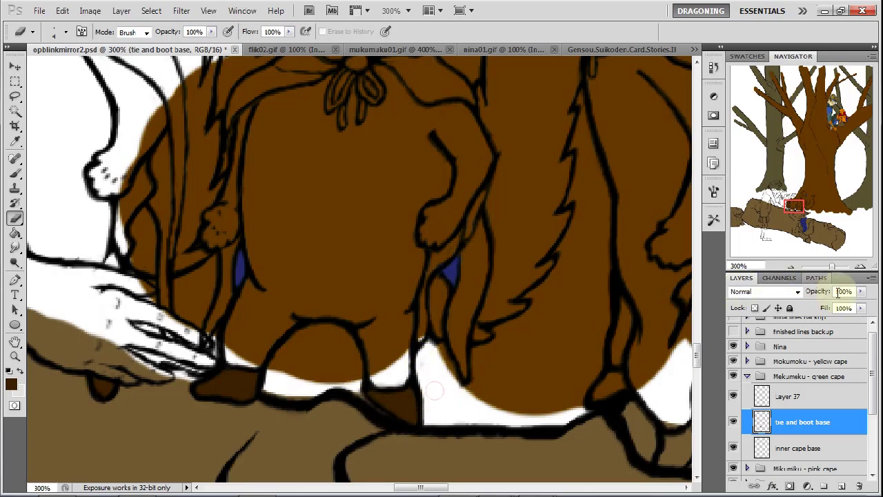
# Paint the middle squirrel's tie knot, loops and hanging ends light grey and erase the overspill around the bow.
pyautogui.moveTo(796, 205); pyautogui.dragTo(796, 202)
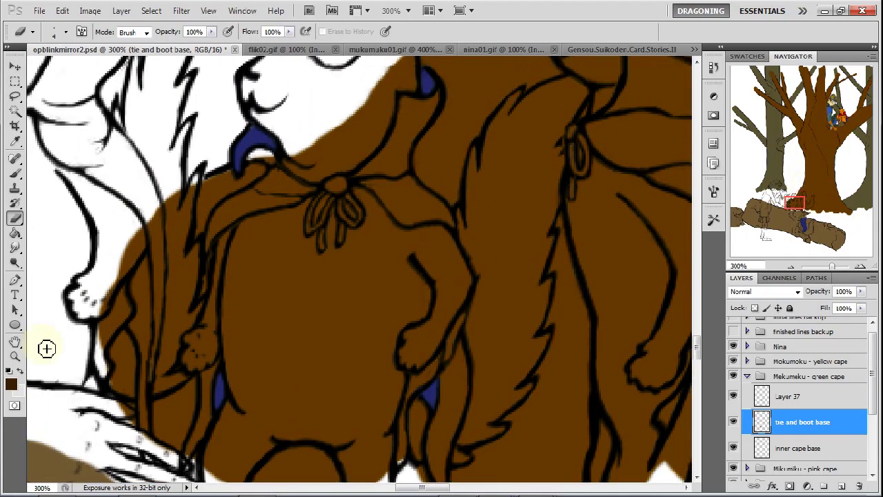
pyautogui.click(15, 173)
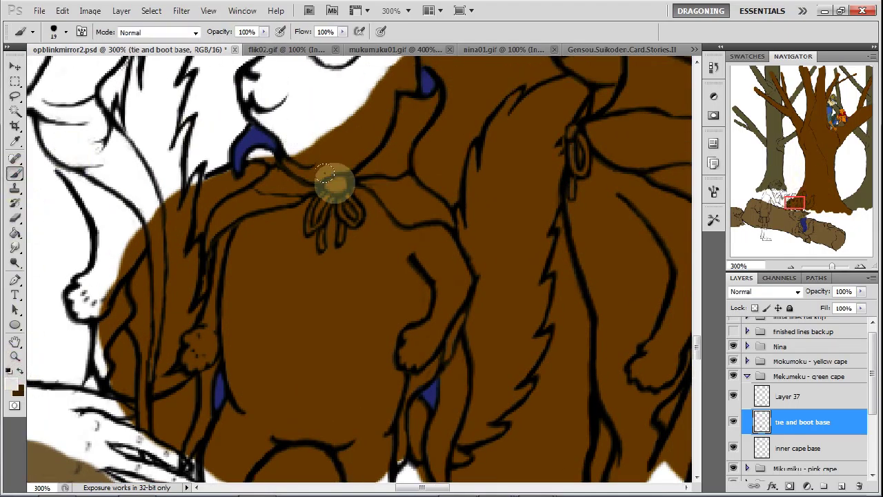
pyautogui.moveTo(332, 186)
pyautogui.mouseDown()
pyautogui.moveTo(312, 204)
pyautogui.moveTo(341, 209)
pyautogui.moveTo(343, 194)
pyautogui.moveTo(335, 235)
pyautogui.mouseUp()
pyautogui.click(15, 218)
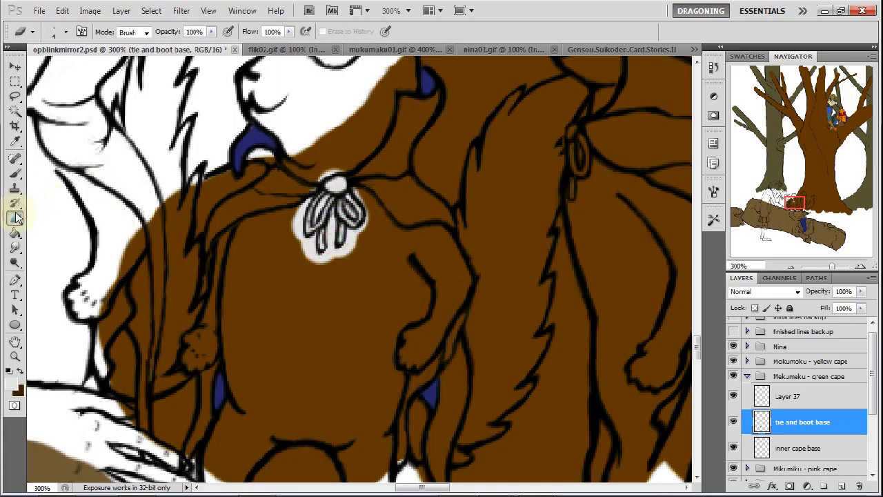
pyautogui.moveTo(345, 176)
pyautogui.mouseDown()
pyautogui.moveTo(314, 194)
pyautogui.moveTo(303, 239)
pyautogui.moveTo(304, 209)
pyautogui.moveTo(305, 256)
pyautogui.moveTo(329, 202)
pyautogui.moveTo(349, 195)
pyautogui.moveTo(362, 203)
pyautogui.moveTo(331, 202)
pyautogui.moveTo(358, 220)
pyautogui.moveTo(362, 195)
pyautogui.moveTo(373, 222)
pyautogui.moveTo(365, 199)
pyautogui.moveTo(371, 227)
pyautogui.moveTo(364, 199)
pyautogui.moveTo(368, 230)
pyautogui.moveTo(352, 237)
pyautogui.moveTo(365, 242)
pyautogui.moveTo(355, 238)
pyautogui.moveTo(343, 263)
pyautogui.moveTo(335, 215)
pyautogui.moveTo(331, 255)
pyautogui.moveTo(346, 256)
pyautogui.moveTo(334, 266)
pyautogui.moveTo(316, 253)
pyautogui.moveTo(320, 239)
pyautogui.moveTo(310, 243)
pyautogui.moveTo(323, 271)
pyautogui.mouseUp()
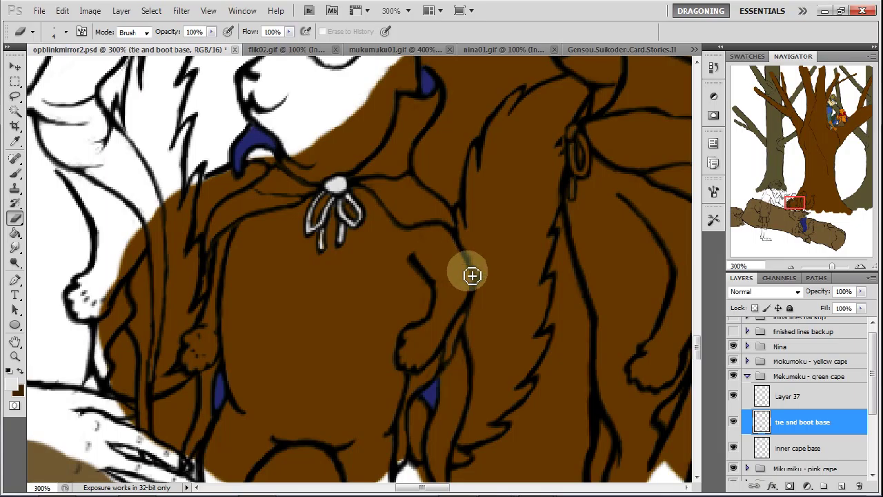
# Check which squirrel the "Mekumeku - green cape" group holds and move its "tie and boot base" layer into the "Mokumoku - yellow cape" group.
pyautogui.moveTo(799, 205); pyautogui.dragTo(805, 209)
pyautogui.click(734, 422)
pyautogui.click(734, 423)
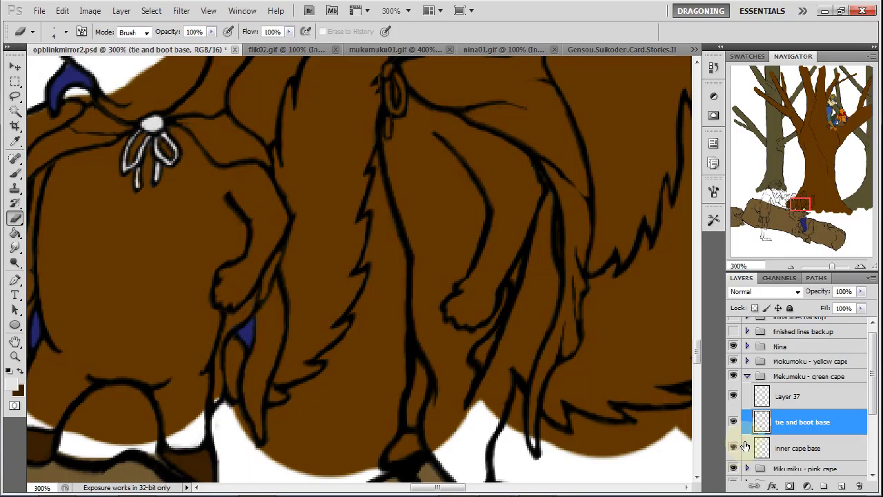
pyautogui.click(732, 376)
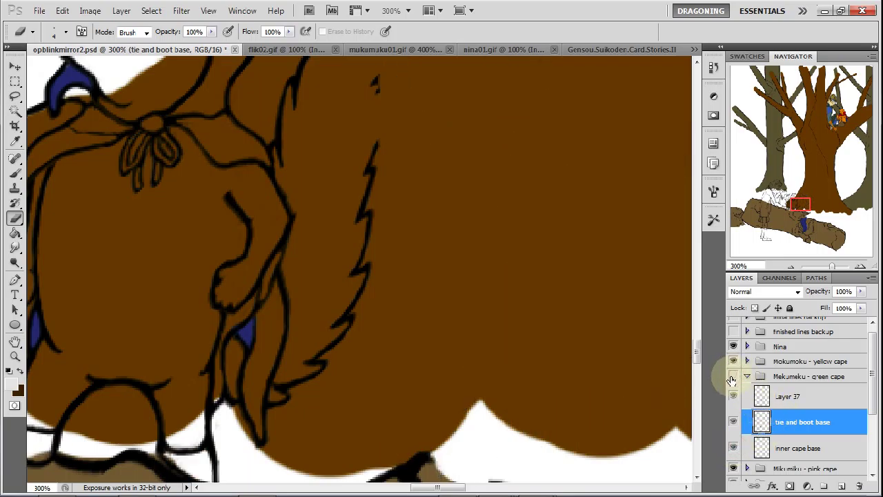
pyautogui.click(733, 376)
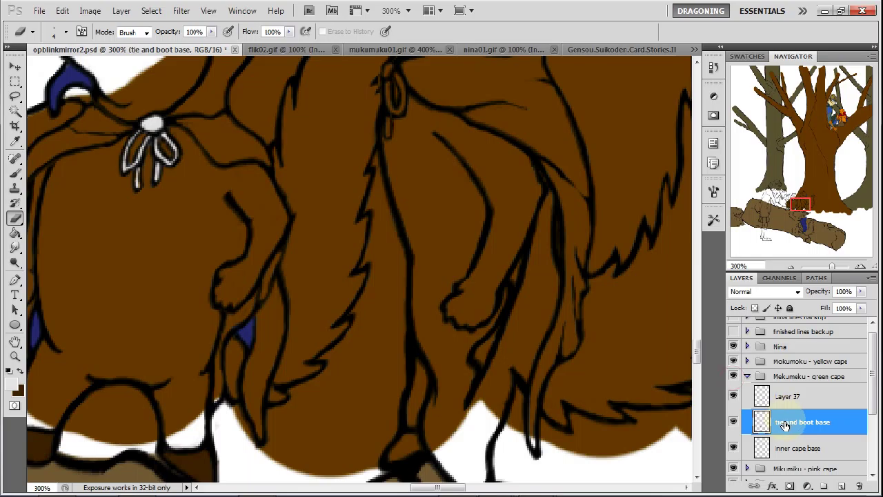
pyautogui.moveTo(786, 421); pyautogui.dragTo(798, 364)
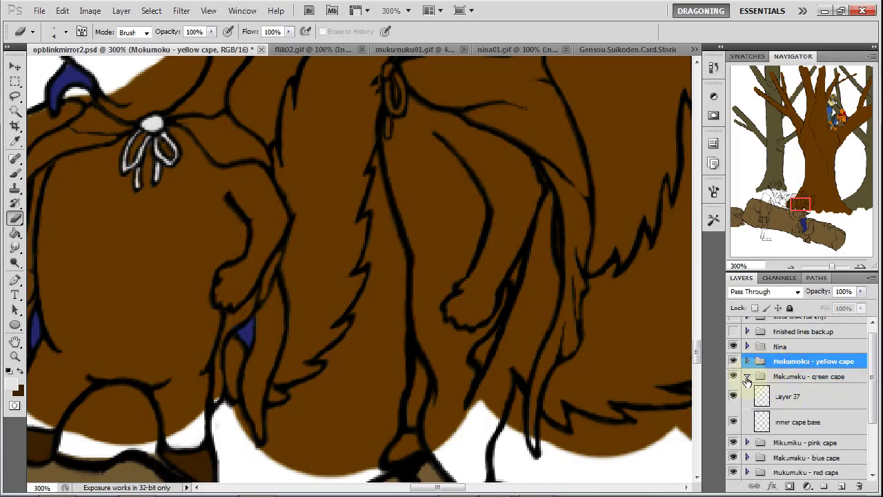
# Add a new layer named "tie and boot base" to the "Mekumeku - green cape" group, directly above "inner cape base".
pyautogui.click(780, 416)
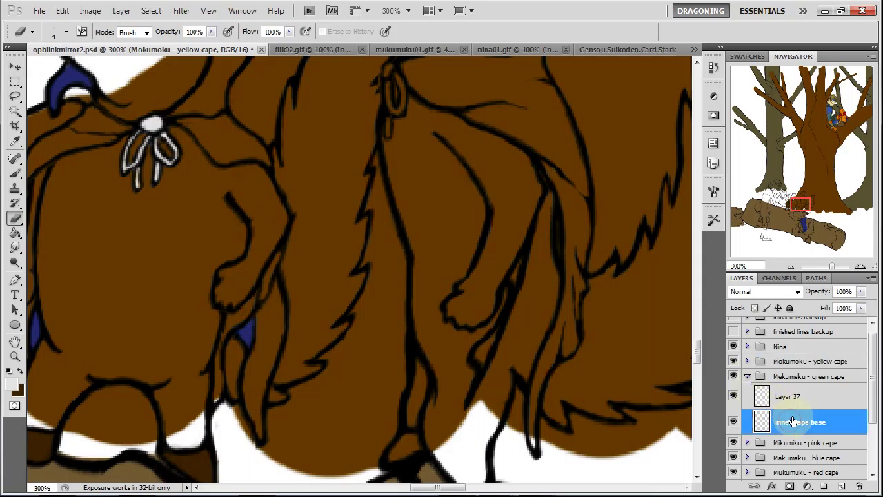
pyautogui.click(842, 488)
pyautogui.click(791, 424)
pyautogui.rightClick(800, 429)
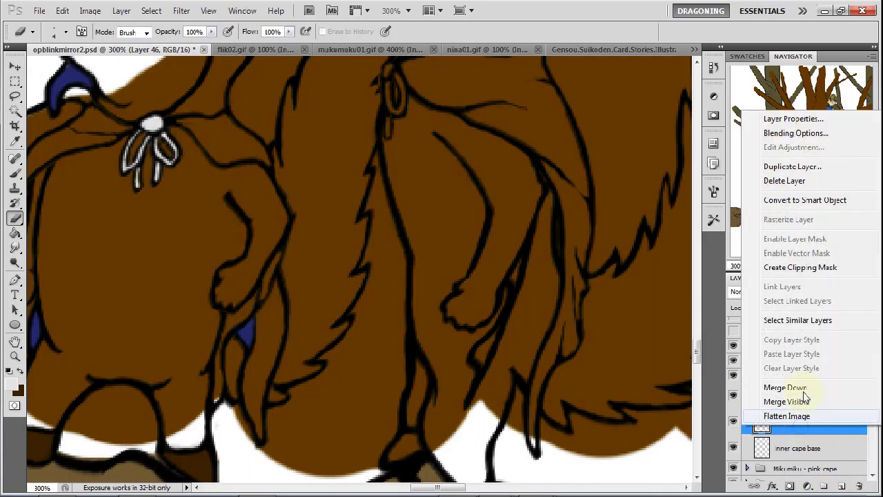
pyautogui.click(802, 118)
pyautogui.write('tie and')
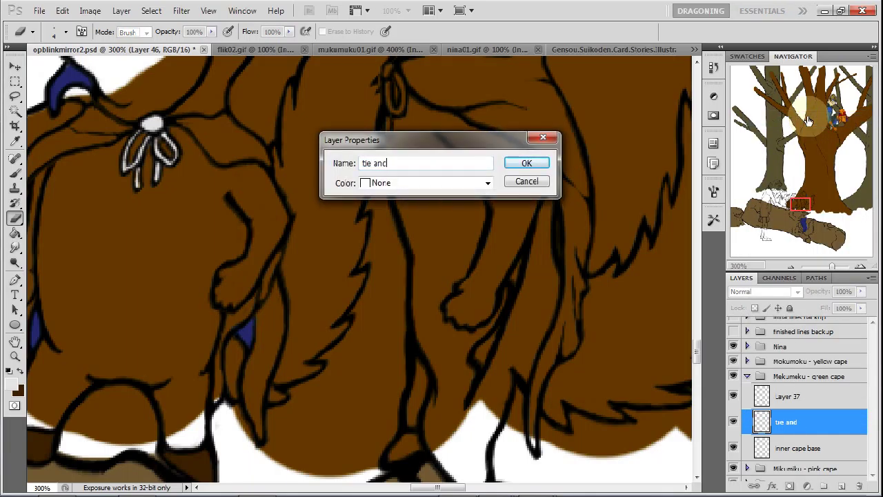
pyautogui.write(' boot base')
pyautogui.press('Return')
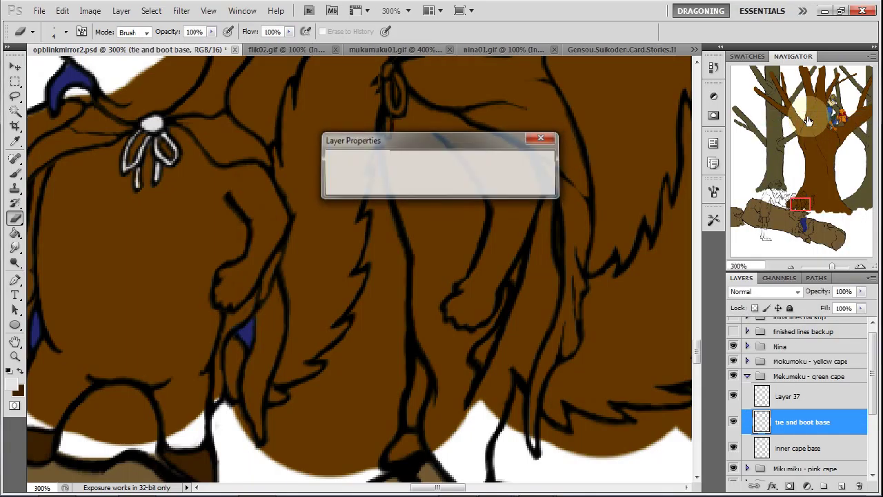
# Paint the green-cape squirrel's tie knot, loop and hanging end light grey, and erase the overspill around and inside the bow.
pyautogui.click(16, 172)
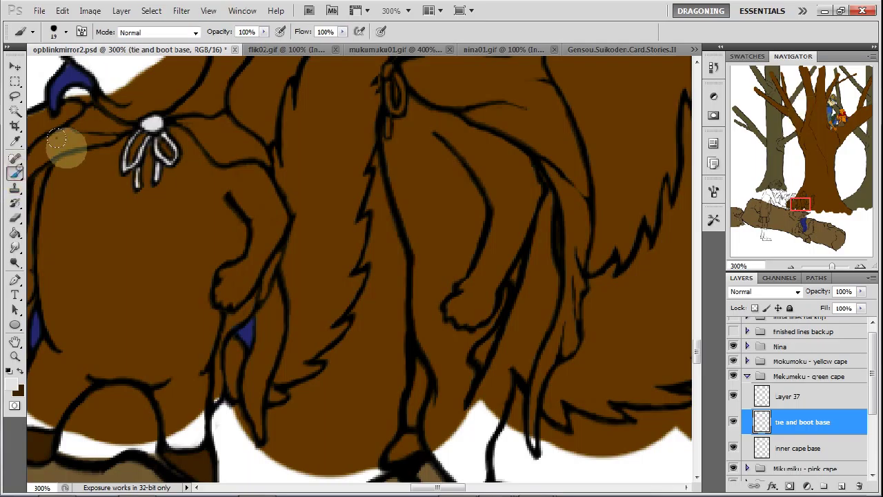
pyautogui.moveTo(804, 207); pyautogui.dragTo(806, 199)
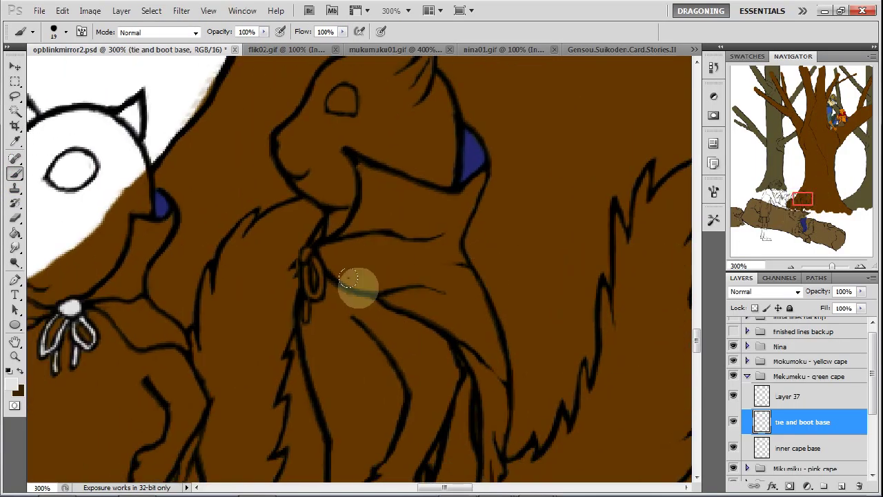
pyautogui.moveTo(314, 283); pyautogui.dragTo(309, 314)
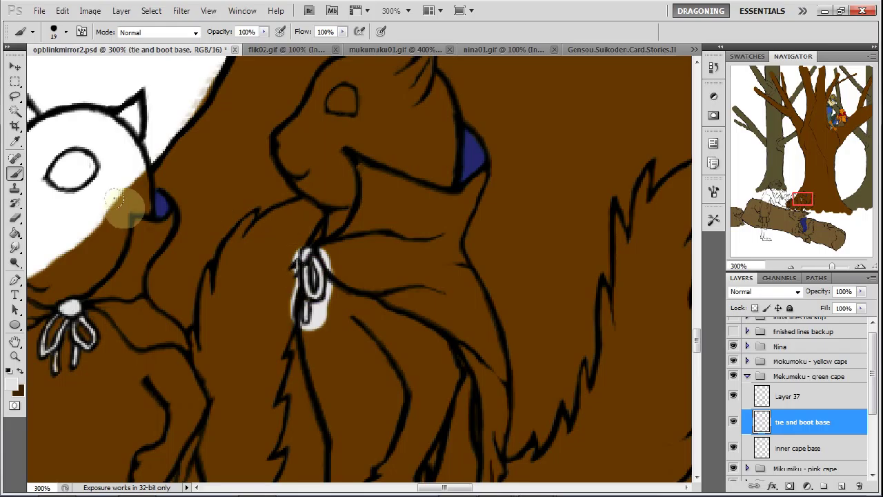
pyautogui.click(15, 218)
pyautogui.moveTo(321, 236)
pyautogui.mouseDown()
pyautogui.moveTo(338, 288)
pyautogui.moveTo(316, 323)
pyautogui.moveTo(317, 310)
pyautogui.moveTo(324, 323)
pyautogui.moveTo(331, 314)
pyautogui.moveTo(324, 327)
pyautogui.moveTo(295, 324)
pyautogui.moveTo(293, 308)
pyautogui.moveTo(322, 330)
pyautogui.moveTo(310, 335)
pyautogui.moveTo(294, 306)
pyautogui.moveTo(298, 253)
pyautogui.moveTo(310, 240)
pyautogui.moveTo(314, 278)
pyautogui.mouseUp()
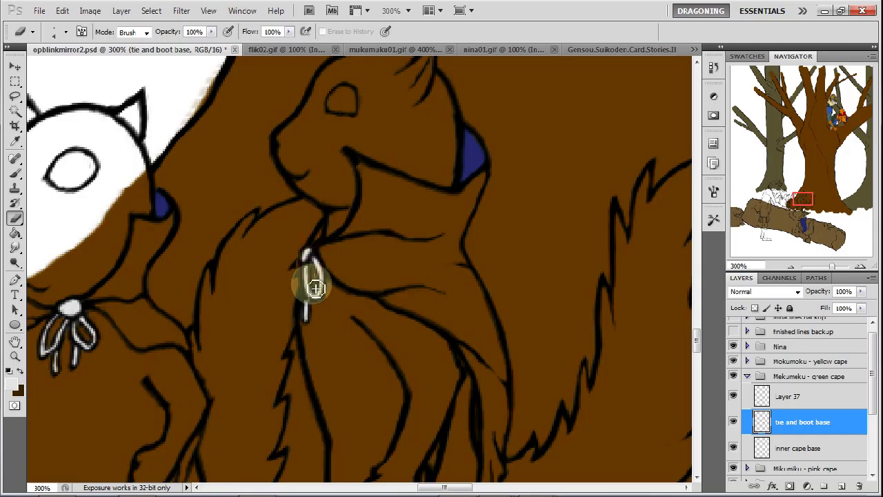
pyautogui.click(16, 173)
pyautogui.moveTo(324, 264); pyautogui.dragTo(304, 265)
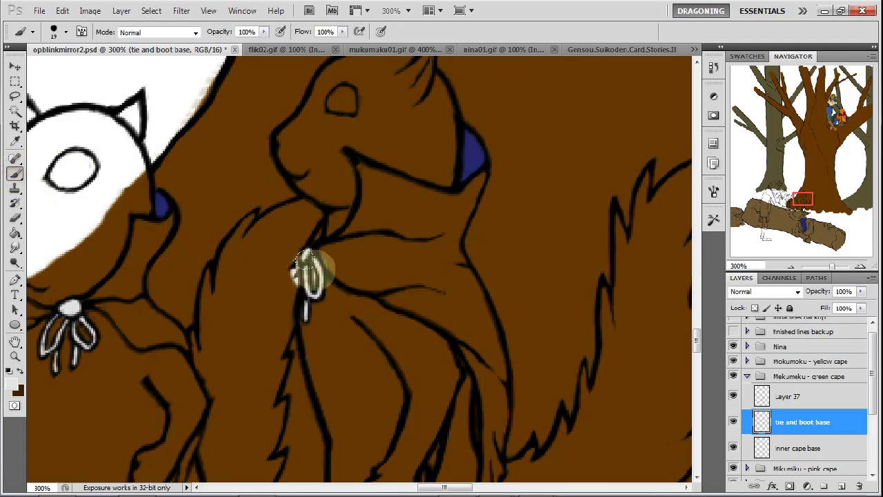
pyautogui.click(16, 218)
pyautogui.moveTo(332, 275)
pyautogui.mouseDown()
pyautogui.moveTo(311, 266)
pyautogui.moveTo(297, 285)
pyautogui.moveTo(296, 258)
pyautogui.moveTo(295, 278)
pyautogui.moveTo(341, 227)
pyautogui.mouseUp()
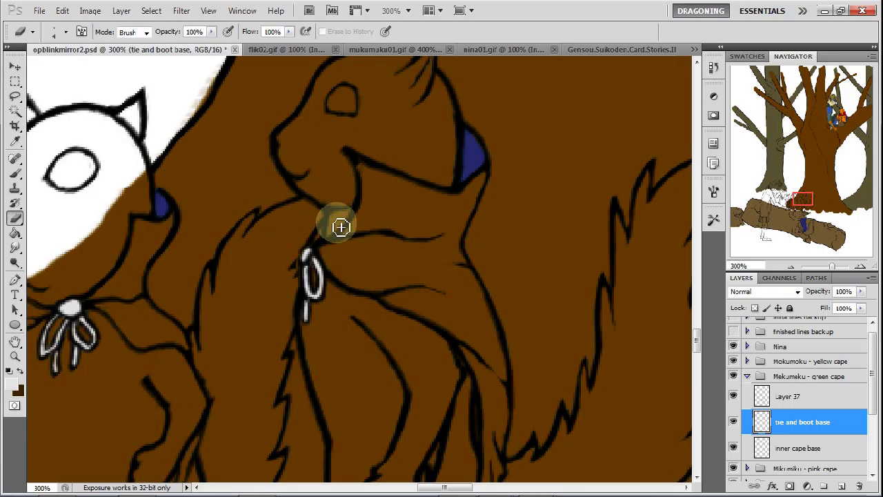
# Paint both of the green-cape squirrel's boots on the log dark brown and erase the overspill around them.
pyautogui.moveTo(802, 205); pyautogui.dragTo(810, 225)
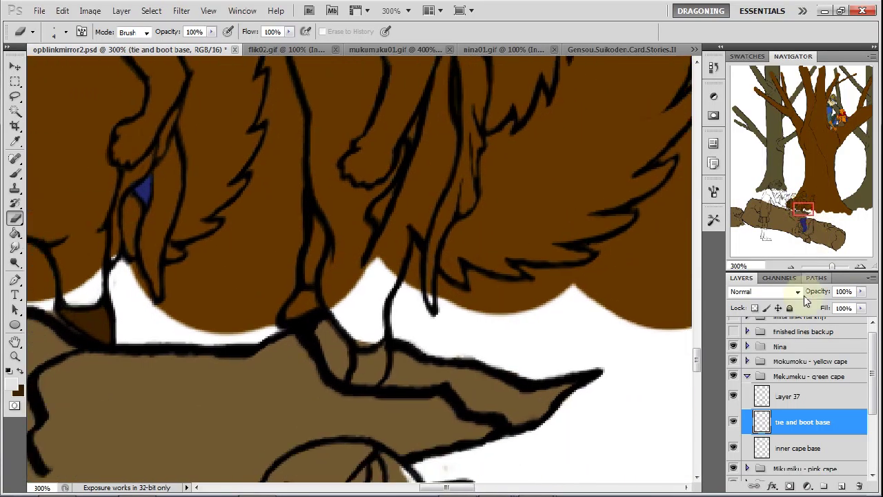
pyautogui.click(733, 376)
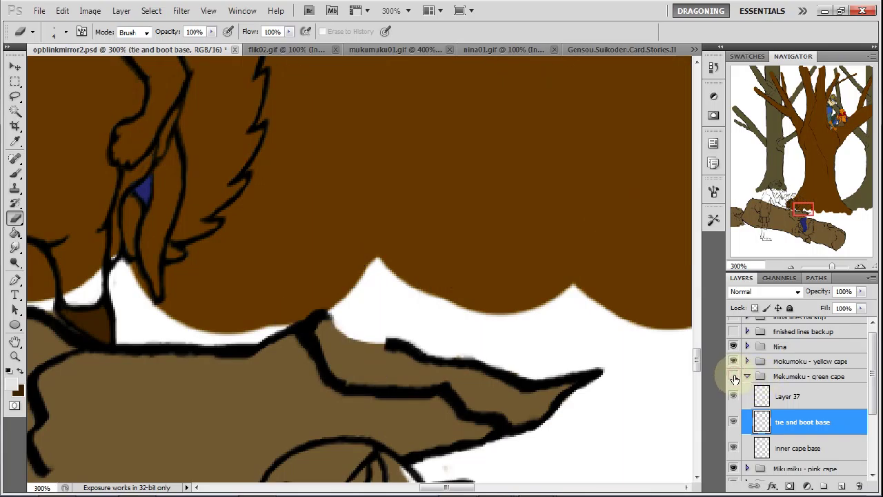
pyautogui.click(733, 376)
pyautogui.click(16, 173)
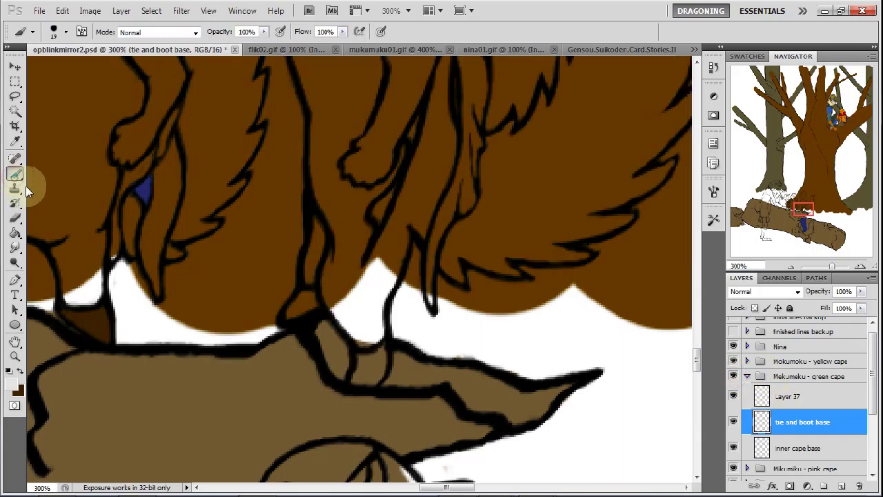
pyautogui.moveTo(299, 306); pyautogui.dragTo(302, 314)
pyautogui.moveTo(353, 353)
pyautogui.mouseDown()
pyautogui.moveTo(361, 365)
pyautogui.moveTo(354, 375)
pyautogui.moveTo(388, 340)
pyautogui.mouseUp()
pyautogui.click(15, 218)
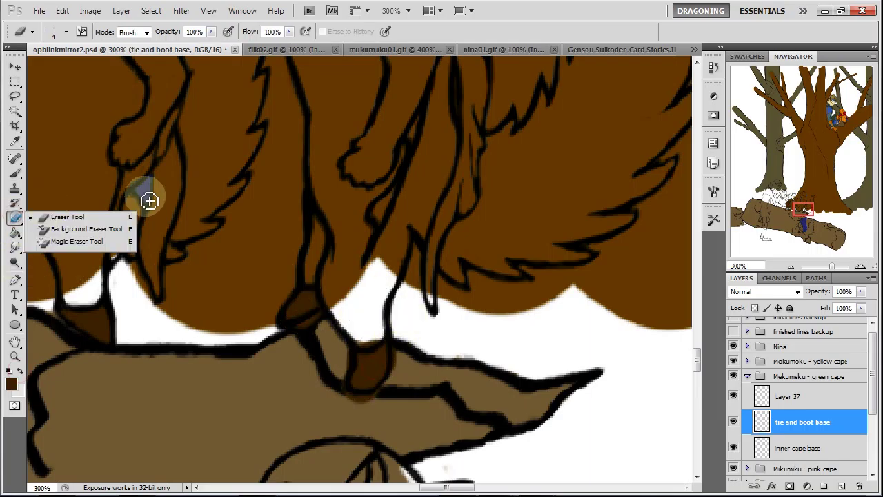
pyautogui.moveTo(401, 371)
pyautogui.mouseDown()
pyautogui.moveTo(389, 391)
pyautogui.moveTo(366, 409)
pyautogui.moveTo(390, 386)
pyautogui.moveTo(354, 400)
pyautogui.moveTo(379, 400)
pyautogui.moveTo(349, 394)
pyautogui.moveTo(350, 351)
pyautogui.moveTo(347, 374)
pyautogui.moveTo(359, 342)
pyautogui.moveTo(380, 342)
pyautogui.moveTo(354, 344)
pyautogui.moveTo(333, 300)
pyautogui.moveTo(336, 310)
pyautogui.moveTo(305, 333)
pyautogui.moveTo(332, 313)
pyautogui.moveTo(283, 336)
pyautogui.moveTo(278, 313)
pyautogui.moveTo(305, 286)
pyautogui.moveTo(335, 281)
pyautogui.moveTo(309, 284)
pyautogui.moveTo(378, 299)
pyautogui.moveTo(363, 343)
pyautogui.moveTo(411, 348)
pyautogui.mouseUp()
# Collapse the "Mekumeku - green cape" group and check which squirrel belongs to the "Mokumoku - yellow cape" group.
pyautogui.click(791, 268)
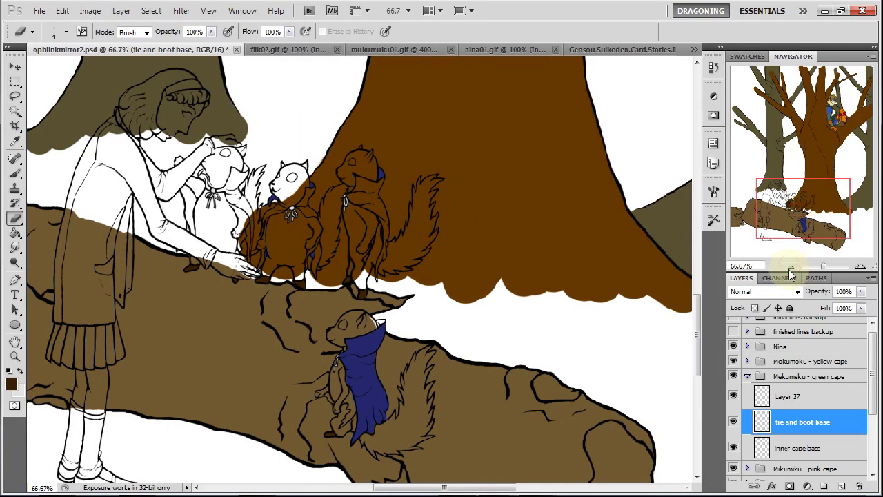
pyautogui.click(746, 376)
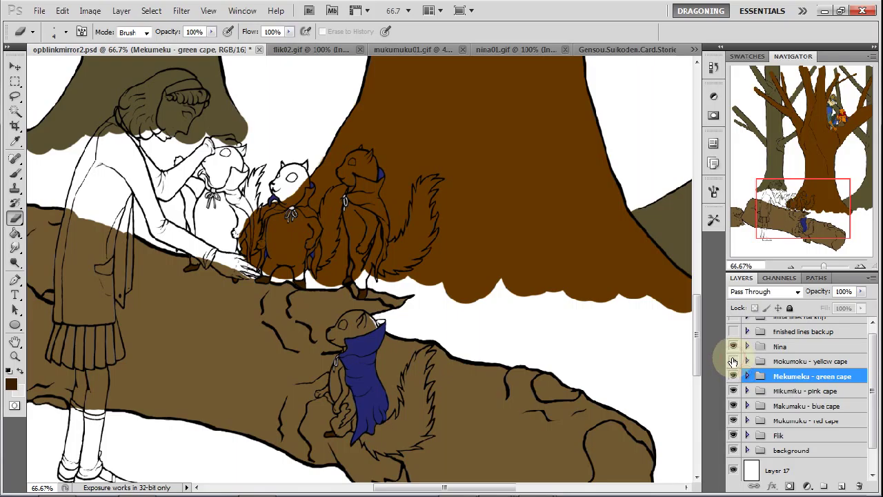
pyautogui.click(732, 361)
pyautogui.click(732, 361)
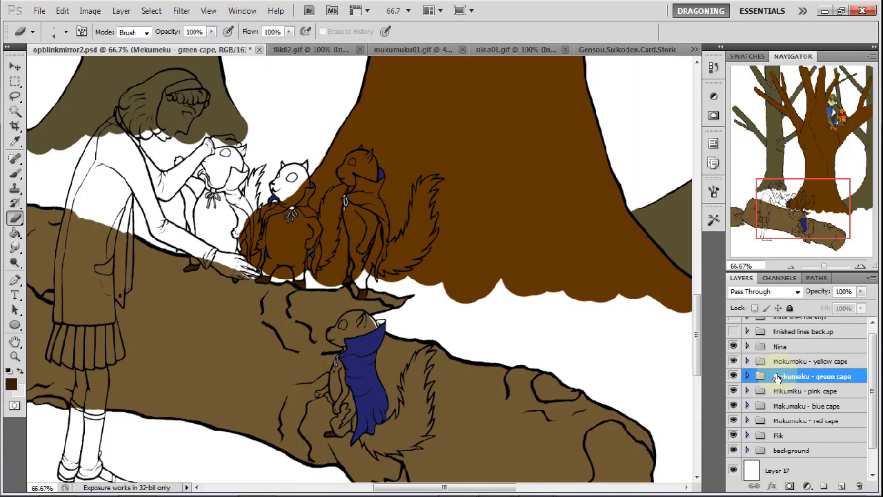
# Sample the orange fur colour from the red-cape squirrel in the tree as the Brush tool's foreground colour.
pyautogui.moveTo(828, 201); pyautogui.dragTo(853, 116)
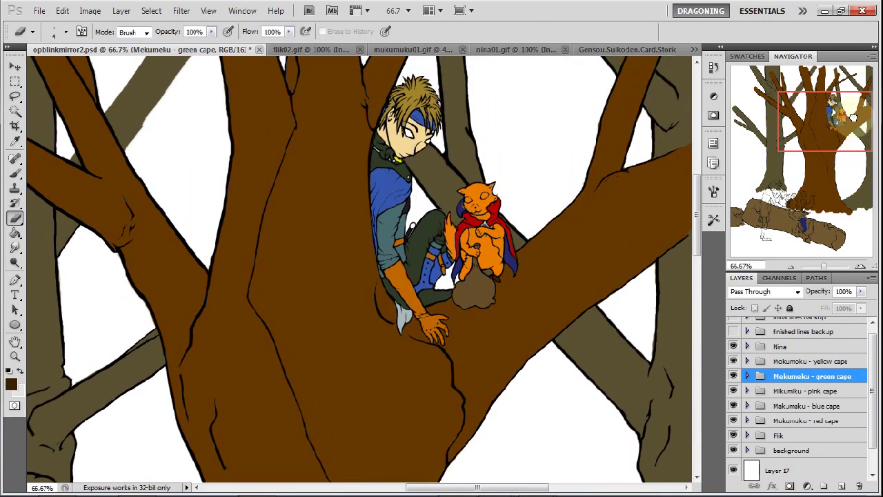
pyautogui.click(864, 269)
pyautogui.click(861, 268)
pyautogui.moveTo(828, 127); pyautogui.dragTo(841, 123)
pyautogui.click(14, 141)
pyautogui.moveTo(397, 146); pyautogui.dragTo(357, 146)
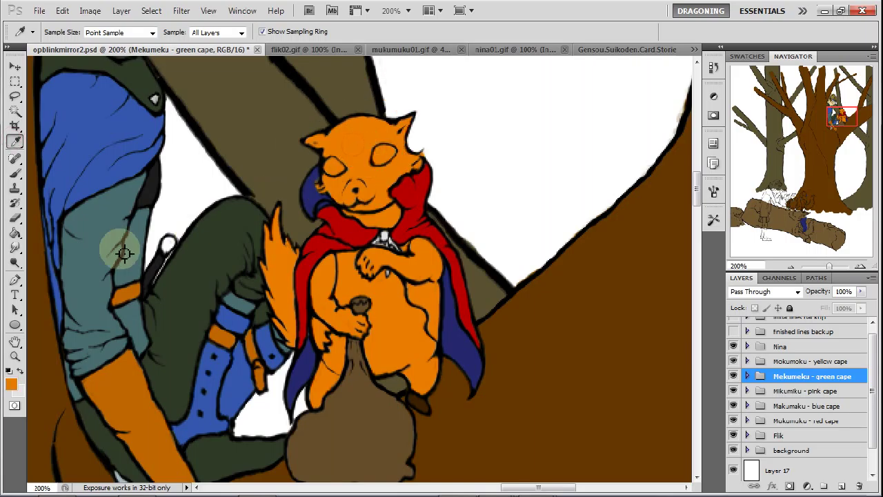
pyautogui.moveTo(15, 172); pyautogui.dragTo(48, 165)
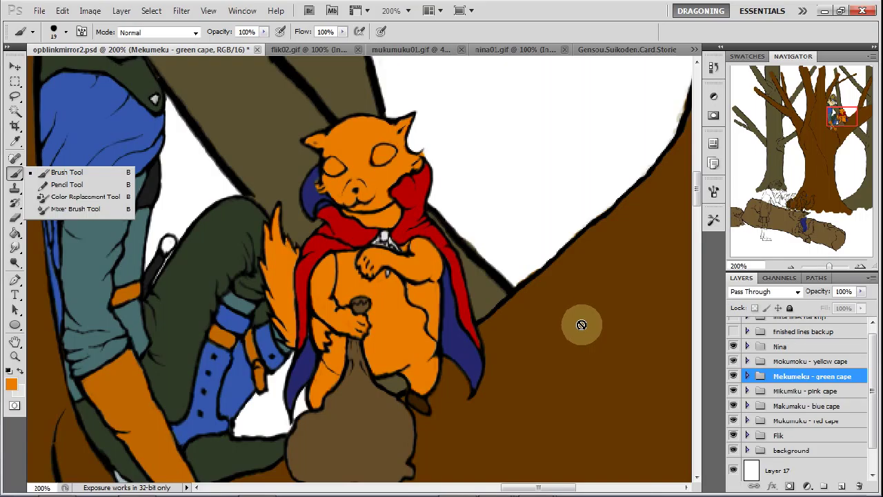
# Add a new layer beneath "outer cape base" in the "Makumaku - blue cape" group and open its name for editing.
pyautogui.moveTo(839, 134)
pyautogui.mouseDown()
pyautogui.moveTo(818, 215)
pyautogui.moveTo(802, 231)
pyautogui.mouseUp()
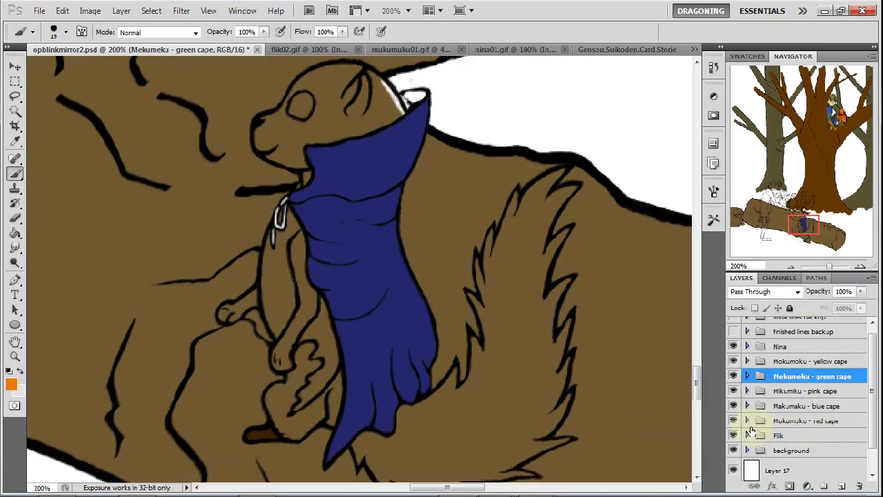
pyautogui.click(747, 406)
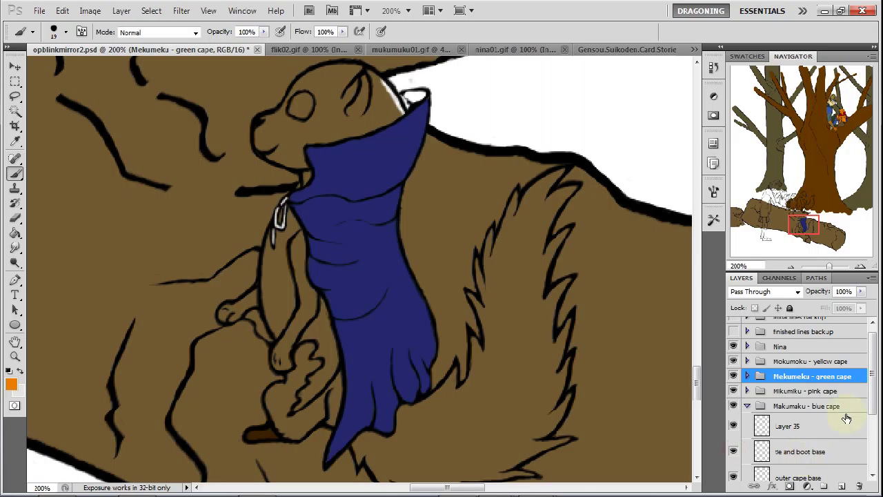
pyautogui.scroll(-2, 872, 402)
pyautogui.click(821, 445)
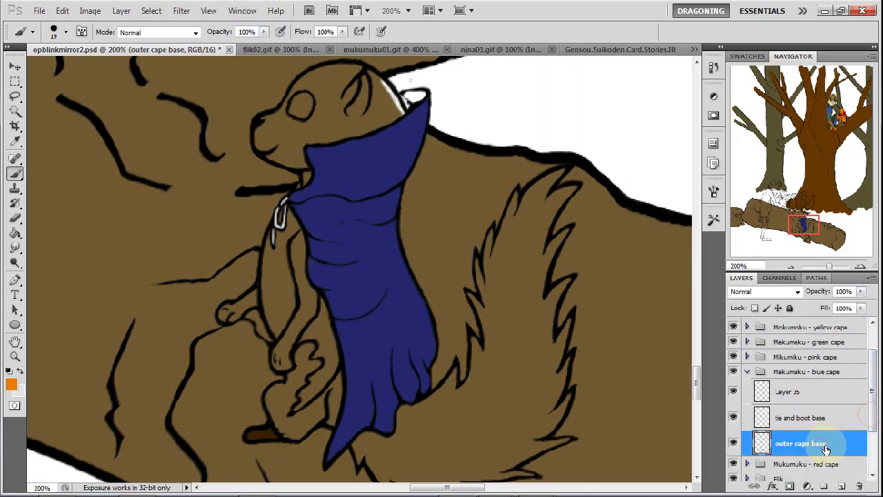
pyautogui.click(842, 488)
pyautogui.moveTo(821, 444); pyautogui.dragTo(821, 464)
pyautogui.rightClick(798, 468)
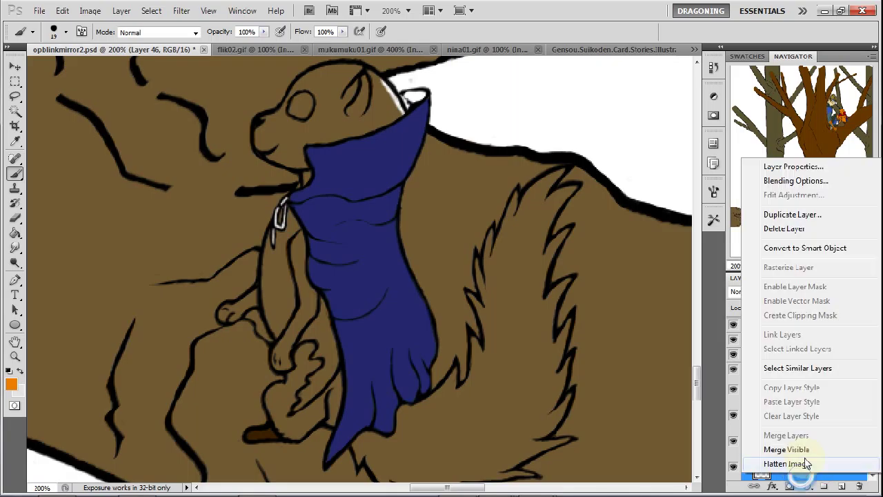
pyautogui.click(793, 166)
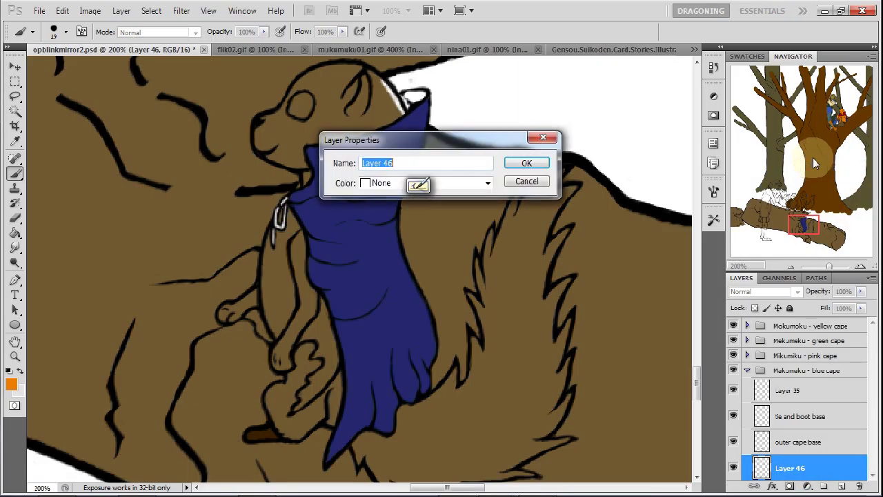
# Name the new layer "fur base" and paint the blue-caped squirrel's body, arms, legs and head orange.
pyautogui.write('fur base')
pyautogui.press('Return')
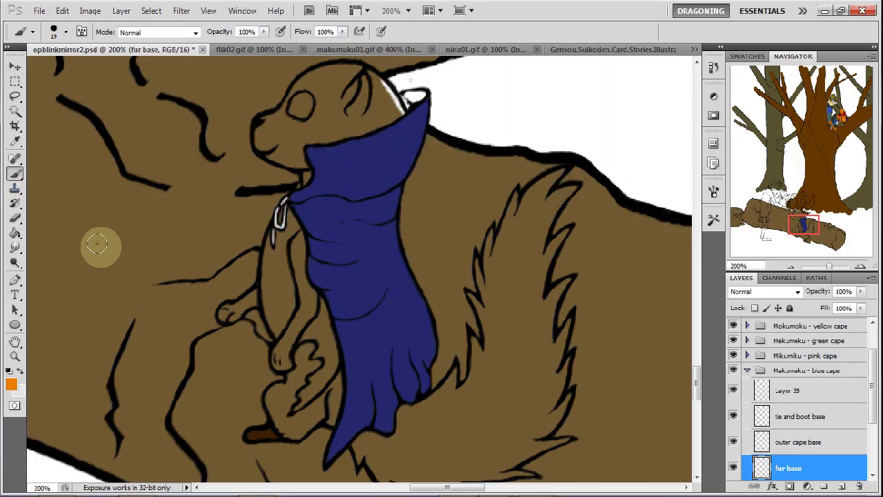
pyautogui.moveTo(288, 216)
pyautogui.mouseDown()
pyautogui.moveTo(269, 253)
pyautogui.moveTo(277, 236)
pyautogui.moveTo(275, 305)
pyautogui.moveTo(269, 273)
pyautogui.moveTo(284, 309)
pyautogui.moveTo(286, 241)
pyautogui.moveTo(287, 269)
pyautogui.moveTo(303, 277)
pyautogui.moveTo(316, 316)
pyautogui.moveTo(314, 298)
pyautogui.moveTo(279, 356)
pyautogui.moveTo(300, 330)
pyautogui.moveTo(309, 341)
pyautogui.moveTo(295, 380)
pyautogui.moveTo(274, 400)
pyautogui.moveTo(295, 424)
pyautogui.moveTo(325, 400)
pyautogui.mouseUp()
pyautogui.moveTo(278, 308)
pyautogui.mouseDown()
pyautogui.moveTo(265, 291)
pyautogui.moveTo(225, 312)
pyautogui.mouseUp()
pyautogui.moveTo(306, 173)
pyautogui.mouseDown()
pyautogui.moveTo(302, 152)
pyautogui.moveTo(259, 129)
pyautogui.moveTo(291, 156)
pyautogui.moveTo(261, 143)
pyautogui.moveTo(262, 122)
pyautogui.moveTo(296, 110)
pyautogui.moveTo(289, 96)
pyautogui.moveTo(297, 129)
pyautogui.moveTo(316, 124)
pyautogui.moveTo(329, 134)
pyautogui.moveTo(360, 108)
pyautogui.moveTo(372, 122)
pyautogui.moveTo(386, 117)
pyautogui.moveTo(379, 88)
pyautogui.moveTo(353, 78)
pyautogui.moveTo(373, 96)
pyautogui.moveTo(356, 73)
pyautogui.moveTo(301, 86)
pyautogui.moveTo(359, 78)
pyautogui.moveTo(319, 94)
pyautogui.moveTo(364, 88)
pyautogui.moveTo(345, 78)
pyautogui.mouseUp()
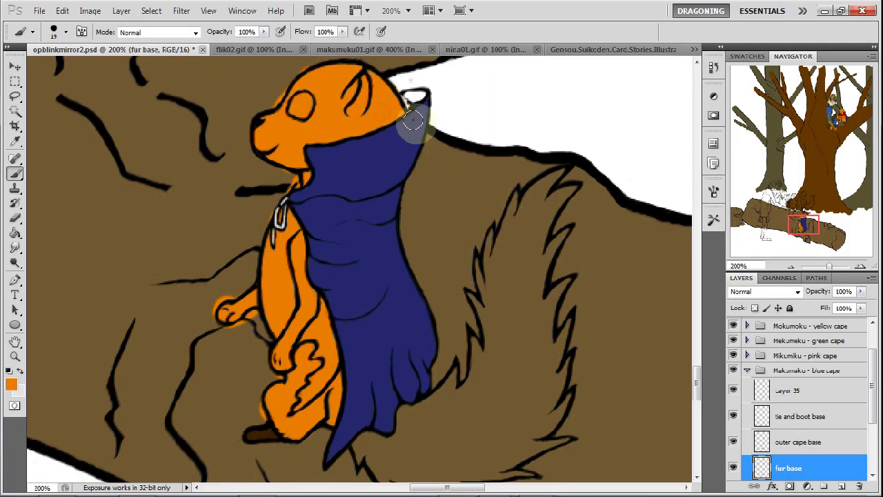
# Paint the blue-caped squirrel's whole bushy tail orange, down to its base below the cape.
pyautogui.moveTo(518, 219)
pyautogui.mouseDown()
pyautogui.moveTo(502, 242)
pyautogui.moveTo(514, 202)
pyautogui.moveTo(559, 174)
pyautogui.moveTo(517, 224)
pyautogui.moveTo(562, 190)
pyautogui.moveTo(507, 307)
pyautogui.moveTo(562, 186)
pyautogui.moveTo(518, 296)
pyautogui.moveTo(560, 229)
pyautogui.moveTo(525, 321)
pyautogui.moveTo(562, 279)
pyautogui.moveTo(517, 367)
pyautogui.moveTo(541, 300)
pyautogui.moveTo(507, 264)
pyautogui.moveTo(506, 216)
pyautogui.moveTo(496, 276)
pyautogui.moveTo(484, 247)
pyautogui.moveTo(489, 230)
pyautogui.moveTo(490, 323)
pyautogui.moveTo(475, 258)
pyautogui.moveTo(504, 350)
pyautogui.moveTo(468, 291)
pyautogui.moveTo(503, 364)
pyautogui.moveTo(503, 324)
pyautogui.moveTo(480, 352)
pyautogui.moveTo(471, 333)
pyautogui.moveTo(462, 442)
pyautogui.moveTo(470, 367)
pyautogui.moveTo(452, 372)
pyautogui.moveTo(430, 435)
pyautogui.moveTo(459, 388)
pyautogui.moveTo(451, 417)
pyautogui.moveTo(428, 422)
pyautogui.moveTo(441, 385)
pyautogui.moveTo(399, 415)
pyautogui.moveTo(390, 442)
pyautogui.moveTo(357, 432)
pyautogui.moveTo(359, 458)
pyautogui.moveTo(380, 472)
pyautogui.moveTo(408, 452)
pyautogui.moveTo(444, 451)
pyautogui.moveTo(541, 334)
pyautogui.moveTo(560, 326)
pyautogui.moveTo(534, 401)
pyautogui.moveTo(563, 357)
pyautogui.moveTo(532, 404)
pyautogui.moveTo(559, 401)
pyautogui.moveTo(496, 454)
pyautogui.mouseUp()
pyautogui.moveTo(810, 210); pyautogui.dragTo(810, 217)
pyautogui.moveTo(523, 325)
pyautogui.mouseDown()
pyautogui.moveTo(535, 351)
pyautogui.moveTo(462, 351)
pyautogui.moveTo(479, 363)
pyautogui.moveTo(441, 359)
pyautogui.moveTo(470, 331)
pyautogui.moveTo(429, 355)
pyautogui.moveTo(408, 343)
pyautogui.moveTo(408, 369)
pyautogui.mouseUp()
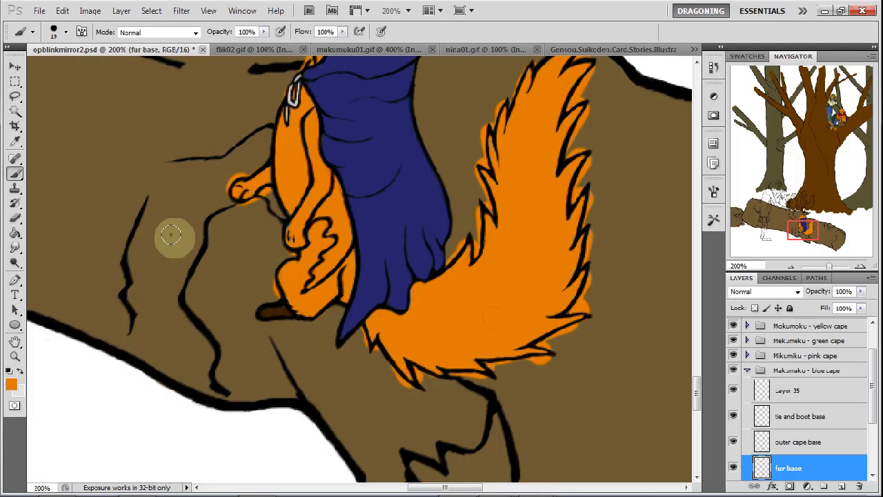
# Erase stray orange along the squirrel's front leg and fill the unpainted gap beneath its outstretched arm.
pyautogui.click(15, 218)
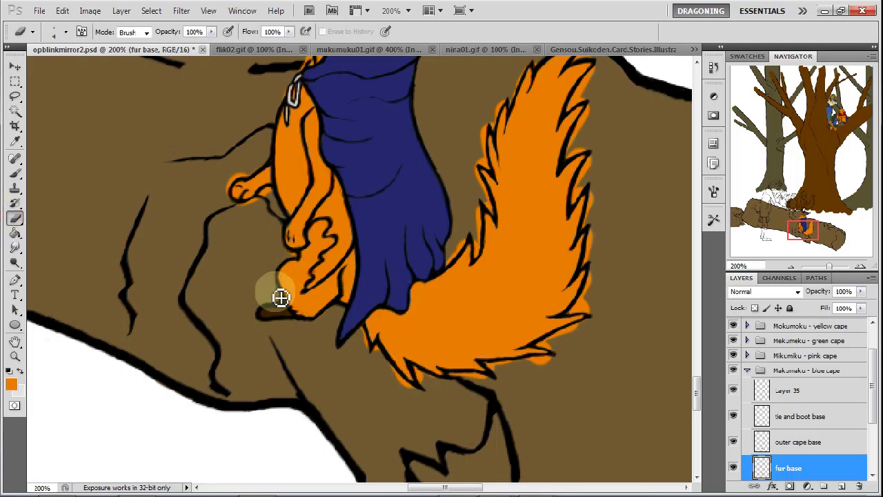
pyautogui.moveTo(283, 274)
pyautogui.mouseDown()
pyautogui.moveTo(296, 258)
pyautogui.moveTo(285, 255)
pyautogui.mouseUp()
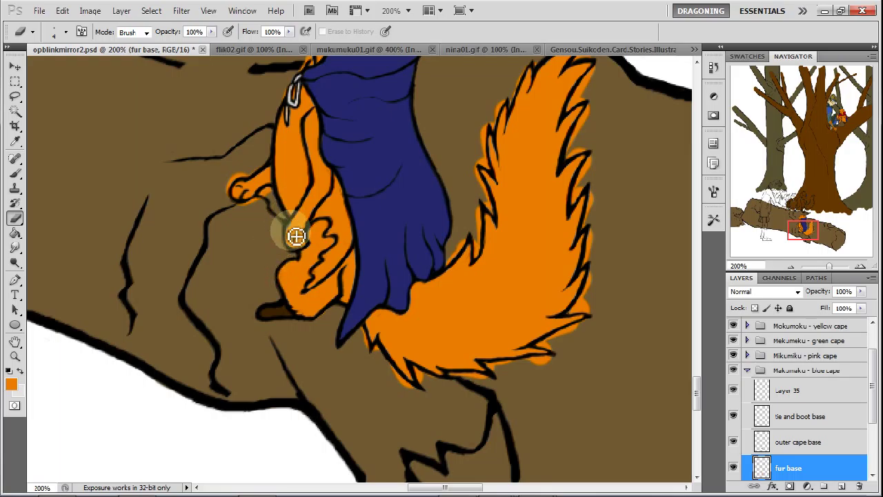
pyautogui.click(14, 173)
pyautogui.moveTo(269, 187); pyautogui.dragTo(278, 200)
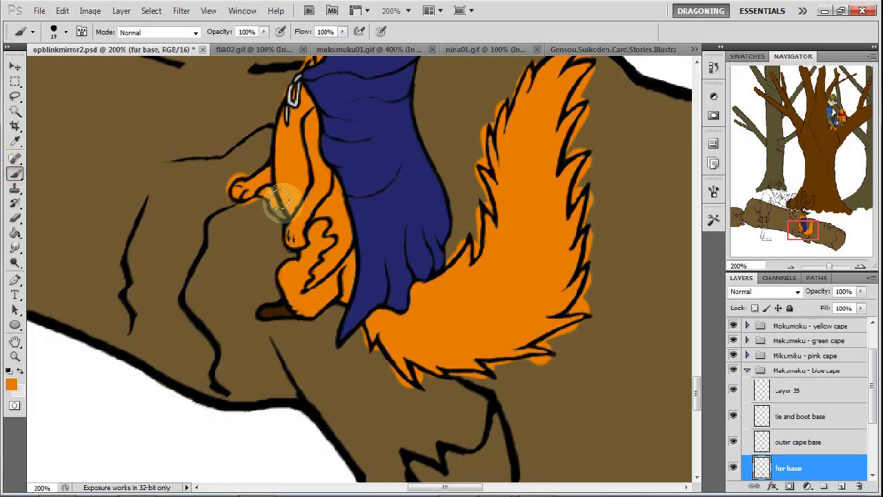
# Erase the orange overspill outside the outlines of the tail, outstretched paw and chest.
pyautogui.click(15, 218)
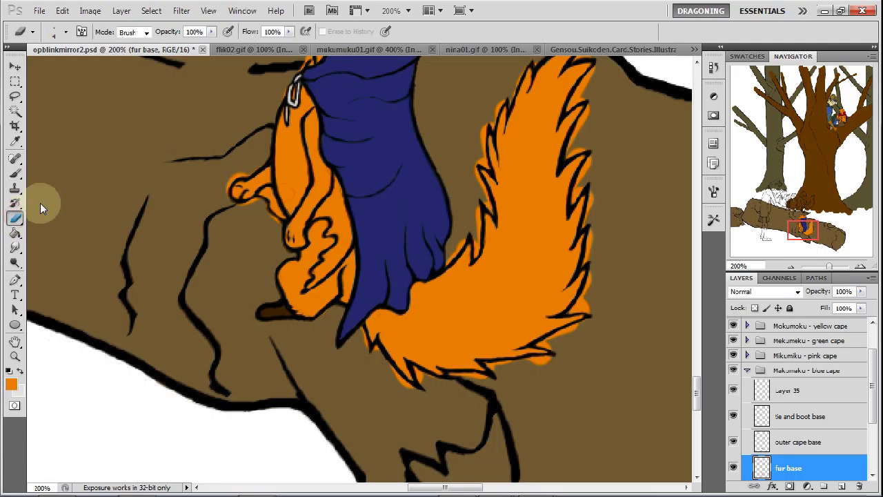
pyautogui.moveTo(264, 205)
pyautogui.mouseDown()
pyautogui.moveTo(287, 228)
pyautogui.moveTo(258, 204)
pyautogui.moveTo(313, 213)
pyautogui.moveTo(288, 249)
pyautogui.moveTo(298, 259)
pyautogui.moveTo(280, 273)
pyautogui.moveTo(276, 292)
pyautogui.moveTo(284, 267)
pyautogui.moveTo(342, 298)
pyautogui.moveTo(332, 325)
pyautogui.moveTo(329, 318)
pyautogui.moveTo(352, 319)
pyautogui.moveTo(344, 359)
pyautogui.moveTo(373, 344)
pyautogui.moveTo(369, 337)
pyautogui.moveTo(376, 366)
pyautogui.moveTo(383, 354)
pyautogui.moveTo(382, 366)
pyautogui.moveTo(420, 401)
pyautogui.moveTo(394, 372)
pyautogui.moveTo(410, 389)
pyautogui.moveTo(436, 374)
pyautogui.moveTo(420, 372)
pyautogui.moveTo(469, 389)
pyautogui.moveTo(455, 382)
pyautogui.moveTo(494, 387)
pyautogui.moveTo(504, 376)
pyautogui.moveTo(492, 370)
pyautogui.moveTo(554, 367)
pyautogui.moveTo(578, 331)
pyautogui.moveTo(605, 319)
pyautogui.moveTo(572, 335)
pyautogui.moveTo(607, 315)
pyautogui.moveTo(585, 315)
pyautogui.moveTo(596, 317)
pyautogui.moveTo(596, 276)
pyautogui.moveTo(583, 311)
pyautogui.moveTo(599, 203)
pyautogui.moveTo(587, 232)
pyautogui.moveTo(586, 125)
pyautogui.moveTo(575, 144)
pyautogui.moveTo(595, 106)
pyautogui.moveTo(580, 138)
pyautogui.moveTo(587, 106)
pyautogui.moveTo(576, 112)
pyautogui.moveTo(591, 81)
pyautogui.moveTo(600, 132)
pyautogui.moveTo(554, 193)
pyautogui.moveTo(487, 162)
pyautogui.moveTo(499, 108)
pyautogui.moveTo(518, 89)
pyautogui.moveTo(477, 175)
pyautogui.moveTo(479, 168)
pyautogui.moveTo(491, 203)
pyautogui.moveTo(479, 207)
pyautogui.moveTo(481, 254)
pyautogui.moveTo(483, 213)
pyautogui.moveTo(481, 246)
pyautogui.moveTo(473, 239)
pyautogui.moveTo(462, 256)
pyautogui.moveTo(484, 217)
pyautogui.mouseUp()
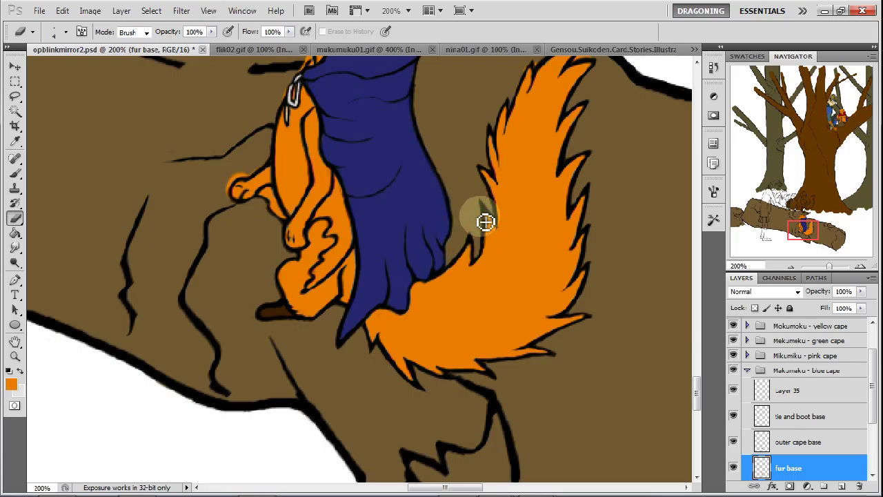
pyautogui.click(256, 177)
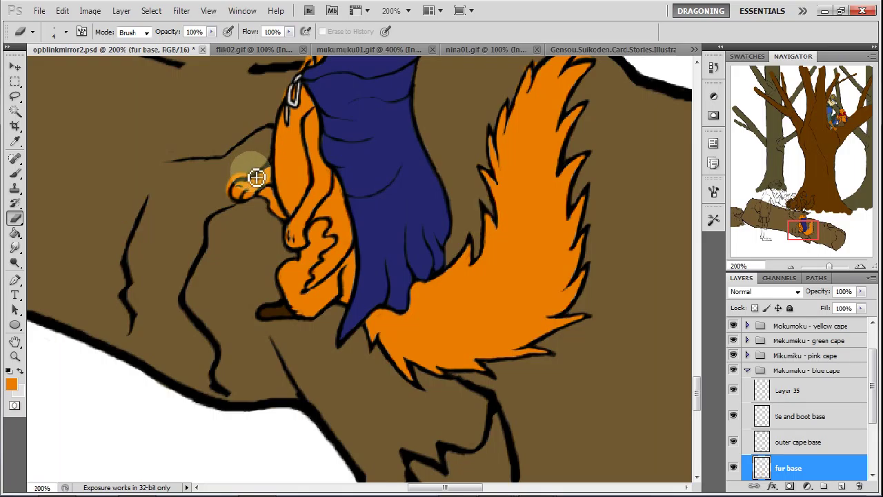
pyautogui.moveTo(262, 176)
pyautogui.mouseDown()
pyautogui.moveTo(234, 183)
pyautogui.moveTo(228, 196)
pyautogui.moveTo(246, 179)
pyautogui.moveTo(234, 187)
pyautogui.moveTo(232, 196)
pyautogui.moveTo(243, 180)
pyautogui.moveTo(231, 206)
pyautogui.moveTo(233, 191)
pyautogui.moveTo(256, 180)
pyautogui.moveTo(278, 134)
pyautogui.mouseUp()
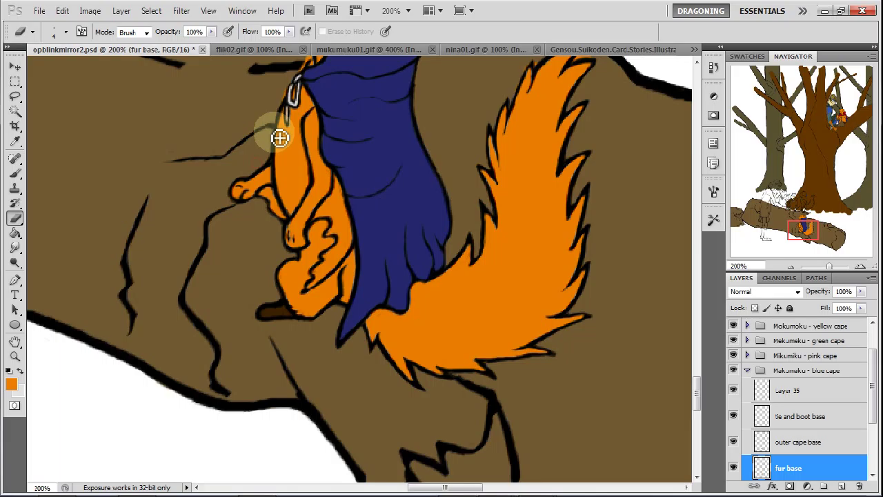
# Erase the remaining orange overspill around the tail tip, neck, head and raised cape collar.
pyautogui.moveTo(803, 230); pyautogui.dragTo(805, 225)
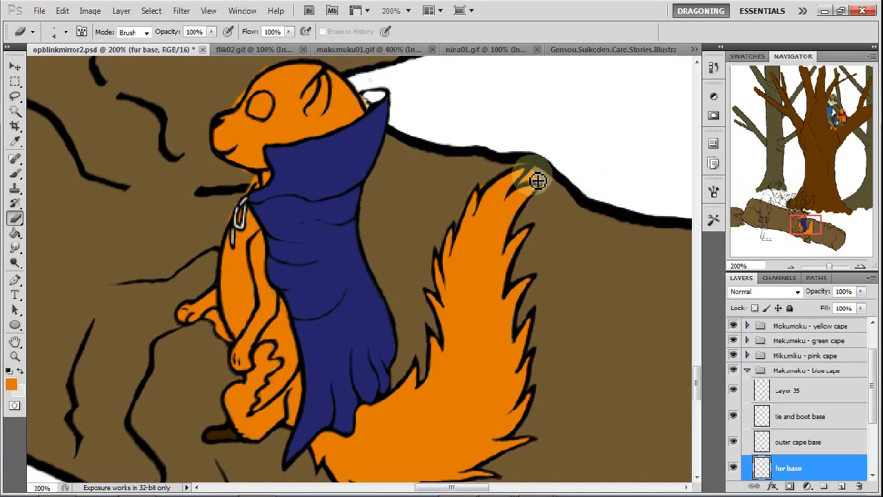
pyautogui.moveTo(532, 183)
pyautogui.mouseDown()
pyautogui.moveTo(486, 192)
pyautogui.moveTo(482, 183)
pyautogui.moveTo(465, 213)
pyautogui.mouseUp()
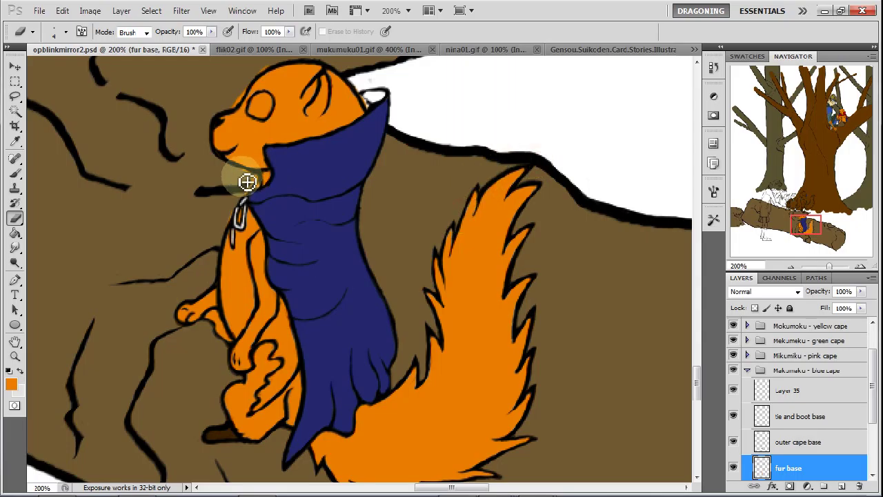
pyautogui.moveTo(252, 179)
pyautogui.mouseDown()
pyautogui.moveTo(266, 181)
pyautogui.moveTo(233, 207)
pyautogui.moveTo(246, 107)
pyautogui.moveTo(234, 105)
pyautogui.moveTo(268, 69)
pyautogui.moveTo(242, 92)
pyautogui.moveTo(384, 92)
pyautogui.mouseUp()
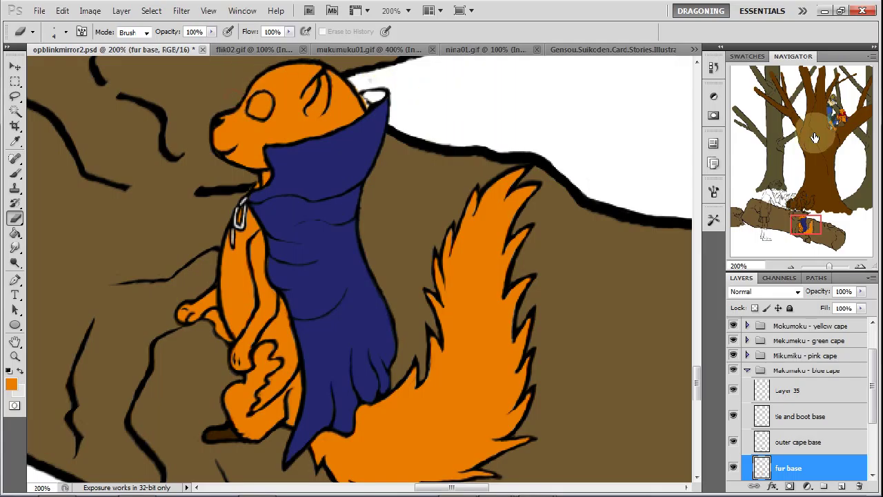
pyautogui.moveTo(806, 225); pyautogui.dragTo(804, 221)
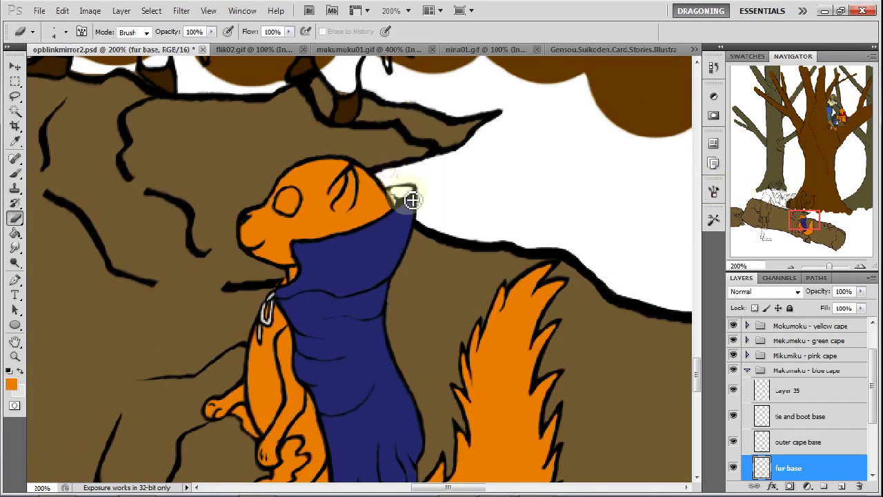
pyautogui.moveTo(385, 177); pyautogui.dragTo(405, 213)
pyautogui.moveTo(394, 179)
pyautogui.mouseDown()
pyautogui.moveTo(375, 167)
pyautogui.moveTo(371, 147)
pyautogui.mouseUp()
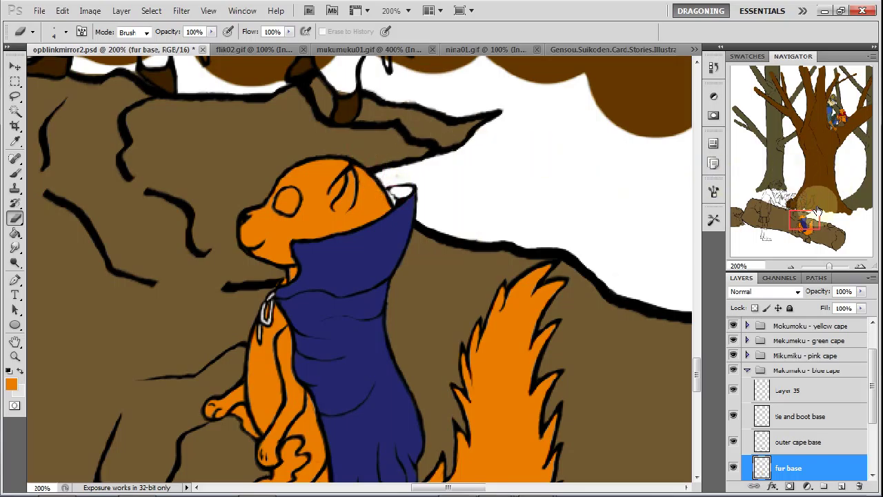
# Hide the blue-caped squirrel's line art on Layer 35 to inspect the flat colours, and show it again.
pyautogui.moveTo(806, 223); pyautogui.dragTo(804, 224)
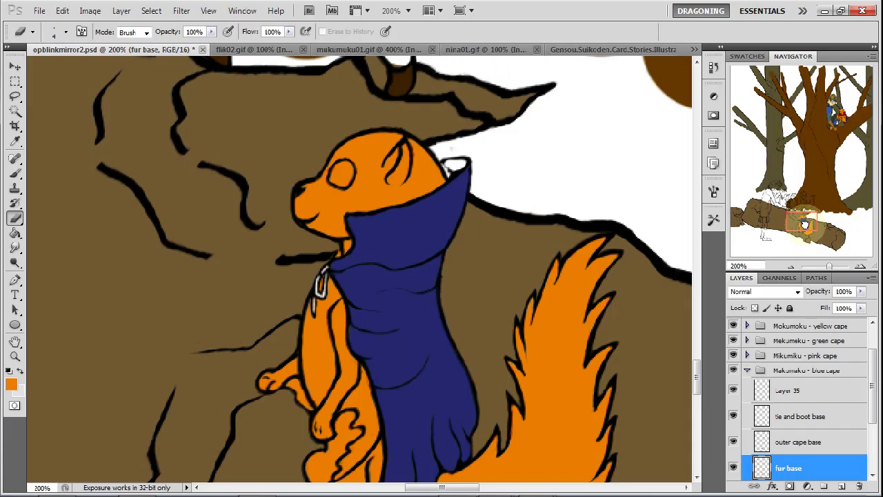
pyautogui.moveTo(804, 225); pyautogui.dragTo(804, 224)
pyautogui.click(733, 390)
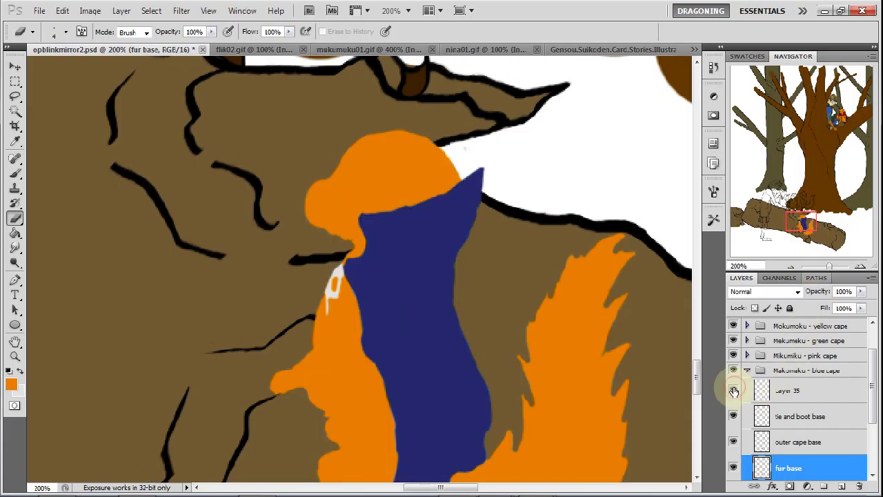
pyautogui.click(733, 390)
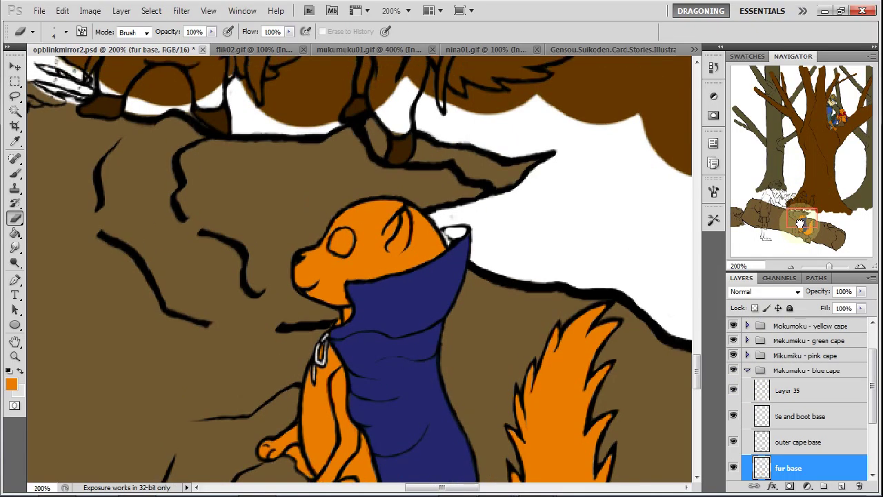
# Collapse the blue cape group and move the Mikumiku - pink cape group directly above the Mokumoku - yellow cape group, outside it.
pyautogui.moveTo(800, 223); pyautogui.dragTo(803, 203)
pyautogui.click(747, 370)
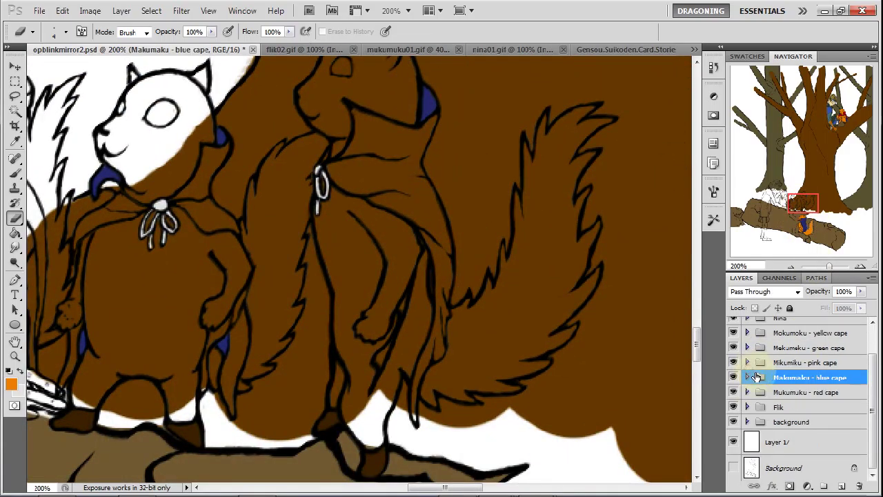
pyautogui.click(783, 364)
pyautogui.moveTo(783, 366); pyautogui.dragTo(789, 342)
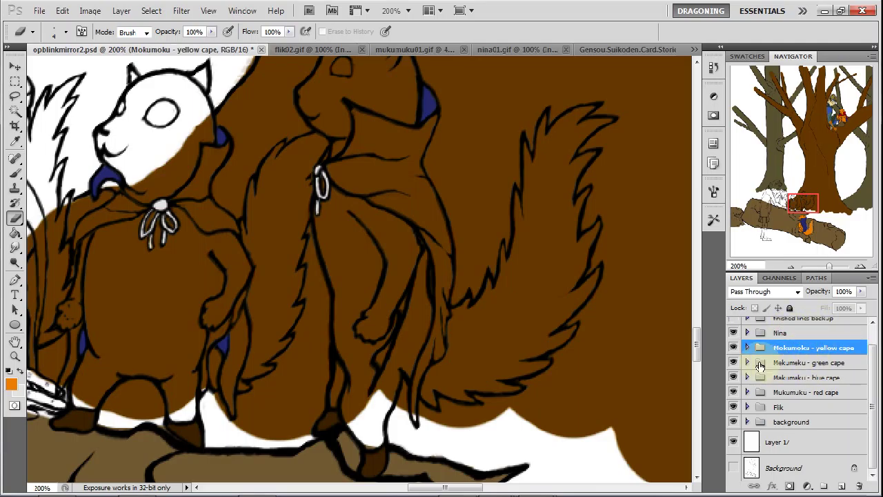
pyautogui.click(747, 333)
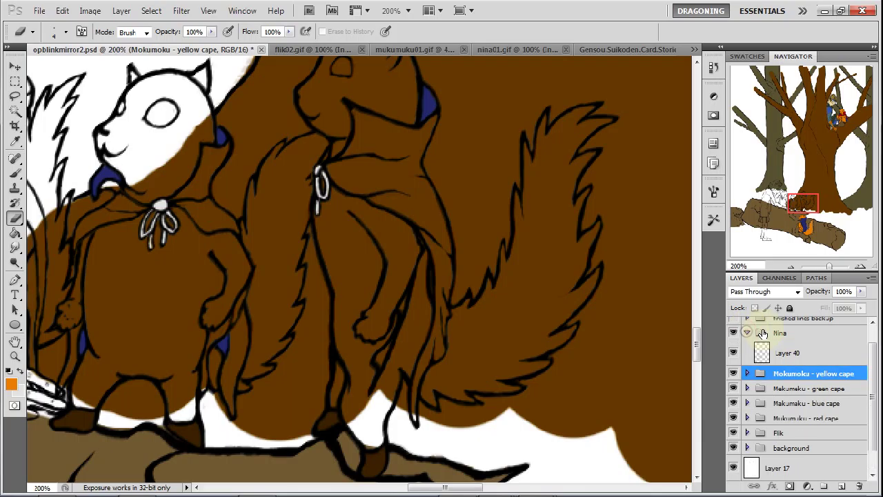
pyautogui.click(747, 334)
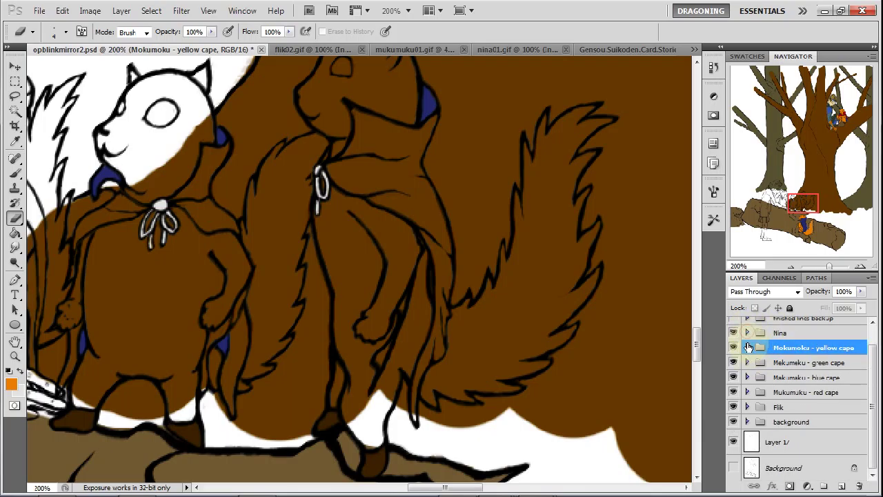
pyautogui.click(747, 347)
pyautogui.moveTo(797, 436); pyautogui.dragTo(795, 344)
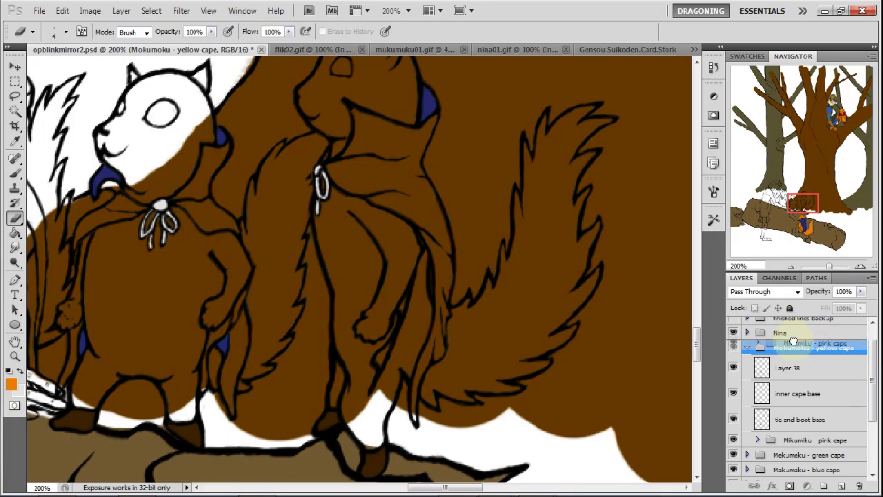
pyautogui.moveTo(793, 343); pyautogui.dragTo(796, 344)
pyautogui.click(747, 362)
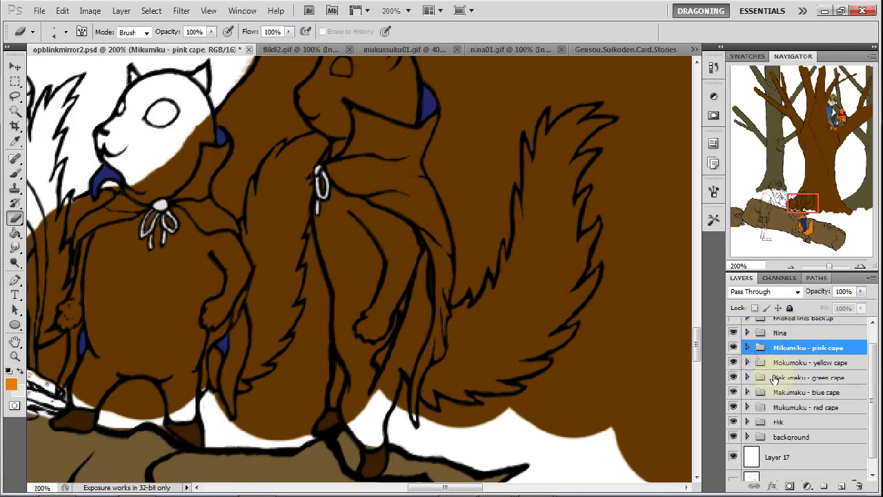
# Toggle the visibility of the green, yellow, pink and blue cape groups to identify which squirrel each contains.
pyautogui.click(734, 377)
pyautogui.click(735, 376)
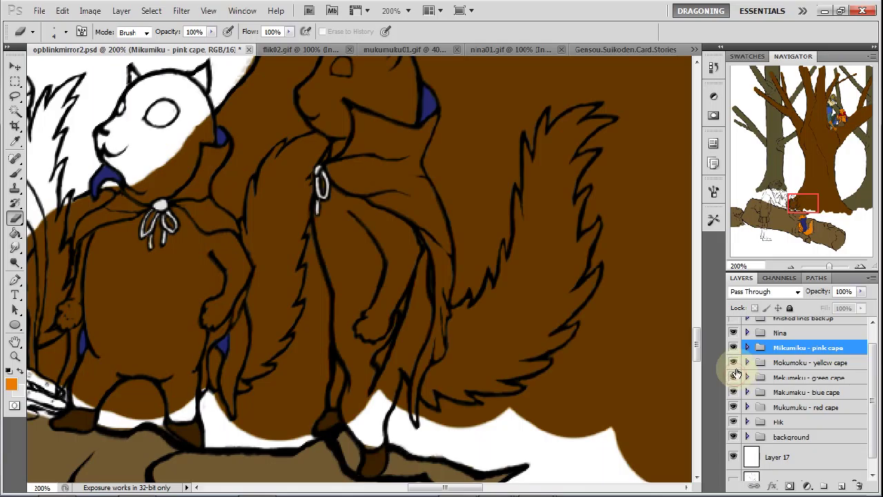
pyautogui.click(734, 362)
pyautogui.click(734, 361)
pyautogui.click(734, 347)
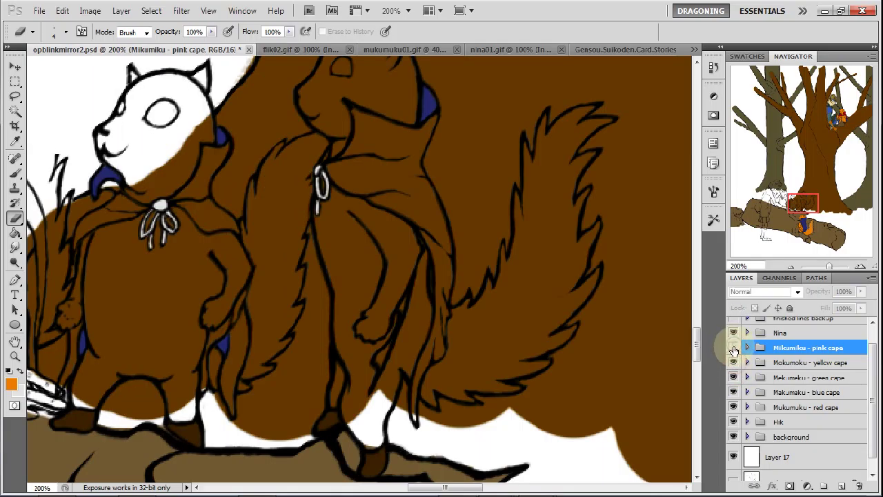
pyautogui.click(734, 348)
pyautogui.click(795, 393)
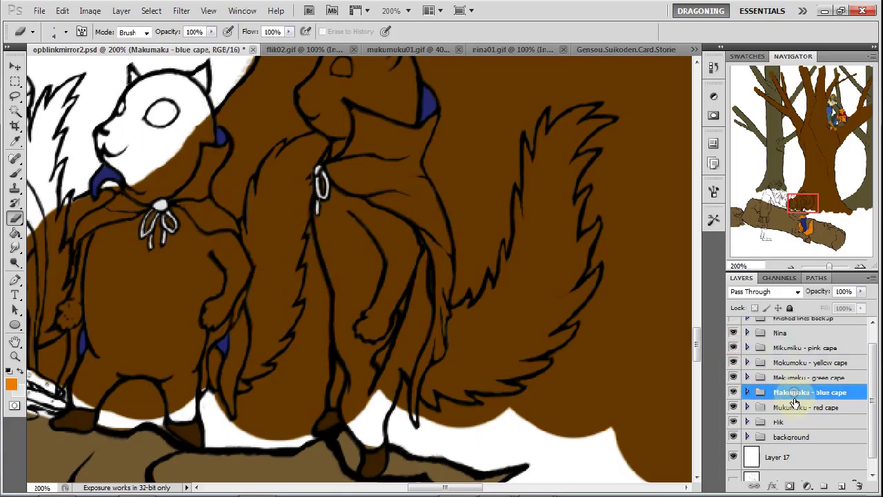
pyautogui.click(734, 393)
pyautogui.click(733, 377)
pyautogui.click(733, 377)
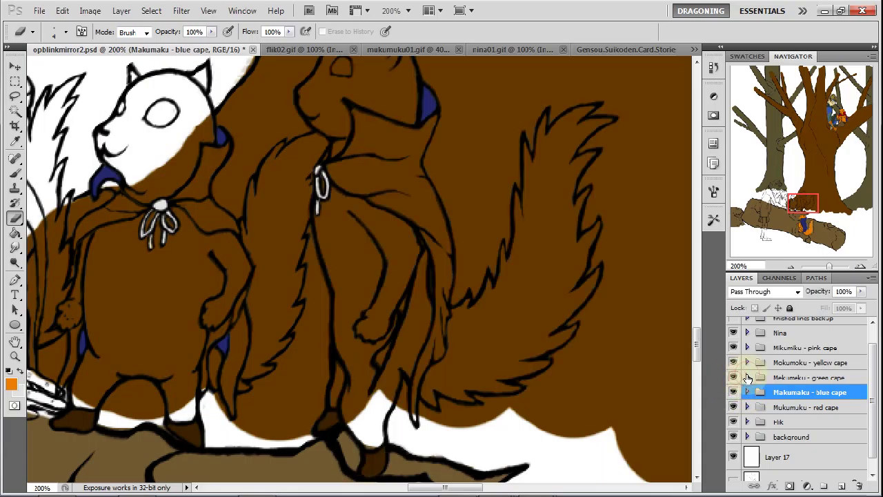
# Add a layer named "fur base" to the Mekumeku - green cape group and place it beneath inner cape base.
pyautogui.click(746, 377)
pyautogui.click(811, 452)
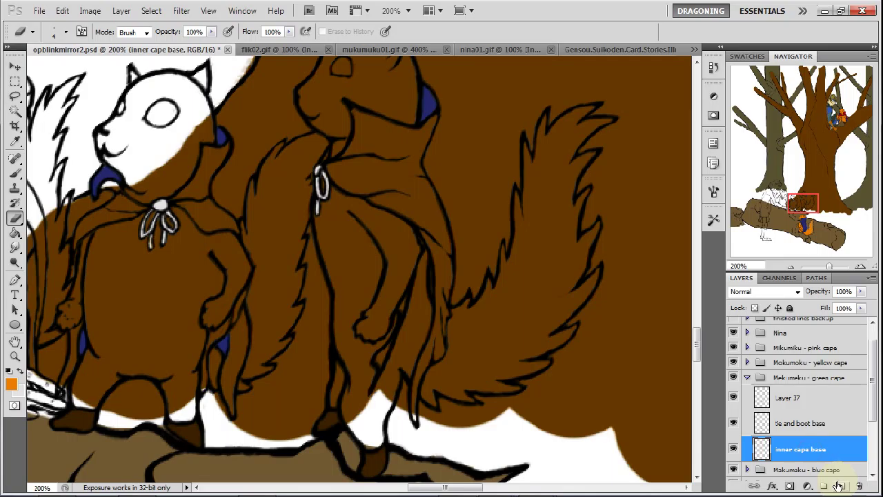
pyautogui.click(839, 486)
pyautogui.rightClick(821, 455)
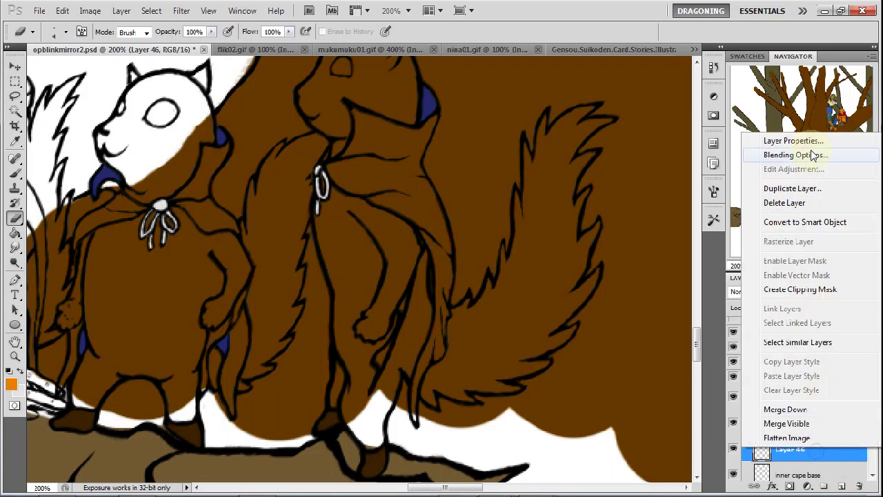
pyautogui.click(794, 141)
pyautogui.write('fur base')
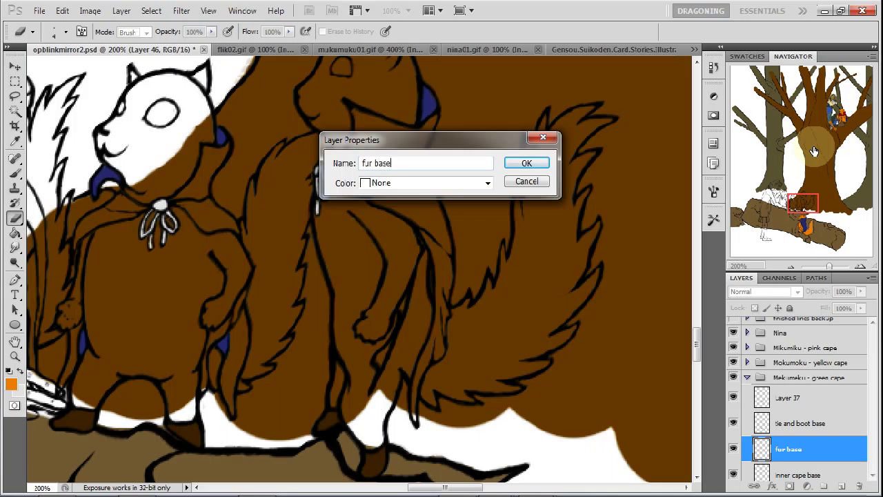
pyautogui.press('Return')
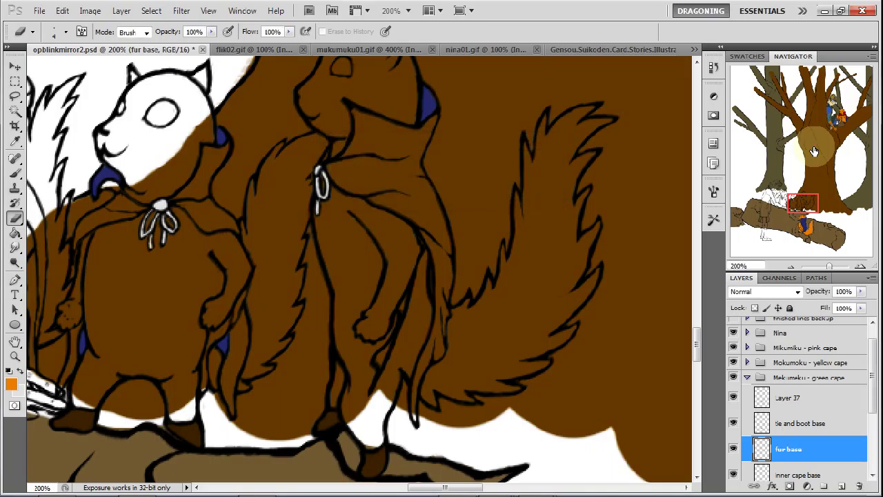
pyautogui.moveTo(808, 453)
pyautogui.mouseDown()
pyautogui.moveTo(812, 475)
pyautogui.moveTo(814, 463)
pyautogui.mouseUp()
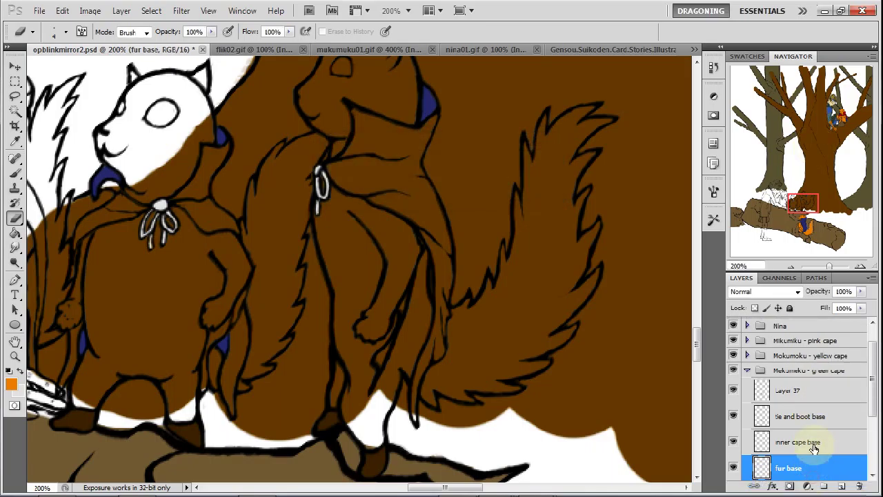
# Paint flat orange over the green-caped squirrel's body, legs, lower face and tail on the fur base layer with the Brush tool.
pyautogui.click(15, 172)
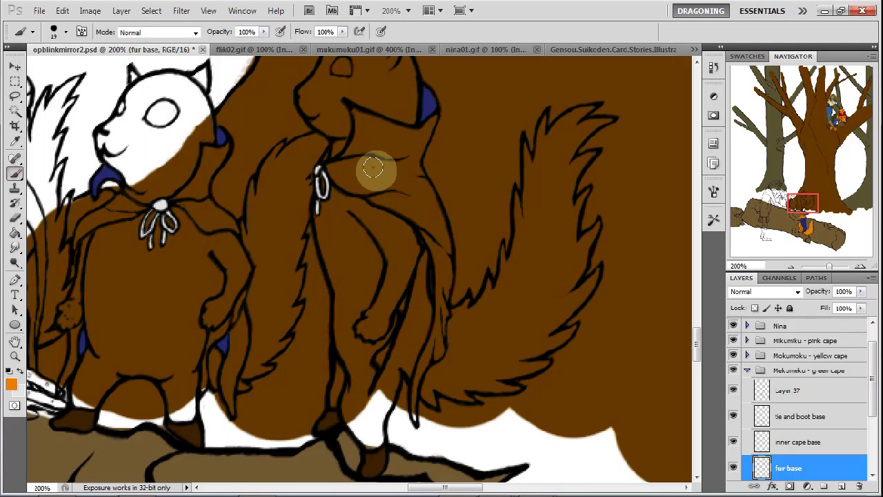
pyautogui.moveTo(354, 202)
pyautogui.mouseDown()
pyautogui.moveTo(332, 198)
pyautogui.moveTo(336, 250)
pyautogui.moveTo(357, 215)
pyautogui.moveTo(384, 233)
pyautogui.moveTo(386, 224)
pyautogui.moveTo(407, 269)
pyautogui.moveTo(376, 362)
pyautogui.mouseUp()
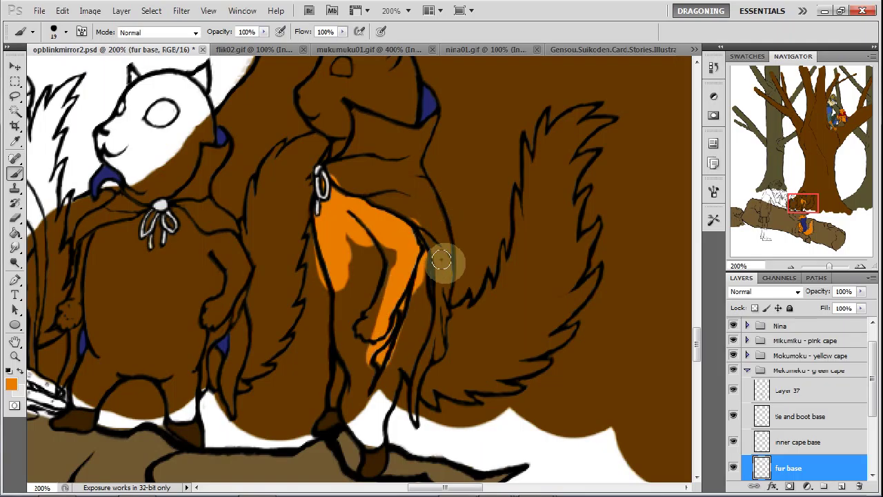
pyautogui.moveTo(415, 292)
pyautogui.mouseDown()
pyautogui.moveTo(411, 338)
pyautogui.moveTo(416, 293)
pyautogui.moveTo(401, 308)
pyautogui.moveTo(396, 359)
pyautogui.moveTo(369, 409)
pyautogui.moveTo(346, 400)
pyautogui.moveTo(365, 421)
pyautogui.moveTo(340, 379)
pyautogui.moveTo(333, 395)
pyautogui.moveTo(348, 315)
pyautogui.moveTo(372, 372)
pyautogui.moveTo(364, 241)
pyautogui.moveTo(345, 303)
pyautogui.moveTo(387, 278)
pyautogui.moveTo(337, 240)
pyautogui.moveTo(323, 184)
pyautogui.moveTo(338, 135)
pyautogui.moveTo(333, 140)
pyautogui.moveTo(321, 105)
pyautogui.moveTo(323, 122)
pyautogui.moveTo(316, 118)
pyautogui.moveTo(304, 90)
pyautogui.moveTo(364, 84)
pyautogui.moveTo(388, 95)
pyautogui.mouseUp()
pyautogui.moveTo(467, 315)
pyautogui.mouseDown()
pyautogui.moveTo(462, 300)
pyautogui.moveTo(438, 381)
pyautogui.moveTo(433, 373)
pyautogui.moveTo(447, 394)
pyautogui.moveTo(486, 362)
pyautogui.mouseUp()
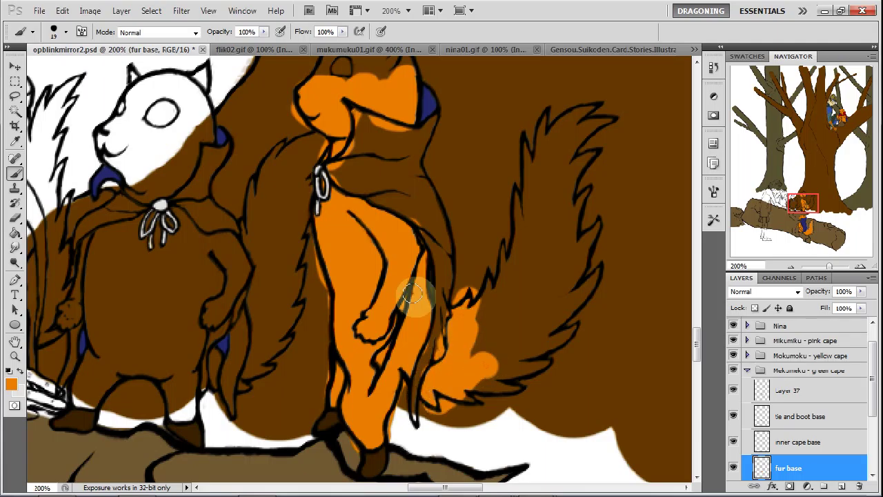
pyautogui.moveTo(510, 333)
pyautogui.mouseDown()
pyautogui.moveTo(516, 365)
pyautogui.moveTo(520, 357)
pyautogui.moveTo(497, 379)
pyautogui.moveTo(543, 352)
pyautogui.moveTo(500, 383)
pyautogui.moveTo(526, 358)
pyautogui.moveTo(476, 386)
pyautogui.moveTo(559, 302)
pyautogui.moveTo(561, 331)
pyautogui.moveTo(561, 308)
pyautogui.moveTo(589, 273)
pyautogui.moveTo(545, 311)
pyautogui.moveTo(591, 223)
pyautogui.moveTo(554, 261)
pyautogui.moveTo(581, 186)
pyautogui.moveTo(548, 279)
pyautogui.moveTo(586, 155)
pyautogui.moveTo(532, 242)
pyautogui.moveTo(600, 122)
pyautogui.moveTo(579, 122)
pyautogui.moveTo(585, 109)
pyautogui.moveTo(544, 152)
pyautogui.moveTo(562, 119)
pyautogui.moveTo(530, 176)
pyautogui.moveTo(543, 113)
pyautogui.moveTo(523, 202)
pyautogui.moveTo(520, 158)
pyautogui.moveTo(526, 224)
pyautogui.moveTo(522, 233)
pyautogui.moveTo(514, 215)
pyautogui.moveTo(516, 291)
pyautogui.moveTo(553, 166)
pyautogui.moveTo(536, 238)
pyautogui.moveTo(556, 203)
pyautogui.moveTo(548, 273)
pyautogui.moveTo(563, 216)
pyautogui.moveTo(516, 340)
pyautogui.moveTo(567, 279)
pyautogui.moveTo(529, 340)
pyautogui.moveTo(566, 298)
pyautogui.moveTo(524, 304)
pyautogui.moveTo(504, 324)
pyautogui.moveTo(504, 253)
pyautogui.moveTo(492, 311)
pyautogui.moveTo(502, 249)
pyautogui.moveTo(496, 298)
pyautogui.moveTo(483, 277)
pyautogui.moveTo(469, 342)
pyautogui.moveTo(476, 298)
pyautogui.moveTo(456, 352)
pyautogui.moveTo(479, 360)
pyautogui.mouseUp()
pyautogui.moveTo(363, 340); pyautogui.dragTo(366, 345)
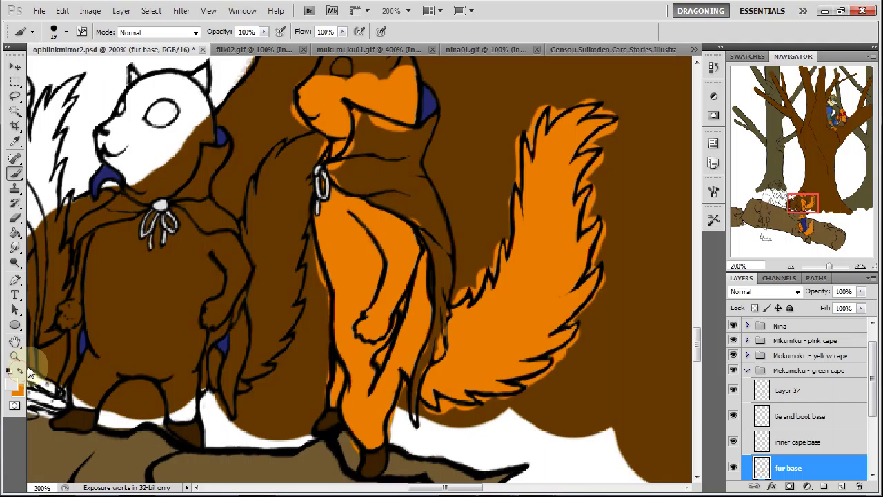
# Sample the dark blue cape lining, dab it at the green-caped squirrel's neck on the inner cape base layer, and erase the excess.
pyautogui.click(15, 141)
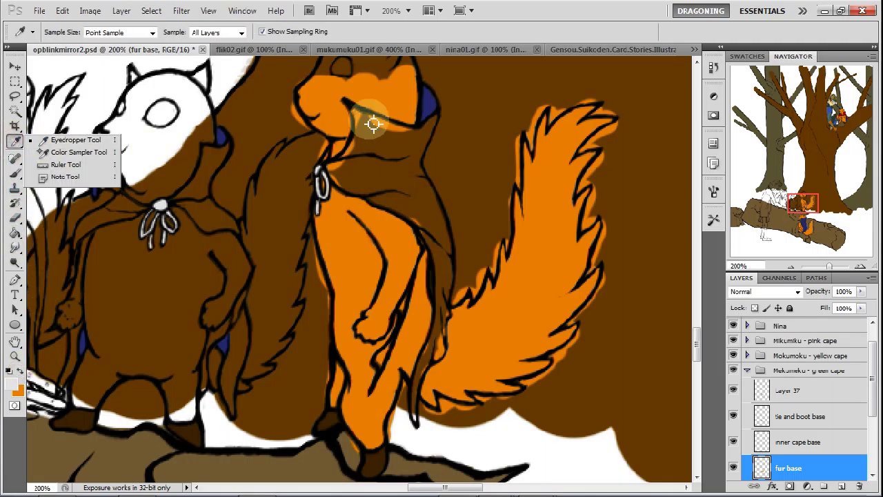
pyautogui.click(431, 103)
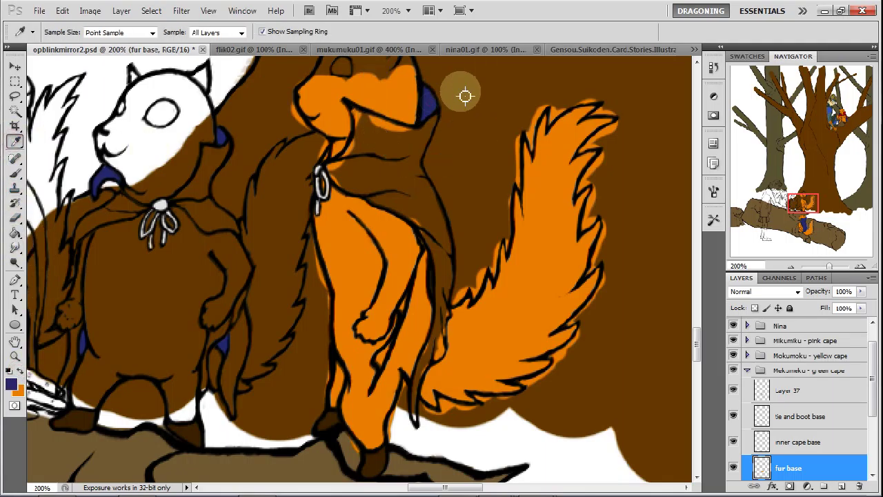
pyautogui.click(811, 445)
pyautogui.click(16, 174)
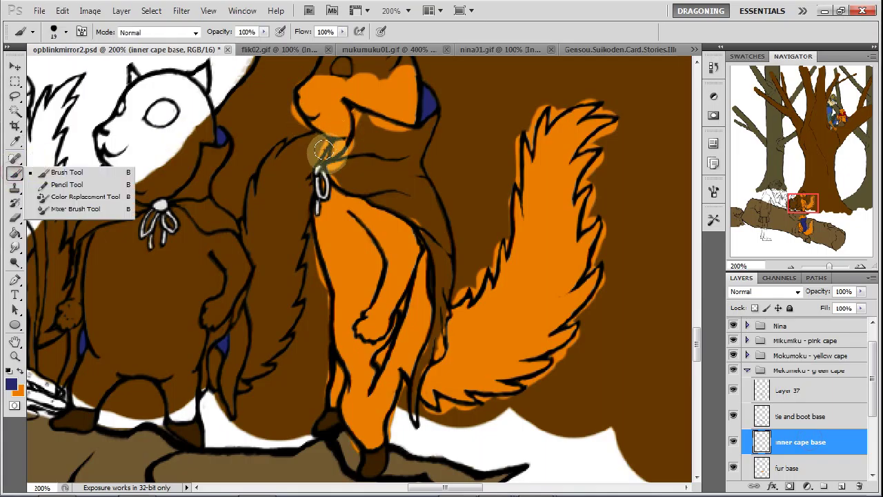
pyautogui.click(323, 152)
pyautogui.click(15, 218)
pyautogui.moveTo(343, 160)
pyautogui.mouseDown()
pyautogui.moveTo(327, 182)
pyautogui.moveTo(331, 145)
pyautogui.moveTo(318, 160)
pyautogui.moveTo(333, 142)
pyautogui.moveTo(320, 155)
pyautogui.moveTo(328, 159)
pyautogui.moveTo(316, 173)
pyautogui.moveTo(353, 122)
pyautogui.moveTo(388, 115)
pyautogui.mouseUp()
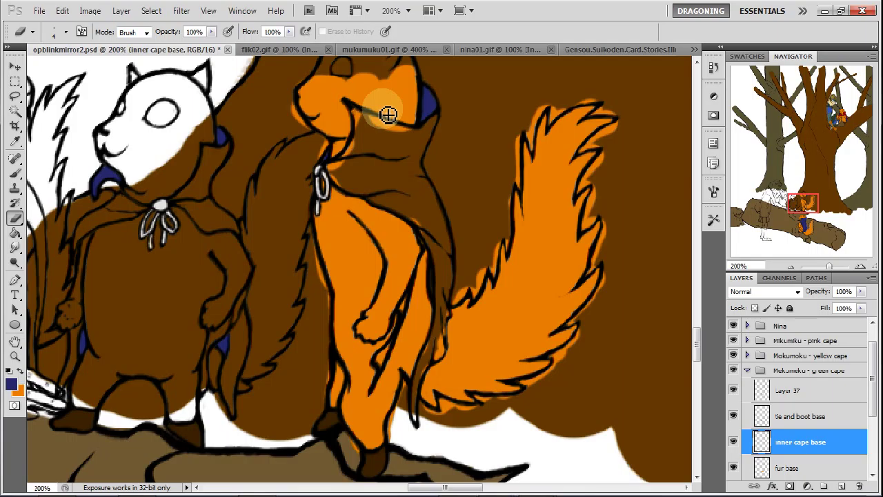
pyautogui.moveTo(387, 114); pyautogui.dragTo(403, 118)
# Restore orange as the foreground colour and erase the fur base overspill around the green-caped squirrel's body, tail and muzzle.
pyautogui.click(806, 467)
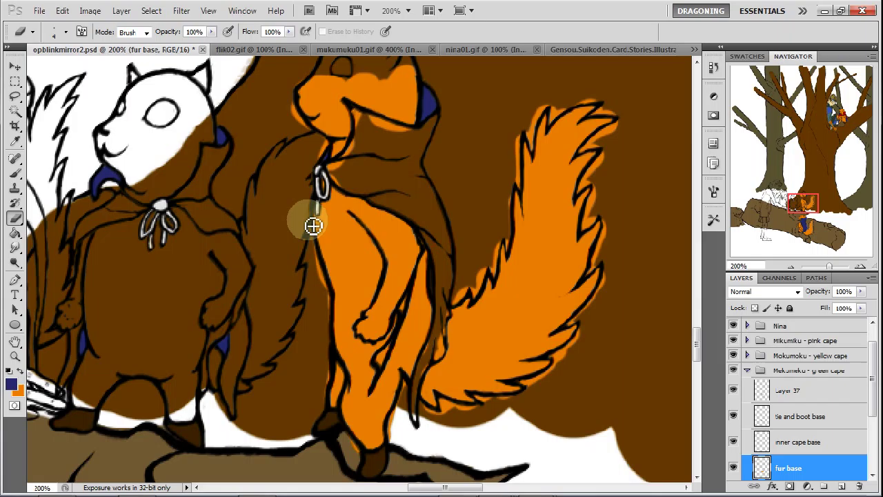
pyautogui.click(21, 370)
pyautogui.moveTo(323, 261)
pyautogui.mouseDown()
pyautogui.moveTo(334, 321)
pyautogui.moveTo(333, 298)
pyautogui.moveTo(330, 395)
pyautogui.moveTo(364, 461)
pyautogui.moveTo(363, 454)
pyautogui.moveTo(408, 451)
pyautogui.moveTo(406, 462)
pyautogui.moveTo(394, 432)
pyautogui.moveTo(409, 386)
pyautogui.moveTo(439, 352)
pyautogui.moveTo(430, 427)
pyautogui.moveTo(430, 414)
pyautogui.moveTo(446, 422)
pyautogui.moveTo(433, 415)
pyautogui.moveTo(453, 412)
pyautogui.moveTo(444, 403)
pyautogui.moveTo(453, 416)
pyautogui.moveTo(469, 417)
pyautogui.moveTo(444, 405)
pyautogui.moveTo(467, 413)
pyautogui.mouseUp()
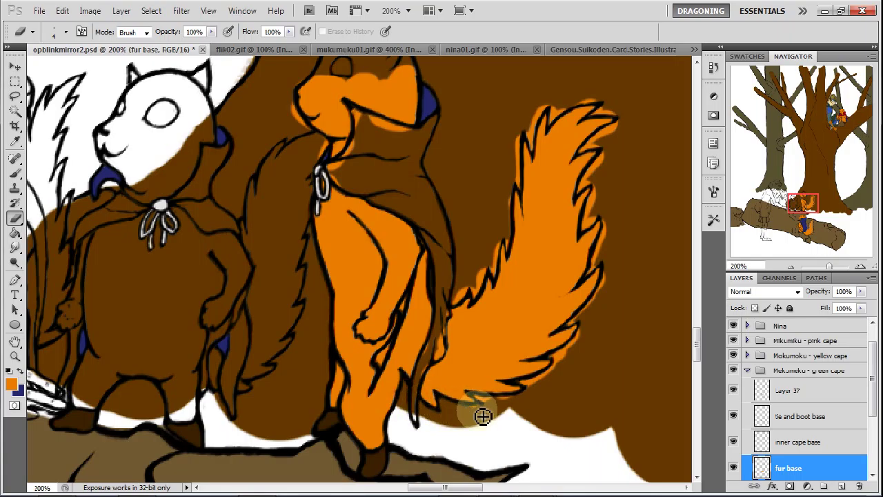
pyautogui.moveTo(494, 406)
pyautogui.mouseDown()
pyautogui.moveTo(522, 407)
pyautogui.moveTo(497, 405)
pyautogui.moveTo(545, 393)
pyautogui.moveTo(518, 388)
pyautogui.moveTo(549, 381)
pyautogui.moveTo(542, 387)
pyautogui.moveTo(567, 366)
pyautogui.moveTo(565, 374)
pyautogui.moveTo(570, 359)
pyautogui.moveTo(555, 360)
pyautogui.moveTo(584, 344)
pyautogui.moveTo(568, 358)
pyautogui.moveTo(593, 325)
pyautogui.moveTo(571, 331)
pyautogui.moveTo(611, 289)
pyautogui.moveTo(592, 315)
pyautogui.moveTo(614, 280)
pyautogui.moveTo(596, 308)
pyautogui.moveTo(611, 279)
pyautogui.moveTo(606, 264)
pyautogui.moveTo(595, 277)
pyautogui.moveTo(612, 230)
pyautogui.moveTo(599, 263)
pyautogui.moveTo(610, 214)
pyautogui.moveTo(590, 237)
pyautogui.moveTo(601, 220)
pyautogui.moveTo(590, 234)
pyautogui.moveTo(594, 202)
pyautogui.moveTo(587, 234)
pyautogui.moveTo(597, 227)
pyautogui.moveTo(598, 199)
pyautogui.moveTo(601, 213)
pyautogui.moveTo(594, 216)
pyautogui.moveTo(597, 185)
pyautogui.moveTo(584, 197)
pyautogui.moveTo(609, 158)
pyautogui.moveTo(590, 194)
pyautogui.moveTo(603, 161)
pyautogui.moveTo(589, 155)
pyautogui.moveTo(611, 131)
pyautogui.moveTo(619, 134)
pyautogui.moveTo(607, 142)
pyautogui.moveTo(597, 203)
pyautogui.moveTo(621, 115)
pyautogui.moveTo(604, 115)
pyautogui.moveTo(619, 122)
pyautogui.moveTo(609, 108)
pyautogui.moveTo(576, 99)
pyautogui.moveTo(568, 116)
pyautogui.moveTo(536, 115)
pyautogui.moveTo(532, 142)
pyautogui.moveTo(538, 134)
pyautogui.moveTo(520, 137)
pyautogui.moveTo(514, 239)
pyautogui.moveTo(504, 241)
pyautogui.moveTo(499, 271)
pyautogui.moveTo(453, 306)
pyautogui.moveTo(493, 262)
pyautogui.mouseUp()
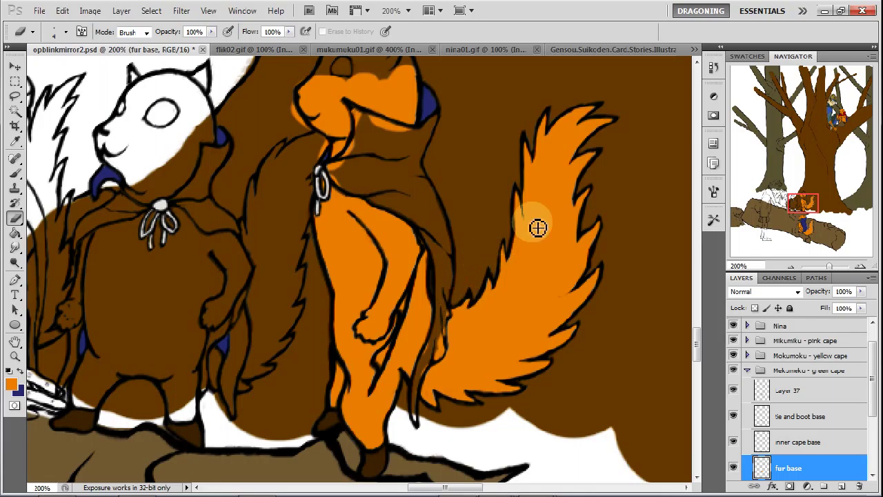
pyautogui.moveTo(788, 203); pyautogui.dragTo(784, 200)
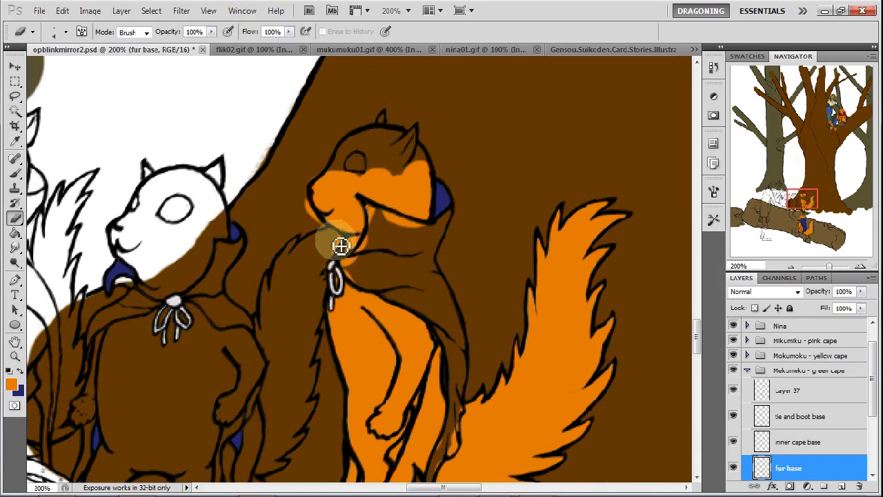
pyautogui.moveTo(346, 245)
pyautogui.mouseDown()
pyautogui.moveTo(359, 201)
pyautogui.moveTo(309, 203)
pyautogui.moveTo(326, 236)
pyautogui.moveTo(325, 226)
pyautogui.moveTo(339, 240)
pyautogui.moveTo(312, 183)
pyautogui.mouseUp()
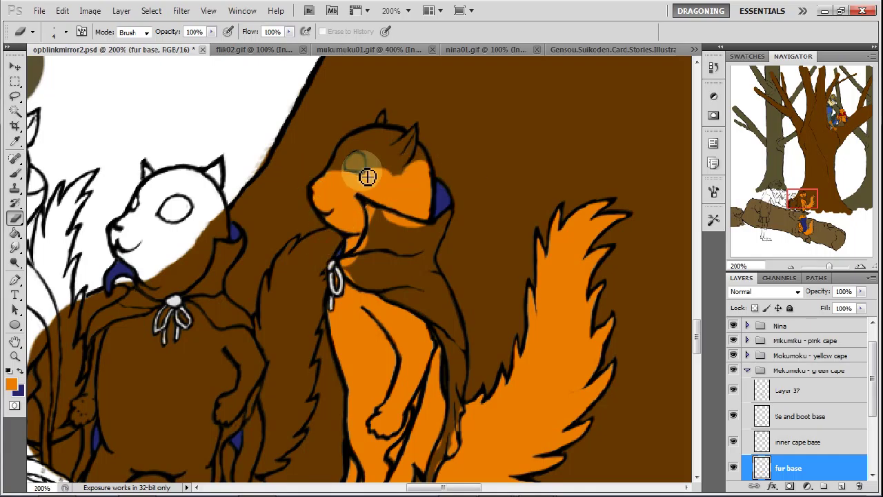
# Fill the rest of the green-caped squirrel's head and ears with orange and erase the overspill outside the outline.
pyautogui.click(15, 174)
pyautogui.moveTo(345, 152)
pyautogui.mouseDown()
pyautogui.moveTo(372, 140)
pyautogui.moveTo(380, 121)
pyautogui.moveTo(370, 157)
pyautogui.moveTo(396, 138)
pyautogui.moveTo(402, 155)
pyautogui.moveTo(407, 133)
pyautogui.moveTo(401, 166)
pyautogui.moveTo(418, 172)
pyautogui.moveTo(414, 185)
pyautogui.moveTo(359, 153)
pyautogui.moveTo(355, 160)
pyautogui.moveTo(423, 153)
pyautogui.moveTo(409, 166)
pyautogui.moveTo(416, 188)
pyautogui.mouseUp()
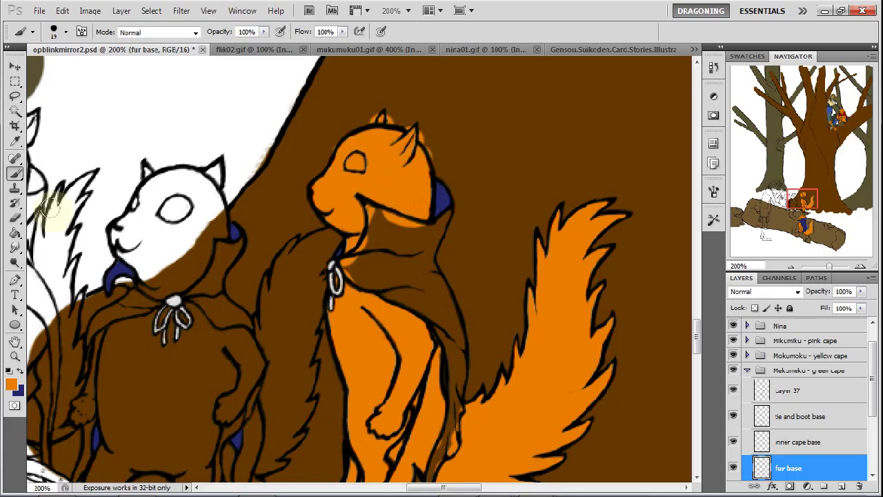
pyautogui.click(15, 217)
pyautogui.moveTo(425, 144); pyautogui.dragTo(444, 180)
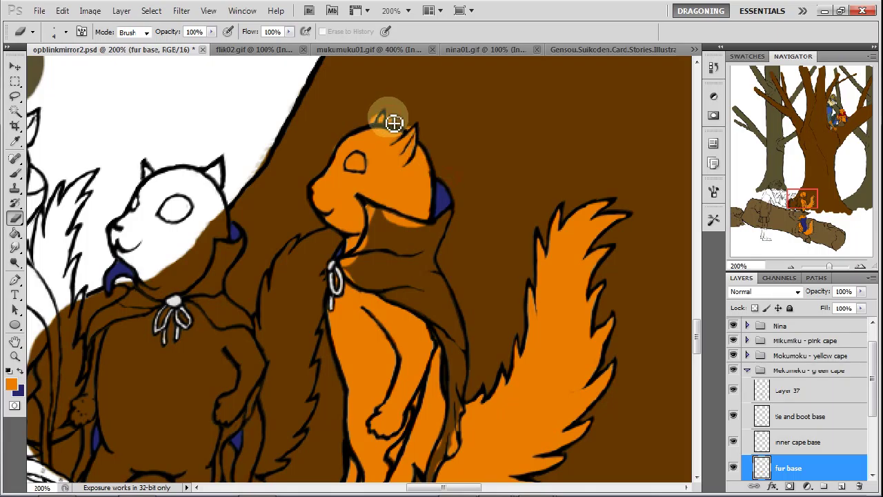
pyautogui.moveTo(412, 132)
pyautogui.mouseDown()
pyautogui.moveTo(385, 111)
pyautogui.moveTo(378, 124)
pyautogui.moveTo(384, 102)
pyautogui.moveTo(334, 161)
pyautogui.moveTo(395, 101)
pyautogui.mouseUp()
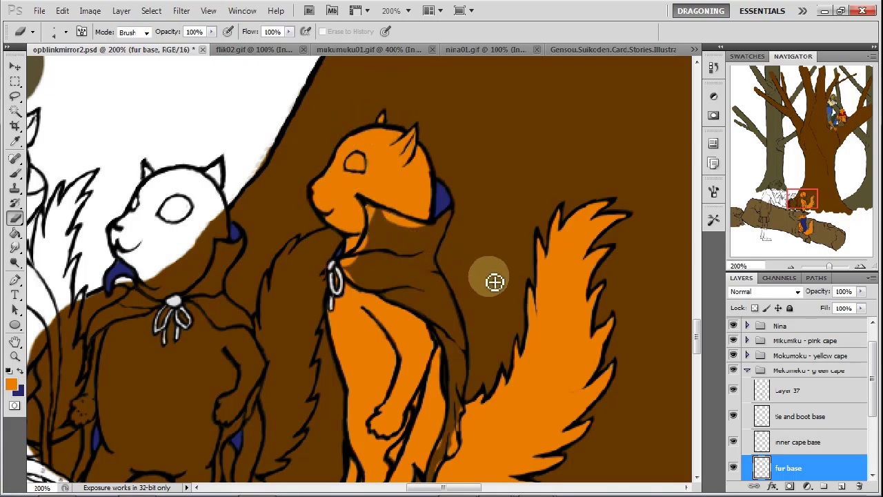
# Add a layer named "fur base" beneath tie and boot base in the Mokumoku - yellow cape group.
pyautogui.moveTo(804, 198); pyautogui.dragTo(805, 205)
pyautogui.moveTo(807, 205); pyautogui.dragTo(797, 198)
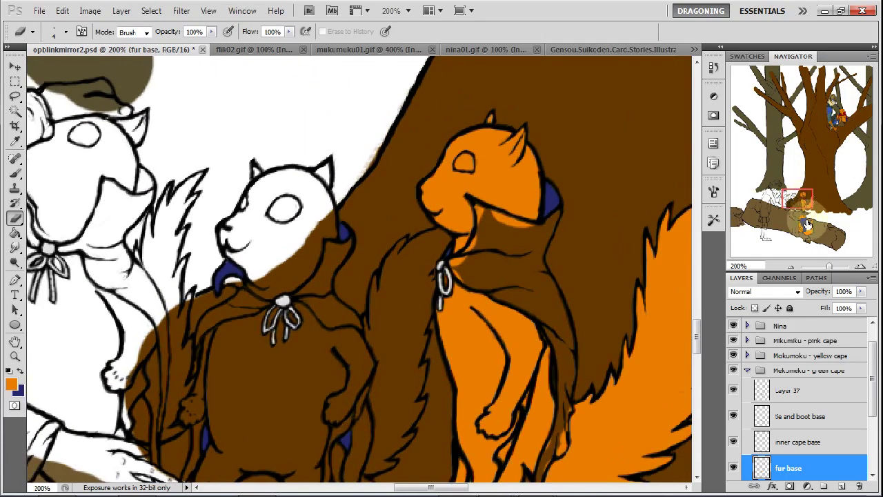
pyautogui.click(749, 372)
pyautogui.click(746, 356)
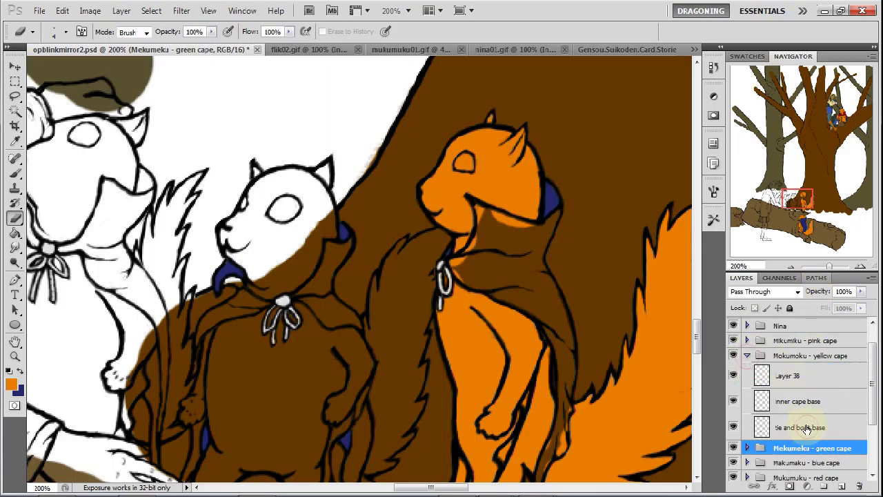
pyautogui.click(806, 428)
pyautogui.click(841, 487)
pyautogui.moveTo(808, 429); pyautogui.dragTo(800, 449)
pyautogui.rightClick(806, 453)
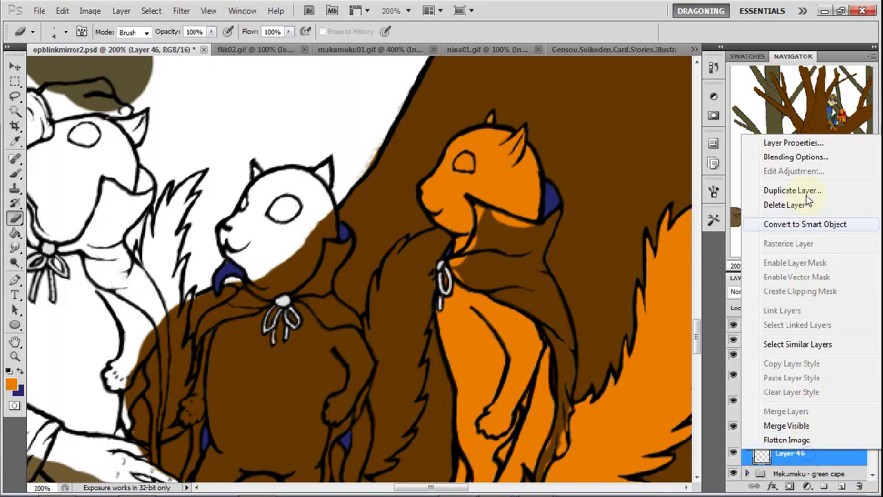
pyautogui.click(811, 143)
pyautogui.write('fur base')
pyautogui.press('Return')
# Paint flat orange over the yellow-caped squirrel's head, body, arms, tail and legs on its fur base layer.
pyautogui.press('b')
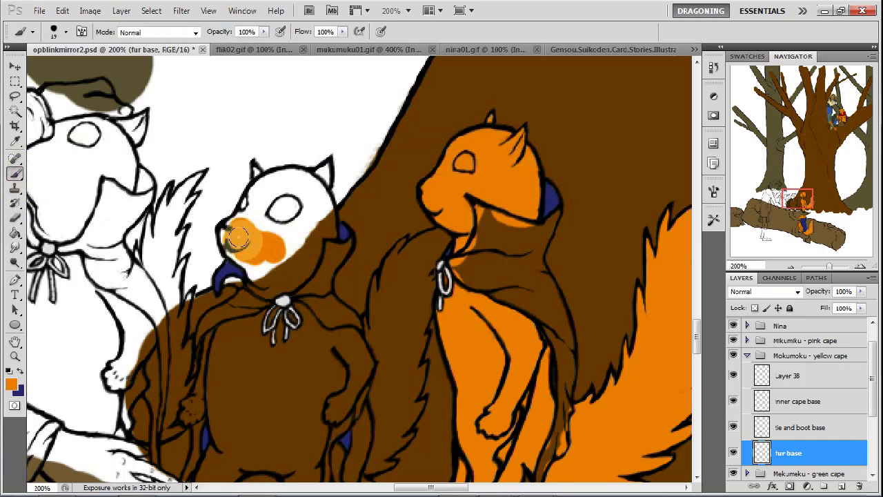
pyautogui.moveTo(234, 229)
pyautogui.mouseDown()
pyautogui.moveTo(260, 183)
pyautogui.moveTo(256, 171)
pyautogui.moveTo(309, 181)
pyautogui.moveTo(322, 170)
pyautogui.moveTo(325, 234)
pyautogui.moveTo(322, 202)
pyautogui.moveTo(300, 266)
pyautogui.moveTo(258, 278)
pyautogui.moveTo(264, 280)
pyautogui.moveTo(250, 229)
pyautogui.moveTo(247, 244)
pyautogui.moveTo(256, 262)
pyautogui.moveTo(294, 252)
pyautogui.moveTo(289, 202)
pyautogui.moveTo(257, 227)
pyautogui.moveTo(304, 217)
pyautogui.moveTo(291, 186)
pyautogui.moveTo(303, 231)
pyautogui.moveTo(270, 198)
pyautogui.moveTo(235, 249)
pyautogui.moveTo(268, 267)
pyautogui.moveTo(280, 331)
pyautogui.moveTo(257, 323)
pyautogui.moveTo(299, 323)
pyautogui.moveTo(299, 311)
pyautogui.moveTo(321, 347)
pyautogui.moveTo(276, 305)
pyautogui.moveTo(284, 306)
pyautogui.moveTo(254, 328)
pyautogui.moveTo(245, 318)
pyautogui.moveTo(212, 343)
pyautogui.moveTo(211, 384)
pyautogui.moveTo(217, 328)
pyautogui.moveTo(188, 414)
pyautogui.moveTo(220, 368)
pyautogui.moveTo(224, 454)
pyautogui.moveTo(229, 387)
pyautogui.moveTo(236, 431)
pyautogui.moveTo(245, 415)
pyautogui.moveTo(256, 418)
pyautogui.moveTo(264, 382)
pyautogui.moveTo(262, 412)
pyautogui.moveTo(290, 369)
pyautogui.moveTo(292, 333)
pyautogui.moveTo(313, 400)
pyautogui.moveTo(359, 345)
pyautogui.moveTo(354, 384)
pyautogui.moveTo(384, 276)
pyautogui.moveTo(400, 250)
pyautogui.moveTo(383, 308)
pyautogui.moveTo(422, 238)
pyautogui.moveTo(438, 250)
pyautogui.moveTo(401, 348)
pyautogui.moveTo(412, 360)
pyautogui.moveTo(404, 418)
pyautogui.moveTo(364, 465)
pyautogui.moveTo(401, 296)
pyautogui.moveTo(396, 352)
pyautogui.mouseUp()
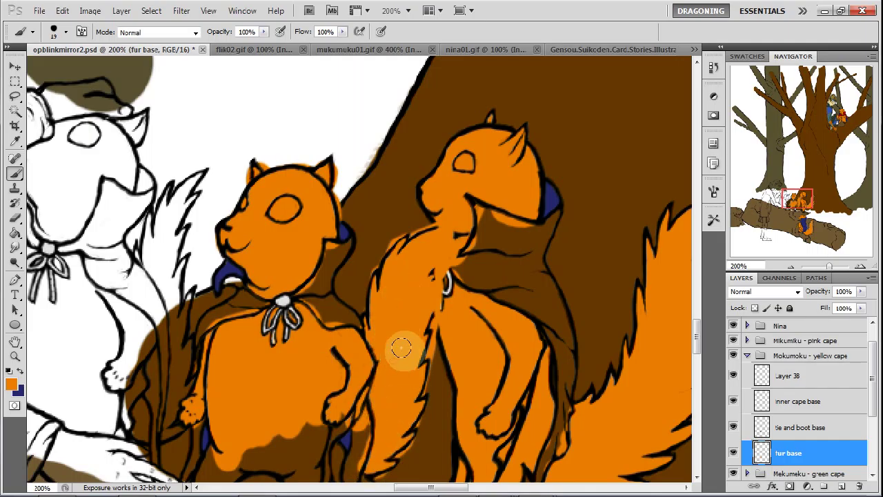
pyautogui.moveTo(798, 199); pyautogui.dragTo(797, 203)
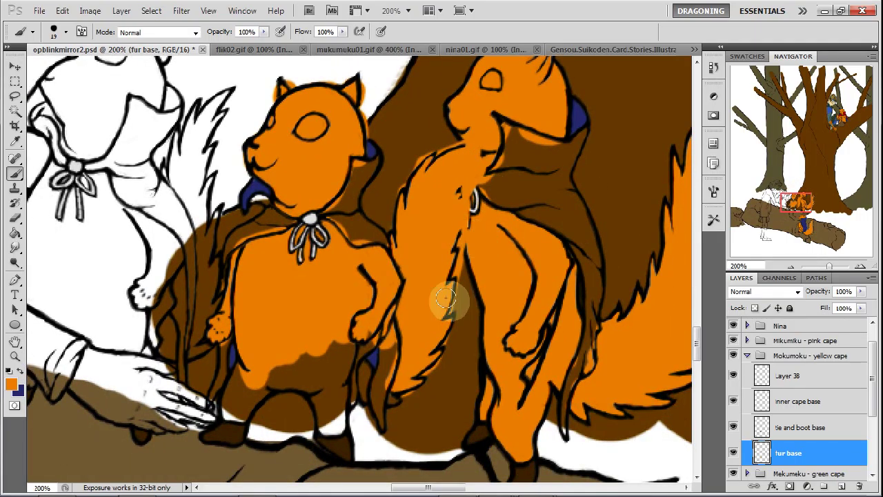
pyautogui.moveTo(372, 343)
pyautogui.mouseDown()
pyautogui.moveTo(391, 394)
pyautogui.moveTo(376, 392)
pyautogui.moveTo(357, 348)
pyautogui.moveTo(363, 377)
pyautogui.moveTo(413, 397)
pyautogui.moveTo(393, 396)
pyautogui.moveTo(398, 382)
pyautogui.moveTo(387, 363)
pyautogui.moveTo(354, 336)
pyautogui.moveTo(338, 348)
pyautogui.moveTo(334, 410)
pyautogui.moveTo(320, 410)
pyautogui.moveTo(318, 422)
pyautogui.moveTo(312, 385)
pyautogui.moveTo(322, 345)
pyautogui.moveTo(317, 385)
pyautogui.moveTo(297, 374)
pyautogui.moveTo(295, 345)
pyautogui.moveTo(265, 374)
pyautogui.moveTo(252, 375)
pyautogui.moveTo(247, 356)
pyautogui.moveTo(243, 396)
pyautogui.mouseUp()
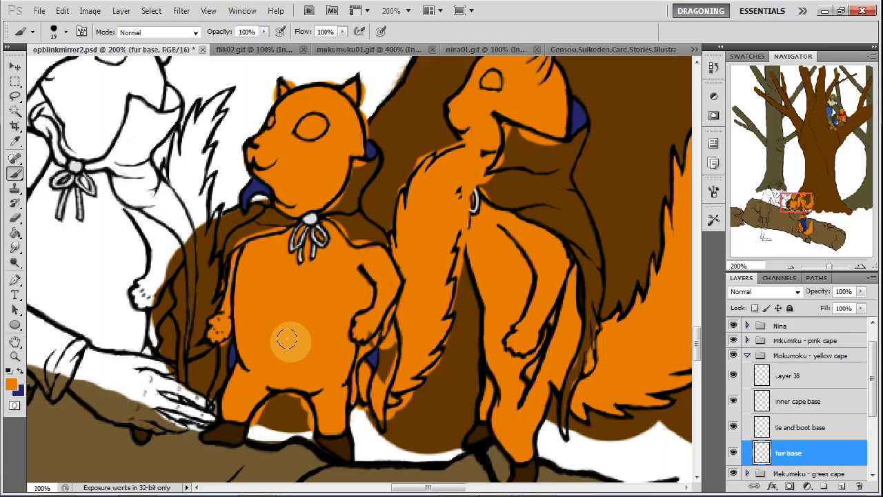
pyautogui.hotkey('ctrl', 'z')
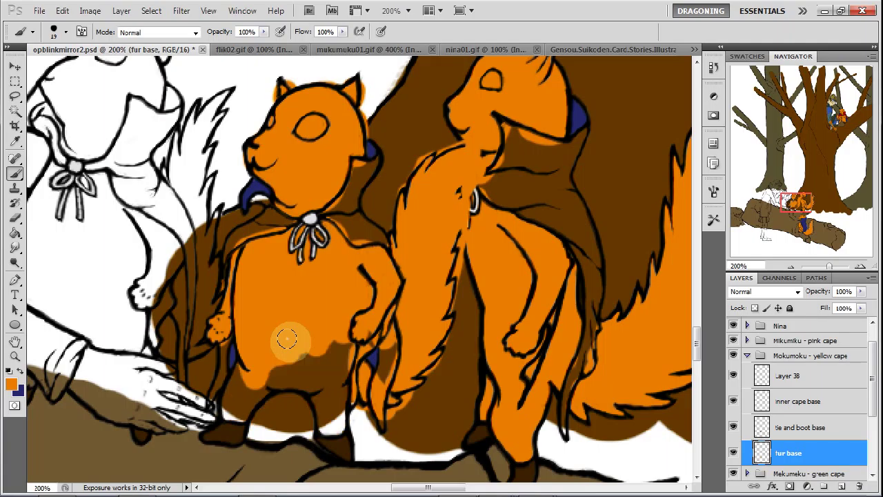
pyautogui.hotkey('ctrl', 'z')
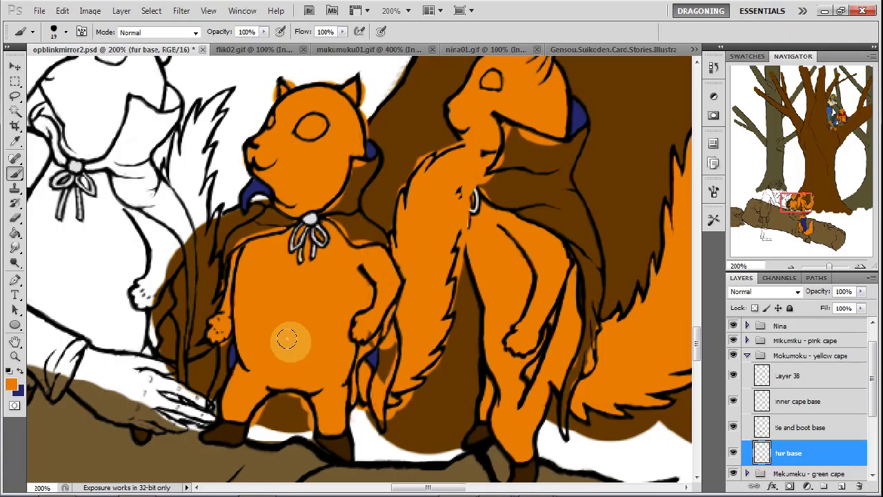
# Erase the orange overspill between and beside the yellow-caped squirrel's legs and around its paw.
pyautogui.press('e')
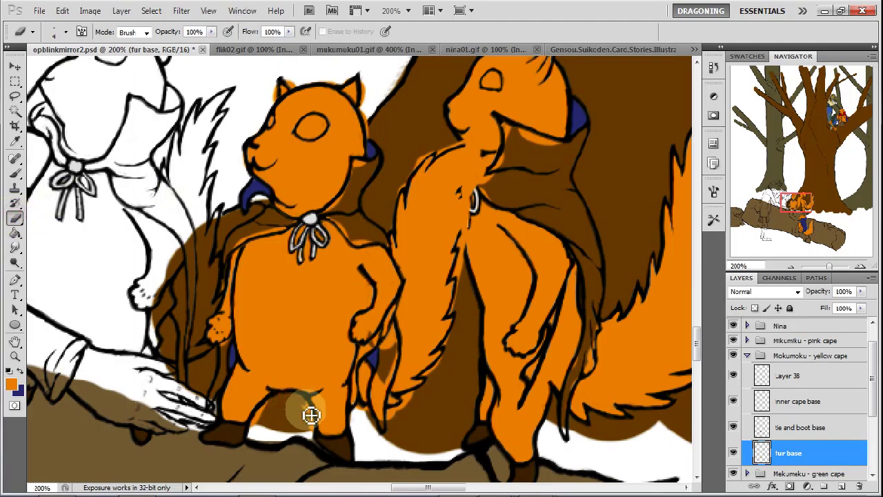
pyautogui.moveTo(313, 413)
pyautogui.mouseDown()
pyautogui.moveTo(317, 435)
pyautogui.moveTo(302, 402)
pyautogui.moveTo(278, 401)
pyautogui.moveTo(254, 432)
pyautogui.moveTo(287, 403)
pyautogui.moveTo(307, 405)
pyautogui.moveTo(317, 430)
pyautogui.moveTo(367, 423)
pyautogui.mouseUp()
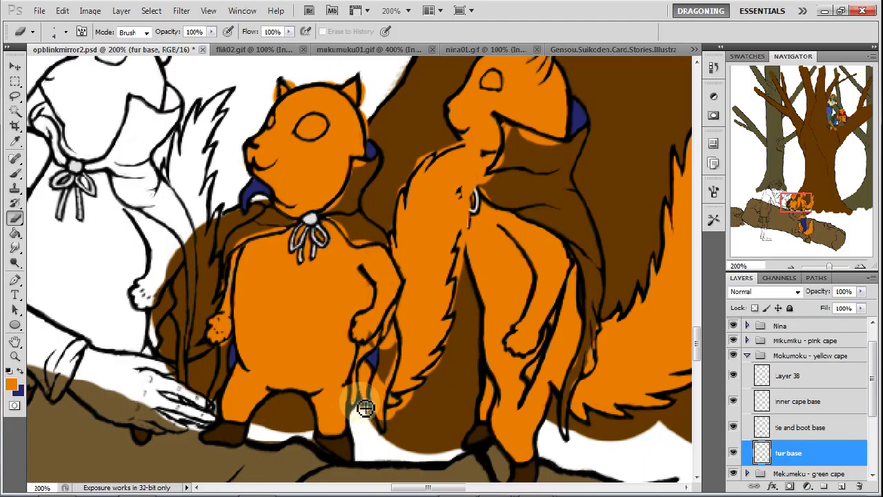
pyautogui.press('b')
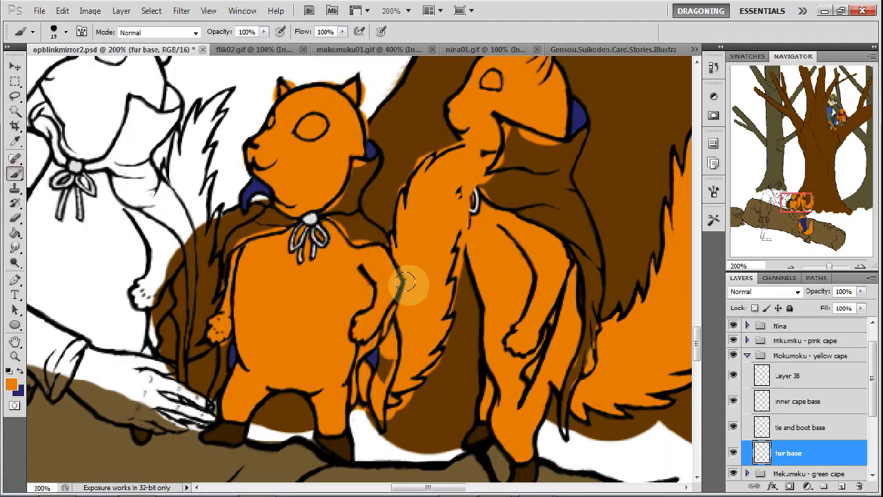
pyautogui.click(17, 217)
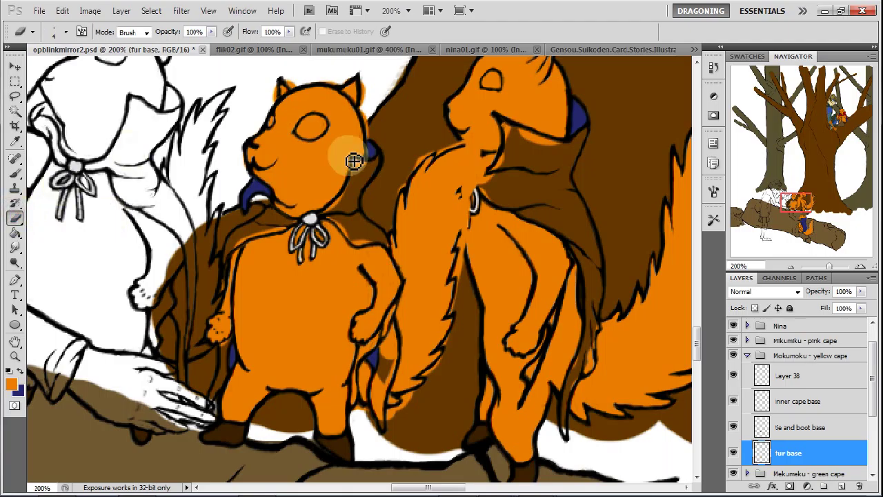
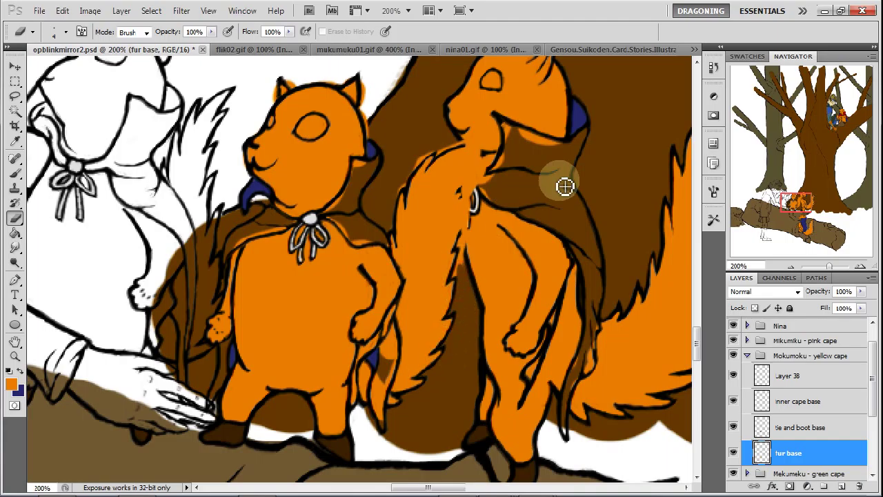
# Erase the tail's orange overlapping the green-caped squirrel's tie and neck, and touch up the tail's upper part with the Brush tool.
pyautogui.moveTo(469, 250)
pyautogui.mouseDown()
pyautogui.moveTo(457, 282)
pyautogui.moveTo(467, 263)
pyautogui.mouseUp()
pyautogui.hotkey('ctrl', 'z')
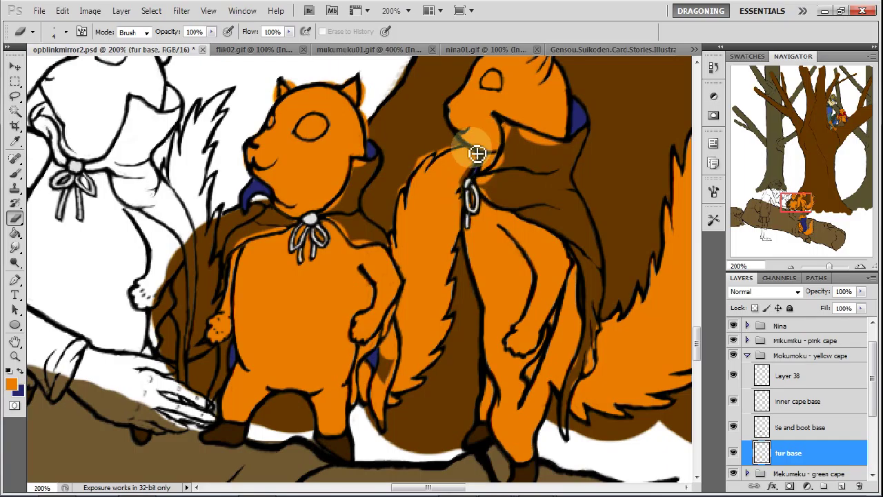
pyautogui.click(15, 172)
pyautogui.click(453, 166)
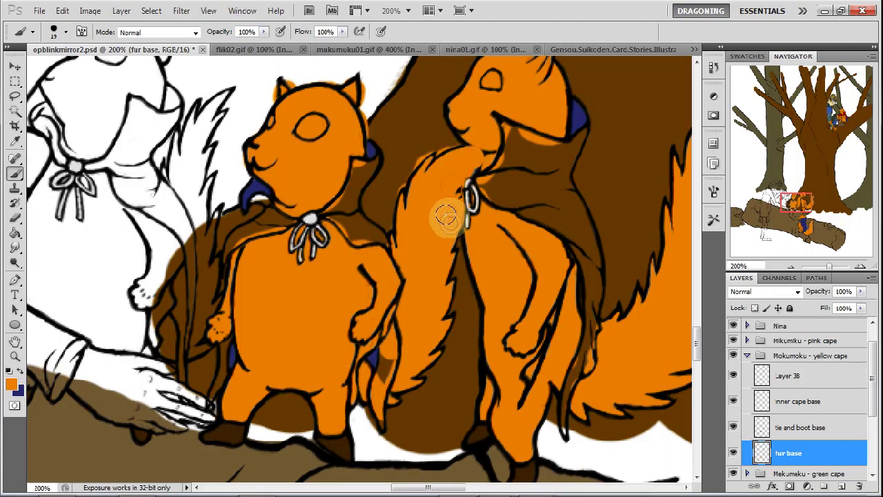
# Lower the yellow-caped squirrel's fur base layer opacity to 41% and magnify its tail beside the neighbouring squirrel's tie to 500%.
pyautogui.click(861, 291)
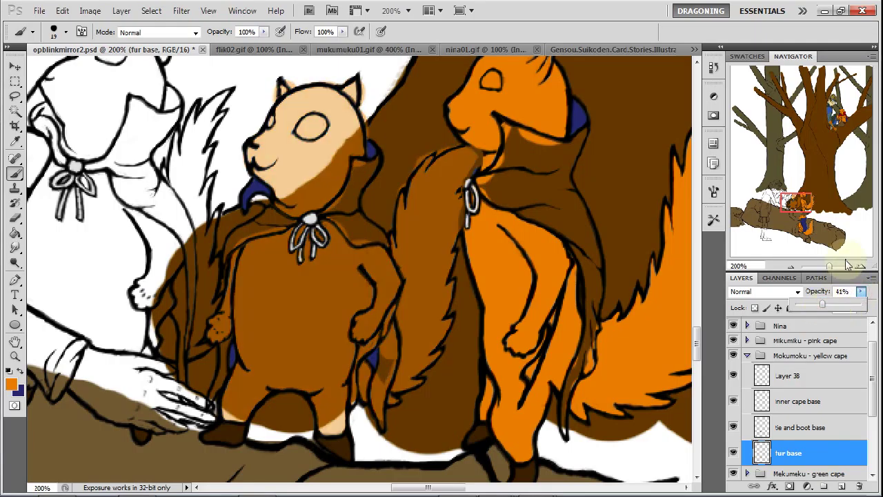
pyautogui.click(863, 267)
pyautogui.click(863, 268)
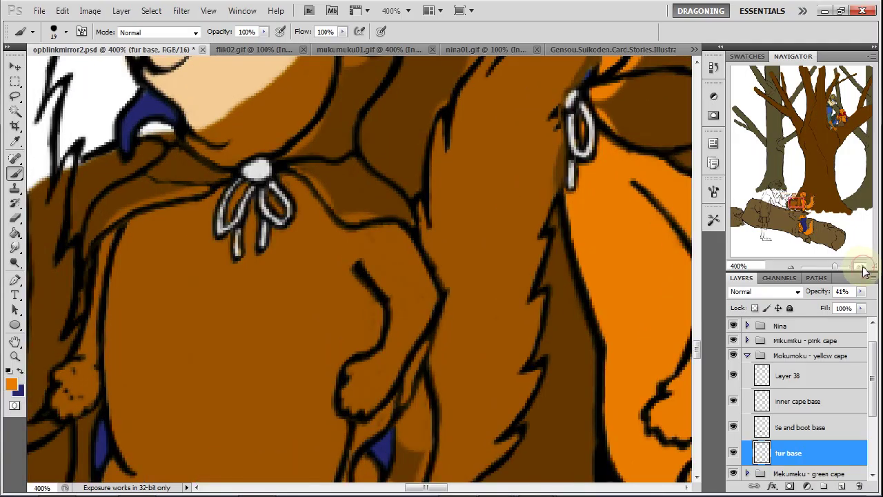
pyautogui.click(863, 268)
pyautogui.moveTo(800, 201); pyautogui.dragTo(774, 199)
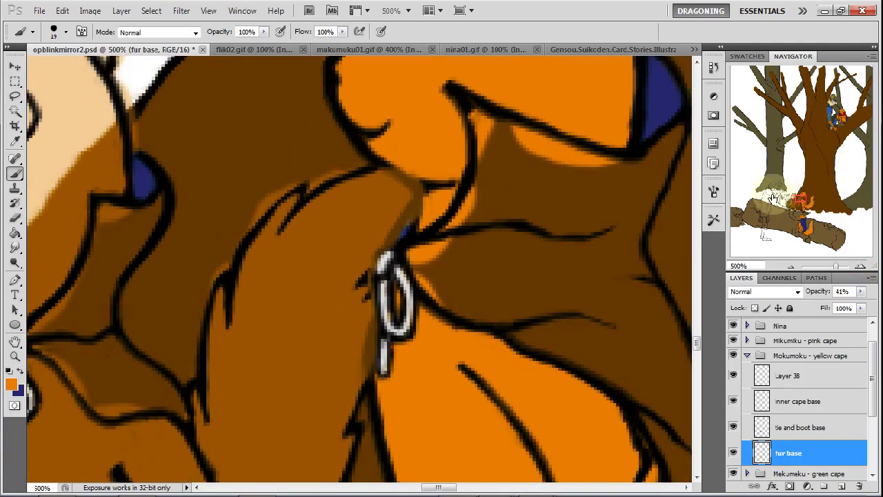
# Erase the remaining tail overspill around the green-caped squirrel's tie and neck, and restore the yellow-caped squirrel's fur base layer opacity to 100%.
pyautogui.click(16, 217)
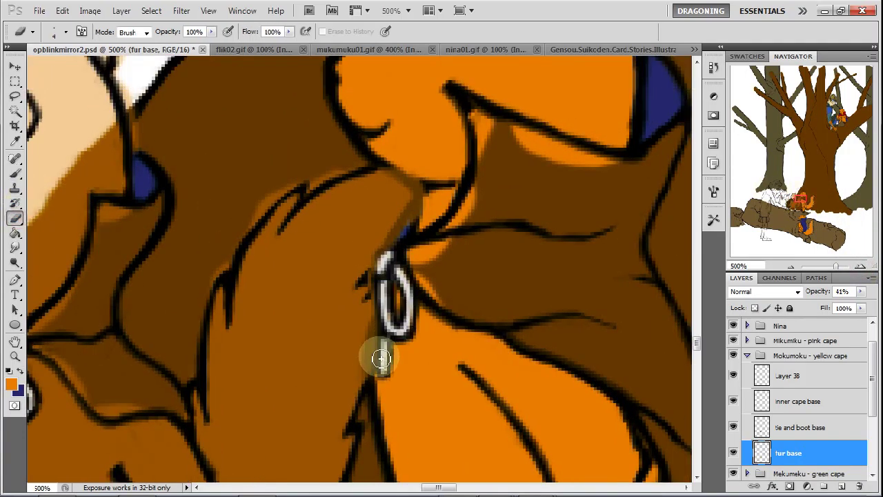
pyautogui.moveTo(379, 367)
pyautogui.mouseDown()
pyautogui.moveTo(396, 298)
pyautogui.moveTo(396, 257)
pyautogui.moveTo(385, 295)
pyautogui.moveTo(383, 273)
pyautogui.moveTo(378, 281)
pyautogui.moveTo(382, 324)
pyautogui.moveTo(381, 277)
pyautogui.moveTo(393, 247)
pyautogui.moveTo(380, 279)
pyautogui.moveTo(379, 263)
pyautogui.moveTo(380, 292)
pyautogui.moveTo(384, 261)
pyautogui.moveTo(445, 171)
pyautogui.moveTo(413, 157)
pyautogui.moveTo(385, 161)
pyautogui.moveTo(401, 168)
pyautogui.moveTo(385, 162)
pyautogui.moveTo(417, 178)
pyautogui.moveTo(434, 210)
pyautogui.moveTo(430, 195)
pyautogui.moveTo(423, 247)
pyautogui.moveTo(428, 207)
pyautogui.moveTo(380, 256)
pyautogui.mouseUp()
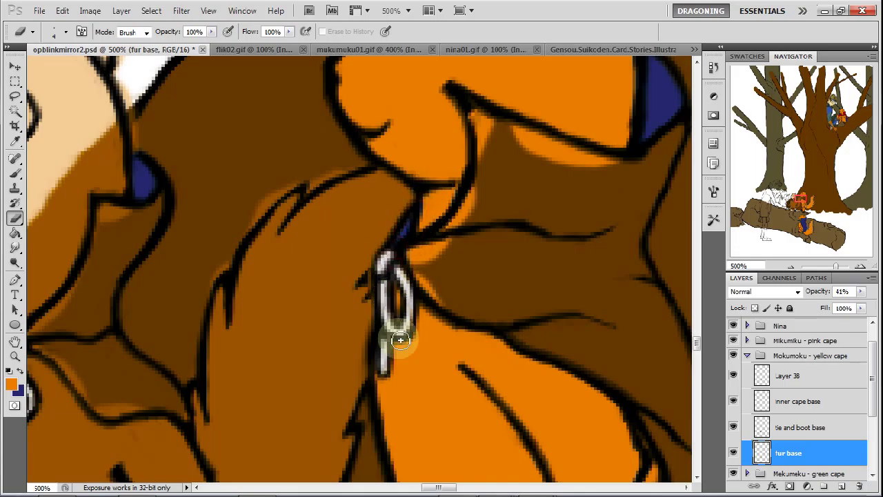
pyautogui.click(791, 268)
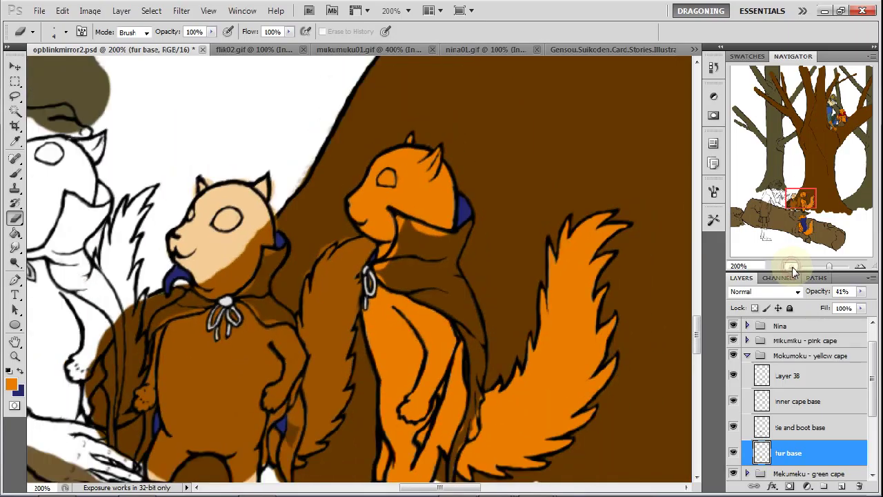
pyautogui.click(793, 269)
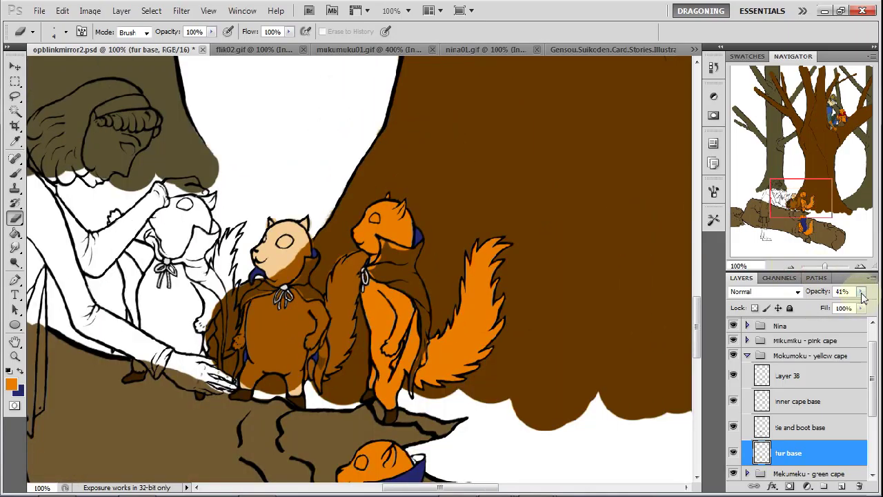
pyautogui.moveTo(873, 310); pyautogui.dragTo(874, 311)
# Erase the orange overspill around the yellow-caped squirrel's head, ears and muzzle.
pyautogui.moveTo(811, 207); pyautogui.dragTo(804, 210)
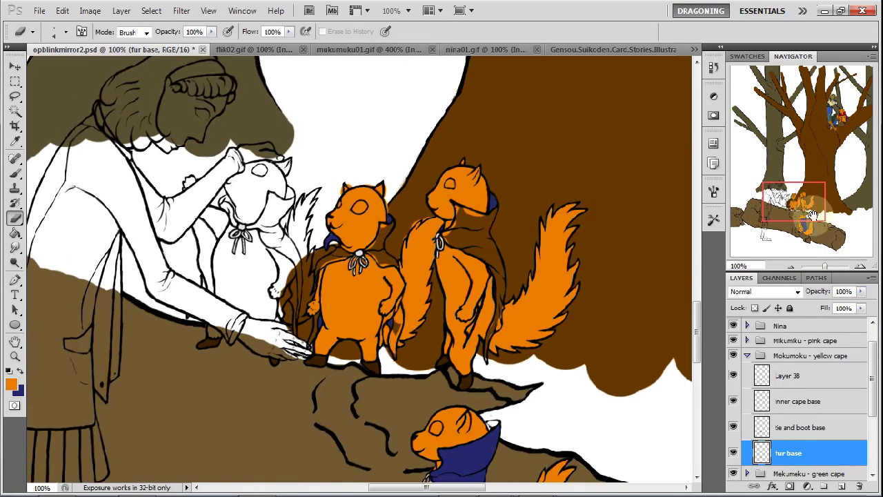
pyautogui.click(863, 266)
pyautogui.click(862, 266)
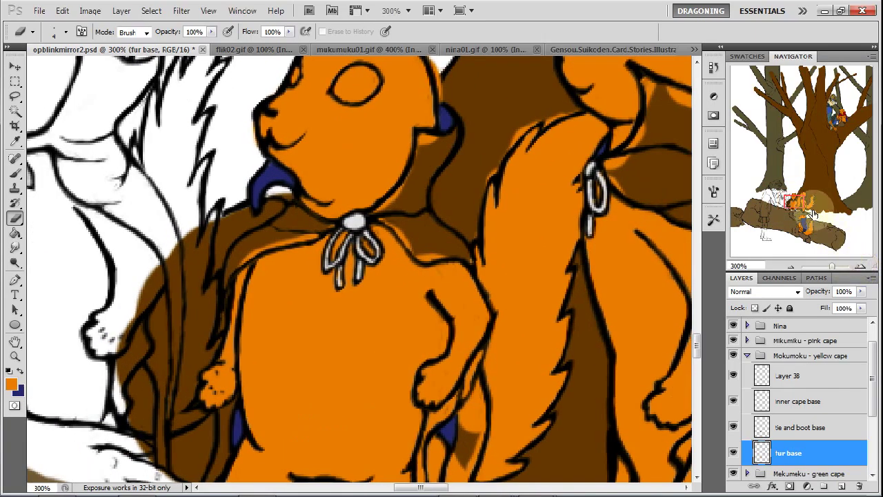
pyautogui.moveTo(794, 201); pyautogui.dragTo(796, 198)
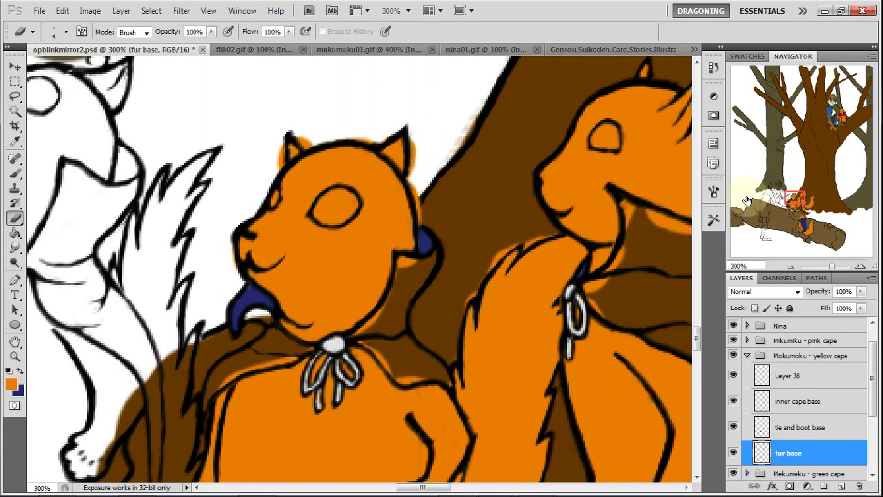
pyautogui.moveTo(417, 194); pyautogui.dragTo(427, 219)
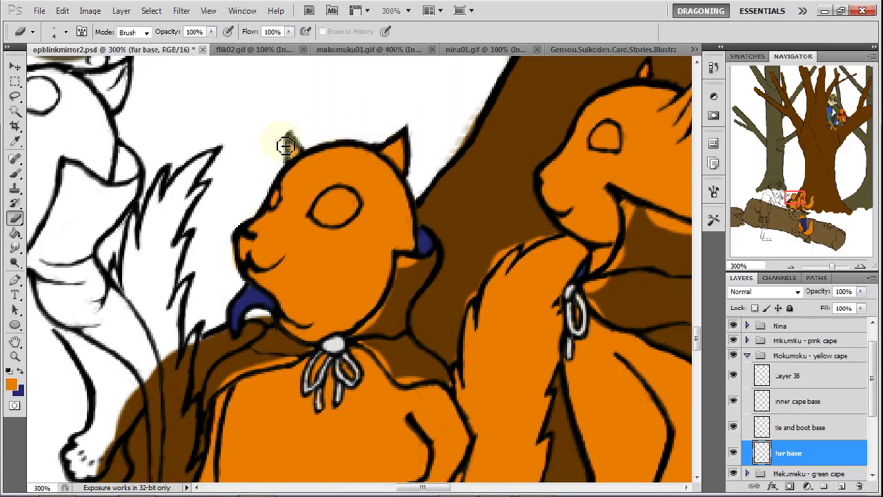
pyautogui.moveTo(279, 162)
pyautogui.mouseDown()
pyautogui.moveTo(260, 265)
pyautogui.moveTo(244, 222)
pyautogui.mouseUp()
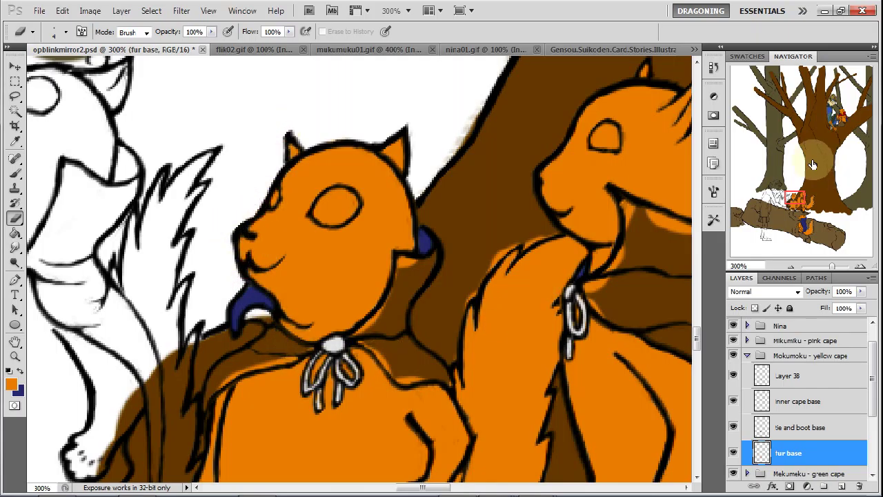
# Create a new layer in the Mikumiku - pink cape group and place it beneath the tie and boot base layer.
pyautogui.moveTo(795, 200)
pyautogui.mouseDown()
pyautogui.moveTo(795, 208)
pyautogui.moveTo(790, 195)
pyautogui.mouseUp()
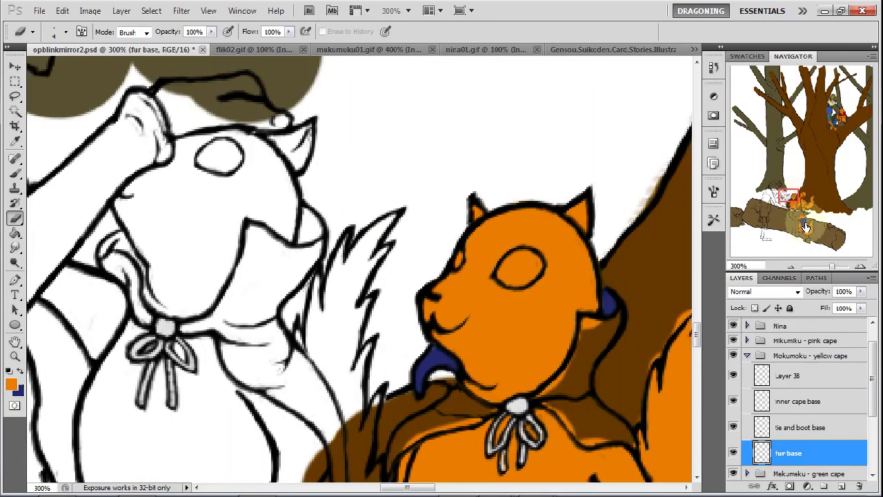
pyautogui.click(794, 264)
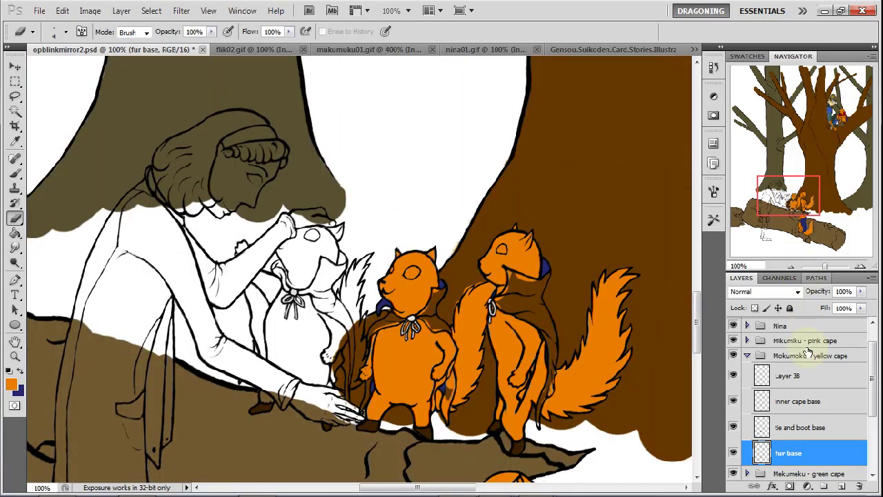
pyautogui.click(746, 356)
pyautogui.click(748, 341)
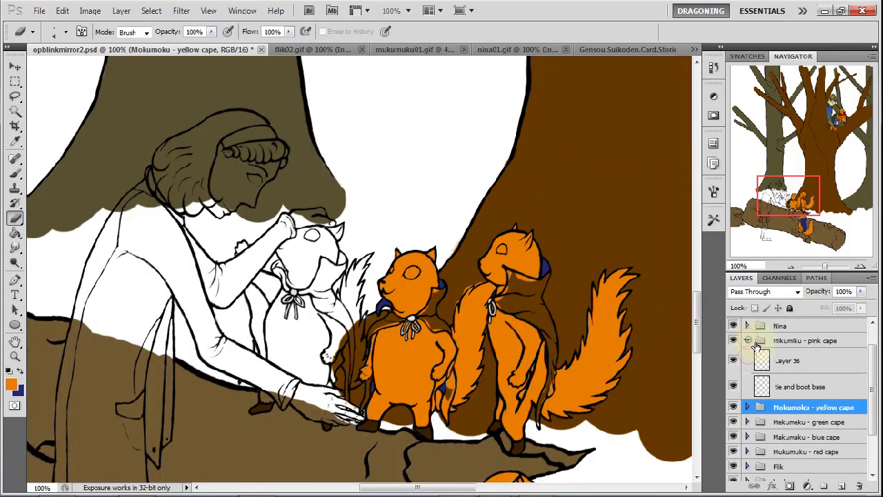
pyautogui.click(814, 388)
pyautogui.click(843, 487)
pyautogui.moveTo(807, 387); pyautogui.dragTo(812, 405)
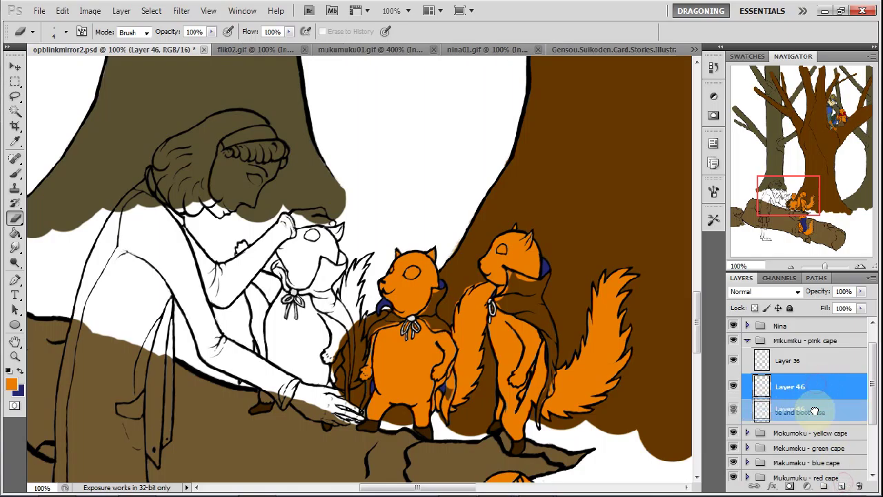
# Rename the new layer in the pink cape group as fur base.
pyautogui.rightClick(798, 412)
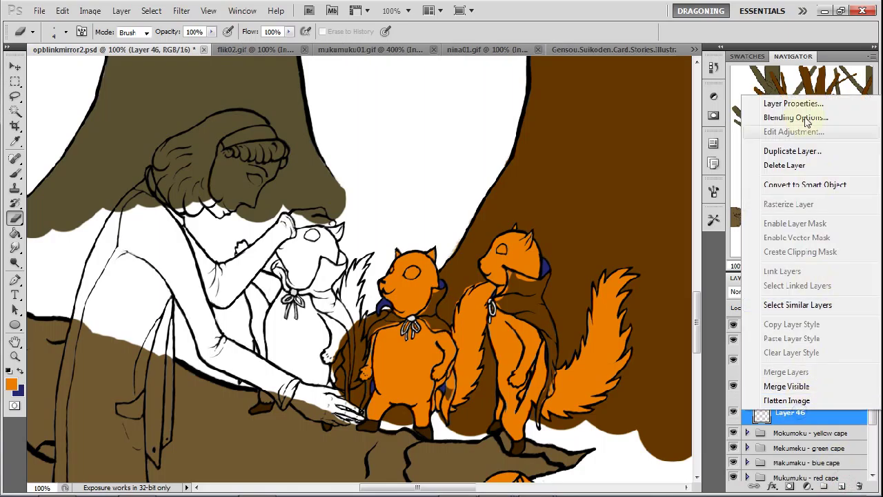
pyautogui.click(803, 104)
pyautogui.write('f')
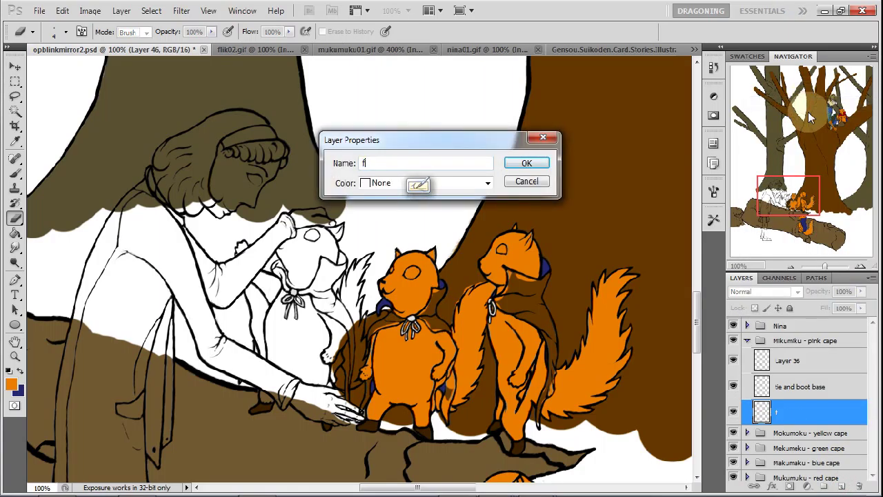
pyautogui.write('ur base')
pyautogui.press('Return')
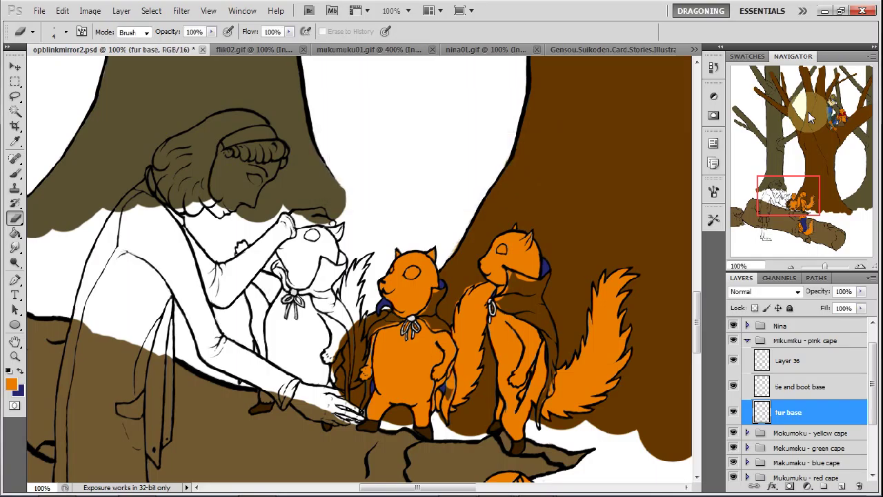
# Paint flat orange over the pink-caped squirrel's head, raised paw, arms, body, legs and tail with the Brush tool.
pyautogui.click(16, 174)
pyautogui.moveTo(309, 253)
pyautogui.mouseDown()
pyautogui.moveTo(288, 249)
pyautogui.moveTo(310, 237)
pyautogui.moveTo(299, 238)
pyautogui.moveTo(344, 231)
pyautogui.moveTo(333, 258)
pyautogui.moveTo(340, 260)
pyautogui.moveTo(322, 244)
pyautogui.moveTo(305, 275)
pyautogui.moveTo(327, 253)
pyautogui.moveTo(295, 290)
pyautogui.moveTo(289, 248)
pyautogui.moveTo(297, 312)
pyautogui.moveTo(284, 322)
pyautogui.moveTo(287, 294)
pyautogui.moveTo(273, 302)
pyautogui.moveTo(254, 256)
pyautogui.moveTo(246, 248)
pyautogui.moveTo(240, 257)
pyautogui.moveTo(261, 282)
pyautogui.moveTo(251, 296)
pyautogui.moveTo(267, 355)
pyautogui.moveTo(271, 313)
pyautogui.moveTo(274, 338)
pyautogui.moveTo(287, 333)
pyautogui.moveTo(287, 366)
pyautogui.moveTo(314, 376)
pyautogui.moveTo(254, 403)
pyautogui.mouseUp()
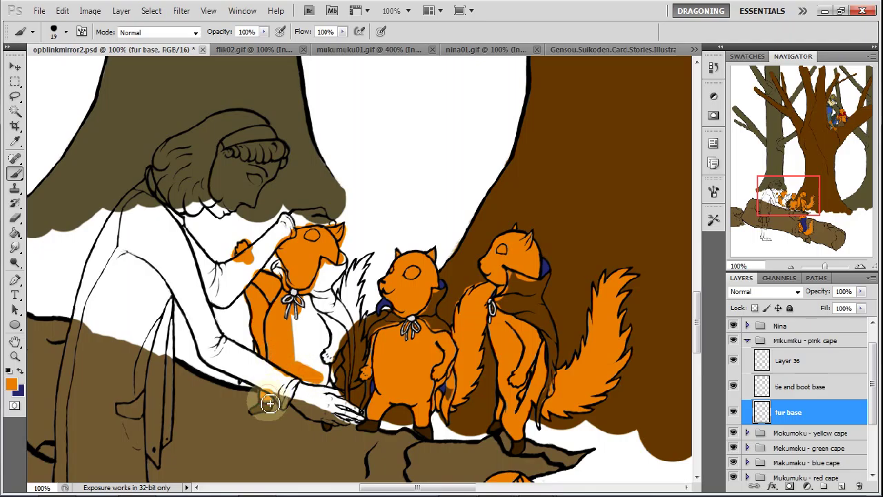
pyautogui.moveTo(315, 381)
pyautogui.mouseDown()
pyautogui.moveTo(340, 323)
pyautogui.moveTo(338, 368)
pyautogui.moveTo(346, 332)
pyautogui.moveTo(333, 346)
pyautogui.moveTo(312, 308)
pyautogui.moveTo(309, 322)
pyautogui.moveTo(308, 296)
pyautogui.moveTo(297, 344)
pyautogui.moveTo(310, 365)
pyautogui.moveTo(327, 344)
pyautogui.moveTo(310, 387)
pyautogui.moveTo(303, 359)
pyautogui.moveTo(316, 372)
pyautogui.moveTo(335, 370)
pyautogui.moveTo(344, 427)
pyautogui.moveTo(357, 355)
pyautogui.moveTo(345, 390)
pyautogui.moveTo(369, 389)
pyautogui.moveTo(374, 363)
pyautogui.moveTo(363, 299)
pyautogui.moveTo(352, 283)
pyautogui.moveTo(345, 305)
pyautogui.moveTo(341, 296)
pyautogui.moveTo(371, 260)
pyautogui.moveTo(350, 309)
pyautogui.moveTo(361, 299)
pyautogui.moveTo(363, 327)
pyautogui.moveTo(367, 316)
pyautogui.moveTo(355, 387)
pyautogui.moveTo(369, 337)
pyautogui.mouseUp()
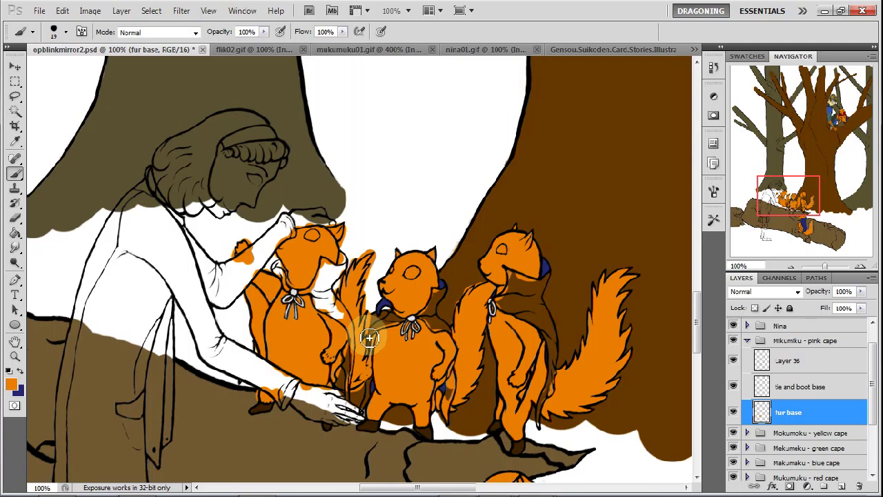
# Erase the pink-caped squirrel's orange overspill around its head, ear and hood edge, and along its raised paw and upper arm.
pyautogui.moveTo(802, 202); pyautogui.dragTo(803, 204)
pyautogui.click(860, 266)
pyautogui.click(860, 266)
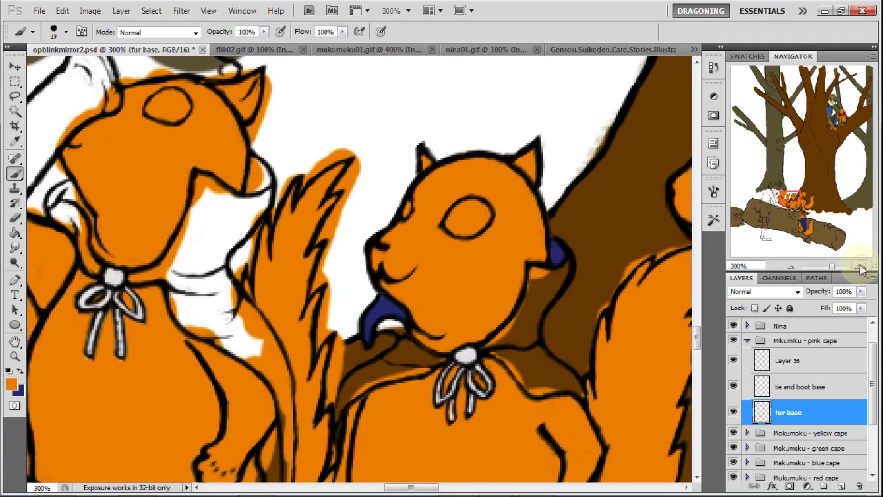
pyautogui.moveTo(794, 199); pyautogui.dragTo(788, 196)
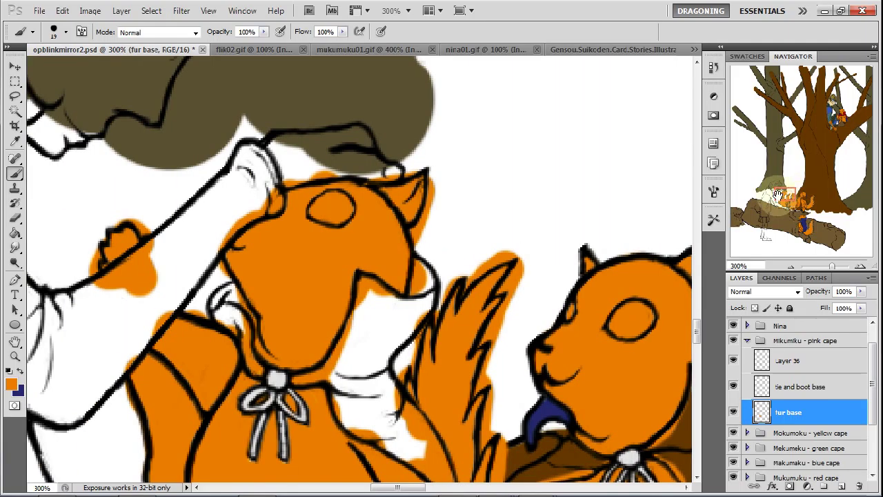
pyautogui.click(15, 218)
pyautogui.moveTo(16, 218); pyautogui.dragTo(52, 213)
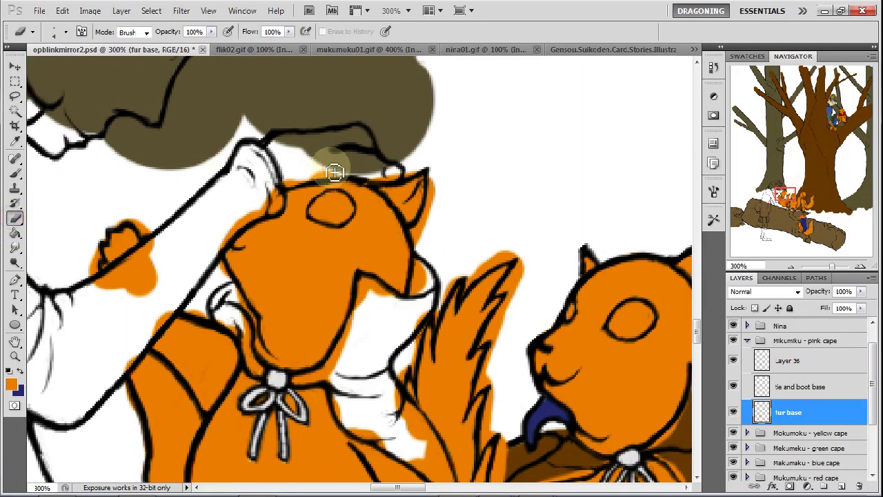
pyautogui.moveTo(343, 175)
pyautogui.mouseDown()
pyautogui.moveTo(289, 186)
pyautogui.moveTo(319, 178)
pyautogui.moveTo(279, 196)
pyautogui.moveTo(283, 210)
pyautogui.moveTo(274, 215)
pyautogui.moveTo(284, 210)
pyautogui.moveTo(271, 193)
pyautogui.moveTo(262, 216)
pyautogui.moveTo(270, 213)
pyautogui.moveTo(250, 223)
pyautogui.moveTo(273, 211)
pyautogui.moveTo(225, 248)
pyautogui.moveTo(240, 234)
pyautogui.moveTo(217, 266)
pyautogui.moveTo(238, 230)
pyautogui.moveTo(223, 276)
pyautogui.moveTo(219, 263)
pyautogui.moveTo(232, 302)
pyautogui.mouseUp()
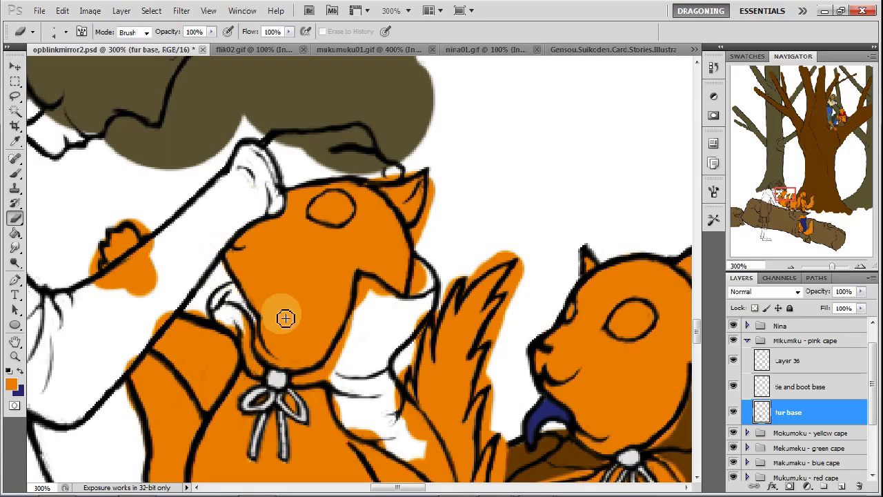
pyautogui.moveTo(276, 311)
pyautogui.mouseDown()
pyautogui.moveTo(251, 321)
pyautogui.moveTo(249, 336)
pyautogui.moveTo(255, 325)
pyautogui.moveTo(241, 331)
pyautogui.moveTo(250, 365)
pyautogui.moveTo(266, 378)
pyautogui.moveTo(231, 325)
pyautogui.moveTo(249, 297)
pyautogui.moveTo(286, 289)
pyautogui.mouseUp()
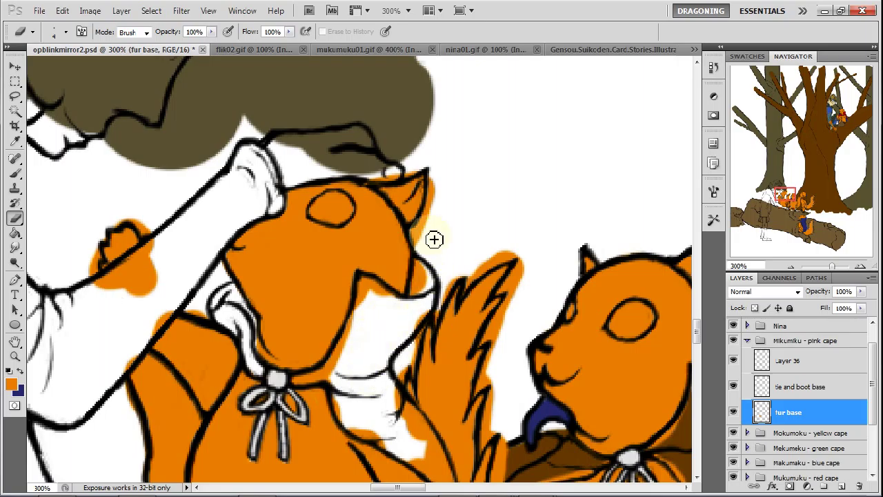
pyautogui.moveTo(431, 221)
pyautogui.mouseDown()
pyautogui.moveTo(425, 229)
pyautogui.moveTo(436, 192)
pyautogui.moveTo(420, 166)
pyautogui.moveTo(384, 181)
pyautogui.moveTo(412, 174)
pyautogui.mouseUp()
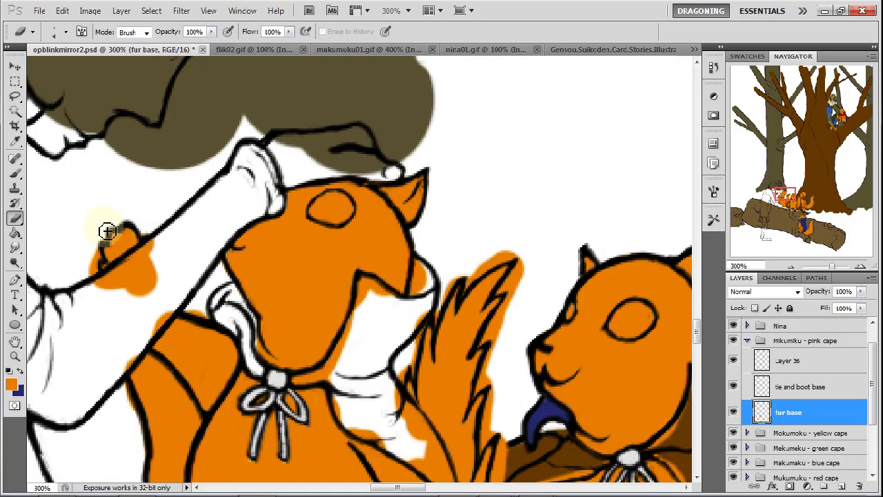
pyautogui.moveTo(101, 260)
pyautogui.mouseDown()
pyautogui.moveTo(133, 227)
pyautogui.moveTo(167, 252)
pyautogui.moveTo(171, 237)
pyautogui.moveTo(136, 264)
pyautogui.moveTo(170, 233)
pyautogui.moveTo(103, 289)
pyautogui.moveTo(126, 268)
pyautogui.moveTo(109, 303)
pyautogui.moveTo(164, 249)
pyautogui.moveTo(150, 274)
pyautogui.mouseUp()
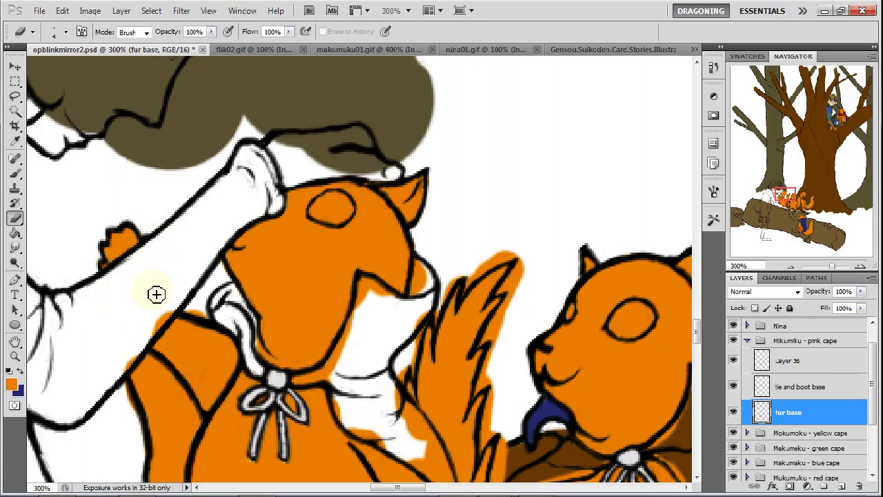
pyautogui.moveTo(172, 311)
pyautogui.mouseDown()
pyautogui.moveTo(142, 354)
pyautogui.moveTo(212, 278)
pyautogui.moveTo(190, 310)
pyautogui.moveTo(218, 321)
pyautogui.moveTo(206, 318)
pyautogui.moveTo(132, 403)
pyautogui.moveTo(126, 385)
pyautogui.moveTo(131, 407)
pyautogui.mouseUp()
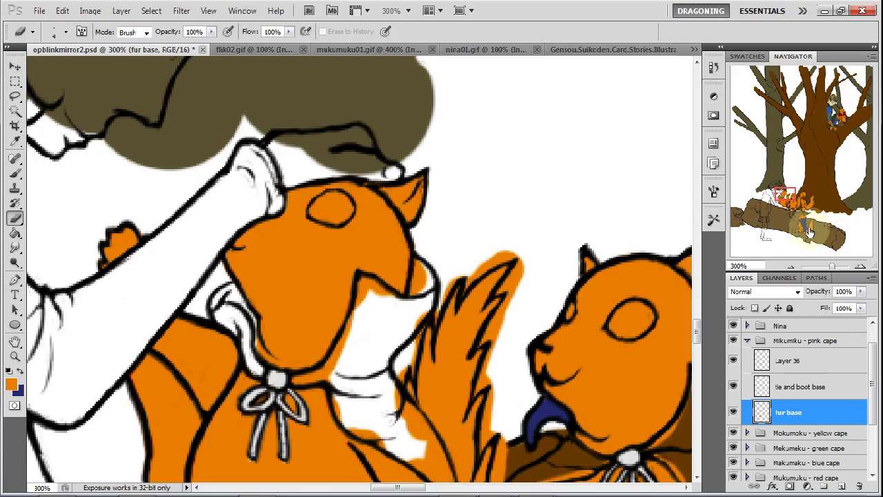
# Erase the orange overspill along the pink-caped squirrel's tail, including where it overlaps the yellow-caped squirrel's cape.
pyautogui.moveTo(449, 309)
pyautogui.mouseDown()
pyautogui.moveTo(428, 317)
pyautogui.moveTo(417, 371)
pyautogui.moveTo(408, 364)
pyautogui.moveTo(403, 387)
pyautogui.moveTo(416, 333)
pyautogui.moveTo(446, 305)
pyautogui.moveTo(440, 322)
pyautogui.moveTo(473, 264)
pyautogui.moveTo(480, 274)
pyautogui.moveTo(470, 291)
pyautogui.moveTo(498, 259)
pyautogui.moveTo(479, 277)
pyautogui.moveTo(509, 262)
pyautogui.moveTo(481, 280)
pyautogui.moveTo(534, 258)
pyautogui.moveTo(502, 296)
pyautogui.moveTo(530, 269)
pyautogui.moveTo(483, 350)
pyautogui.moveTo(507, 325)
pyautogui.mouseUp()
pyautogui.moveTo(495, 360)
pyautogui.mouseDown()
pyautogui.moveTo(480, 398)
pyautogui.moveTo(495, 378)
pyautogui.moveTo(489, 389)
pyautogui.moveTo(502, 381)
pyautogui.moveTo(488, 450)
pyautogui.moveTo(497, 429)
pyautogui.moveTo(501, 443)
pyautogui.moveTo(492, 418)
pyautogui.mouseUp()
pyautogui.moveTo(784, 196); pyautogui.dragTo(791, 204)
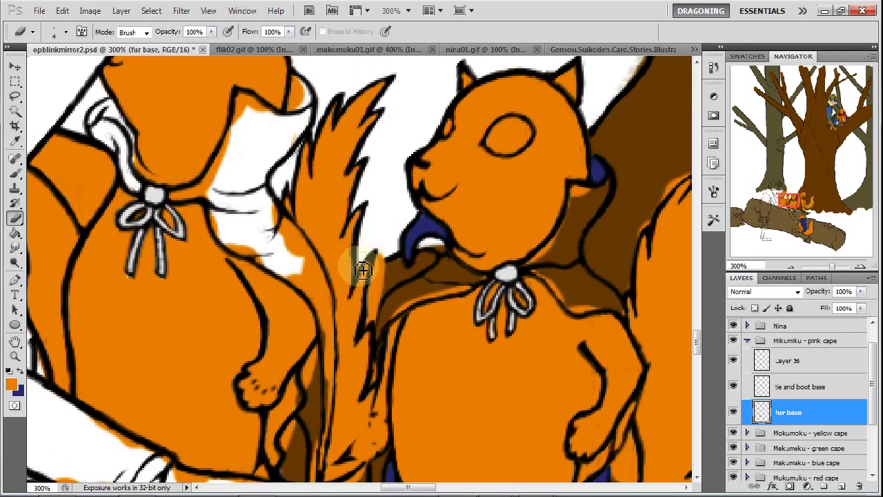
pyautogui.click(15, 173)
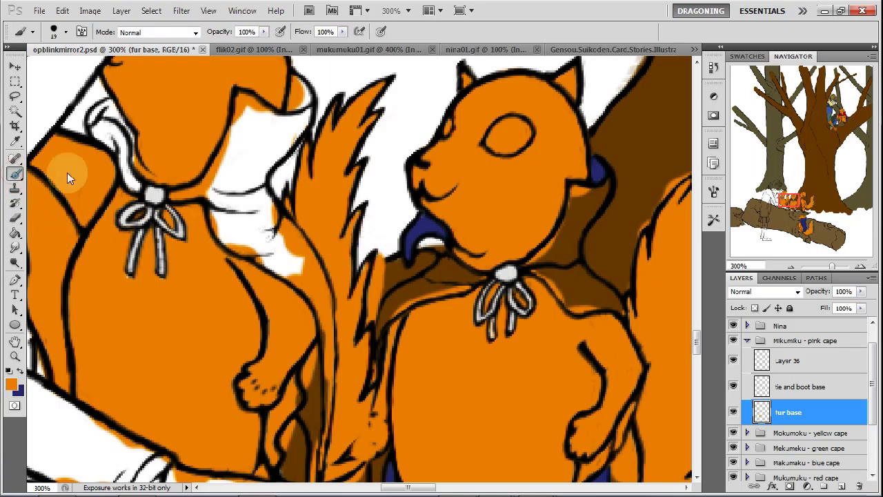
pyautogui.click(15, 218)
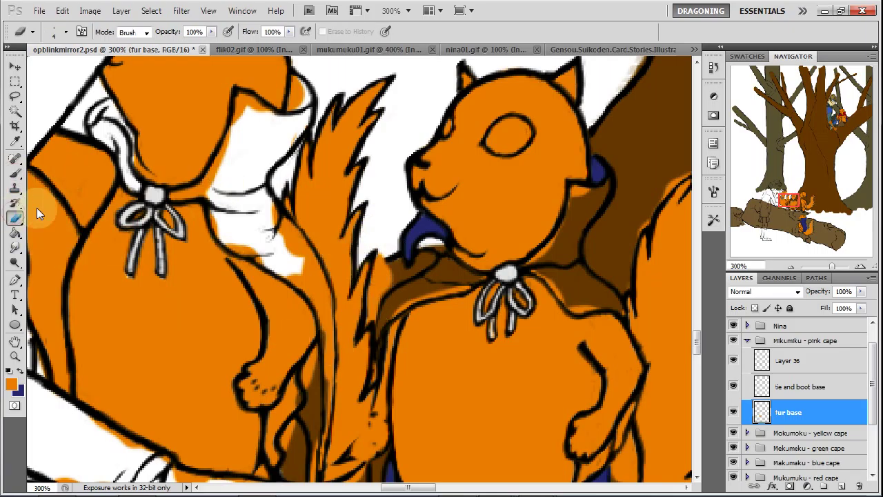
pyautogui.moveTo(394, 264)
pyautogui.mouseDown()
pyautogui.moveTo(370, 327)
pyautogui.moveTo(381, 298)
pyautogui.moveTo(387, 358)
pyautogui.moveTo(431, 324)
pyautogui.moveTo(388, 376)
pyautogui.moveTo(383, 366)
pyautogui.moveTo(377, 387)
pyautogui.moveTo(383, 363)
pyautogui.moveTo(375, 389)
pyautogui.moveTo(397, 336)
pyautogui.moveTo(409, 349)
pyautogui.moveTo(390, 371)
pyautogui.mouseUp()
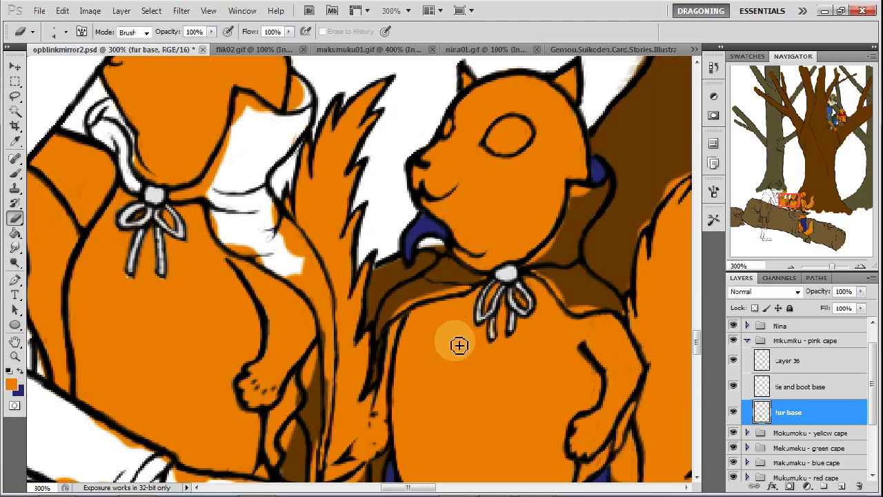
# Fill the gap beside the pink-caped squirrel's lower leg, next to its tail, with flat orange using the Brush tool.
pyautogui.moveTo(797, 207); pyautogui.dragTo(796, 214)
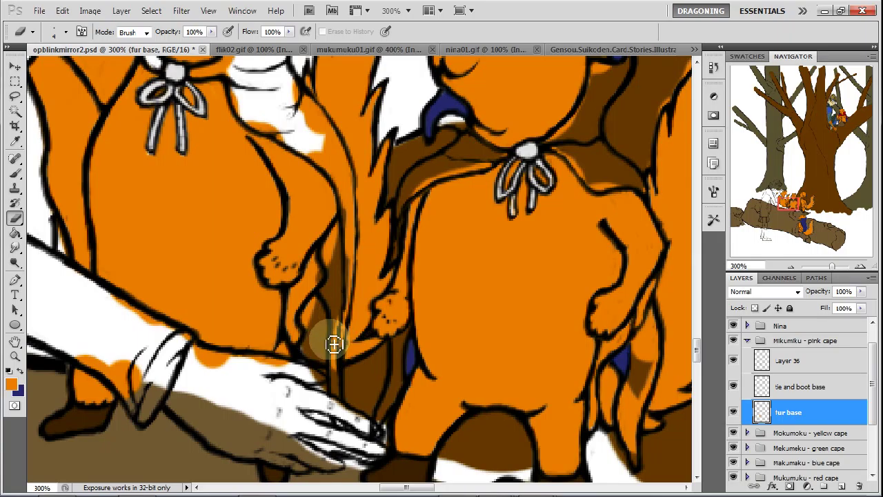
pyautogui.click(15, 172)
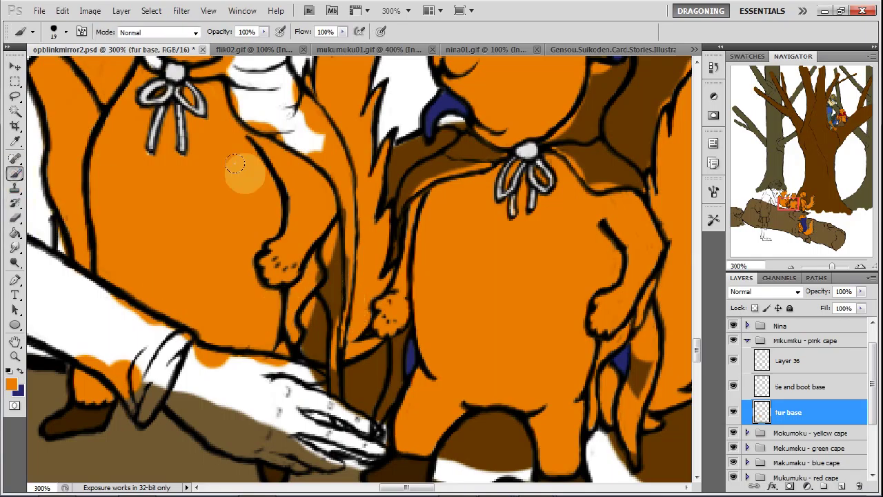
pyautogui.click(15, 218)
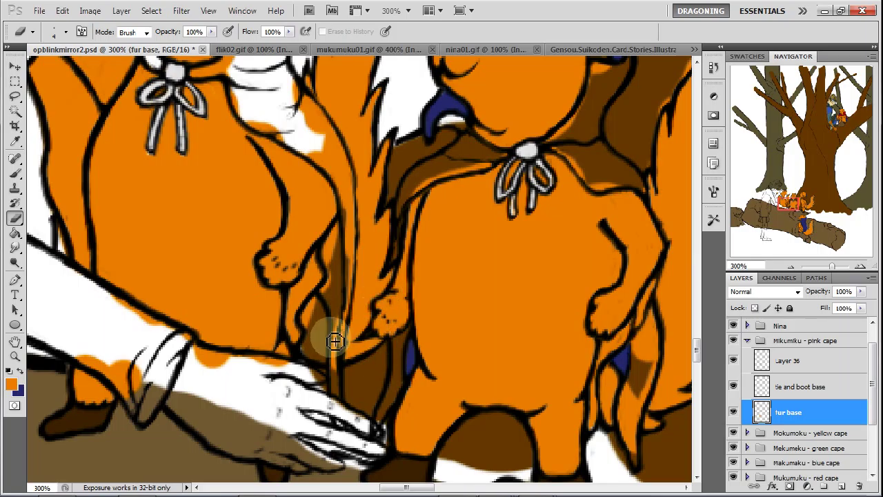
pyautogui.click(15, 172)
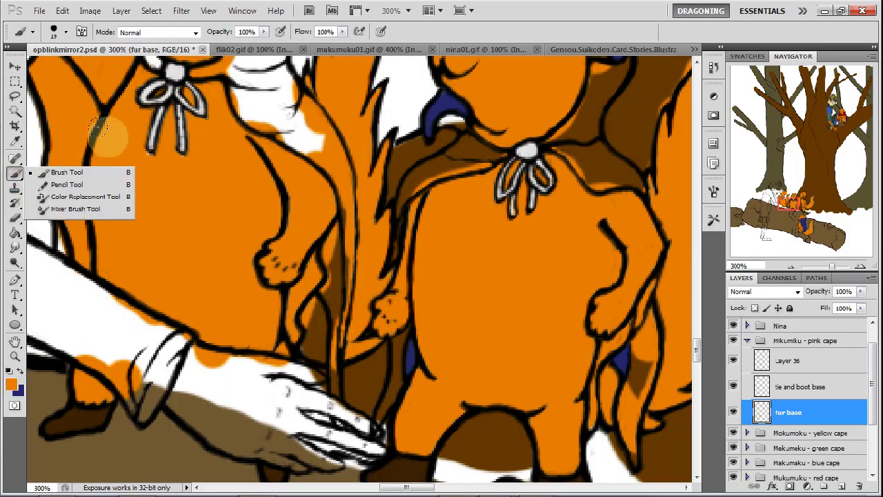
pyautogui.click(310, 318)
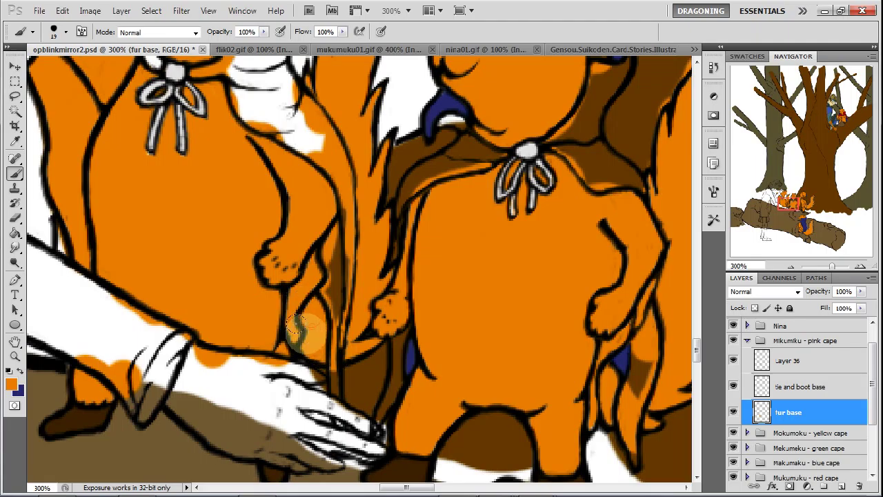
pyautogui.click(15, 218)
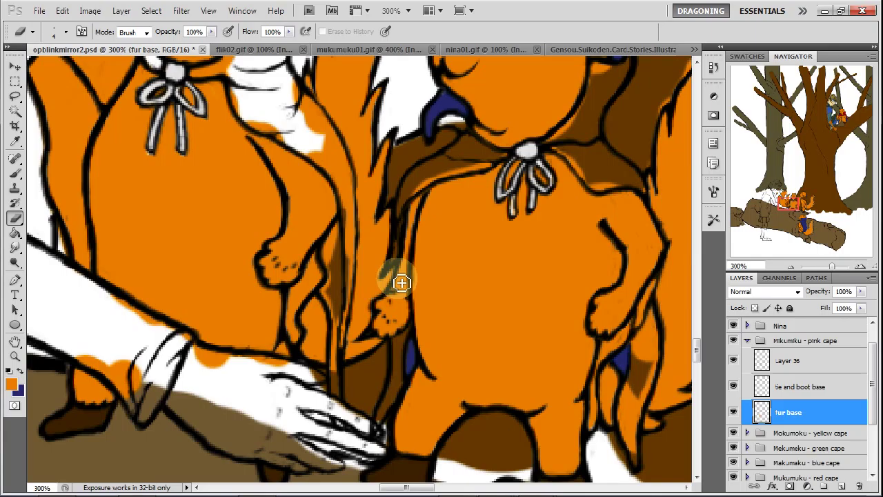
pyautogui.click(791, 267)
pyautogui.click(791, 267)
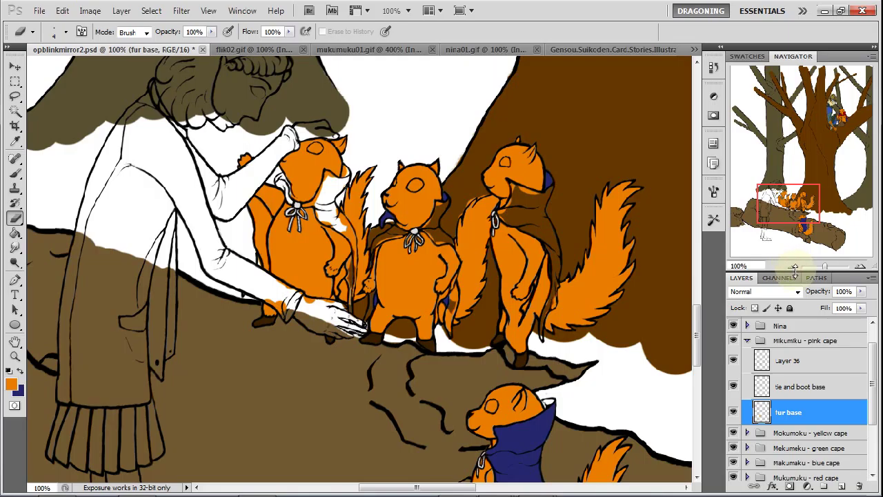
pyautogui.moveTo(803, 208); pyautogui.dragTo(802, 207)
pyautogui.moveTo(805, 205); pyautogui.dragTo(814, 220)
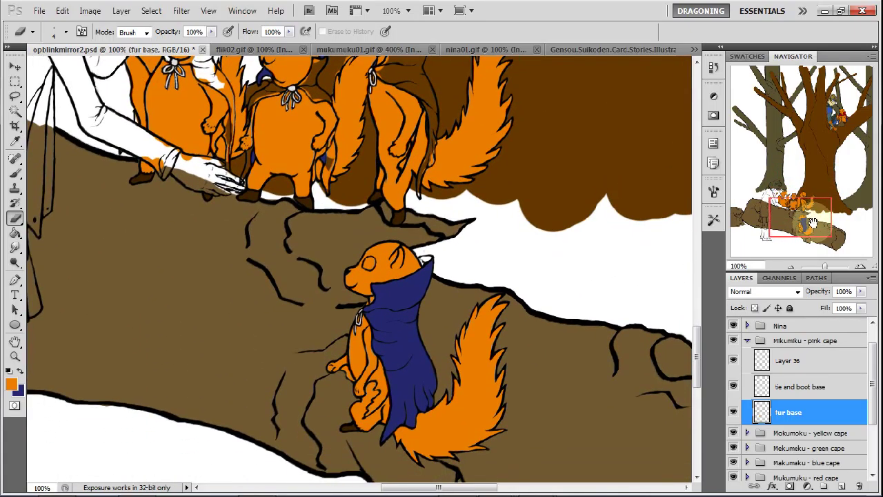
# Sample a bright green from the green-lined cape in the Gensou Suikoden reference illustration with the Eyedropper tool.
pyautogui.click(644, 49)
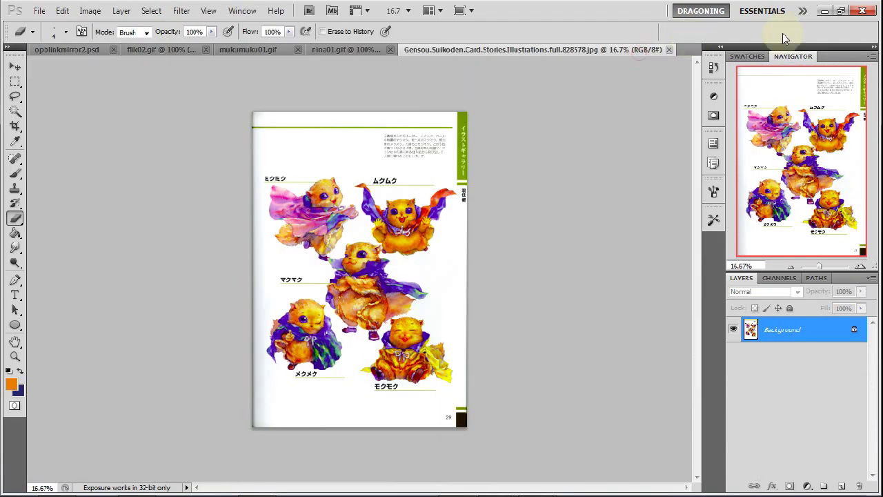
pyautogui.click(859, 269)
pyautogui.click(860, 268)
pyautogui.click(860, 269)
pyautogui.click(859, 268)
pyautogui.moveTo(799, 161); pyautogui.dragTo(797, 203)
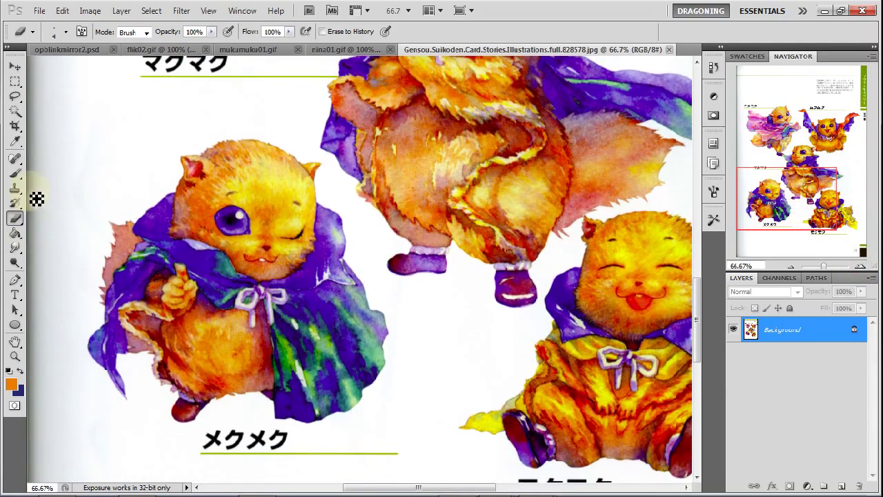
pyautogui.click(14, 142)
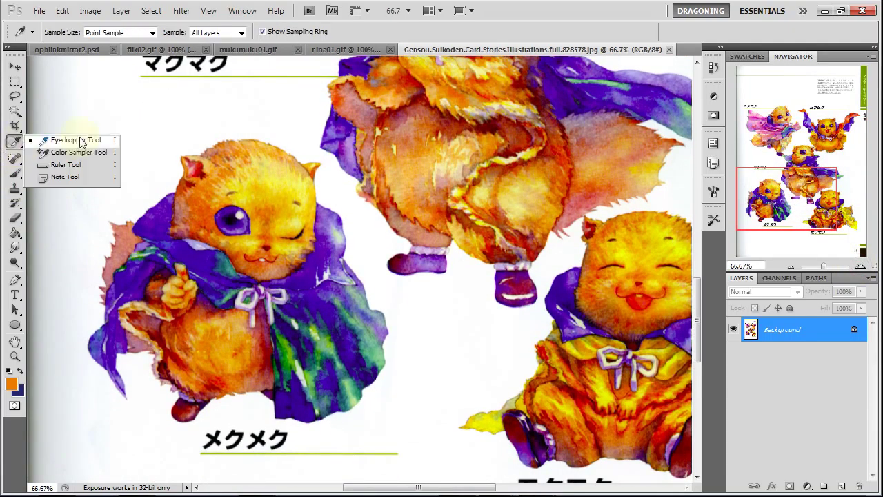
pyautogui.click(858, 267)
pyautogui.click(859, 267)
pyautogui.moveTo(797, 191); pyautogui.dragTo(783, 205)
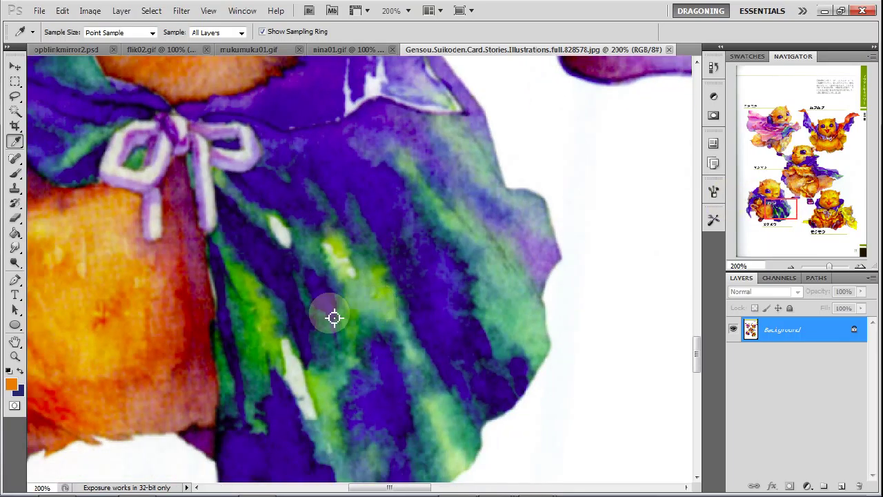
pyautogui.moveTo(269, 338)
pyautogui.mouseDown()
pyautogui.moveTo(256, 335)
pyautogui.moveTo(270, 340)
pyautogui.mouseUp()
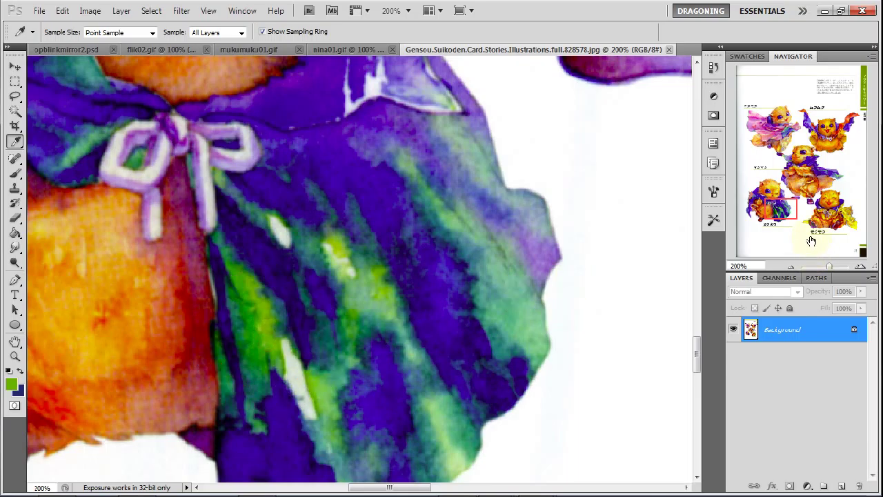
# Keep the green as background colour and sample a bright yellow foreground from the reference squirrel's yellow cape.
pyautogui.moveTo(807, 218)
pyautogui.mouseDown()
pyautogui.moveTo(813, 176)
pyautogui.moveTo(841, 125)
pyautogui.moveTo(846, 222)
pyautogui.moveTo(806, 226)
pyautogui.mouseUp()
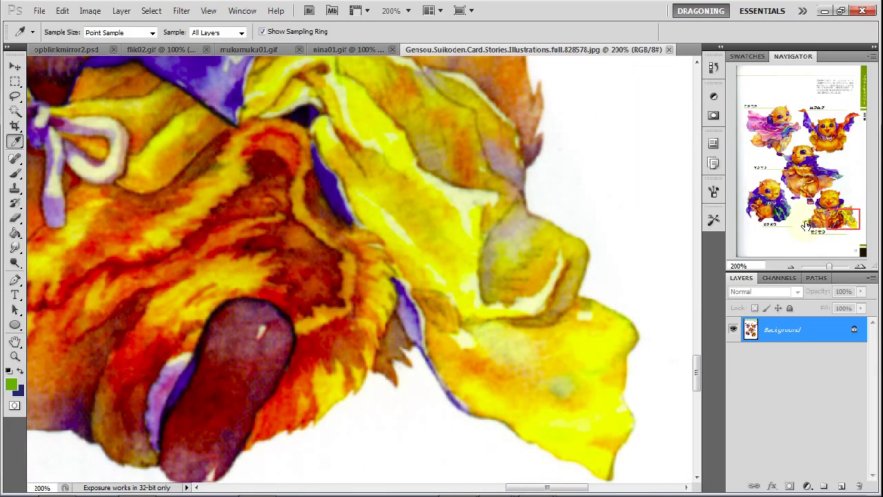
pyautogui.click(20, 372)
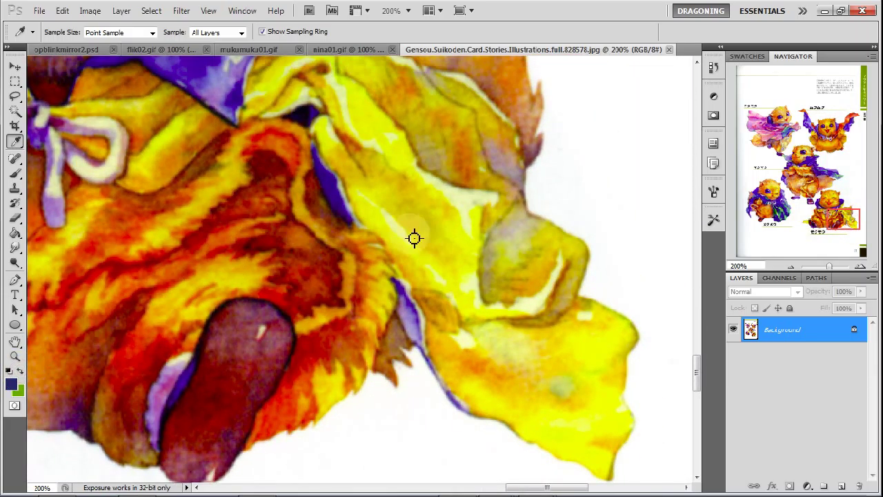
pyautogui.moveTo(390, 231); pyautogui.dragTo(383, 227)
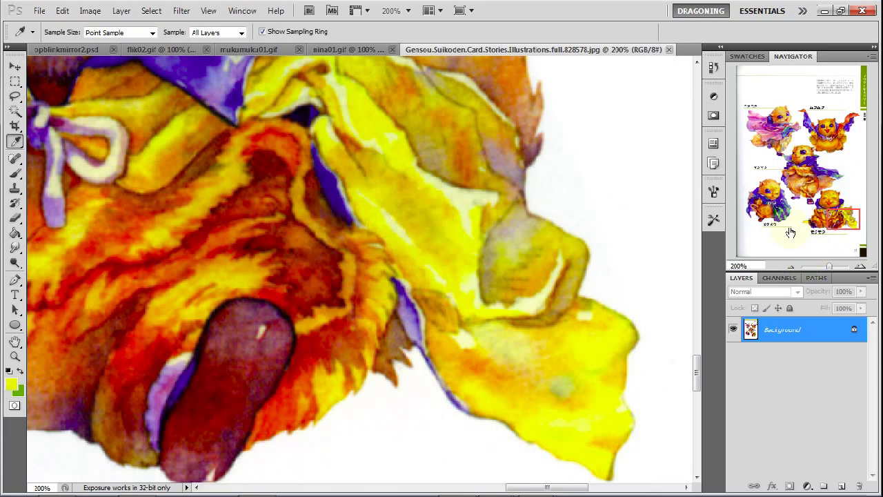
# In opblinkmirror2.psd, make green the foreground colour and add a layer named inside cape base below tie and boot base in the blue cape group.
pyautogui.click(94, 51)
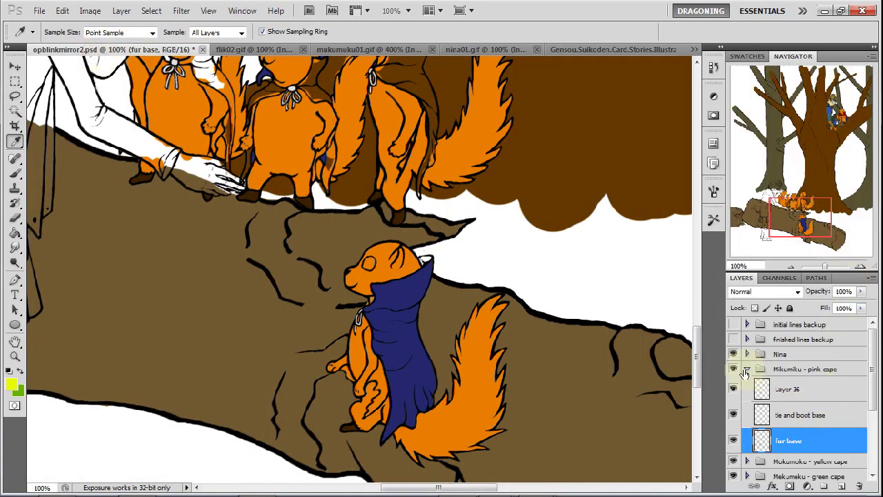
pyautogui.click(745, 372)
pyautogui.moveTo(873, 372); pyautogui.dragTo(874, 391)
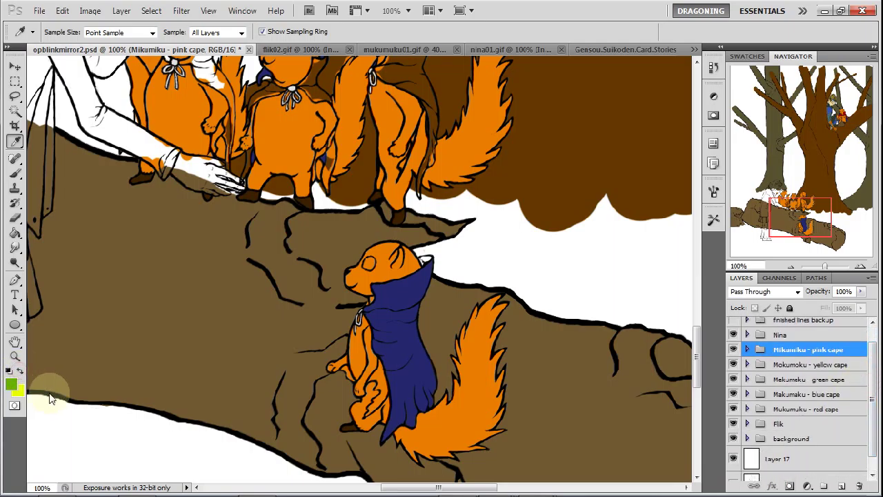
pyautogui.click(745, 394)
pyautogui.click(816, 467)
pyautogui.click(842, 486)
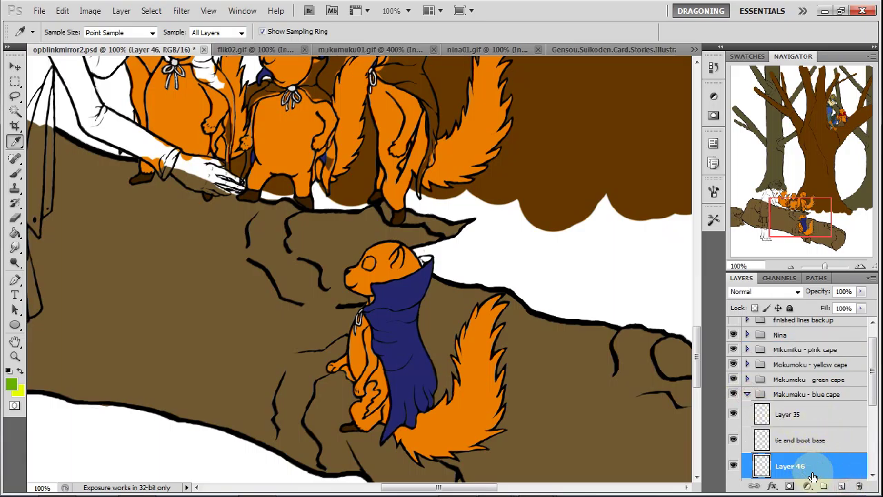
pyautogui.rightClick(813, 478)
pyautogui.click(807, 171)
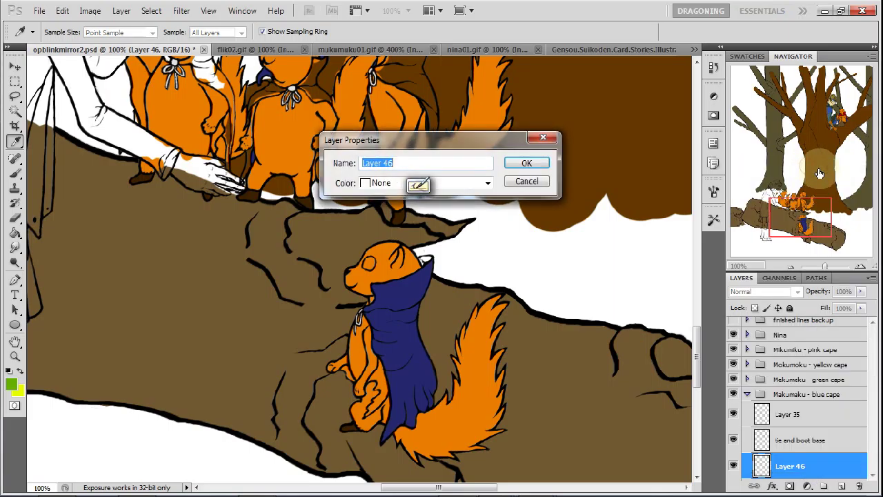
pyautogui.write('inside cape base')
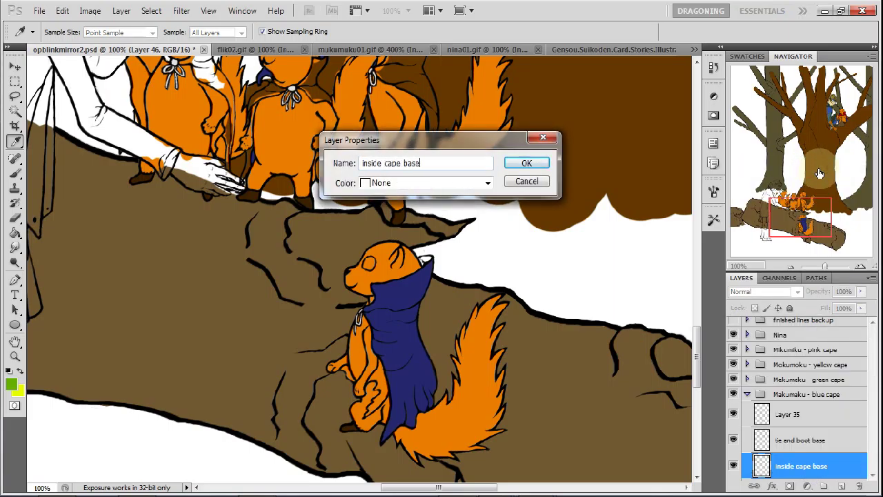
pyautogui.press('Return')
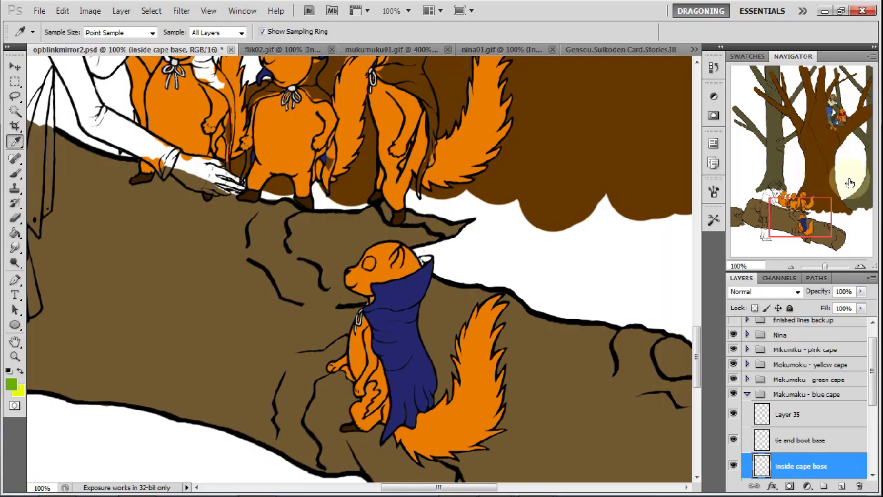
# Paint the inside of the blue-caped squirrel's hood flat green and erase the overspill around its edges.
pyautogui.click(861, 267)
pyautogui.click(861, 267)
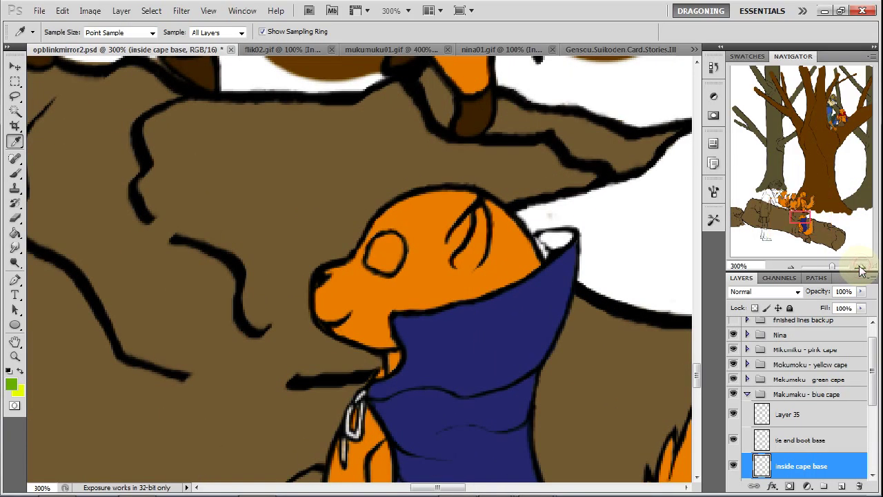
pyautogui.click(15, 172)
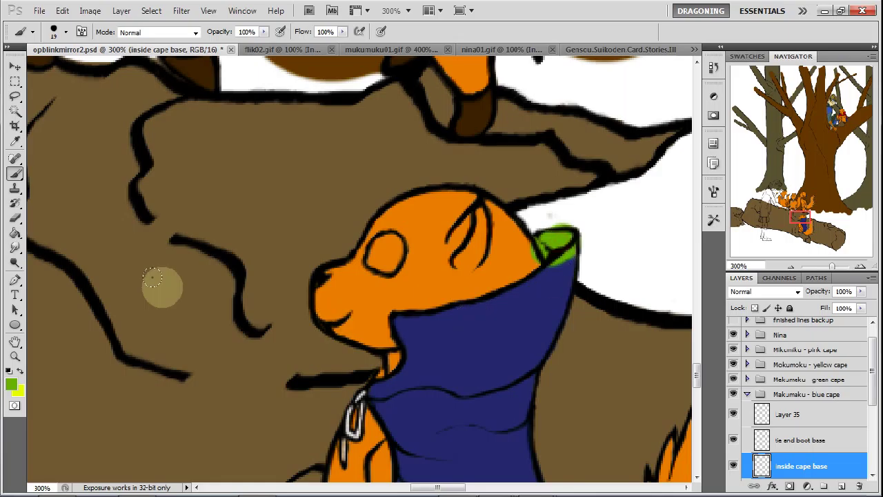
pyautogui.click(15, 218)
pyautogui.moveTo(566, 262); pyautogui.dragTo(577, 254)
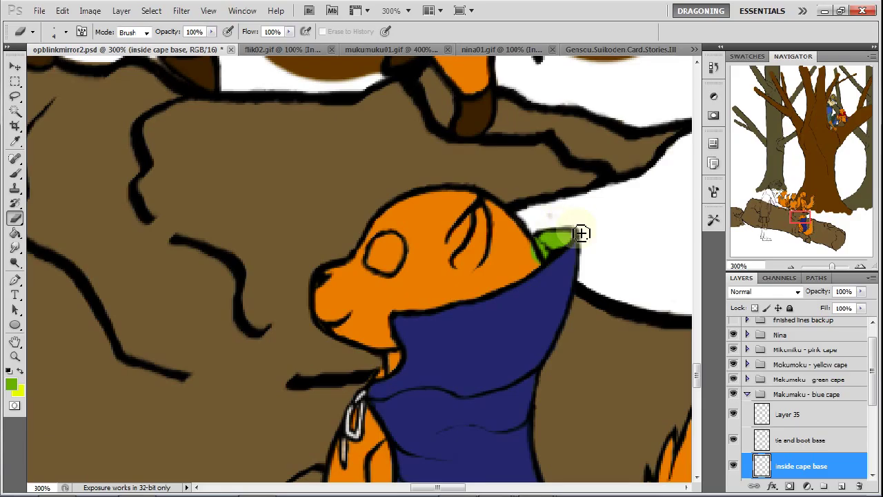
pyautogui.moveTo(547, 229)
pyautogui.mouseDown()
pyautogui.moveTo(544, 274)
pyautogui.moveTo(606, 216)
pyautogui.mouseUp()
# Add a new layer between inner cape base and fur base in the Mekumeku - green cape group.
pyautogui.moveTo(805, 205); pyautogui.dragTo(798, 207)
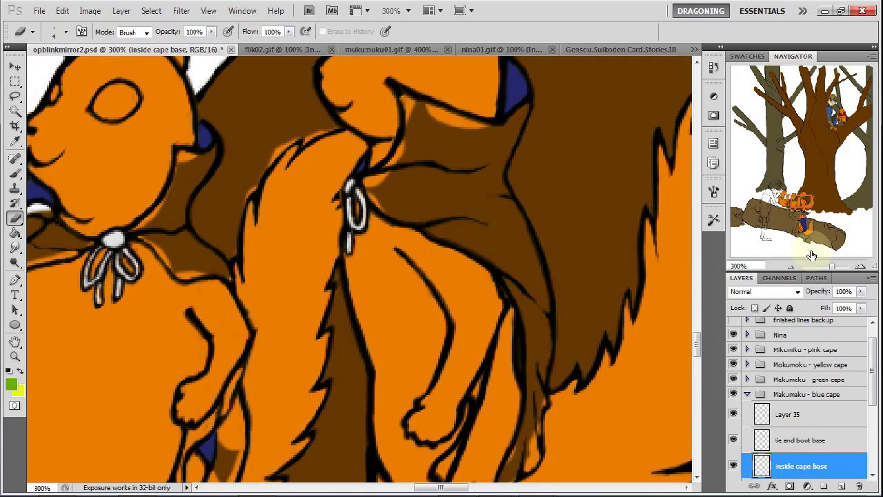
pyautogui.click(750, 395)
pyautogui.click(747, 379)
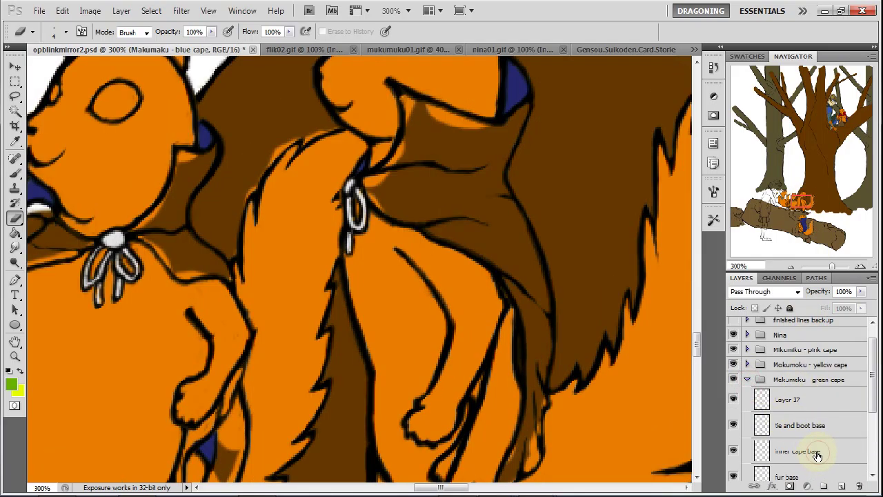
pyautogui.click(817, 452)
pyautogui.click(841, 485)
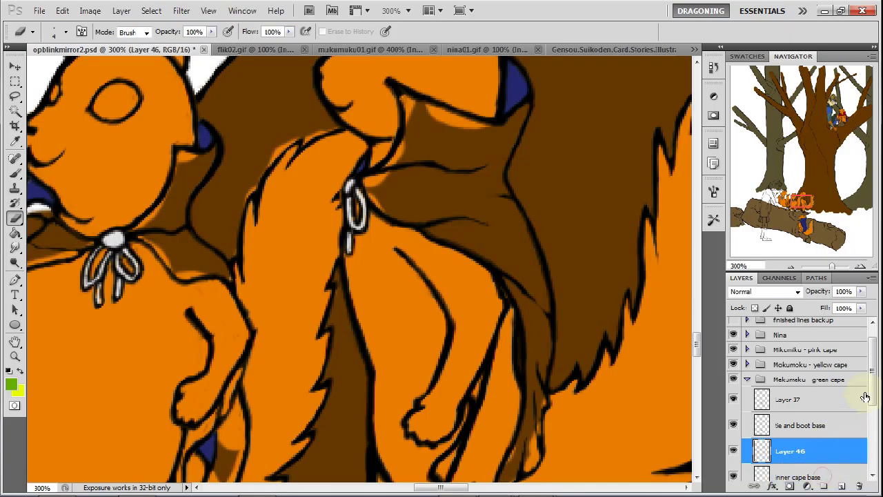
pyautogui.scroll(-2, 865, 397)
pyautogui.moveTo(844, 414); pyautogui.dragTo(815, 452)
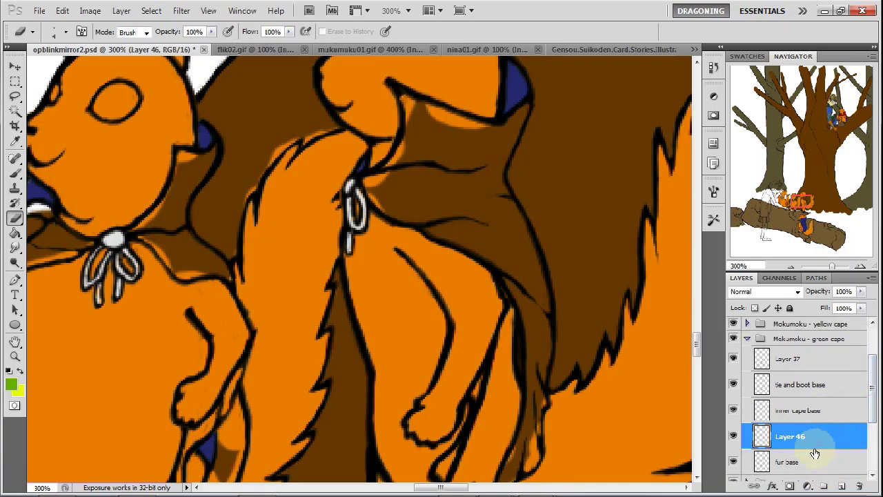
# Rename the new layer in the green cape group as outer cape base.
pyautogui.rightClick(811, 440)
pyautogui.click(818, 125)
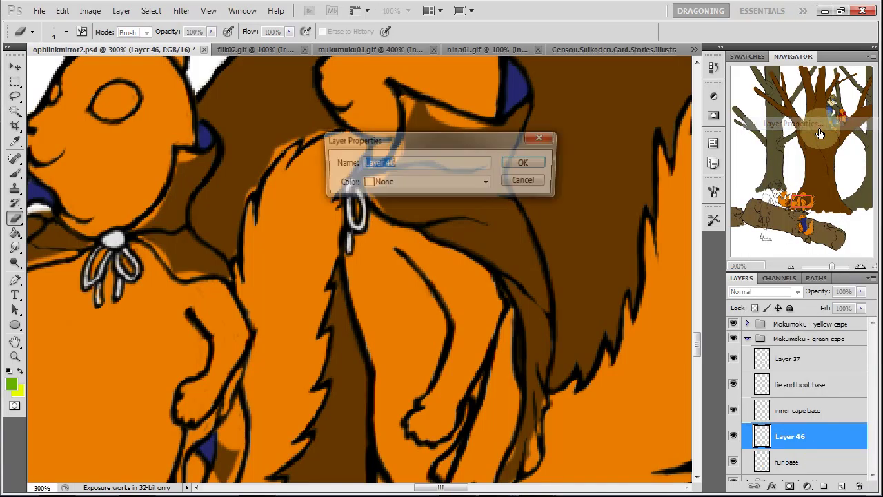
pyautogui.write('cu')
pyautogui.write('ter cape base')
pyautogui.press('Return')
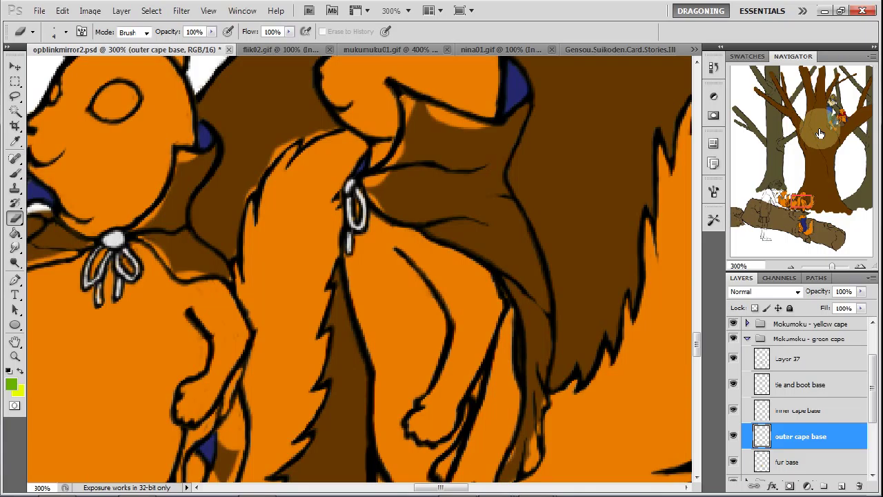
# Paint the green-caped squirrel's outer cape flat green from the collar down to the trailing lower tip with the Brush tool.
pyautogui.click(14, 173)
pyautogui.click(414, 119)
pyautogui.moveTo(405, 100)
pyautogui.mouseDown()
pyautogui.moveTo(419, 134)
pyautogui.moveTo(398, 168)
pyautogui.moveTo(399, 129)
pyautogui.moveTo(372, 178)
pyautogui.moveTo(426, 196)
pyautogui.moveTo(411, 196)
pyautogui.moveTo(445, 196)
pyautogui.moveTo(430, 193)
pyautogui.moveTo(423, 112)
pyautogui.moveTo(474, 128)
pyautogui.moveTo(512, 104)
pyautogui.moveTo(468, 169)
pyautogui.moveTo(457, 141)
pyautogui.moveTo(480, 202)
pyautogui.moveTo(488, 185)
pyautogui.moveTo(508, 227)
pyautogui.moveTo(414, 196)
pyautogui.moveTo(504, 251)
pyautogui.moveTo(528, 311)
pyautogui.moveTo(522, 252)
pyautogui.moveTo(532, 354)
pyautogui.moveTo(522, 451)
pyautogui.mouseUp()
pyautogui.moveTo(805, 200); pyautogui.dragTo(805, 207)
pyautogui.moveTo(509, 326)
pyautogui.mouseDown()
pyautogui.moveTo(491, 341)
pyautogui.moveTo(476, 428)
pyautogui.mouseUp()
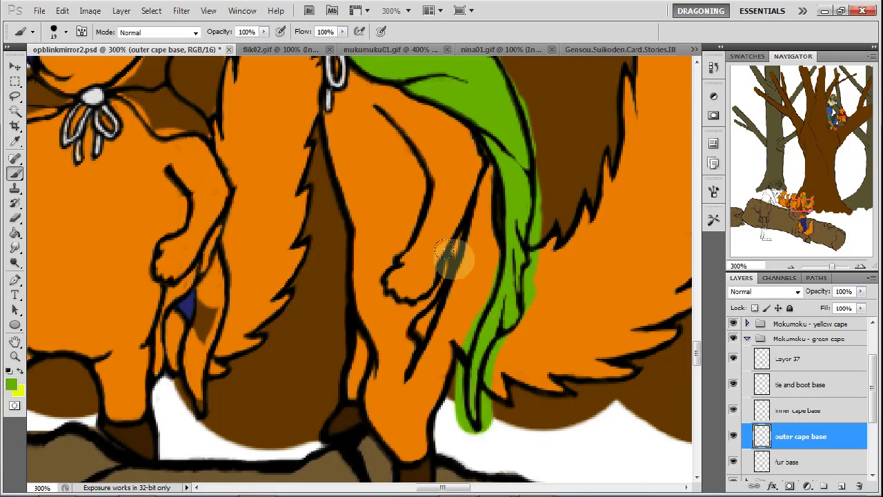
# Erase the green overspill around the lower tip and along the outer edge of the green-caped squirrel's cape.
pyautogui.click(14, 217)
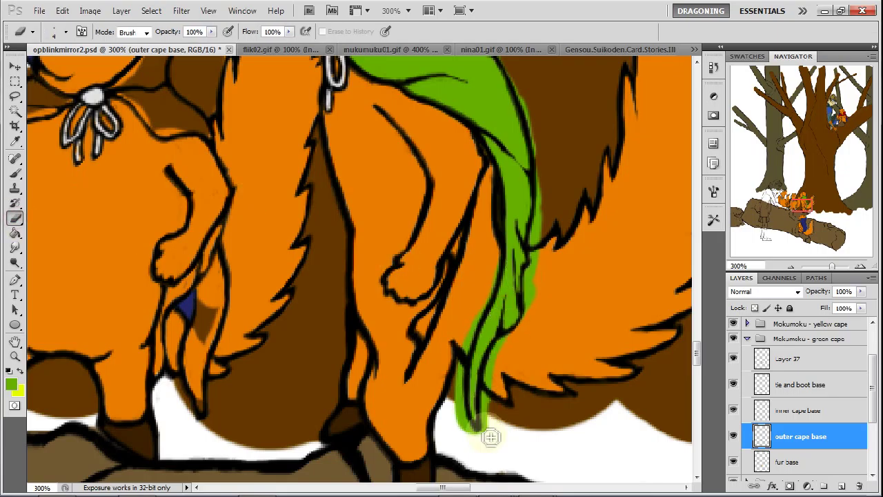
pyautogui.moveTo(488, 433)
pyautogui.mouseDown()
pyautogui.moveTo(499, 386)
pyautogui.moveTo(503, 351)
pyautogui.mouseUp()
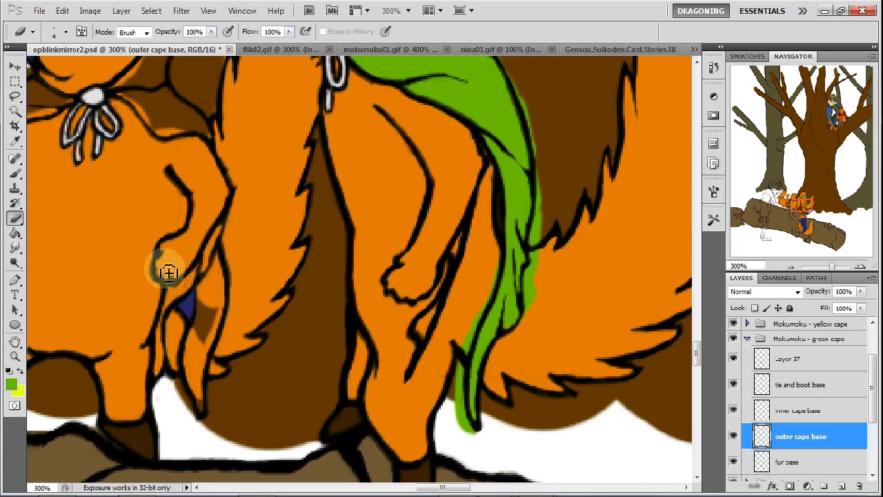
pyautogui.moveTo(511, 340)
pyautogui.mouseDown()
pyautogui.moveTo(495, 358)
pyautogui.moveTo(491, 383)
pyautogui.moveTo(508, 345)
pyautogui.moveTo(491, 404)
pyautogui.moveTo(501, 353)
pyautogui.moveTo(497, 435)
pyautogui.moveTo(493, 384)
pyautogui.moveTo(495, 440)
pyautogui.moveTo(494, 403)
pyautogui.moveTo(485, 452)
pyautogui.moveTo(465, 348)
pyautogui.moveTo(459, 420)
pyautogui.moveTo(464, 387)
pyautogui.moveTo(461, 415)
pyautogui.moveTo(476, 442)
pyautogui.moveTo(455, 398)
pyautogui.moveTo(487, 284)
pyautogui.moveTo(499, 290)
pyautogui.moveTo(467, 354)
pyautogui.moveTo(500, 270)
pyautogui.moveTo(491, 303)
pyautogui.mouseUp()
pyautogui.moveTo(528, 278)
pyautogui.mouseDown()
pyautogui.moveTo(534, 312)
pyautogui.moveTo(541, 270)
pyautogui.moveTo(544, 291)
pyautogui.moveTo(526, 328)
pyautogui.moveTo(543, 207)
pyautogui.moveTo(546, 241)
pyautogui.moveTo(547, 218)
pyautogui.moveTo(537, 237)
pyautogui.moveTo(543, 182)
pyautogui.moveTo(525, 99)
pyautogui.moveTo(544, 165)
pyautogui.moveTo(540, 237)
pyautogui.mouseUp()
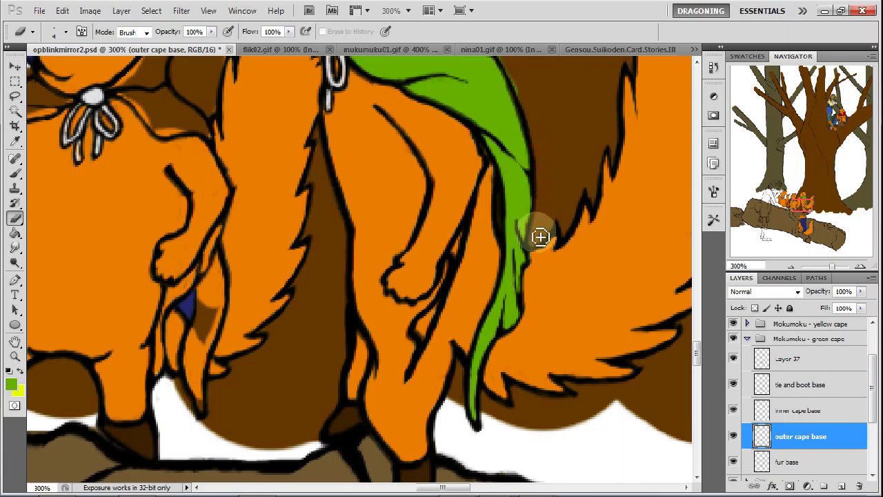
# Erase the green overspill beside the collar and along the upper outer edge of the green-caped squirrel's cape.
pyautogui.moveTo(805, 208); pyautogui.dragTo(806, 197)
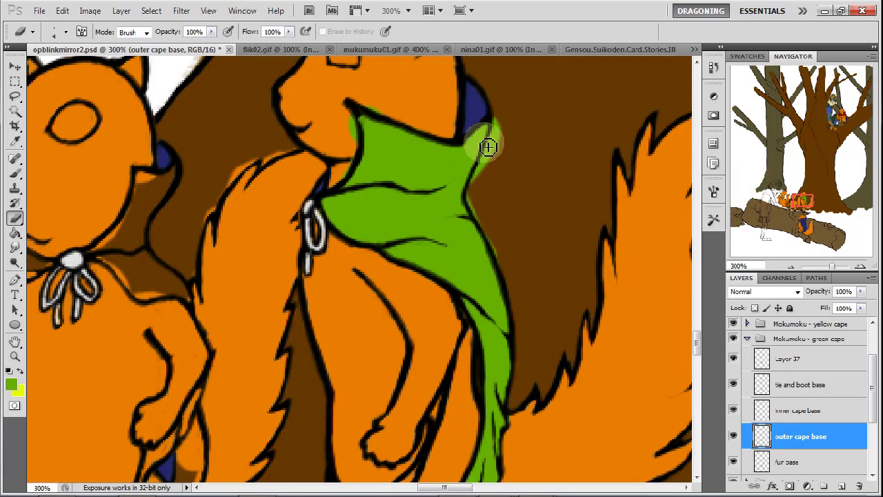
pyautogui.moveTo(501, 124)
pyautogui.mouseDown()
pyautogui.moveTo(474, 186)
pyautogui.moveTo(512, 280)
pyautogui.mouseUp()
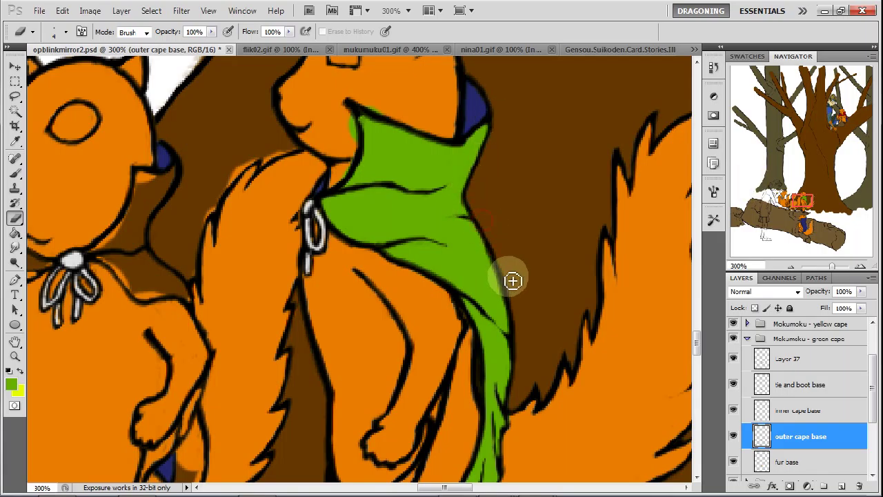
pyautogui.moveTo(354, 140)
pyautogui.mouseDown()
pyautogui.moveTo(352, 118)
pyautogui.moveTo(360, 155)
pyautogui.moveTo(343, 180)
pyautogui.moveTo(376, 104)
pyautogui.mouseUp()
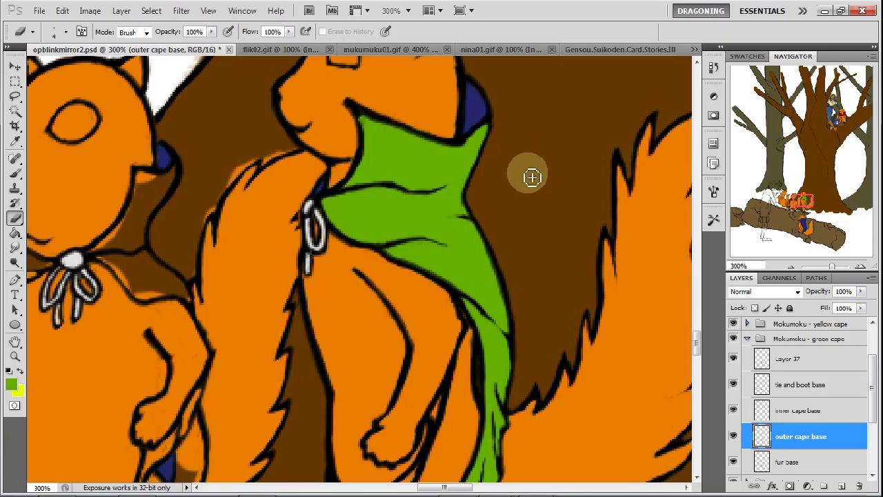
# Add a new layer above fur base in the Mikumiku - pink cape group and name it inner cape base.
pyautogui.moveTo(805, 205); pyautogui.dragTo(793, 209)
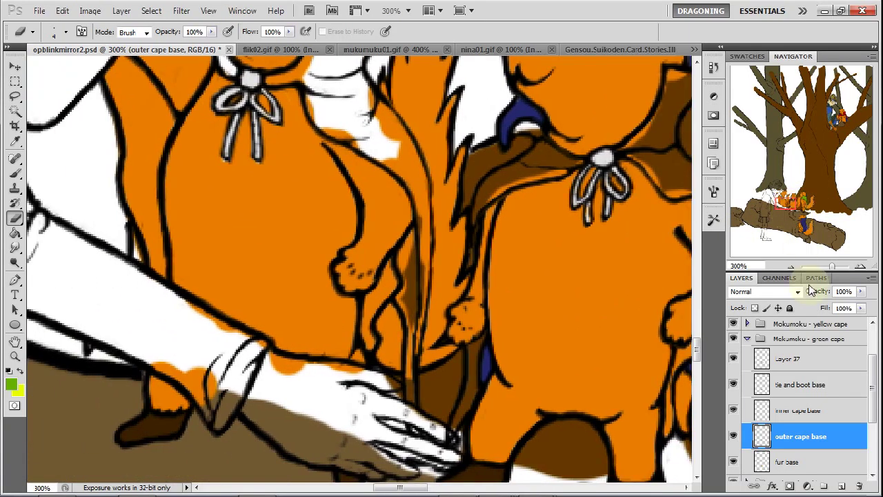
pyautogui.click(748, 339)
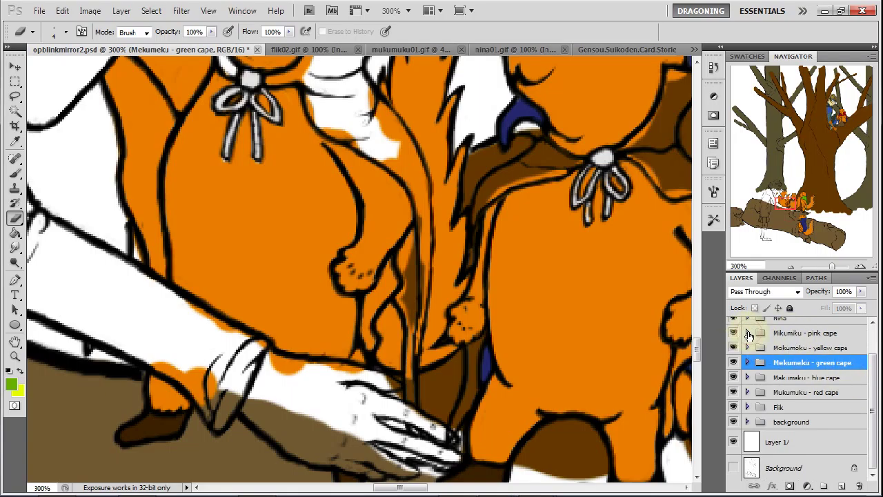
pyautogui.click(748, 333)
pyautogui.click(788, 406)
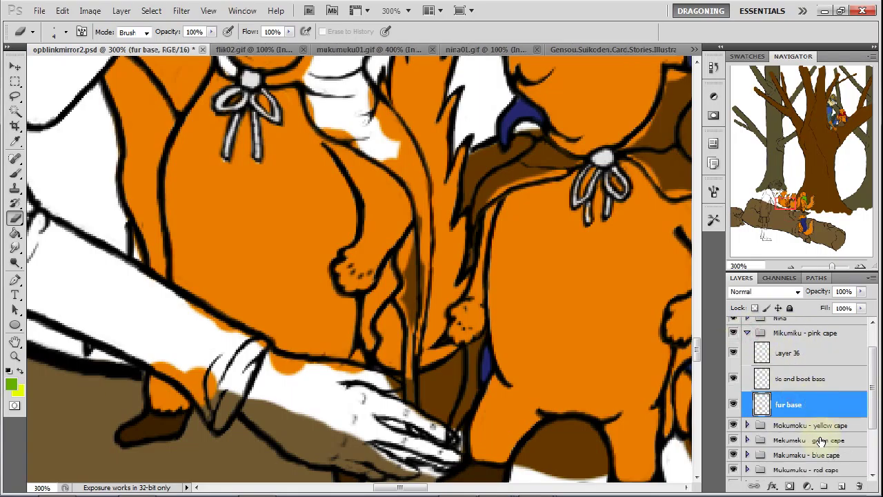
pyautogui.click(841, 488)
pyautogui.rightClick(798, 404)
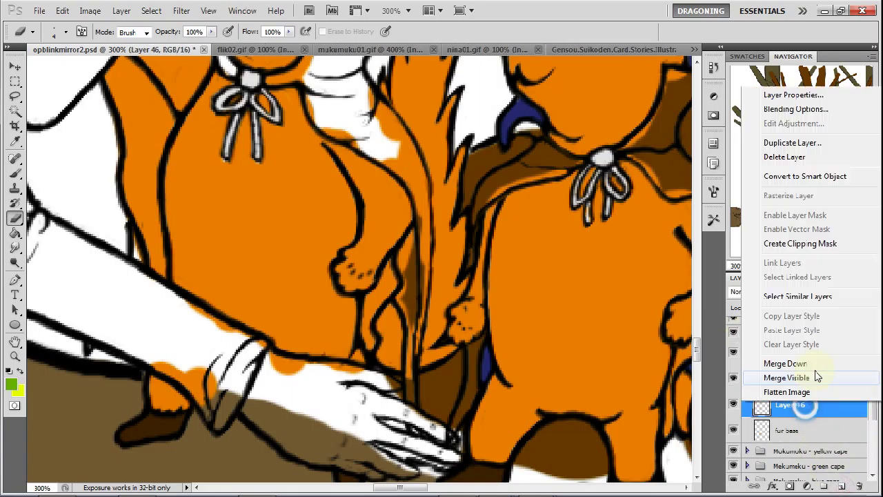
pyautogui.click(804, 100)
pyautogui.write('inn')
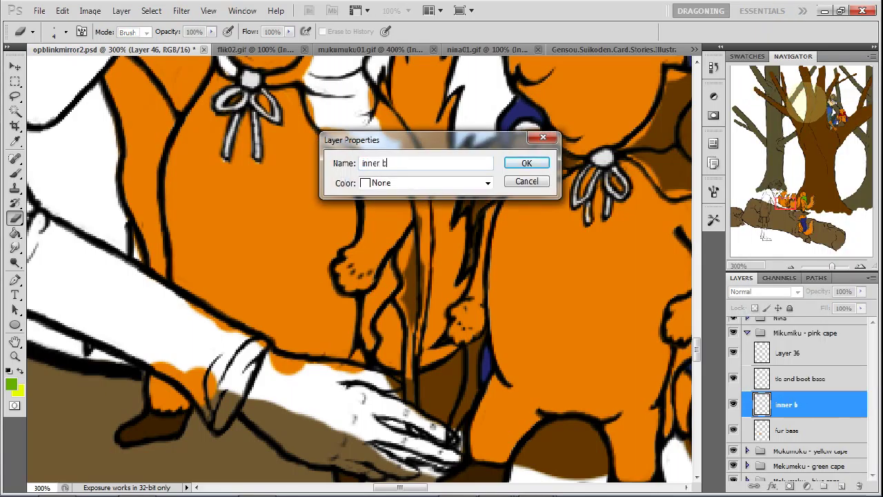
pyautogui.write('er cape base')
pyautogui.press('Return')
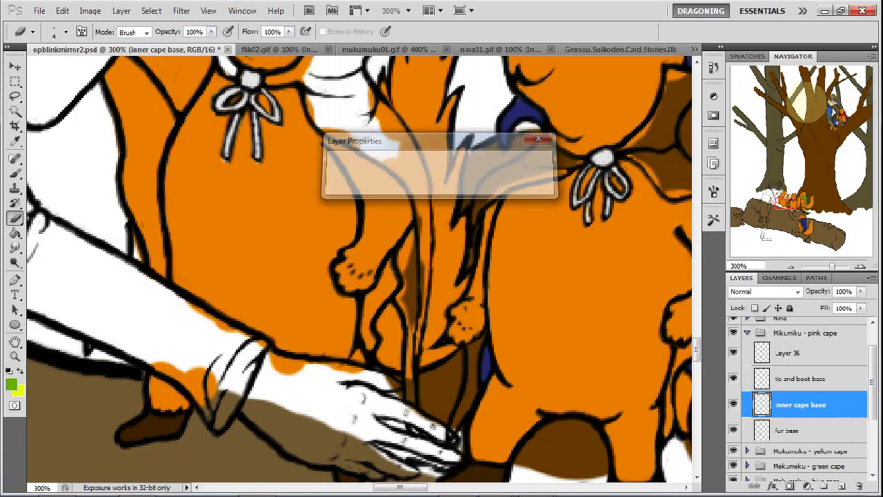
# Check the cape colours in the reference illustration and brush flat green over the pink-caped squirrel's inner collar folds and hanging lower cape strip.
pyautogui.click(15, 173)
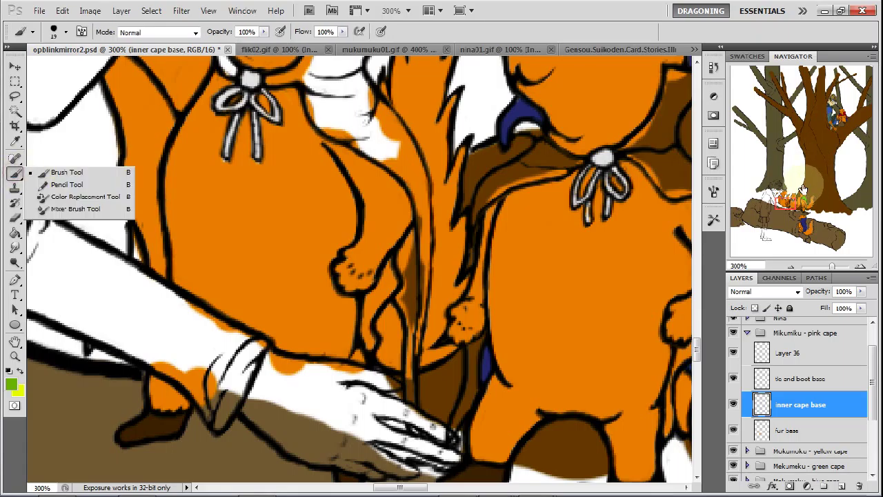
pyautogui.click(624, 50)
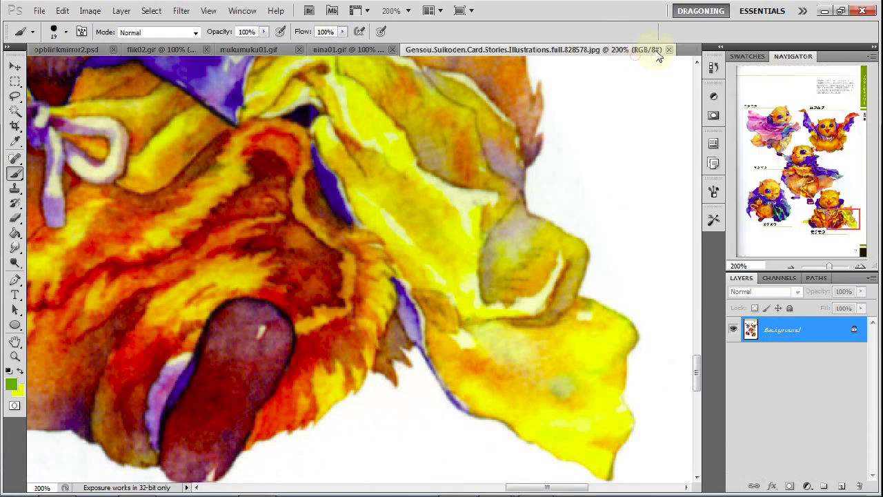
pyautogui.moveTo(819, 200); pyautogui.dragTo(797, 116)
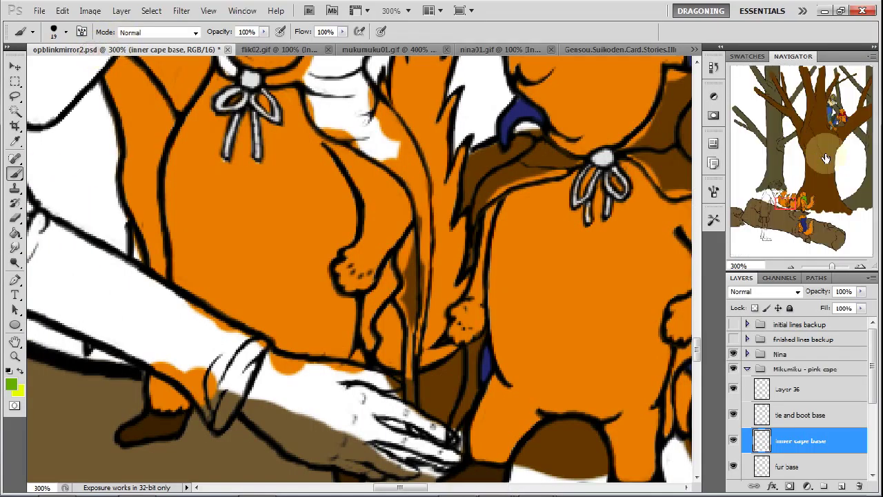
pyautogui.moveTo(793, 207); pyautogui.dragTo(785, 197)
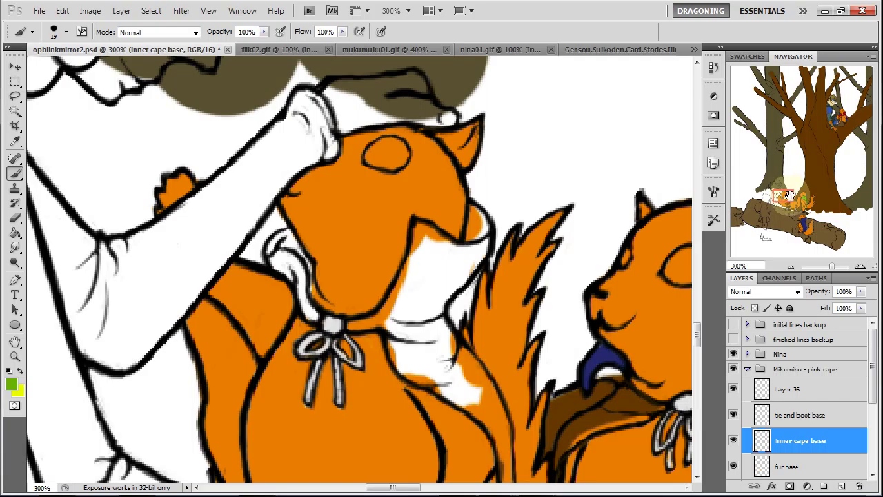
pyautogui.moveTo(464, 224); pyautogui.dragTo(471, 238)
pyautogui.moveTo(280, 243); pyautogui.dragTo(326, 291)
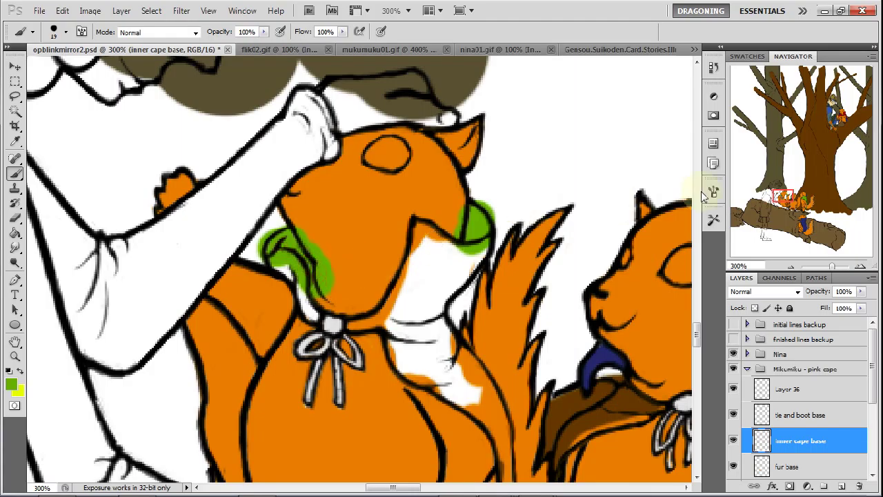
pyautogui.moveTo(785, 198); pyautogui.dragTo(789, 217)
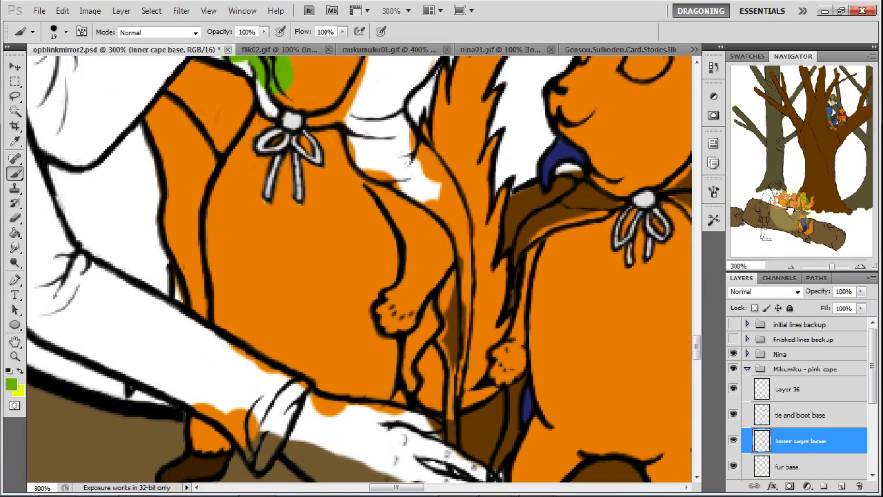
pyautogui.moveTo(449, 283)
pyautogui.mouseDown()
pyautogui.moveTo(439, 390)
pyautogui.moveTo(447, 427)
pyautogui.mouseUp()
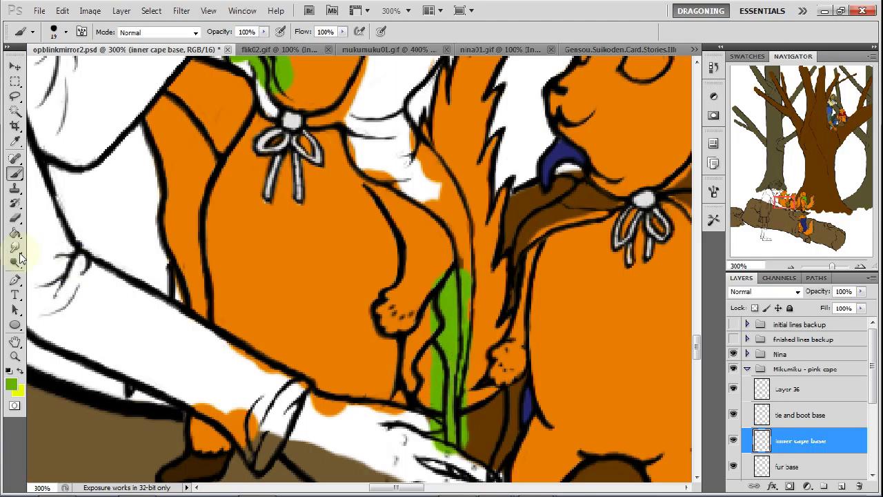
# Erase the green overspill around the lower cape strip and both collar folds of the pink-caped squirrel.
pyautogui.click(15, 216)
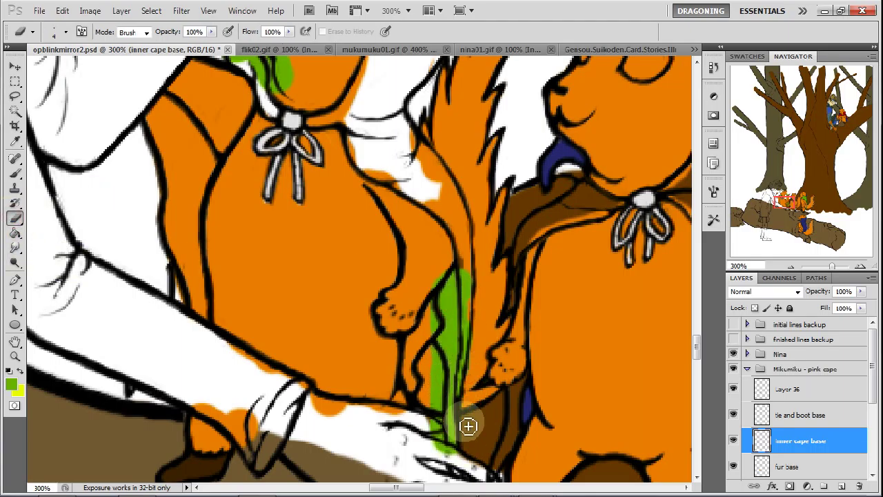
pyautogui.moveTo(454, 457)
pyautogui.mouseDown()
pyautogui.moveTo(433, 417)
pyautogui.moveTo(442, 452)
pyautogui.moveTo(436, 350)
pyautogui.moveTo(448, 381)
pyautogui.moveTo(444, 405)
pyautogui.moveTo(431, 322)
pyautogui.moveTo(440, 332)
pyautogui.moveTo(438, 284)
pyautogui.moveTo(433, 297)
pyautogui.moveTo(449, 275)
pyautogui.moveTo(467, 272)
pyautogui.moveTo(476, 334)
pyautogui.moveTo(472, 297)
pyautogui.moveTo(467, 445)
pyautogui.mouseUp()
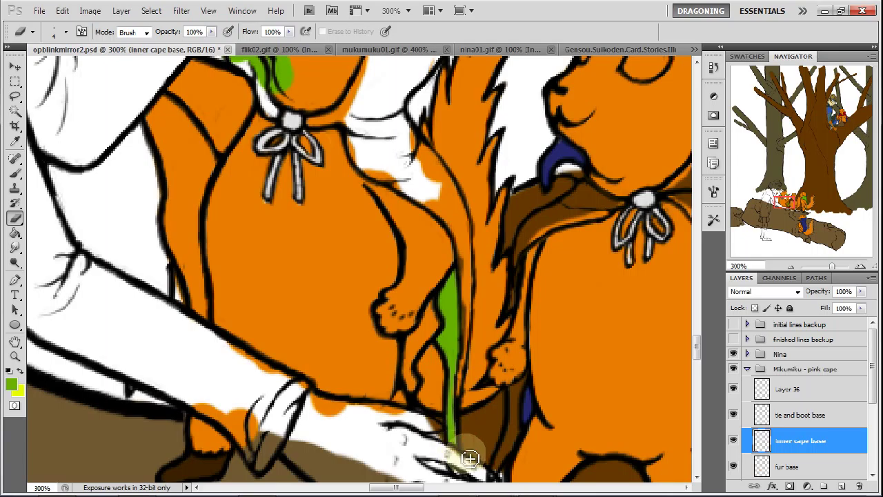
pyautogui.moveTo(787, 204); pyautogui.dragTo(782, 198)
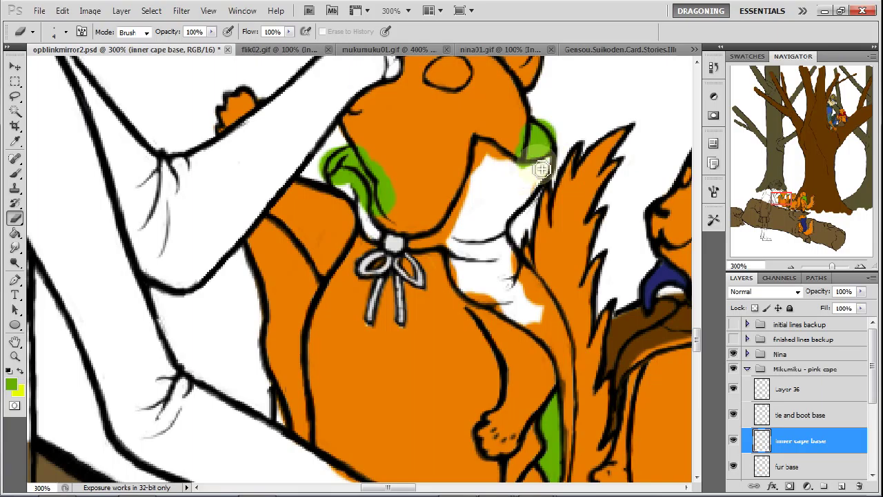
pyautogui.moveTo(521, 153)
pyautogui.mouseDown()
pyautogui.moveTo(539, 121)
pyautogui.moveTo(565, 147)
pyautogui.mouseUp()
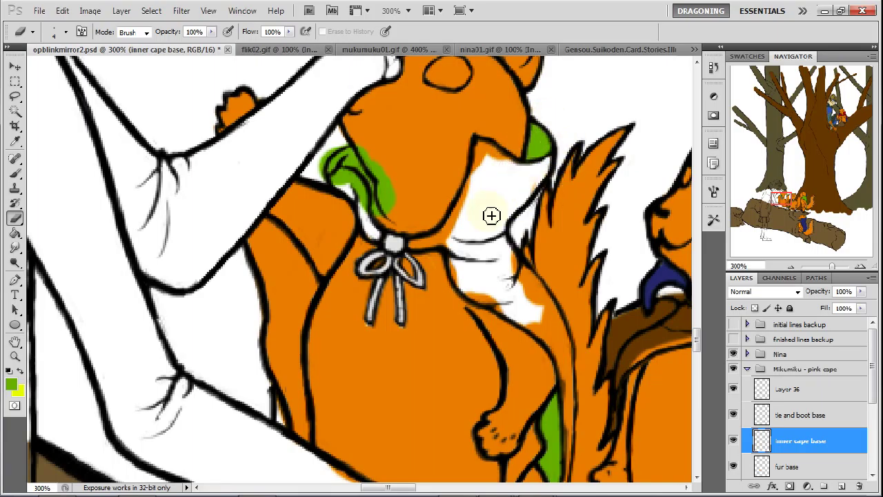
pyautogui.moveTo(366, 156)
pyautogui.mouseDown()
pyautogui.moveTo(383, 185)
pyautogui.moveTo(366, 158)
pyautogui.moveTo(388, 170)
pyautogui.moveTo(402, 217)
pyautogui.moveTo(391, 211)
pyautogui.moveTo(389, 223)
pyautogui.moveTo(385, 202)
pyautogui.moveTo(391, 225)
pyautogui.moveTo(393, 185)
pyautogui.moveTo(393, 209)
pyautogui.moveTo(411, 160)
pyautogui.moveTo(411, 189)
pyautogui.moveTo(379, 166)
pyautogui.moveTo(386, 232)
pyautogui.mouseUp()
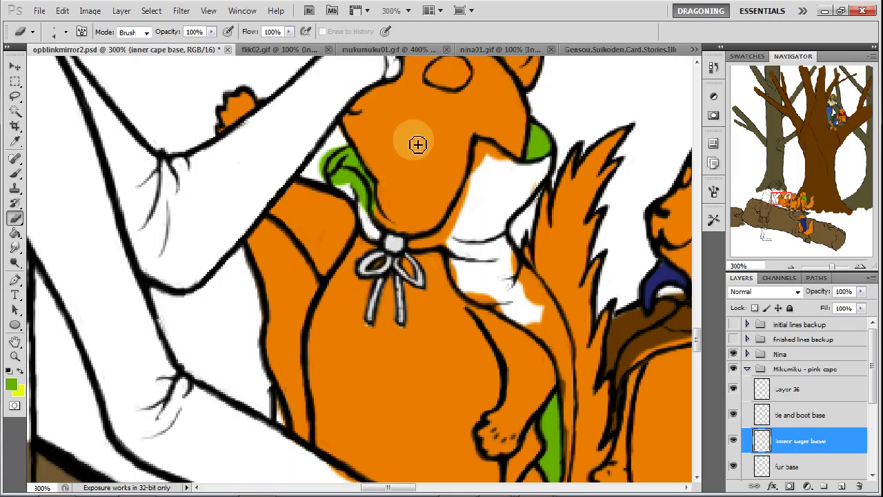
pyautogui.moveTo(380, 216)
pyautogui.mouseDown()
pyautogui.moveTo(415, 180)
pyautogui.moveTo(381, 239)
pyautogui.moveTo(395, 207)
pyautogui.moveTo(424, 183)
pyautogui.moveTo(418, 207)
pyautogui.moveTo(413, 189)
pyautogui.moveTo(405, 200)
pyautogui.moveTo(341, 158)
pyautogui.moveTo(336, 184)
pyautogui.moveTo(348, 137)
pyautogui.moveTo(369, 214)
pyautogui.moveTo(364, 188)
pyautogui.mouseUp()
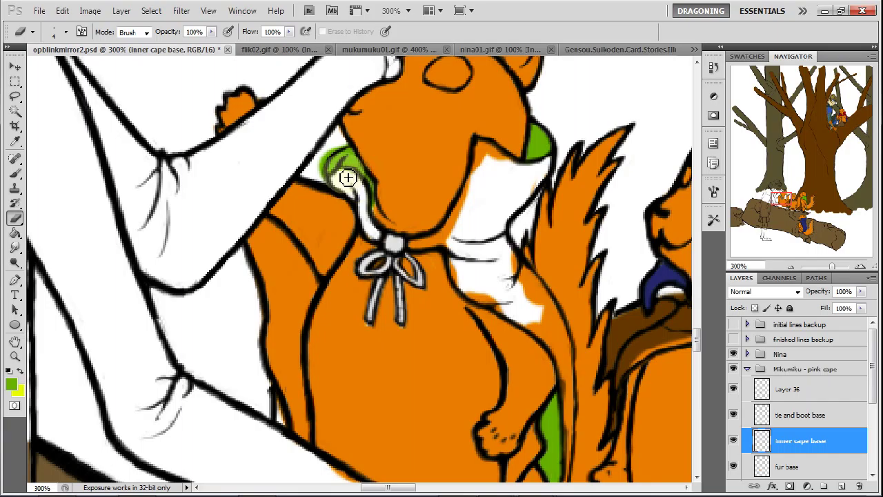
pyautogui.moveTo(369, 203)
pyautogui.mouseDown()
pyautogui.moveTo(352, 186)
pyautogui.moveTo(335, 188)
pyautogui.moveTo(331, 152)
pyautogui.moveTo(327, 170)
pyautogui.moveTo(344, 150)
pyautogui.moveTo(334, 153)
pyautogui.moveTo(356, 146)
pyautogui.moveTo(322, 181)
pyautogui.mouseUp()
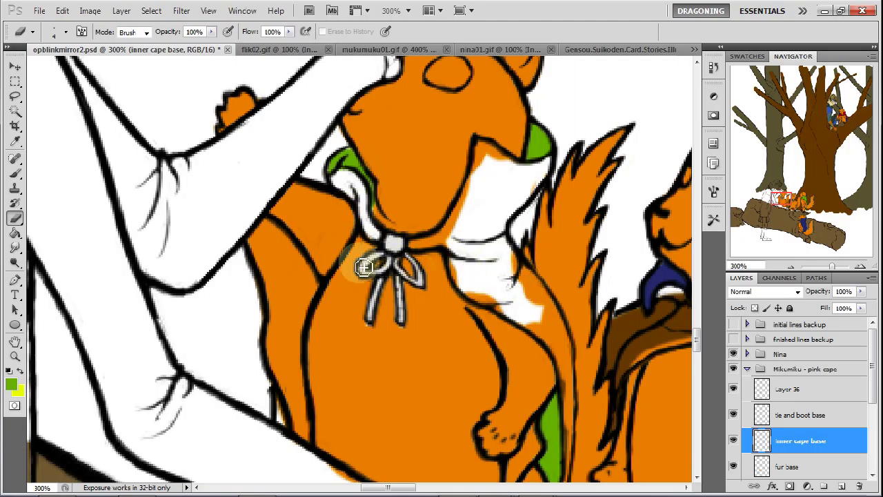
# Touch up the green in the collar fold beside the pink-caped squirrel's cheek and erase the excess over the line art.
pyautogui.click(15, 172)
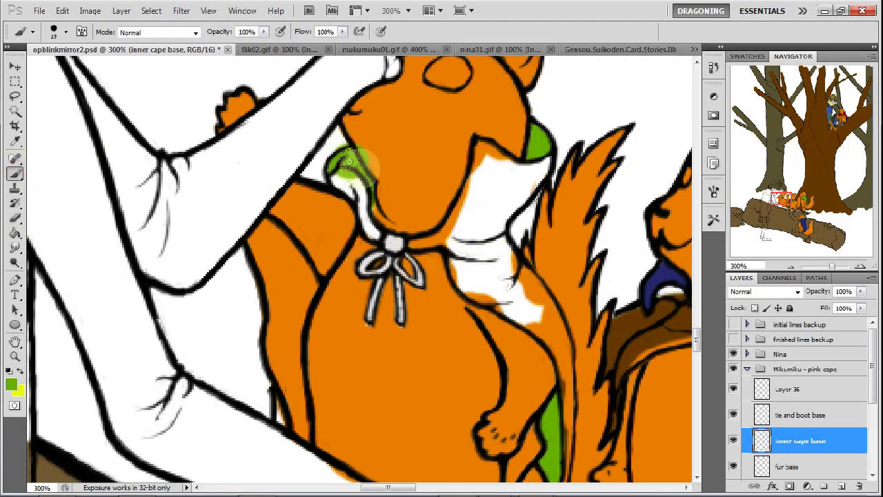
pyautogui.click(15, 218)
pyautogui.moveTo(371, 164)
pyautogui.mouseDown()
pyautogui.moveTo(380, 200)
pyautogui.moveTo(345, 182)
pyautogui.moveTo(360, 185)
pyautogui.moveTo(349, 147)
pyautogui.moveTo(373, 136)
pyautogui.mouseUp()
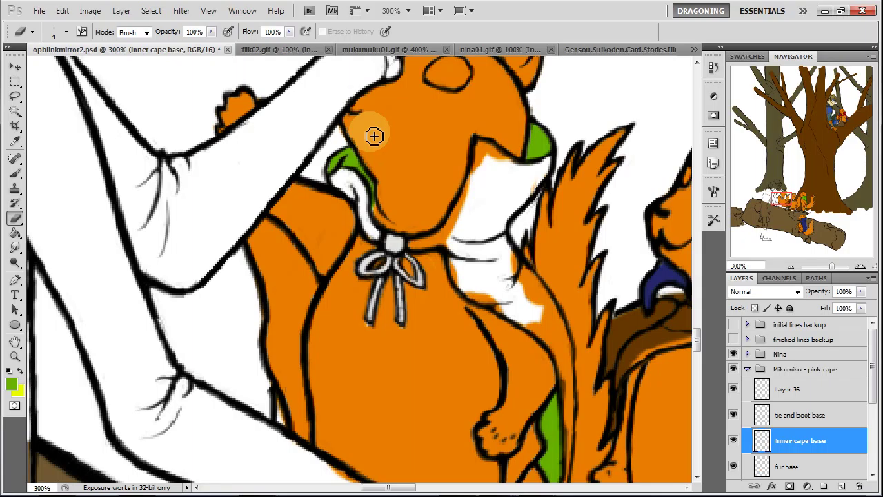
# Retouch the collar fold outlines above the pink-caped squirrel's tie on Layer 36 with a 3 px black brush.
pyautogui.click(794, 389)
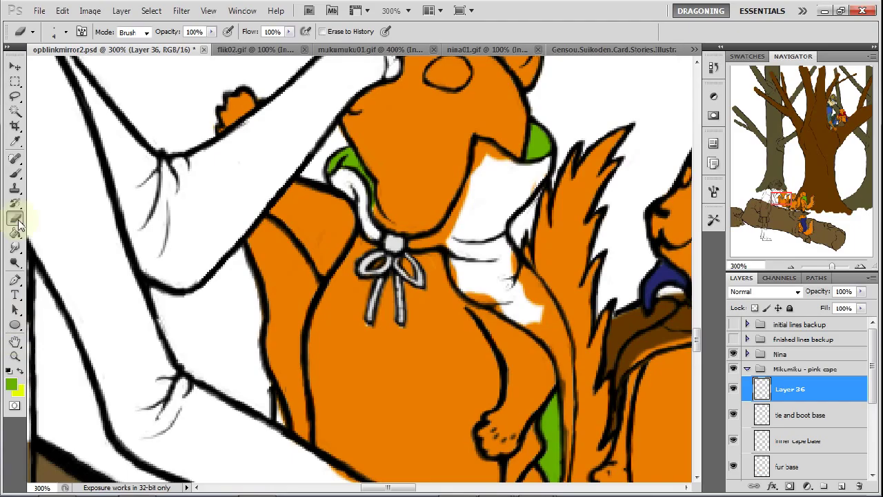
pyautogui.click(15, 172)
pyautogui.click(11, 384)
pyautogui.moveTo(373, 276); pyautogui.dragTo(335, 396)
pyautogui.click(628, 185)
pyautogui.rightClick(385, 229)
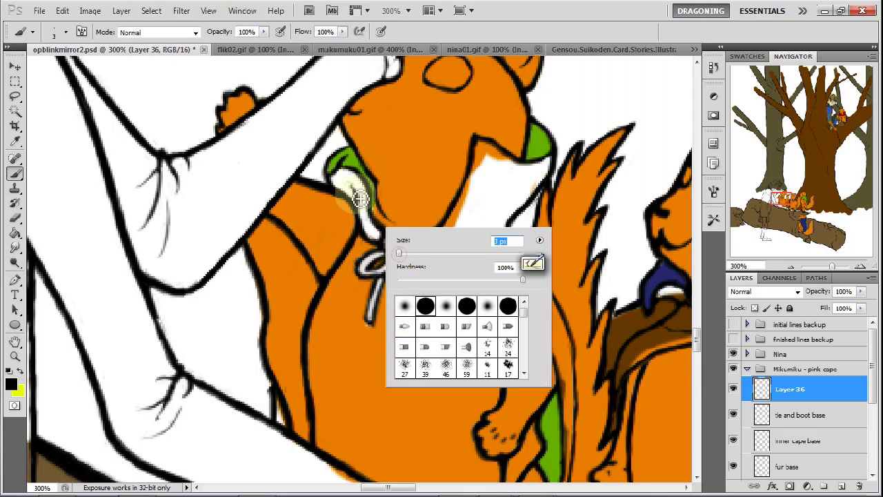
pyautogui.click(375, 218)
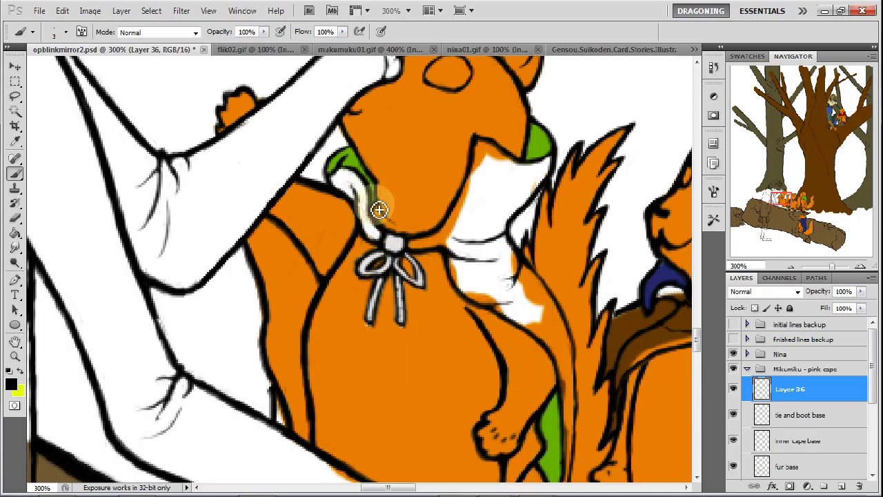
pyautogui.moveTo(379, 210); pyautogui.dragTo(369, 231)
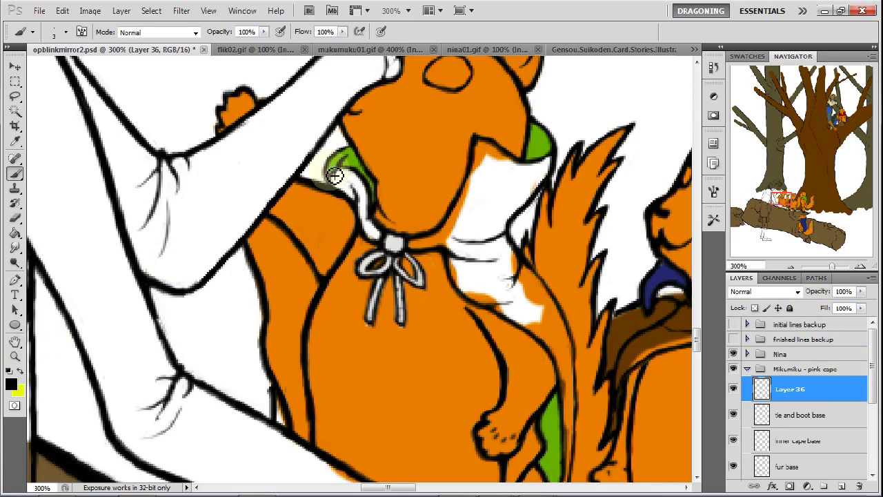
# Sample the pink of the cape from the reference illustration as the foreground colour and return to opblinkmirror2.psd.
pyautogui.click(590, 49)
pyautogui.moveTo(811, 126); pyautogui.dragTo(773, 133)
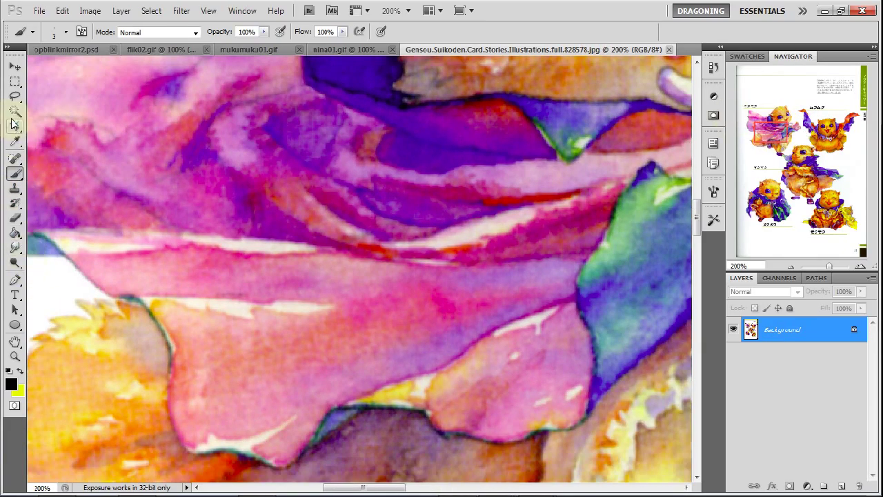
pyautogui.click(13, 142)
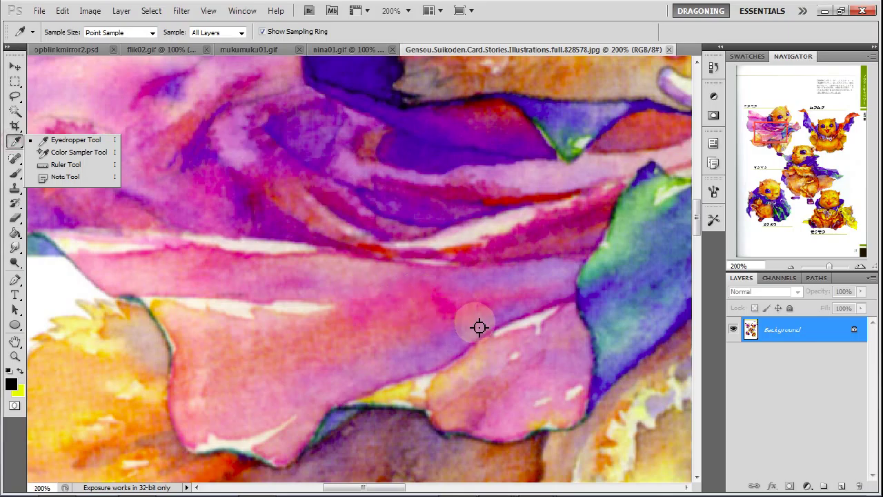
pyautogui.click(420, 298)
pyautogui.moveTo(419, 298)
pyautogui.mouseDown()
pyautogui.moveTo(413, 292)
pyautogui.moveTo(419, 300)
pyautogui.mouseUp()
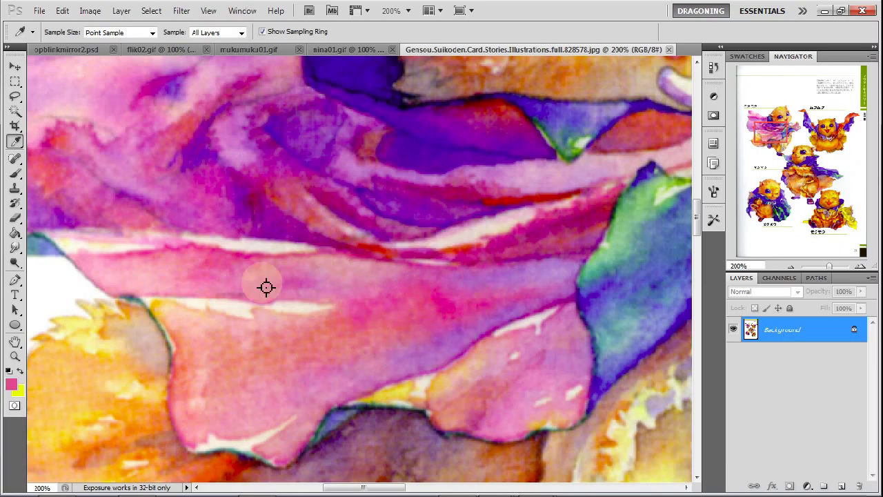
pyautogui.click(83, 51)
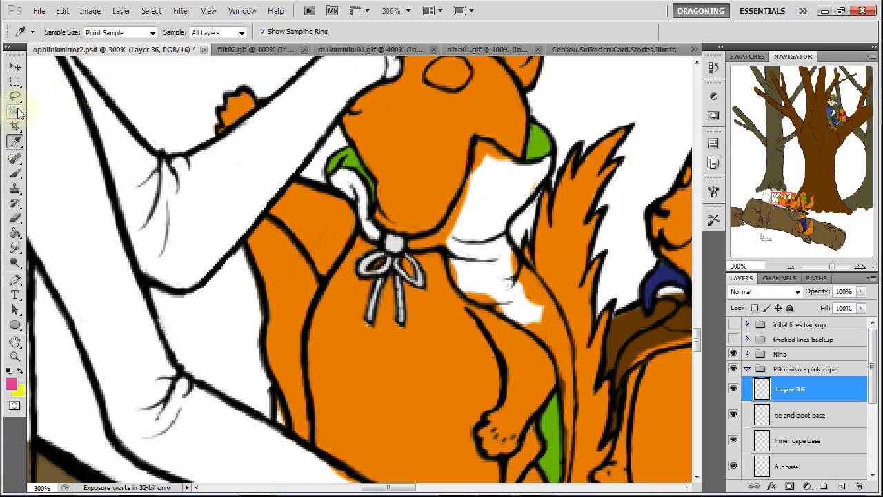
# Add a layer named "outer cape base" directly above fur base in the Mikumiku - pink cape group.
pyautogui.click(17, 175)
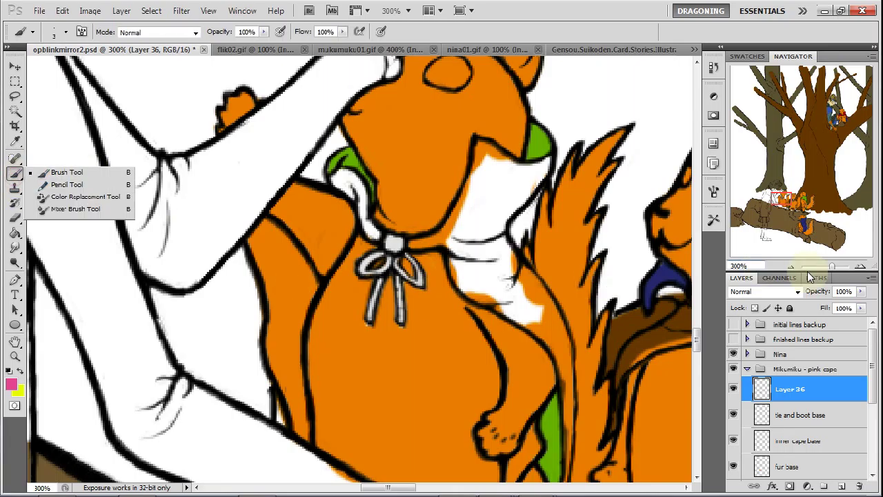
pyautogui.click(840, 467)
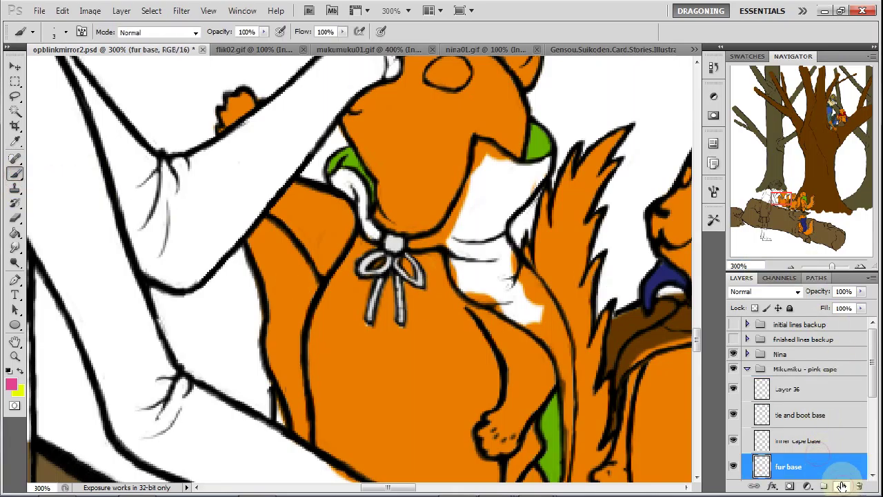
pyautogui.click(842, 486)
pyautogui.rightClick(816, 474)
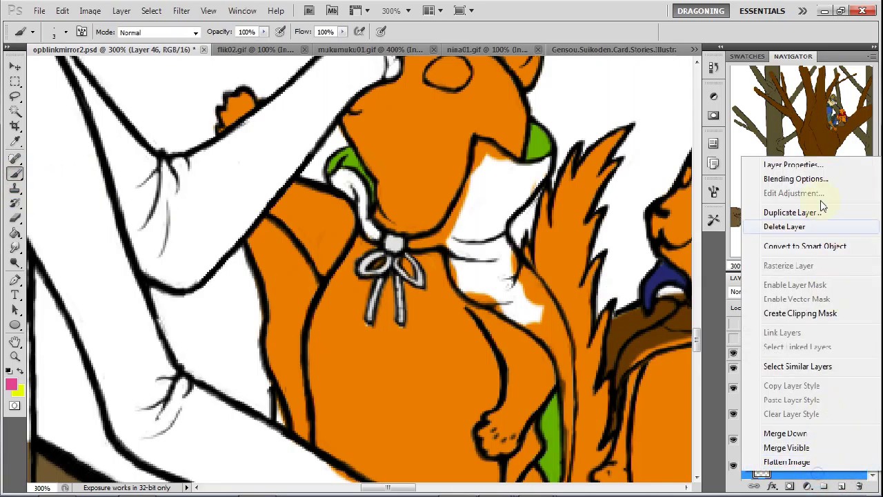
pyautogui.click(808, 165)
pyautogui.write('cut')
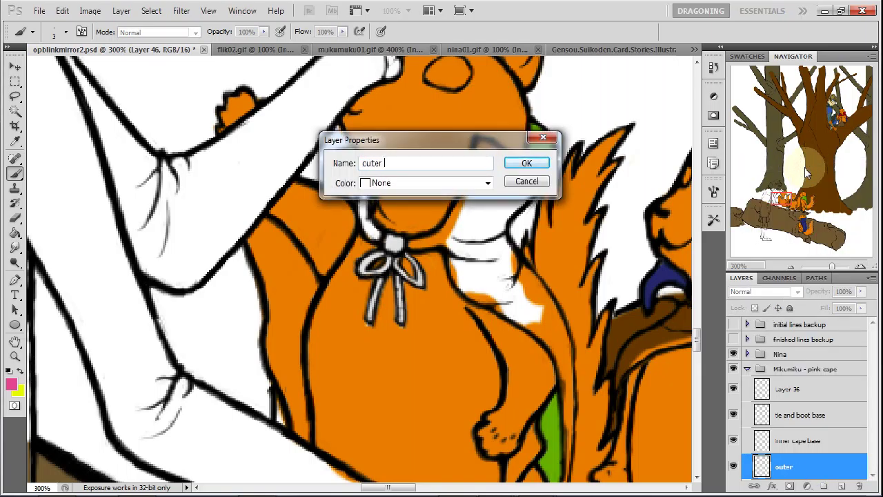
pyautogui.write('er cape base')
pyautogui.press('Return')
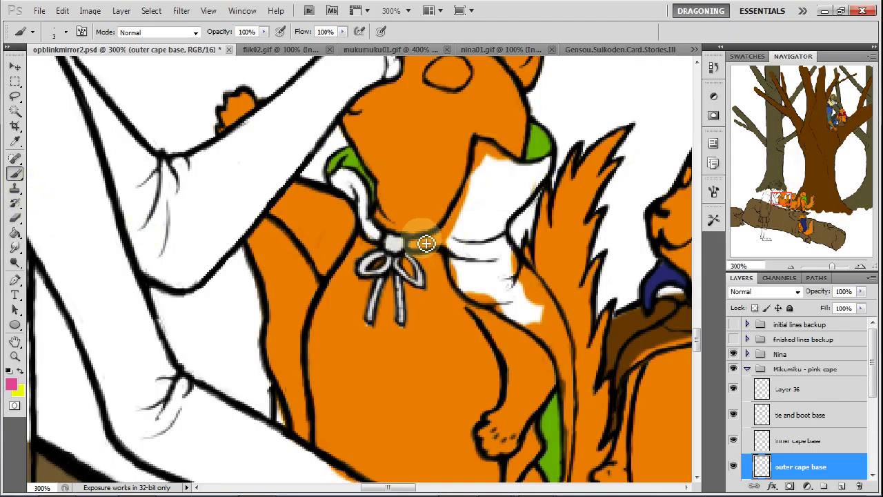
# Paint the outer cape pink from the collar folds down to the lower tip with a 16 px hard brush.
pyautogui.rightClick(458, 235)
pyautogui.moveTo(481, 261); pyautogui.dragTo(478, 259)
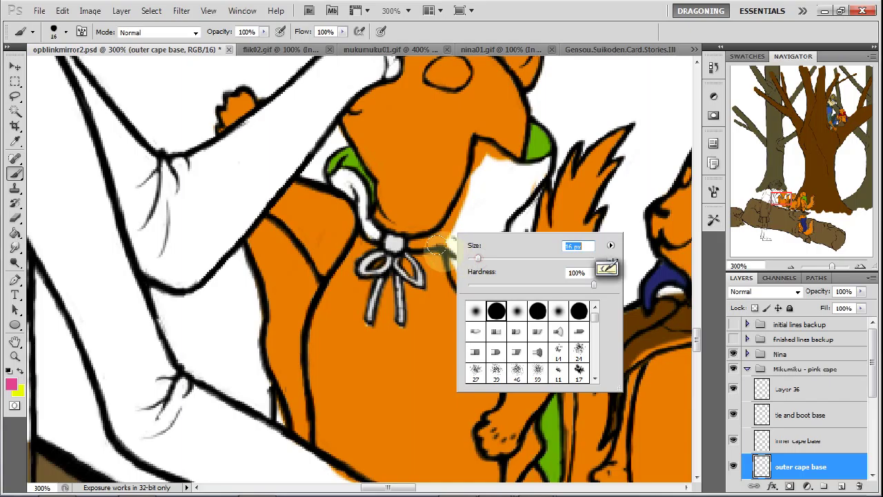
pyautogui.moveTo(411, 239)
pyautogui.mouseDown()
pyautogui.moveTo(467, 231)
pyautogui.moveTo(481, 148)
pyautogui.moveTo(521, 176)
pyautogui.moveTo(555, 169)
pyautogui.moveTo(507, 221)
pyautogui.moveTo(501, 181)
pyautogui.moveTo(479, 234)
pyautogui.moveTo(476, 276)
pyautogui.moveTo(460, 260)
pyautogui.moveTo(497, 304)
pyautogui.moveTo(527, 318)
pyautogui.moveTo(494, 252)
pyautogui.moveTo(529, 292)
pyautogui.moveTo(576, 375)
pyautogui.mouseUp()
pyautogui.moveTo(363, 222)
pyautogui.mouseDown()
pyautogui.moveTo(340, 178)
pyautogui.moveTo(372, 238)
pyautogui.mouseUp()
pyautogui.moveTo(801, 201); pyautogui.dragTo(812, 211)
pyautogui.moveTo(395, 195)
pyautogui.mouseDown()
pyautogui.moveTo(385, 321)
pyautogui.moveTo(389, 280)
pyautogui.mouseUp()
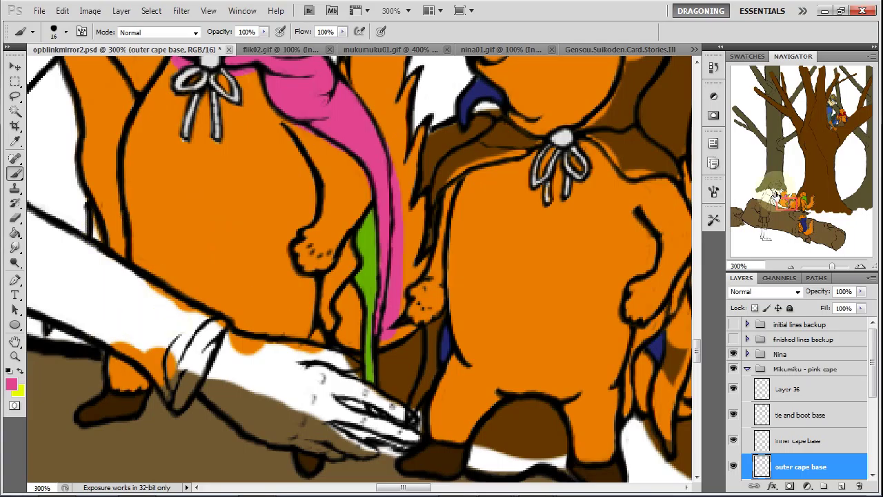
# Erase the pink overspill around the collar folds, tie and trailing edge of the cape on the outer cape base layer.
pyautogui.moveTo(787, 206)
pyautogui.mouseDown()
pyautogui.moveTo(778, 207)
pyautogui.moveTo(792, 193)
pyautogui.moveTo(775, 195)
pyautogui.mouseUp()
pyautogui.click(16, 218)
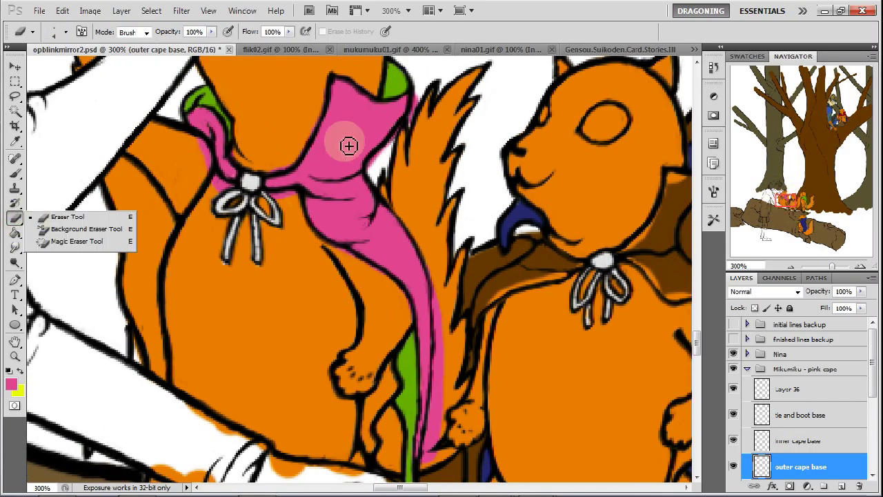
pyautogui.moveTo(422, 96)
pyautogui.mouseDown()
pyautogui.moveTo(409, 138)
pyautogui.moveTo(416, 106)
pyautogui.moveTo(379, 178)
pyautogui.moveTo(299, 169)
pyautogui.moveTo(272, 180)
pyautogui.moveTo(291, 167)
pyautogui.moveTo(294, 196)
pyautogui.moveTo(229, 210)
pyautogui.moveTo(294, 165)
pyautogui.moveTo(271, 171)
pyautogui.moveTo(297, 180)
pyautogui.moveTo(301, 199)
pyautogui.moveTo(266, 202)
pyautogui.moveTo(293, 198)
pyautogui.moveTo(251, 195)
pyautogui.moveTo(213, 168)
pyautogui.moveTo(236, 200)
pyautogui.moveTo(201, 145)
pyautogui.moveTo(214, 159)
pyautogui.moveTo(238, 142)
pyautogui.moveTo(251, 174)
pyautogui.mouseUp()
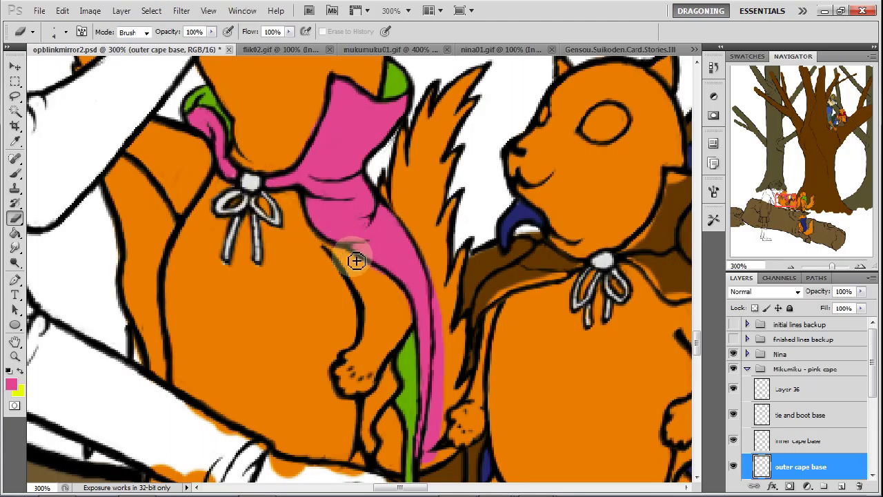
pyautogui.moveTo(436, 279); pyautogui.dragTo(441, 331)
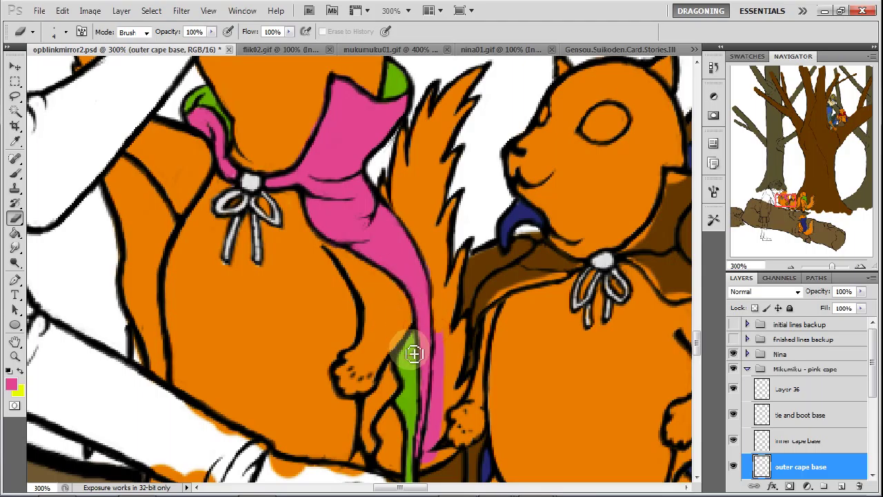
pyautogui.moveTo(443, 339)
pyautogui.mouseDown()
pyautogui.moveTo(438, 392)
pyautogui.moveTo(442, 380)
pyautogui.moveTo(449, 422)
pyautogui.moveTo(425, 458)
pyautogui.moveTo(449, 392)
pyautogui.mouseUp()
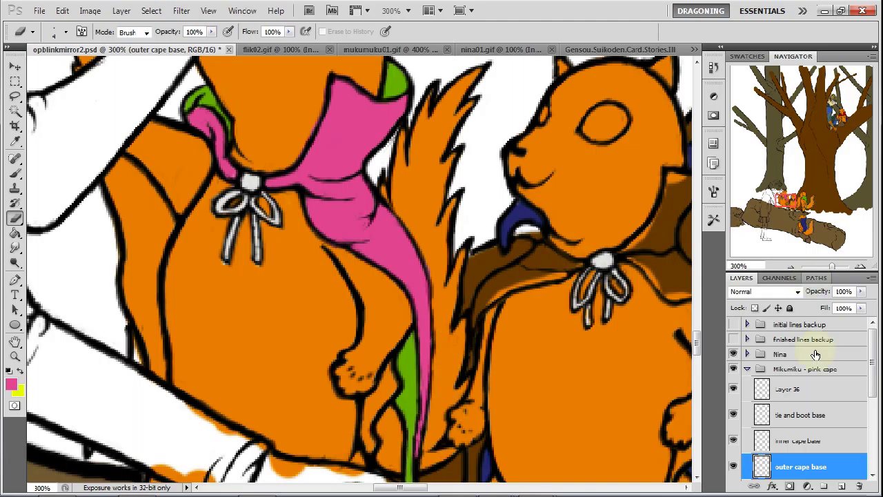
pyautogui.click(819, 447)
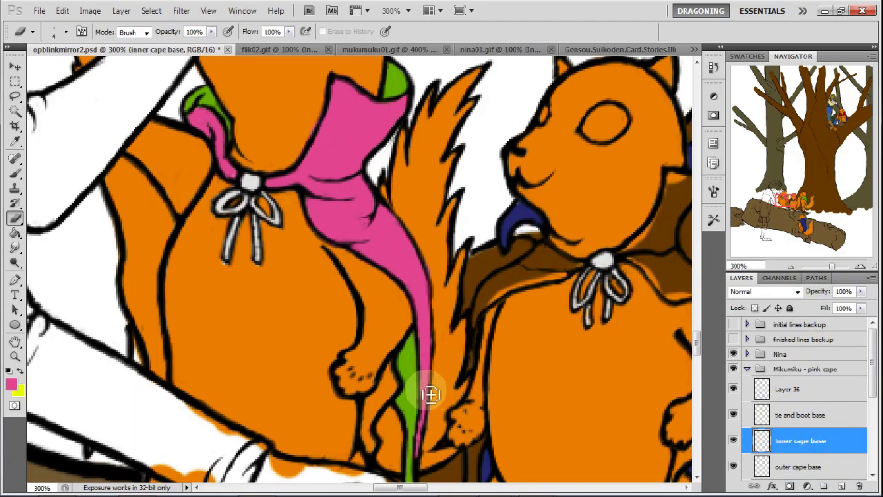
pyautogui.click(800, 466)
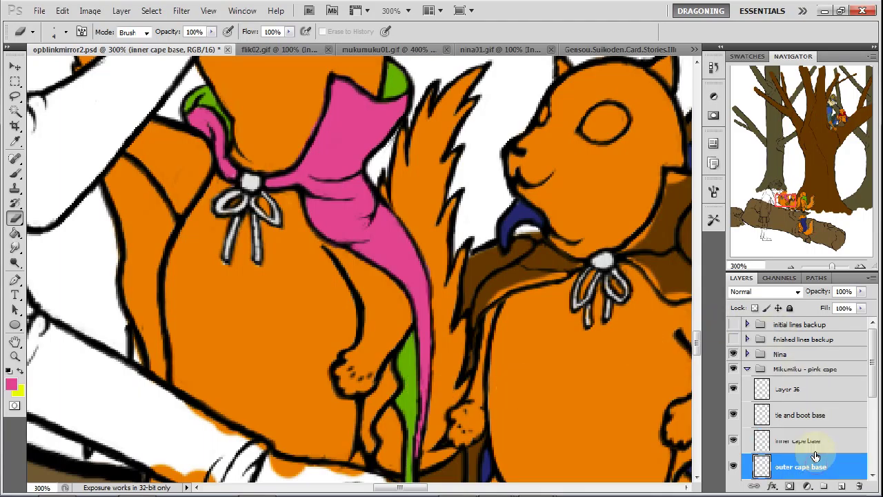
# Sample the cape's green, paint the small lining areas around the human's forearm on inner cape base, and erase the excess.
pyautogui.moveTo(785, 200); pyautogui.dragTo(789, 204)
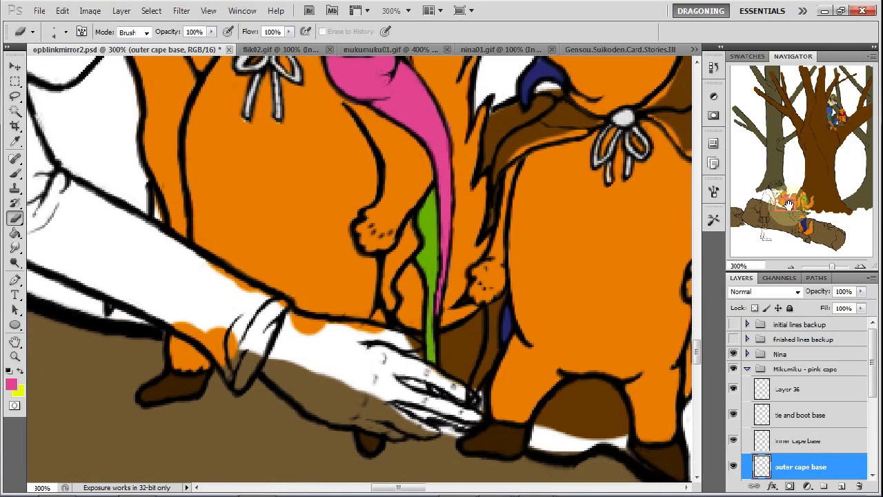
pyautogui.moveTo(789, 205); pyautogui.dragTo(783, 208)
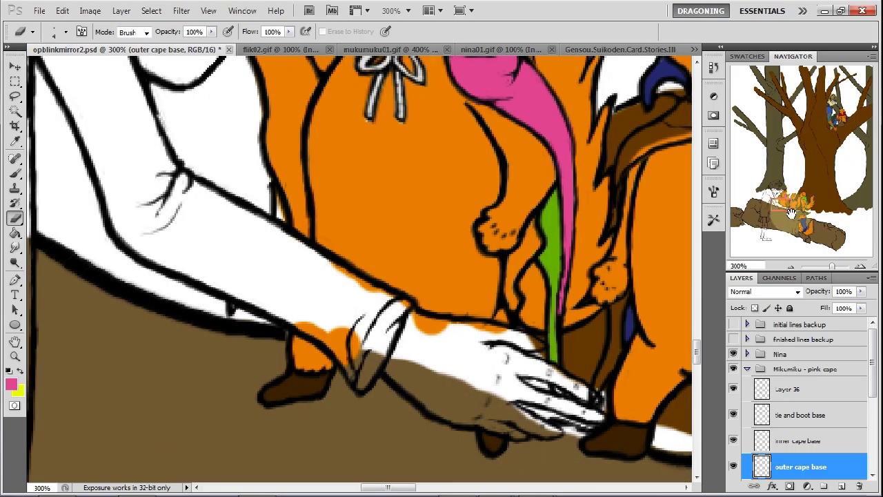
pyautogui.click(810, 445)
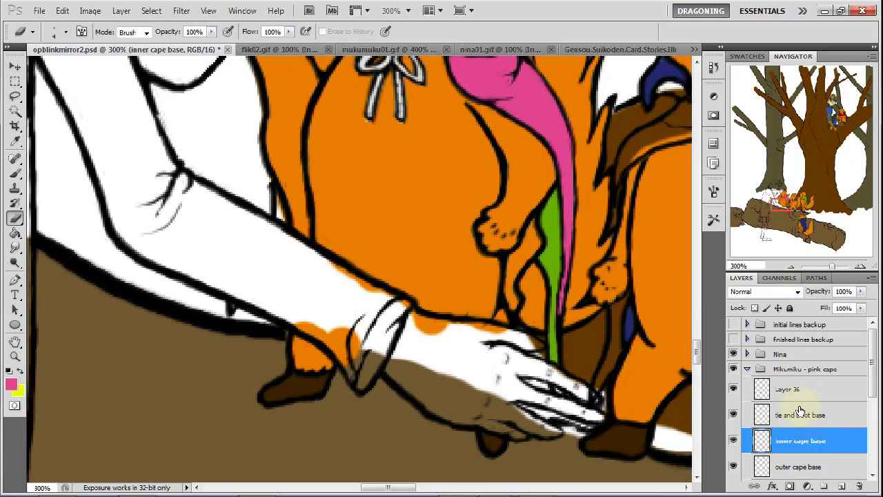
pyautogui.click(15, 138)
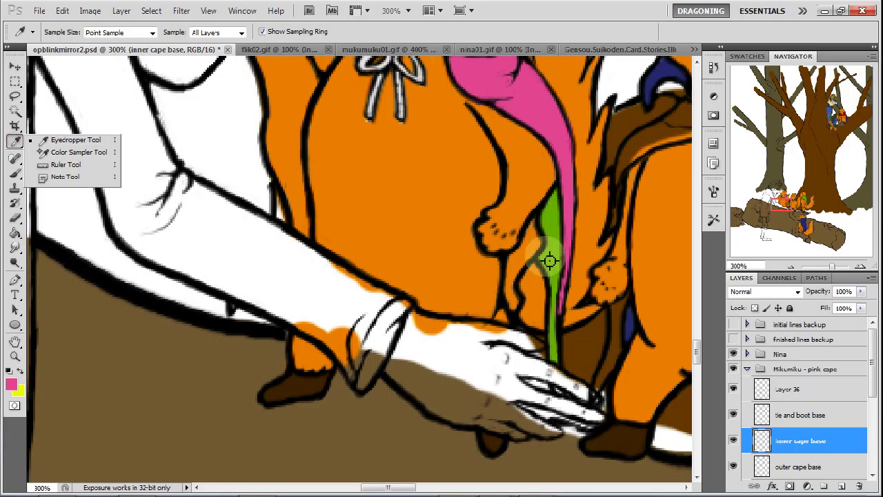
pyautogui.click(556, 240)
pyautogui.press('b')
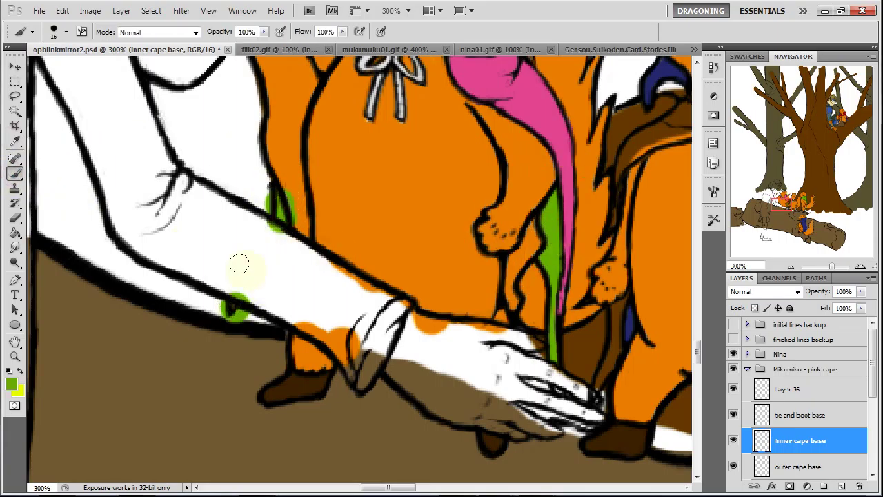
pyautogui.click(17, 218)
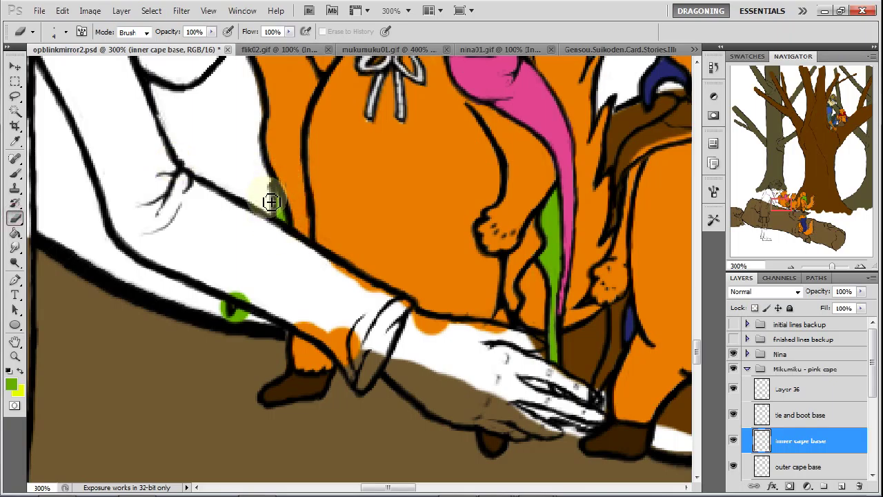
pyautogui.moveTo(253, 299)
pyautogui.mouseDown()
pyautogui.moveTo(258, 307)
pyautogui.moveTo(245, 327)
pyautogui.moveTo(227, 325)
pyautogui.moveTo(316, 298)
pyautogui.mouseUp()
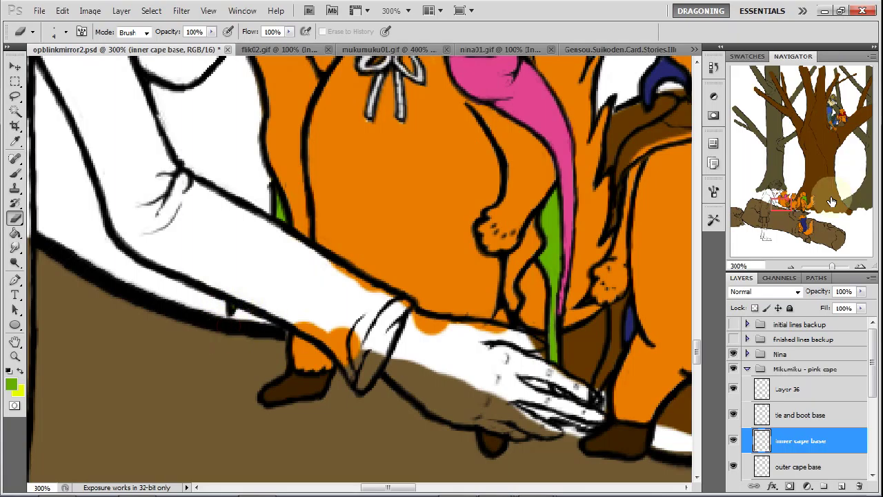
# Add an "outer cape base" layer above fur base in the Mokumoku - yellow cape group and move inner cape base below tie and boot base.
pyautogui.moveTo(792, 207); pyautogui.dragTo(804, 265)
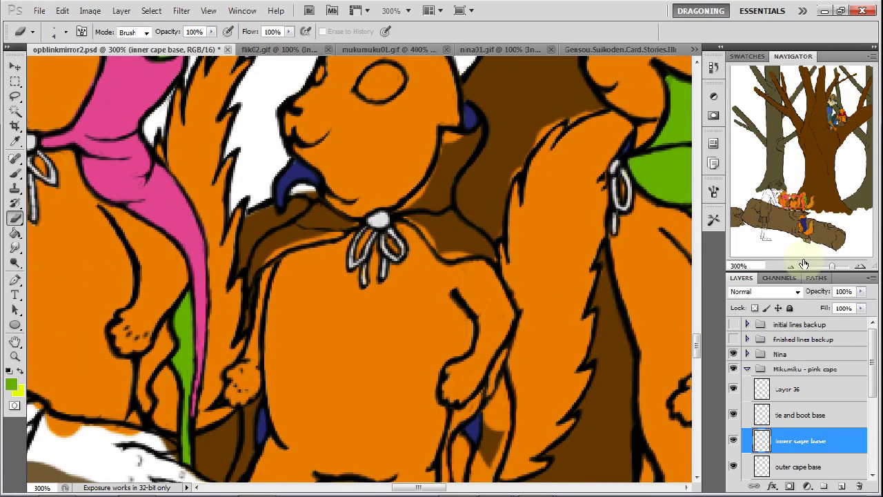
pyautogui.click(749, 370)
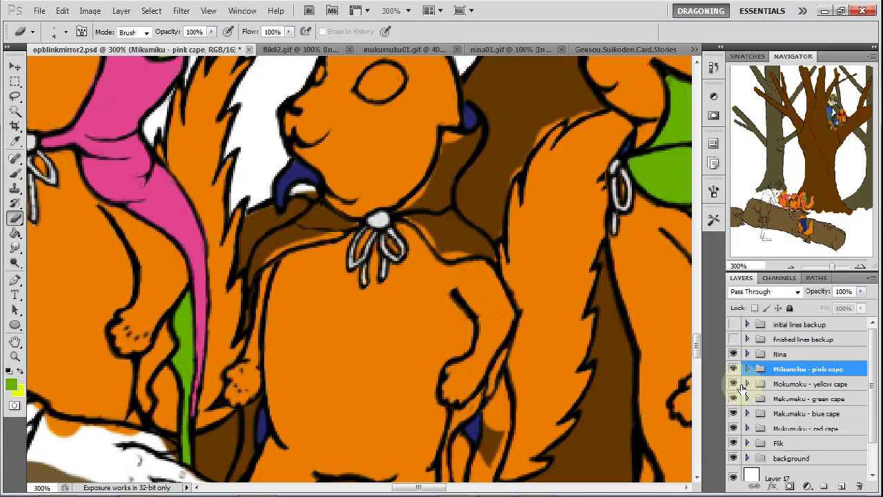
pyautogui.click(747, 384)
pyautogui.scroll(-3, 867, 385)
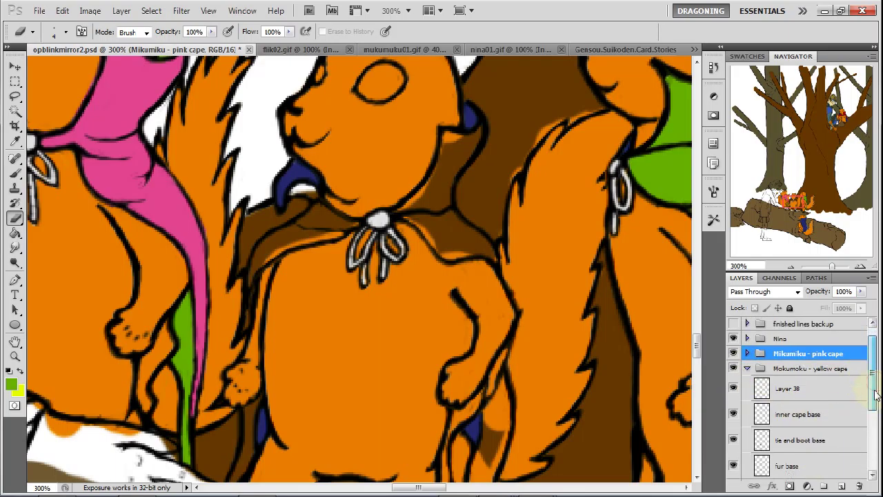
pyautogui.click(843, 421)
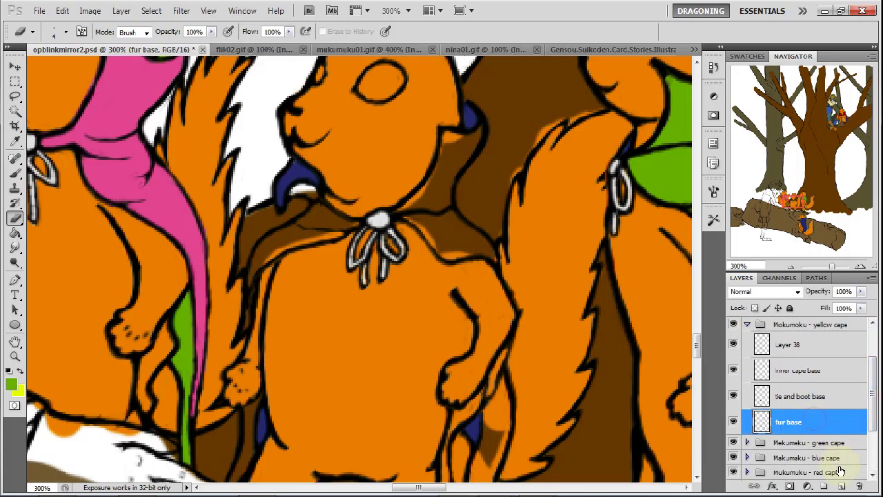
pyautogui.click(840, 486)
pyautogui.rightClick(812, 426)
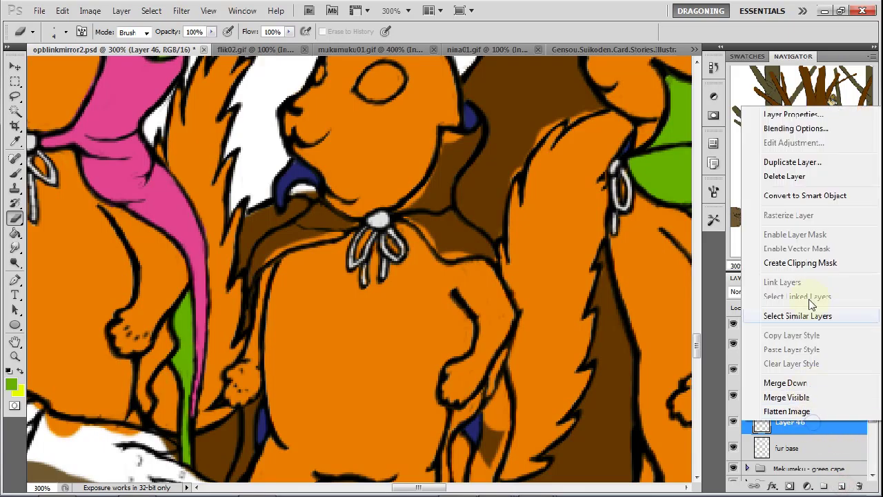
pyautogui.click(807, 118)
pyautogui.write('cut')
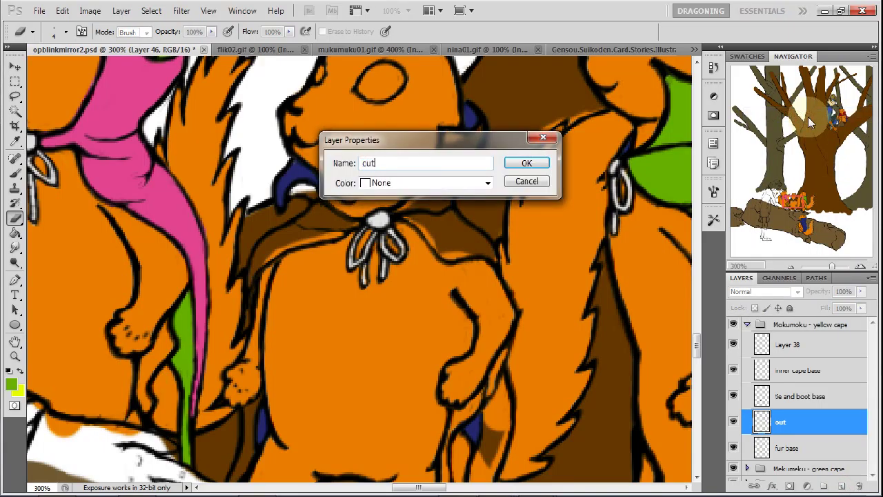
pyautogui.write('er cape base')
pyautogui.press('Return')
pyautogui.moveTo(811, 376); pyautogui.dragTo(814, 407)
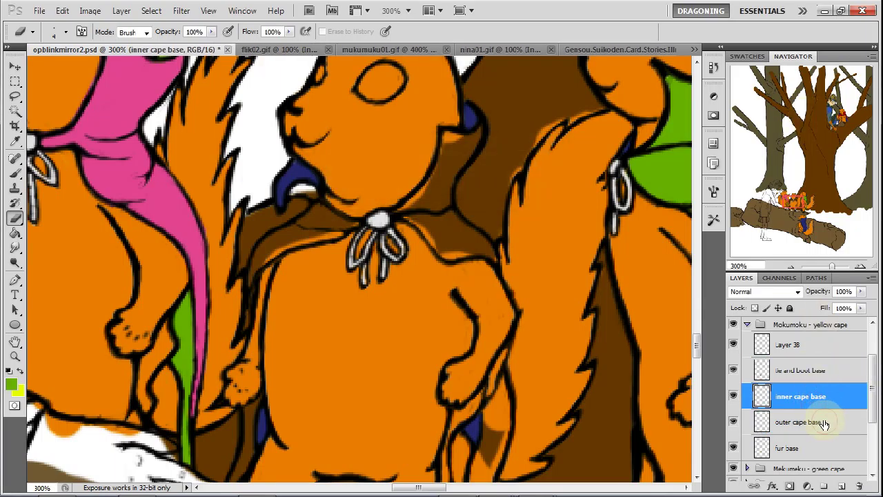
# Paint the collar and both shoulder parts of the middle squirrel's cape yellow on outer cape base with the 16 px brush.
pyautogui.click(824, 423)
pyautogui.click(15, 174)
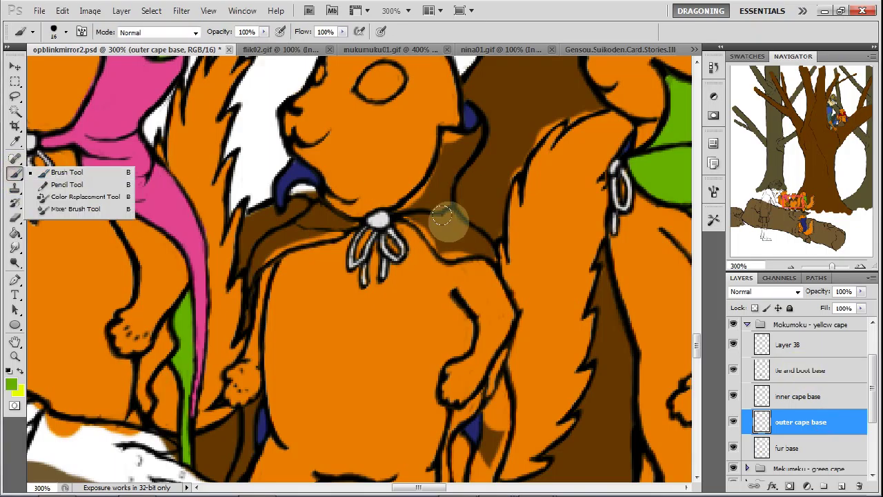
pyautogui.click(19, 372)
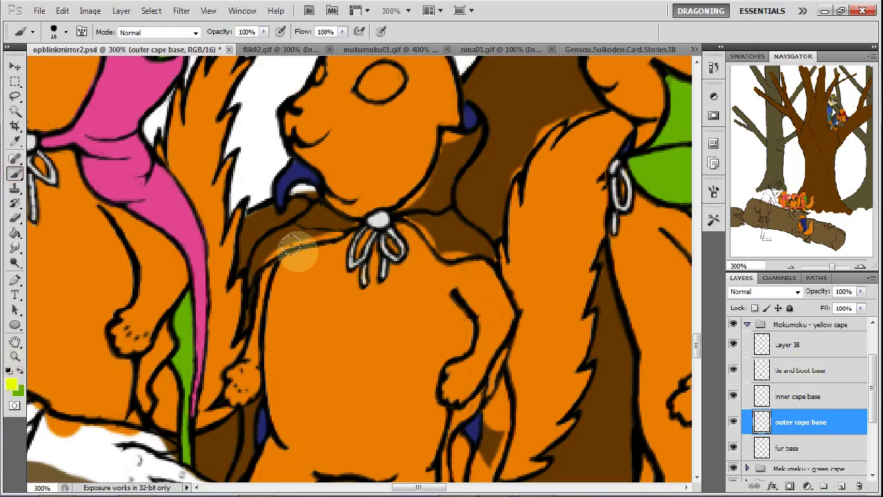
pyautogui.moveTo(469, 131)
pyautogui.mouseDown()
pyautogui.moveTo(428, 179)
pyautogui.moveTo(434, 166)
pyautogui.moveTo(396, 202)
pyautogui.moveTo(438, 221)
pyautogui.moveTo(436, 191)
pyautogui.moveTo(461, 236)
pyautogui.moveTo(445, 219)
pyautogui.moveTo(504, 262)
pyautogui.mouseUp()
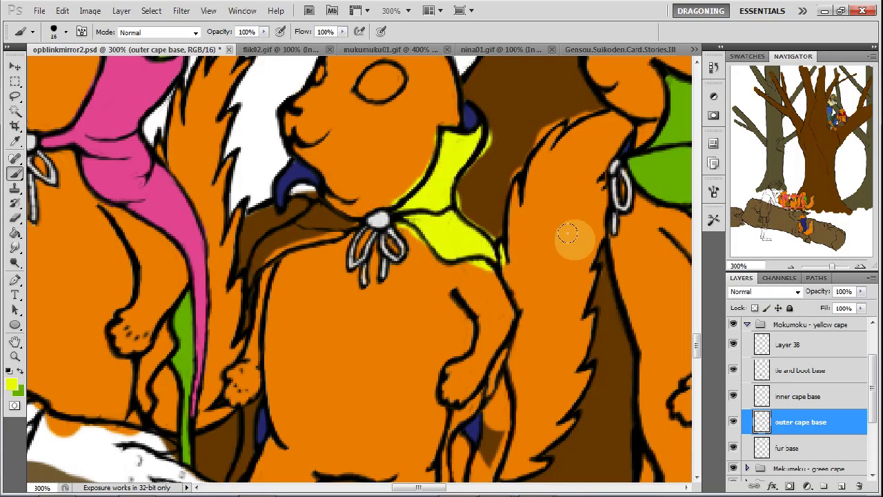
pyautogui.moveTo(338, 221)
pyautogui.mouseDown()
pyautogui.moveTo(292, 191)
pyautogui.moveTo(310, 214)
pyautogui.moveTo(255, 256)
pyautogui.moveTo(238, 318)
pyautogui.moveTo(256, 304)
pyautogui.mouseUp()
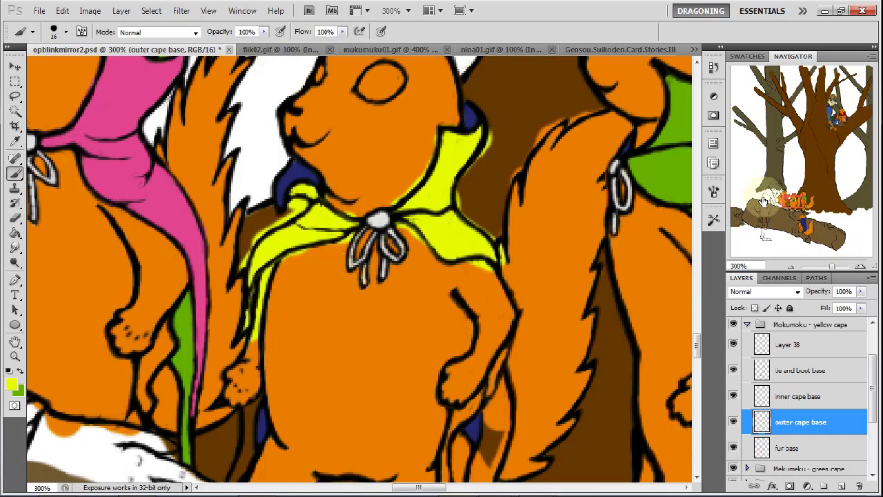
# Paint the lower cape strips on both sides of the middle squirrel's body yellow.
pyautogui.click(791, 205)
pyautogui.moveTo(791, 205); pyautogui.dragTo(789, 204)
pyautogui.moveTo(502, 275)
pyautogui.mouseDown()
pyautogui.moveTo(495, 248)
pyautogui.moveTo(484, 374)
pyautogui.mouseUp()
pyautogui.moveTo(257, 250); pyautogui.dragTo(230, 333)
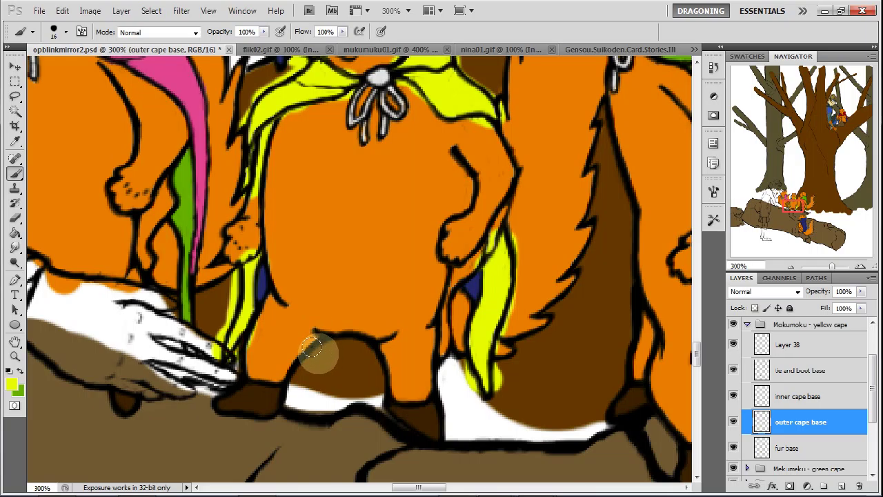
# Erase the yellow overspill around the middle squirrel's lower cape strips and shoulders on outer cape base.
pyautogui.click(15, 218)
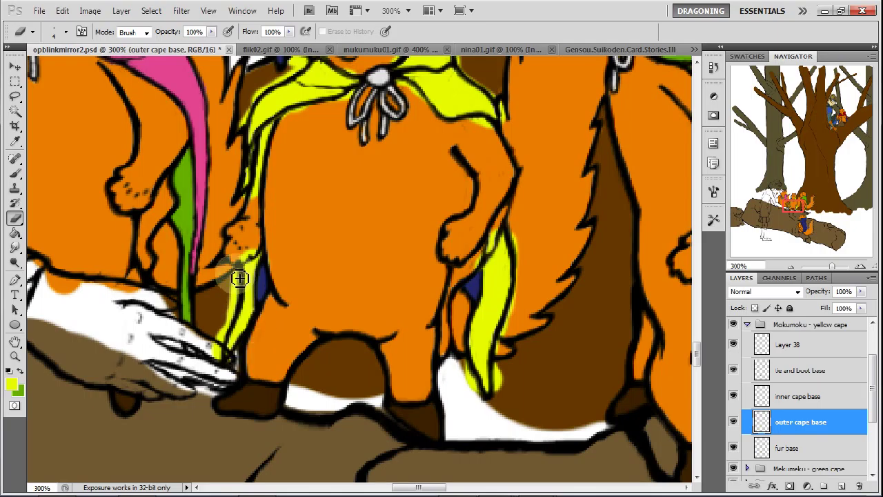
pyautogui.moveTo(239, 291); pyautogui.dragTo(221, 359)
pyautogui.moveTo(256, 246); pyautogui.dragTo(260, 256)
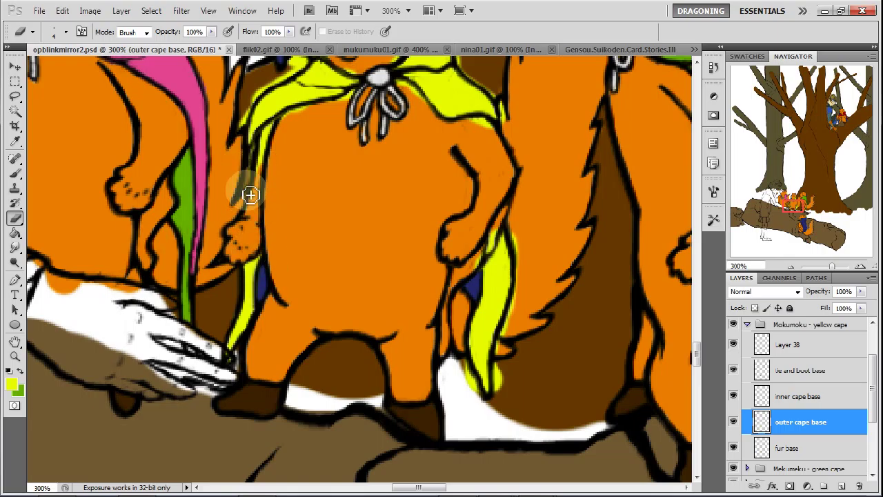
pyautogui.moveTo(244, 167)
pyautogui.mouseDown()
pyautogui.moveTo(244, 111)
pyautogui.moveTo(248, 192)
pyautogui.moveTo(282, 151)
pyautogui.moveTo(267, 151)
pyautogui.moveTo(262, 179)
pyautogui.moveTo(267, 140)
pyautogui.moveTo(284, 128)
pyautogui.moveTo(258, 157)
pyautogui.moveTo(279, 139)
pyautogui.moveTo(271, 134)
pyautogui.moveTo(290, 120)
pyautogui.moveTo(278, 129)
pyautogui.moveTo(357, 98)
pyautogui.moveTo(350, 102)
pyautogui.moveTo(392, 93)
pyautogui.moveTo(401, 106)
pyautogui.moveTo(394, 99)
pyautogui.moveTo(415, 92)
pyautogui.moveTo(402, 90)
pyautogui.moveTo(469, 135)
pyautogui.moveTo(454, 129)
pyautogui.moveTo(489, 125)
pyautogui.moveTo(473, 122)
pyautogui.moveTo(497, 142)
pyautogui.moveTo(491, 128)
pyautogui.moveTo(512, 122)
pyautogui.moveTo(504, 102)
pyautogui.moveTo(511, 131)
pyautogui.moveTo(481, 81)
pyautogui.mouseUp()
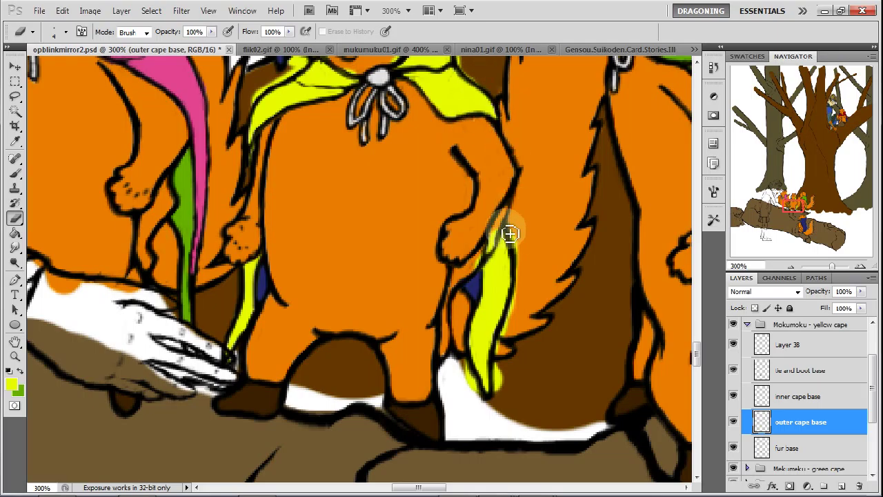
pyautogui.moveTo(480, 268)
pyautogui.mouseDown()
pyautogui.moveTo(522, 226)
pyautogui.moveTo(515, 235)
pyautogui.moveTo(527, 280)
pyautogui.moveTo(501, 361)
pyautogui.moveTo(508, 336)
pyautogui.moveTo(506, 394)
pyautogui.moveTo(506, 385)
pyautogui.moveTo(474, 376)
pyautogui.mouseUp()
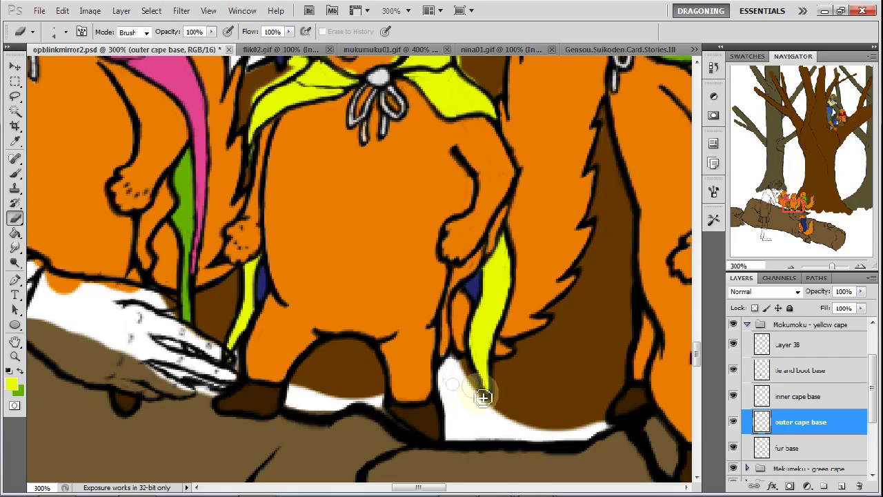
# Erase the yellow spilling over the blue collar lining on both sides of the middle squirrel's neck.
pyautogui.moveTo(794, 211); pyautogui.dragTo(791, 200)
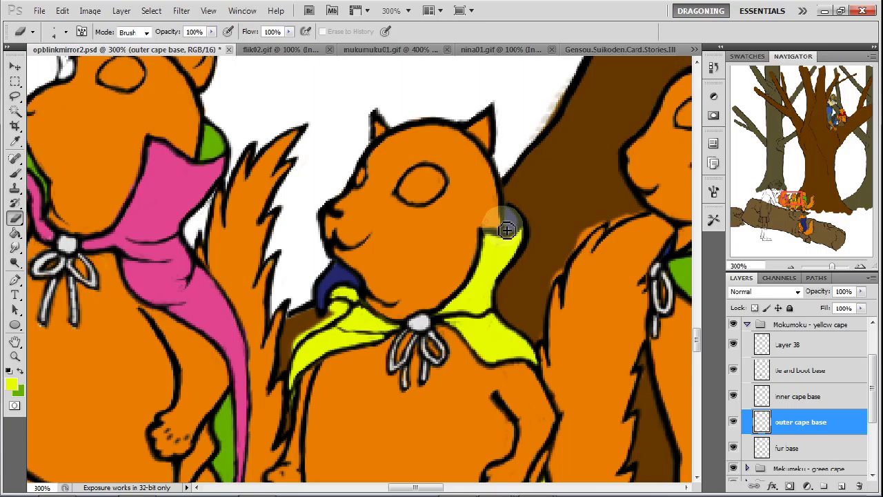
pyautogui.moveTo(507, 229); pyautogui.dragTo(516, 217)
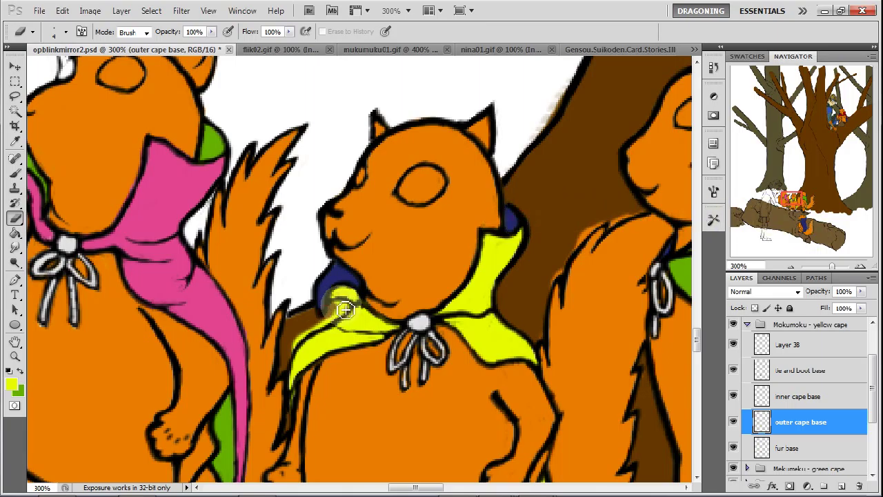
pyautogui.moveTo(346, 308)
pyautogui.mouseDown()
pyautogui.moveTo(315, 325)
pyautogui.moveTo(338, 311)
pyautogui.moveTo(298, 352)
pyautogui.moveTo(345, 311)
pyautogui.moveTo(329, 311)
pyautogui.moveTo(350, 313)
pyautogui.mouseUp()
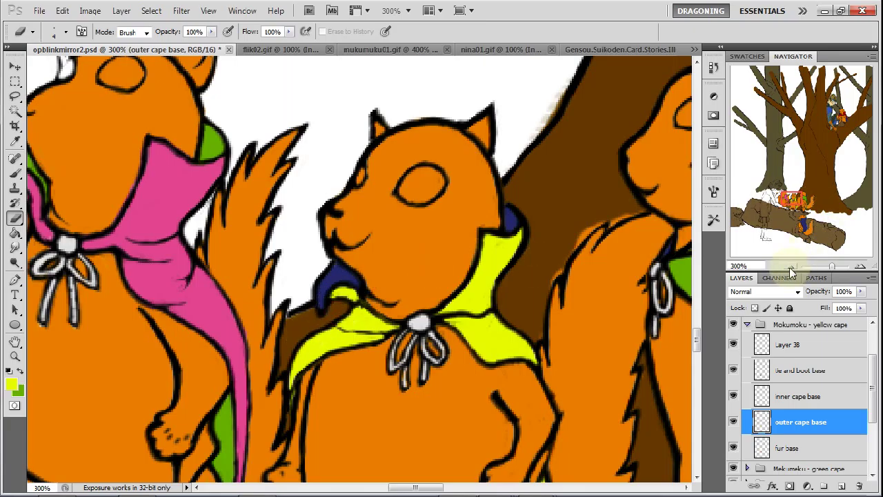
# Erase the orange overspill outside the middle squirrel's tail outline on fur base in the Mokumoku - yellow cape group.
pyautogui.click(791, 266)
pyautogui.click(791, 266)
pyautogui.click(791, 266)
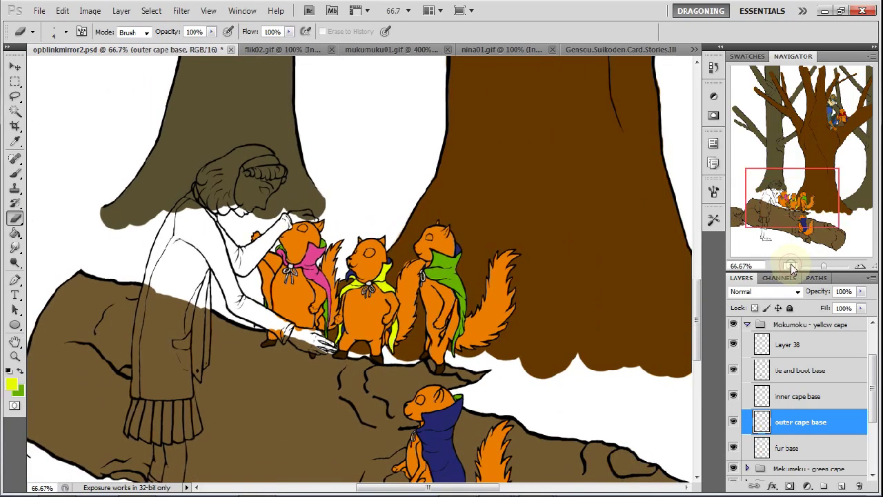
pyautogui.click(791, 266)
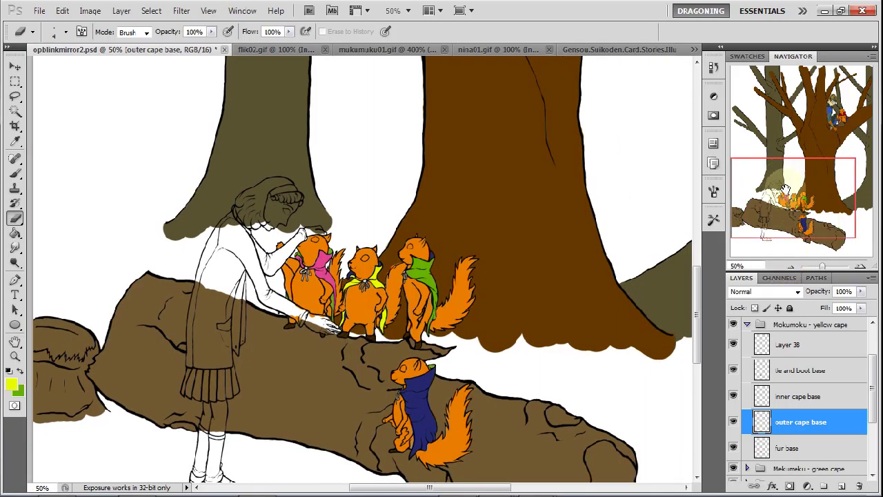
pyautogui.moveTo(811, 198); pyautogui.dragTo(813, 198)
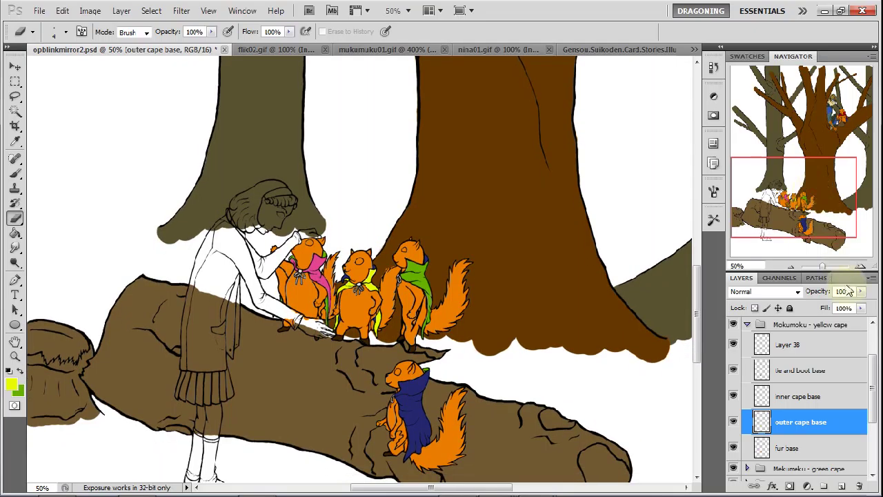
pyautogui.click(862, 267)
pyautogui.click(861, 267)
pyautogui.click(862, 267)
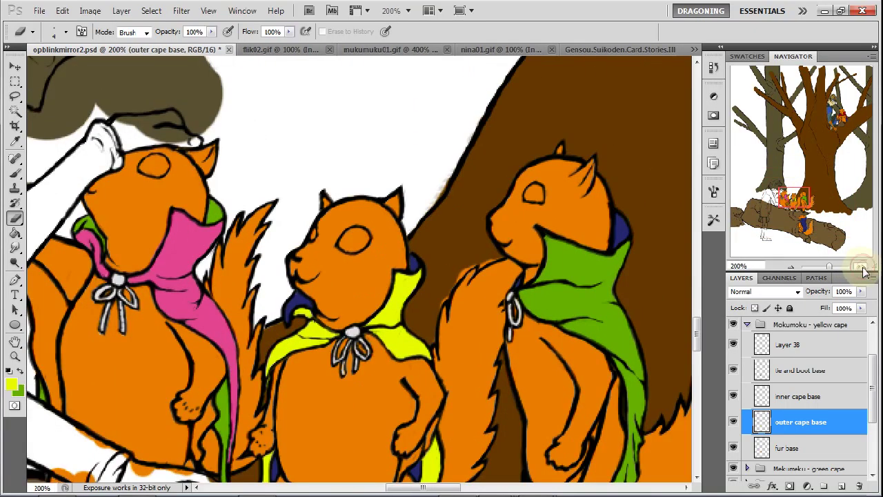
pyautogui.click(862, 267)
pyautogui.moveTo(793, 196); pyautogui.dragTo(798, 199)
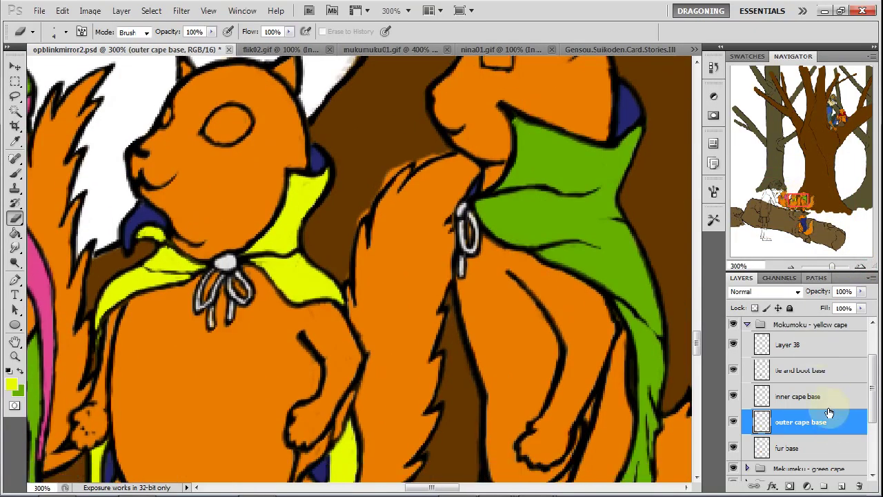
pyautogui.click(817, 442)
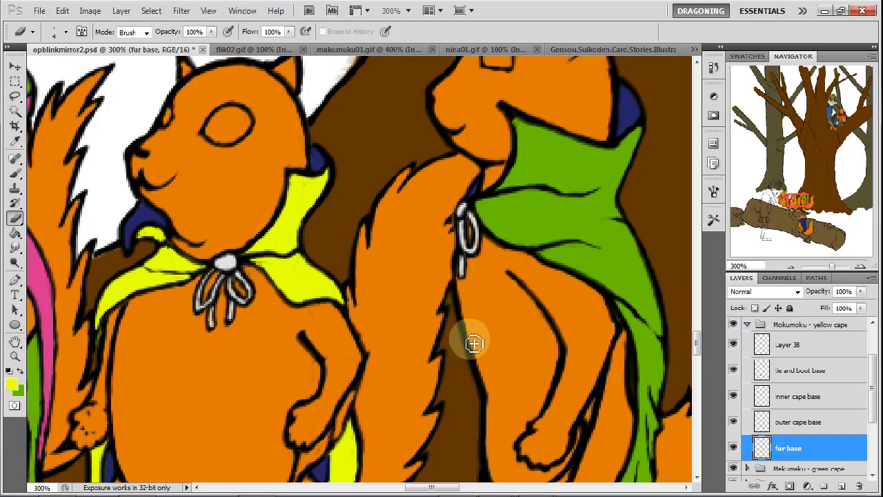
# Check the middle squirrel's line art on Layer 38, then select fur base and sample the orange fur colour for the brush.
pyautogui.click(794, 348)
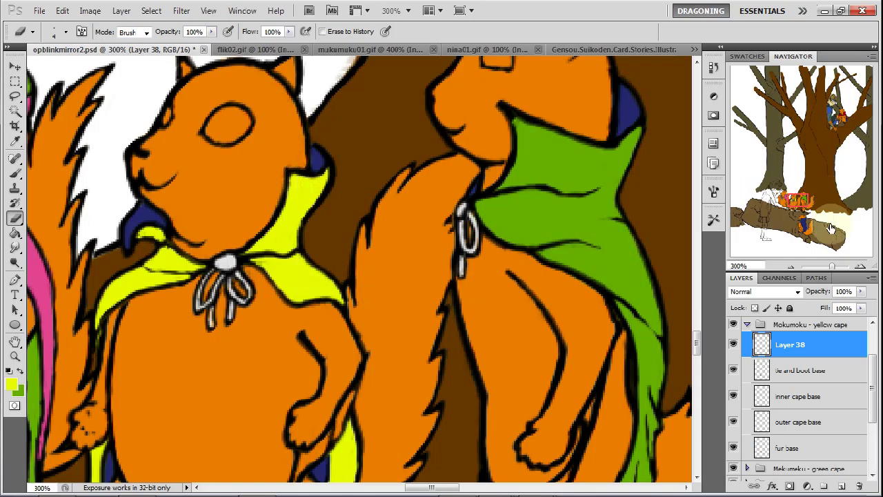
pyautogui.moveTo(798, 199); pyautogui.dragTo(790, 207)
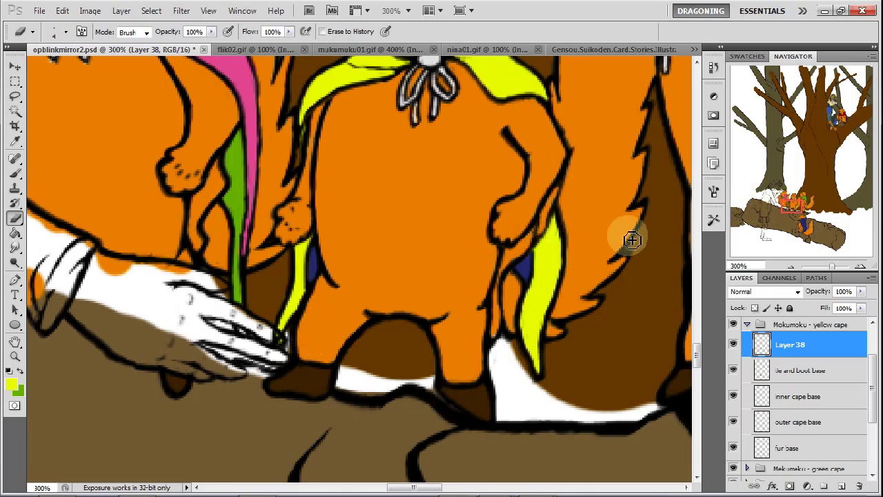
pyautogui.click(807, 449)
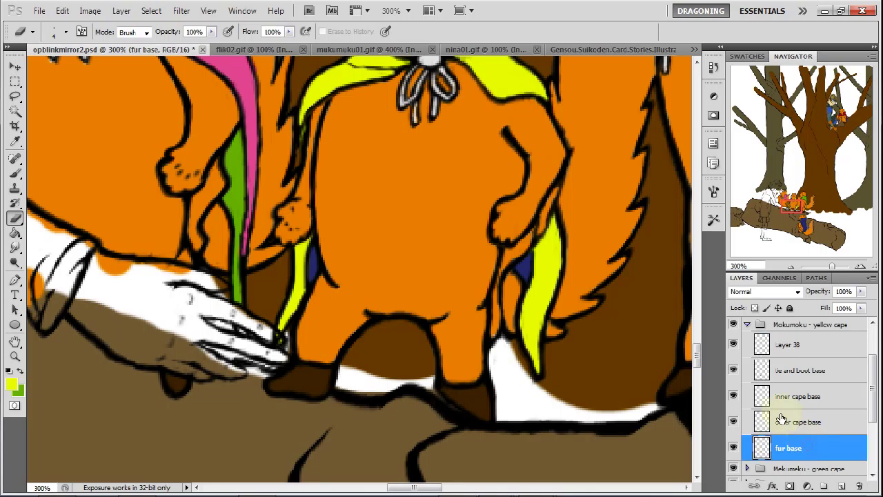
pyautogui.click(15, 140)
pyautogui.moveTo(410, 175); pyautogui.dragTo(414, 199)
pyautogui.click(15, 173)
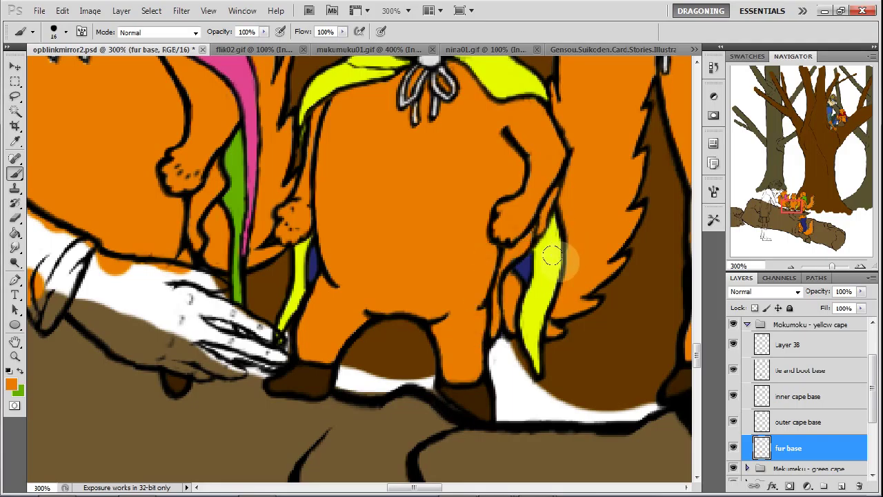
# Go over the pink-caped squirrel with the Eraser on tie and boot base and Layer 36 in the Mikumiku - pink cape group.
pyautogui.moveTo(795, 207); pyautogui.dragTo(787, 198)
pyautogui.scroll(2, 778, 353)
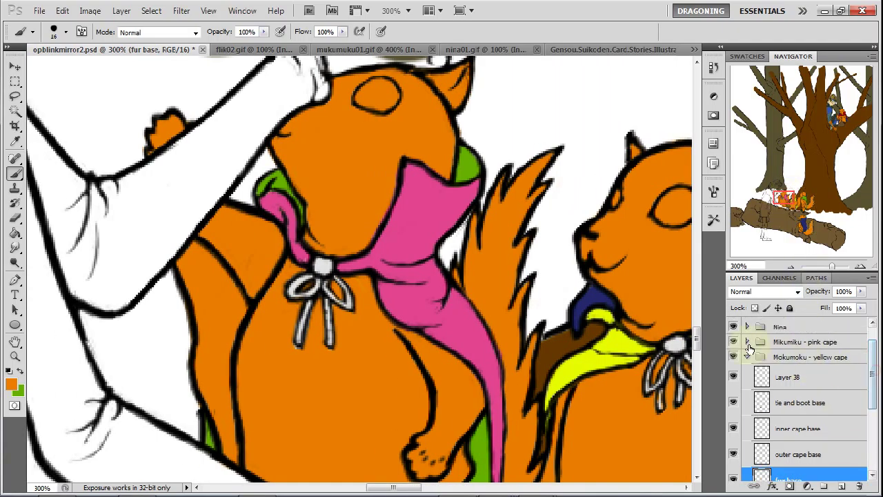
pyautogui.click(747, 353)
pyautogui.click(747, 342)
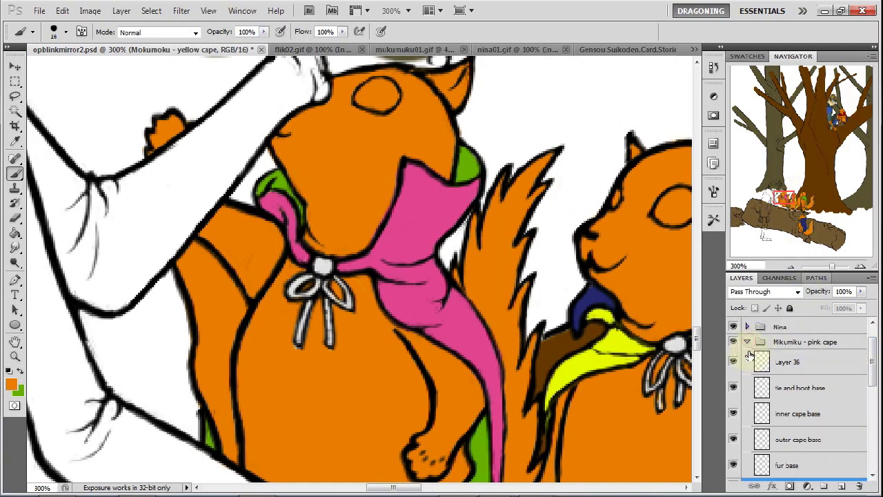
pyautogui.click(809, 389)
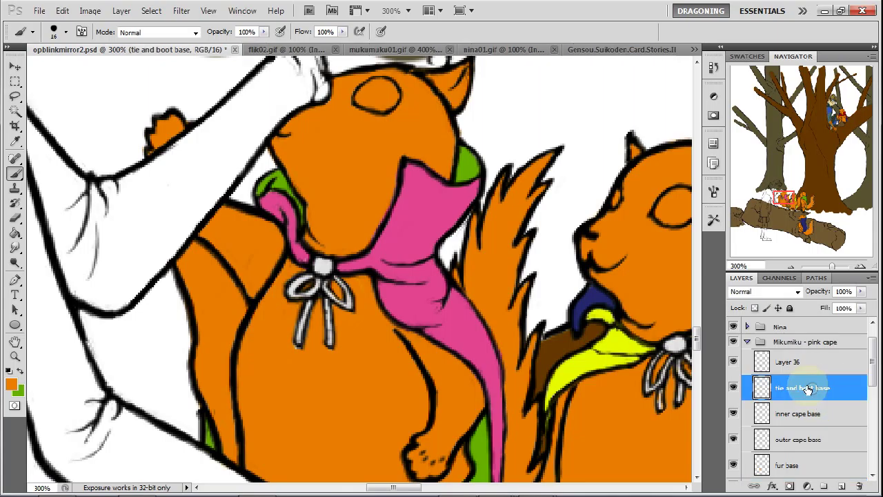
pyautogui.click(16, 218)
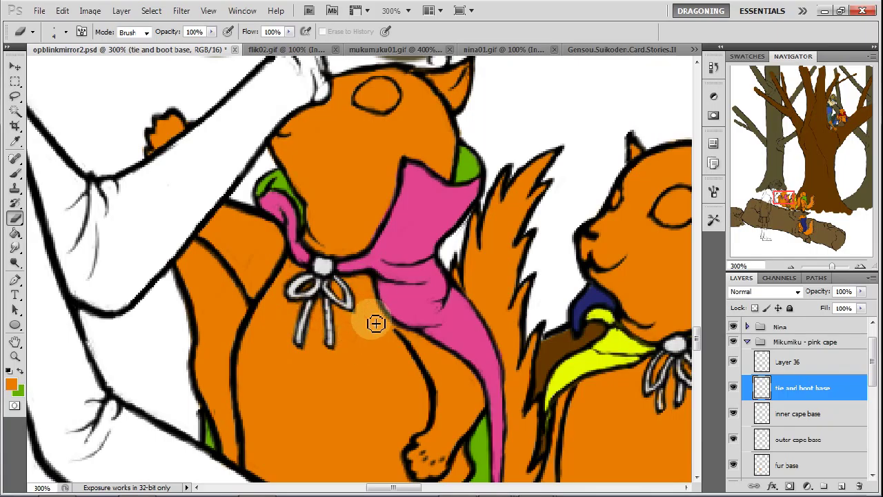
pyautogui.click(800, 365)
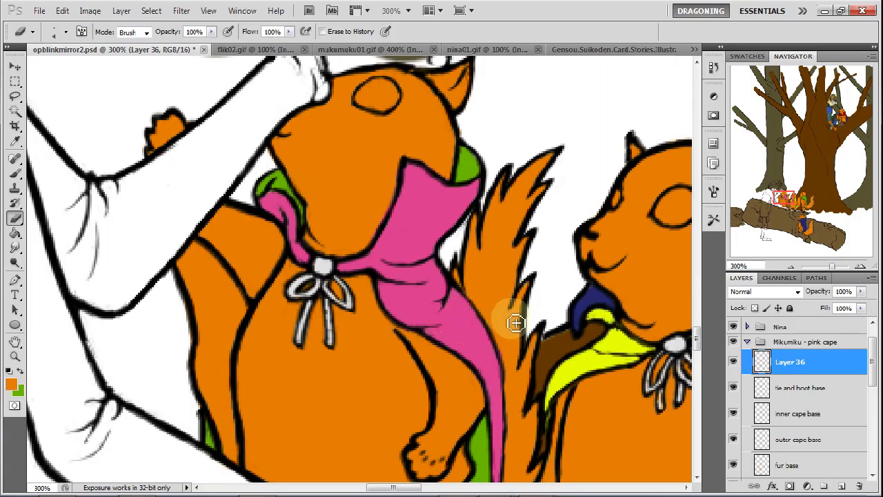
# Collapse the pink cape group and erase stray marks in the blue-caped squirrel's line art on Layer 35 of Makumaku - blue cape.
pyautogui.moveTo(804, 211)
pyautogui.mouseDown()
pyautogui.moveTo(809, 222)
pyautogui.moveTo(788, 202)
pyautogui.moveTo(808, 205)
pyautogui.moveTo(802, 220)
pyautogui.mouseUp()
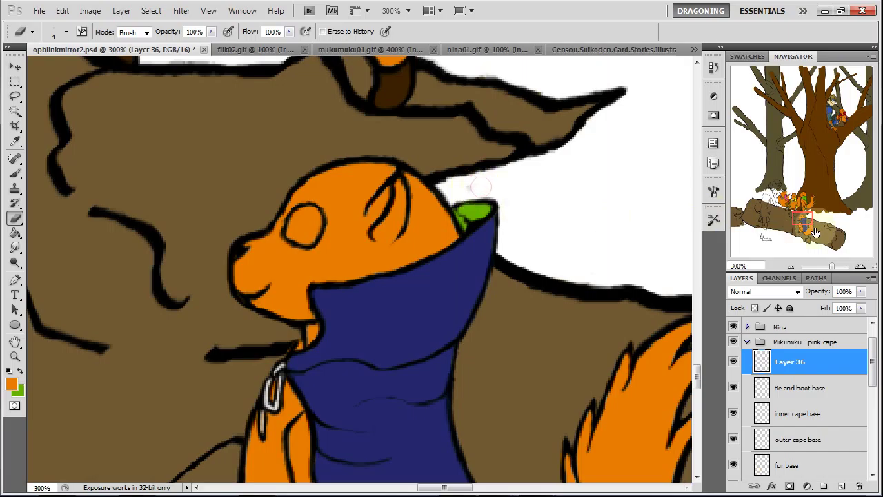
pyautogui.moveTo(804, 220); pyautogui.dragTo(805, 232)
pyautogui.moveTo(469, 270)
pyautogui.mouseDown()
pyautogui.moveTo(473, 282)
pyautogui.moveTo(475, 274)
pyautogui.mouseUp()
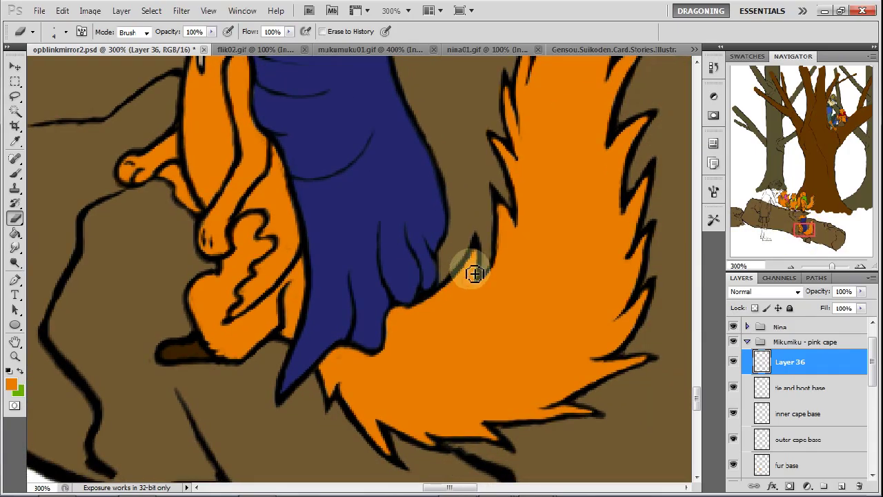
pyautogui.click(747, 342)
pyautogui.click(746, 357)
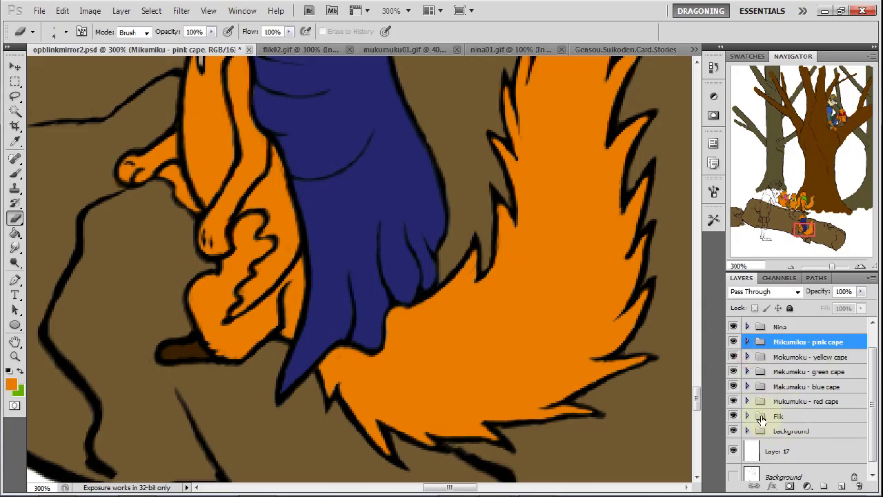
pyautogui.click(733, 386)
pyautogui.click(733, 386)
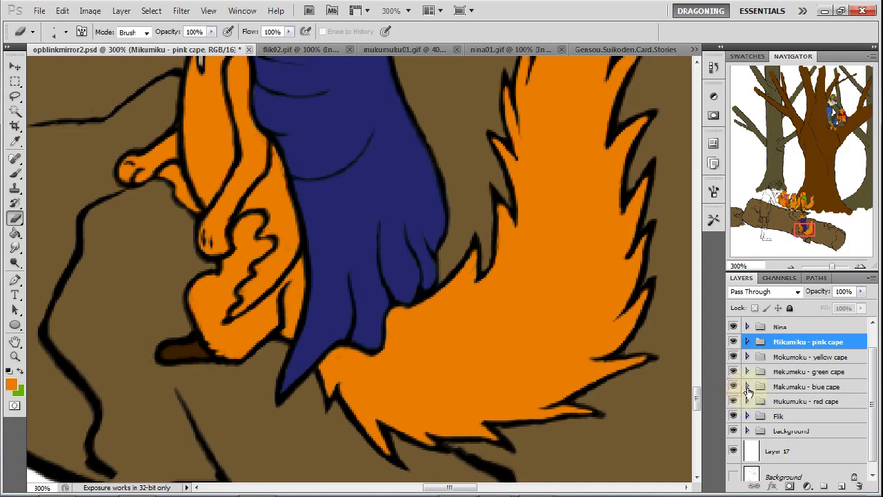
pyautogui.click(746, 386)
pyautogui.click(787, 407)
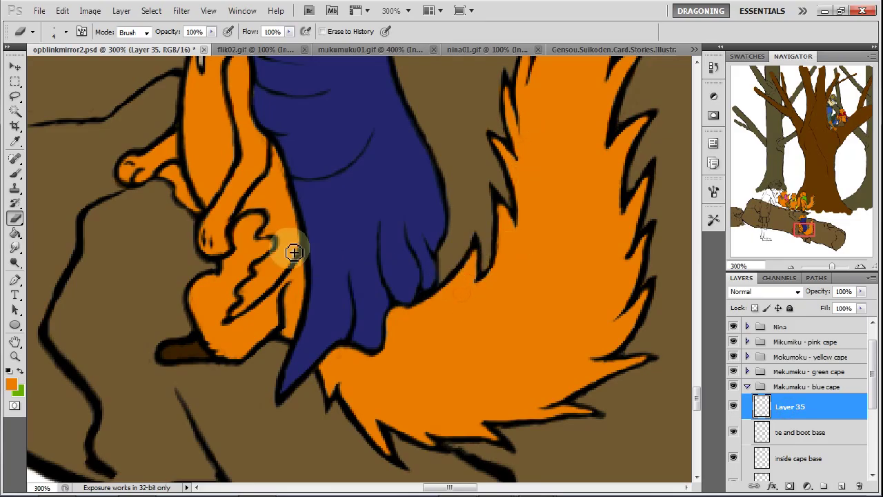
pyautogui.moveTo(289, 254); pyautogui.dragTo(255, 294)
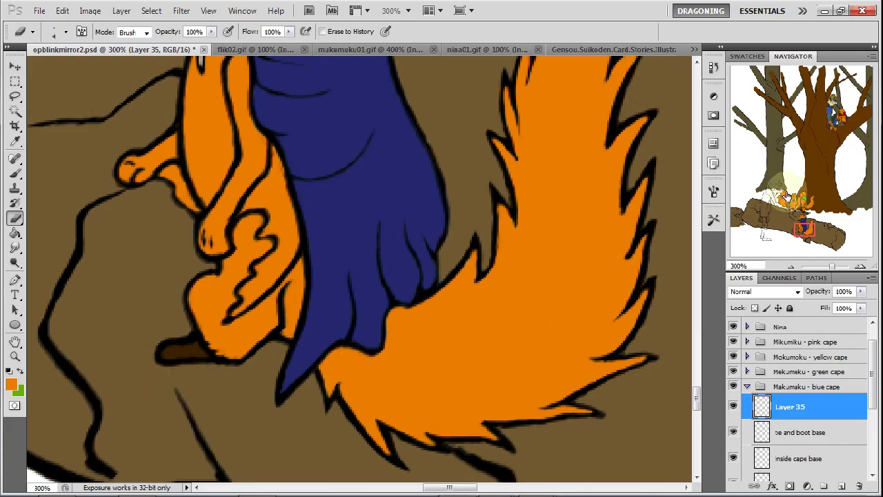
# Toggle the Makumaku - blue cape and background groups' visibility to find which holds the stray speck above the blue collar.
pyautogui.click(807, 224)
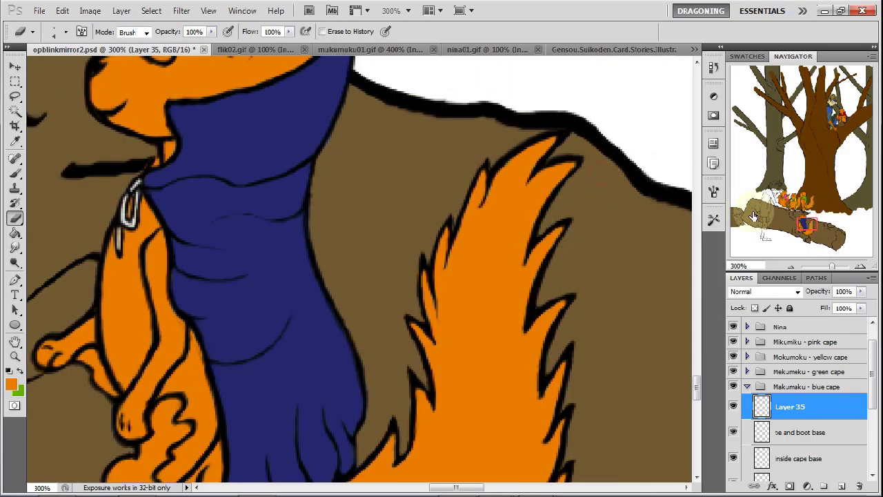
pyautogui.moveTo(809, 226); pyautogui.dragTo(803, 223)
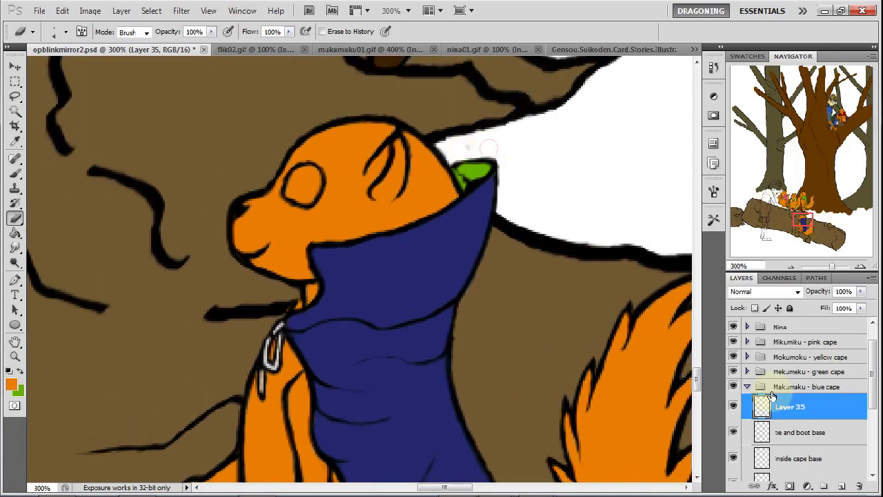
pyautogui.click(746, 386)
pyautogui.click(733, 387)
pyautogui.click(733, 386)
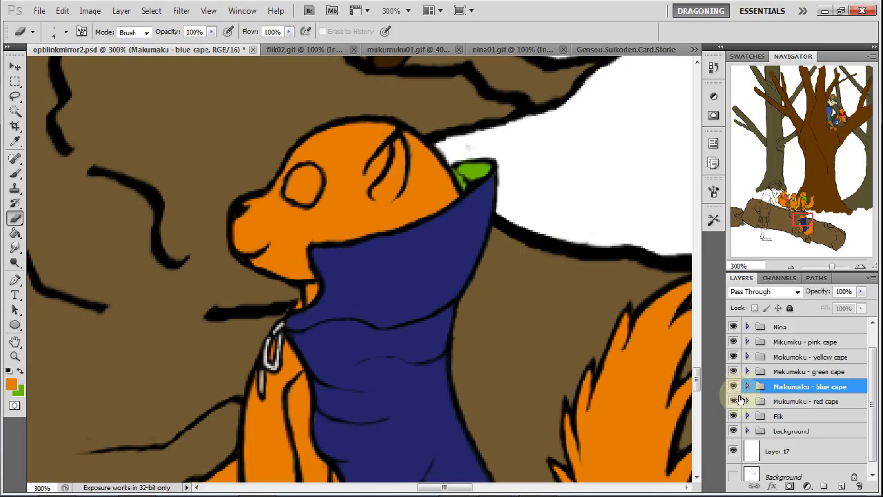
pyautogui.click(733, 430)
pyautogui.click(733, 430)
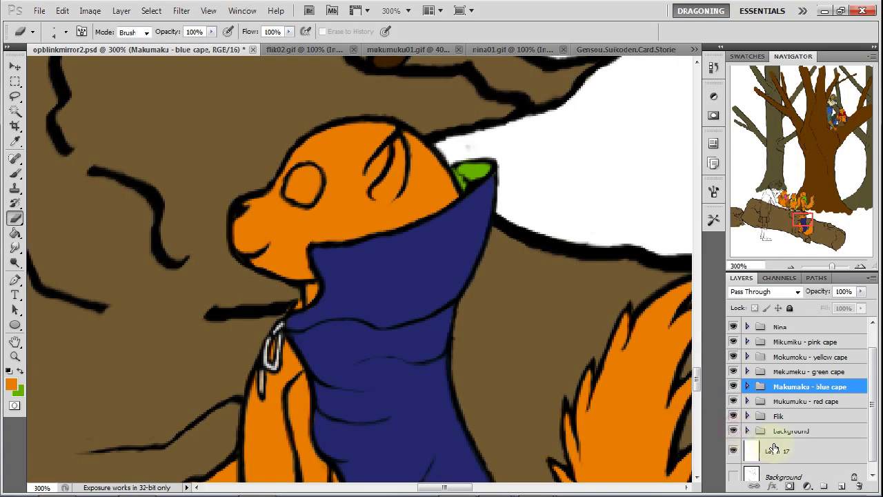
# Erase the stray speck above the blue-caped squirrel's collar on front log colors in the background group, then collapse the group.
pyautogui.click(748, 431)
pyautogui.click(787, 451)
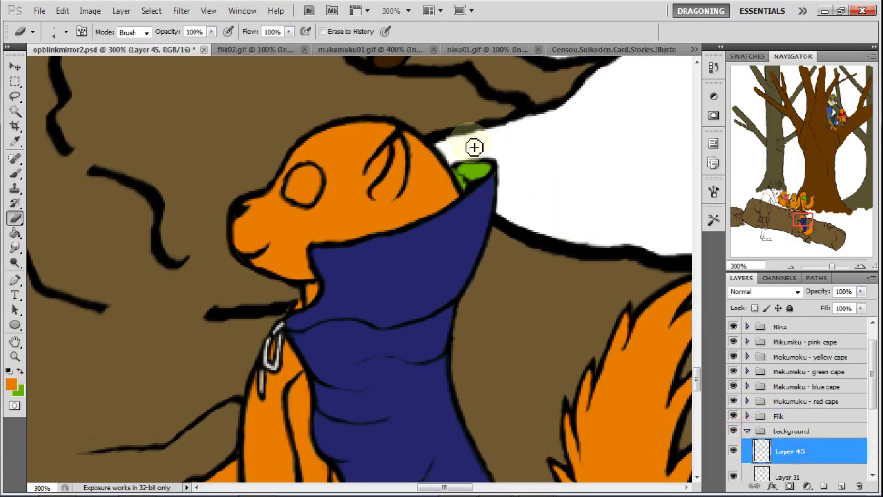
pyautogui.hotkey('alt', '[')
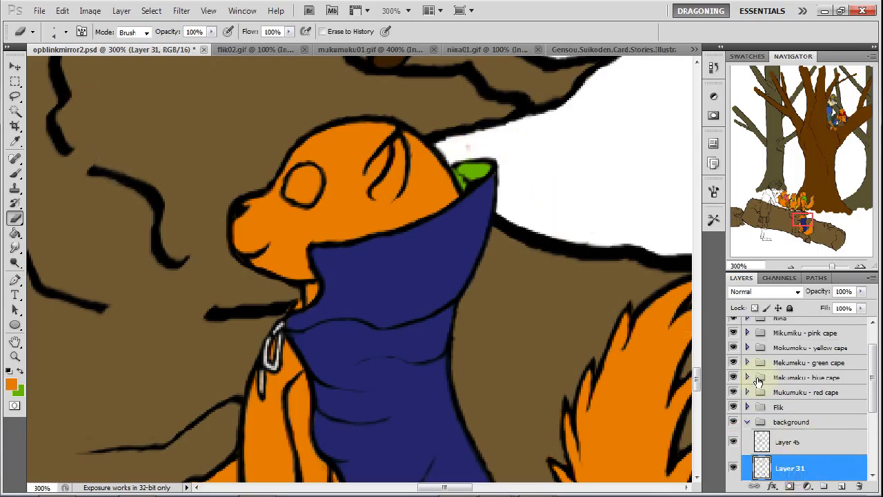
pyautogui.moveTo(873, 381); pyautogui.dragTo(870, 416)
pyautogui.click(734, 405)
pyautogui.click(734, 407)
pyautogui.click(784, 410)
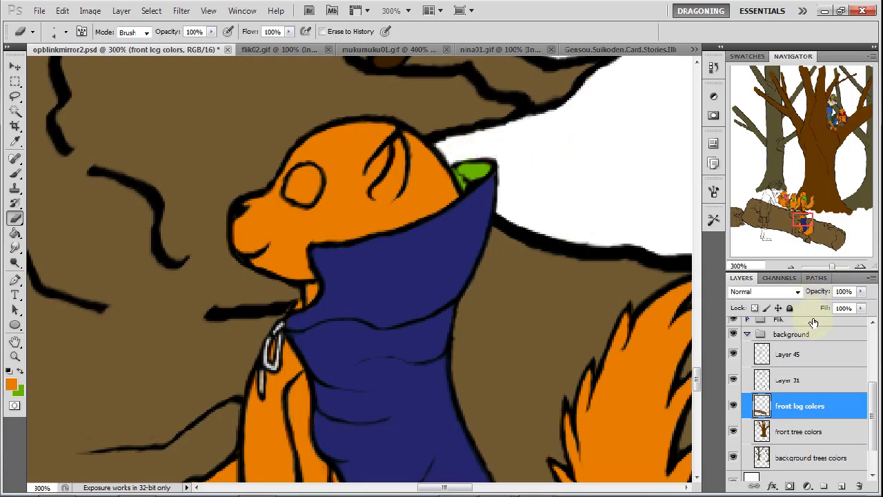
pyautogui.click(747, 335)
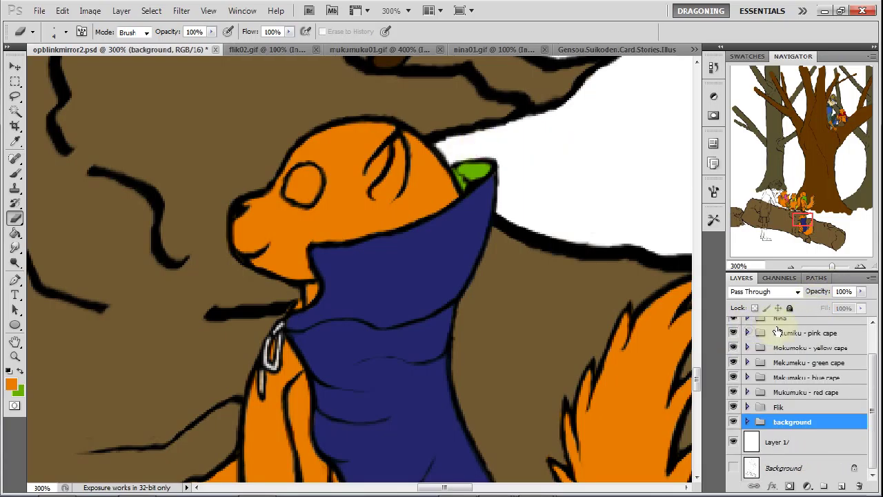
# Examine the base colours across the whole illustration at 16.67% zoom.
pyautogui.click(792, 265)
pyautogui.click(792, 266)
pyautogui.click(792, 265)
pyautogui.click(792, 266)
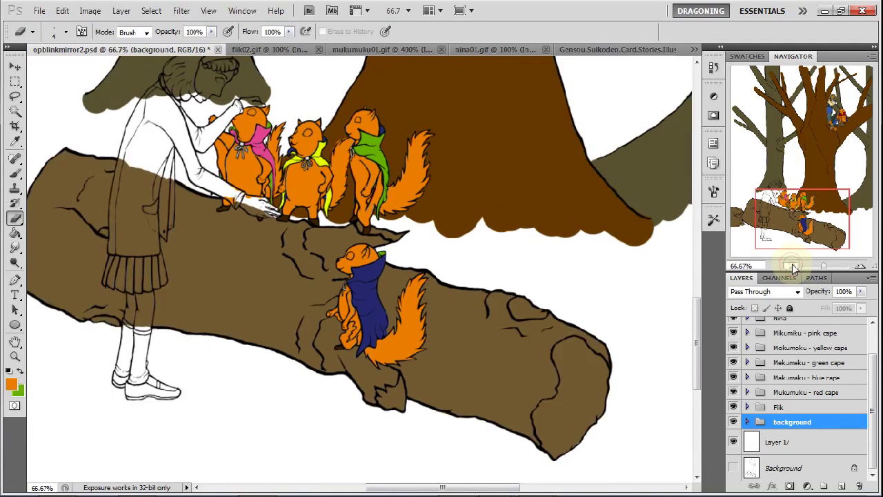
pyautogui.click(792, 265)
pyautogui.moveTo(813, 211); pyautogui.dragTo(823, 186)
pyautogui.click(792, 265)
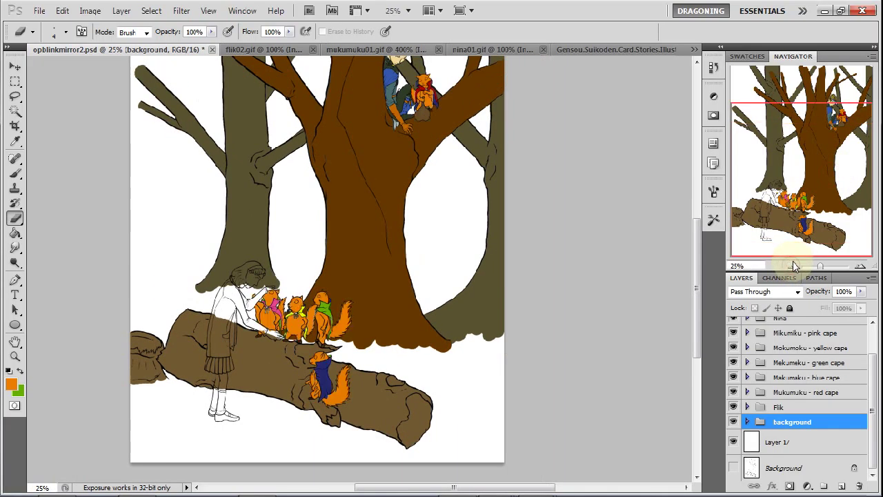
pyautogui.click(792, 266)
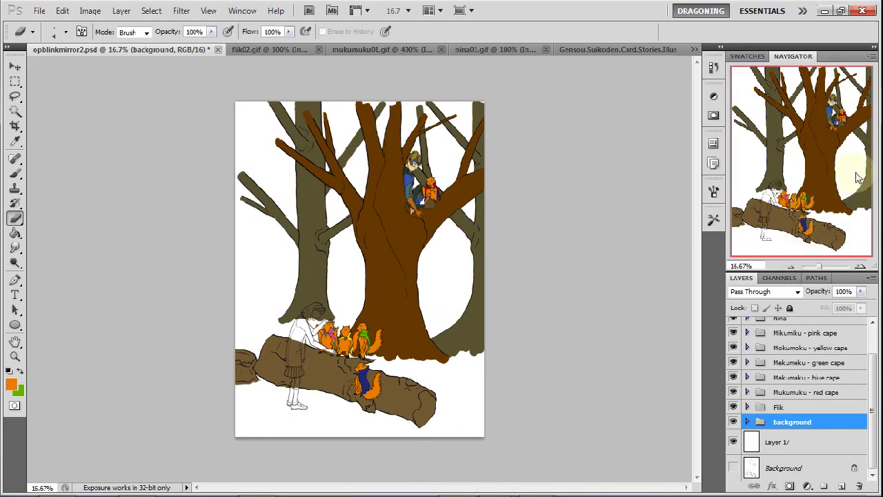